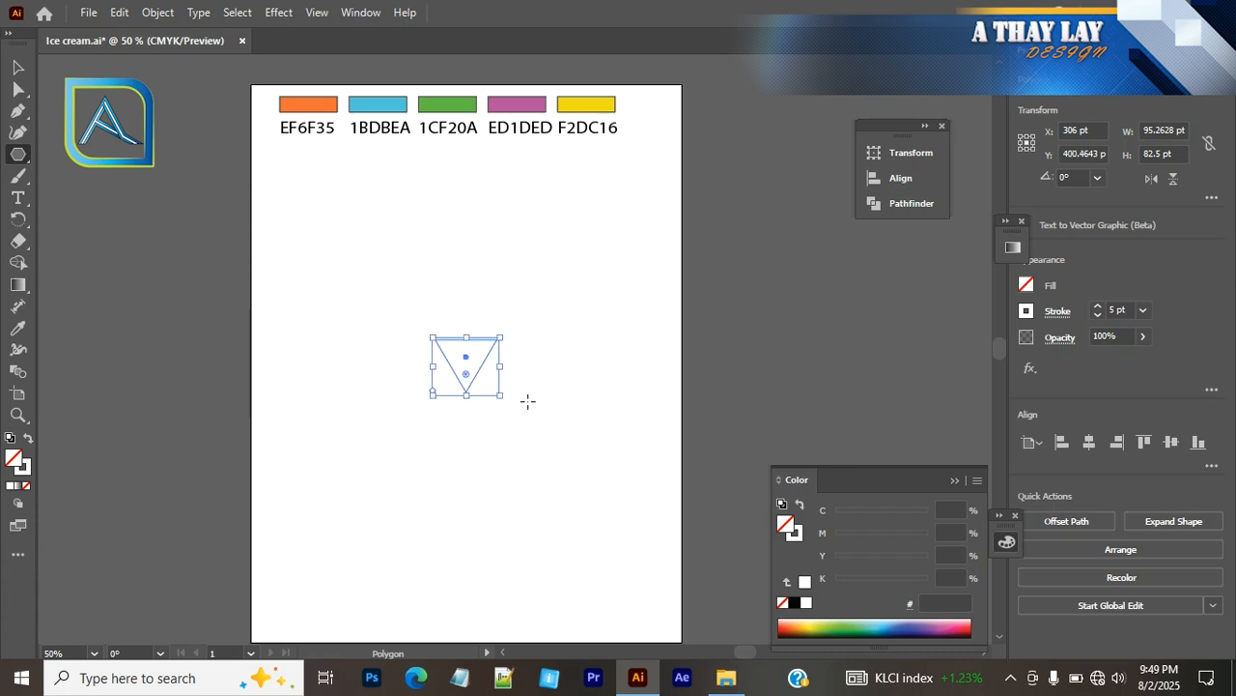
# Step: Stretch the inverted triangle to about 206 by 341 pt and move it to the lower middle of the artboard
pyautogui.moveTo(501, 395); pyautogui.dragTo(582, 584)
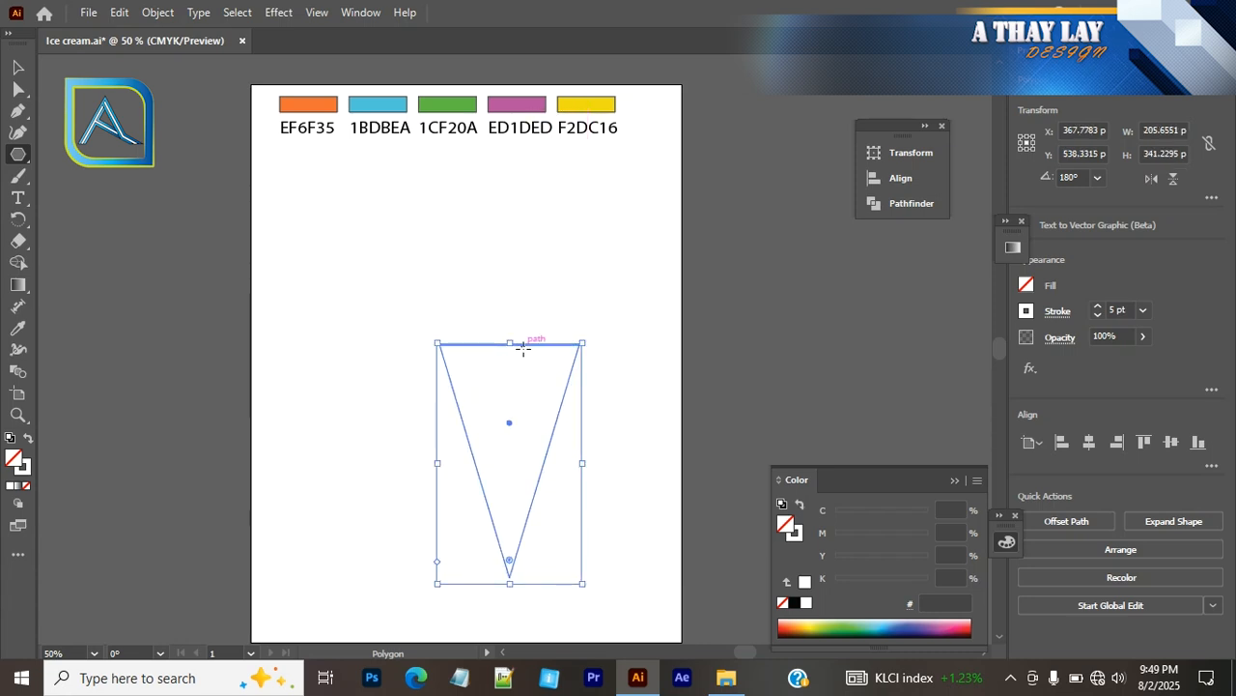
pyautogui.press('v')
pyautogui.moveTo(543, 348); pyautogui.dragTo(493, 380)
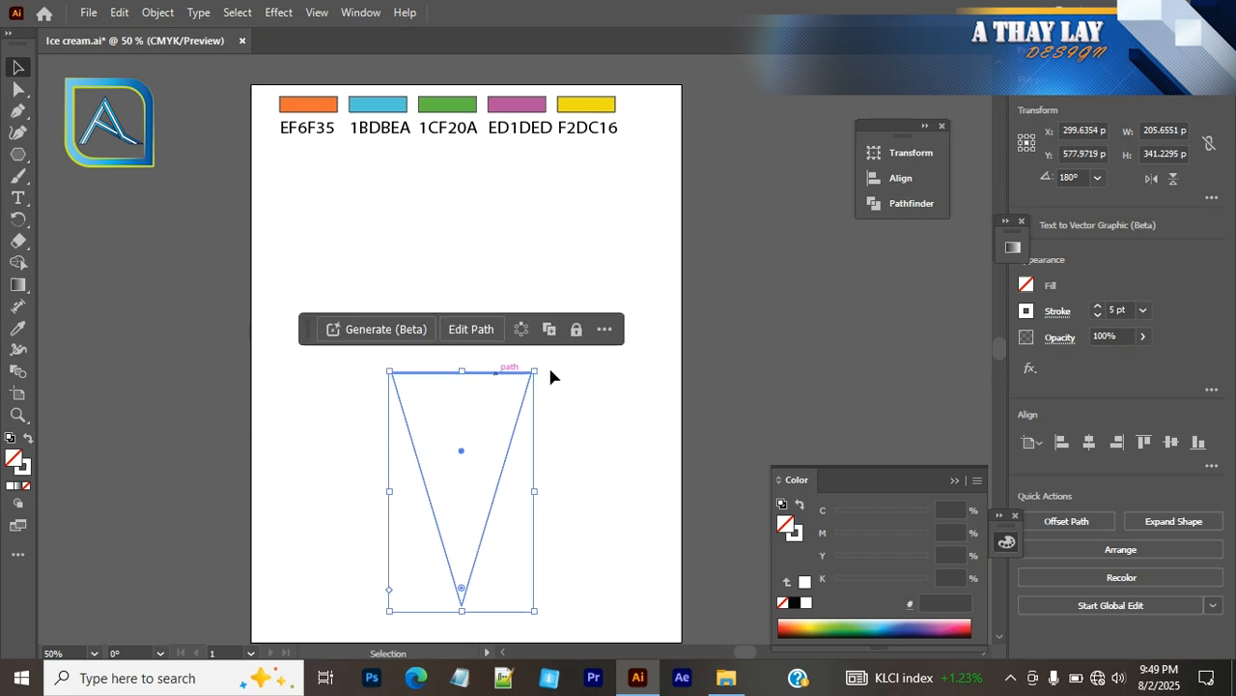
# Step: Give the inverted triangle a black stroke
pyautogui.click(24, 471)
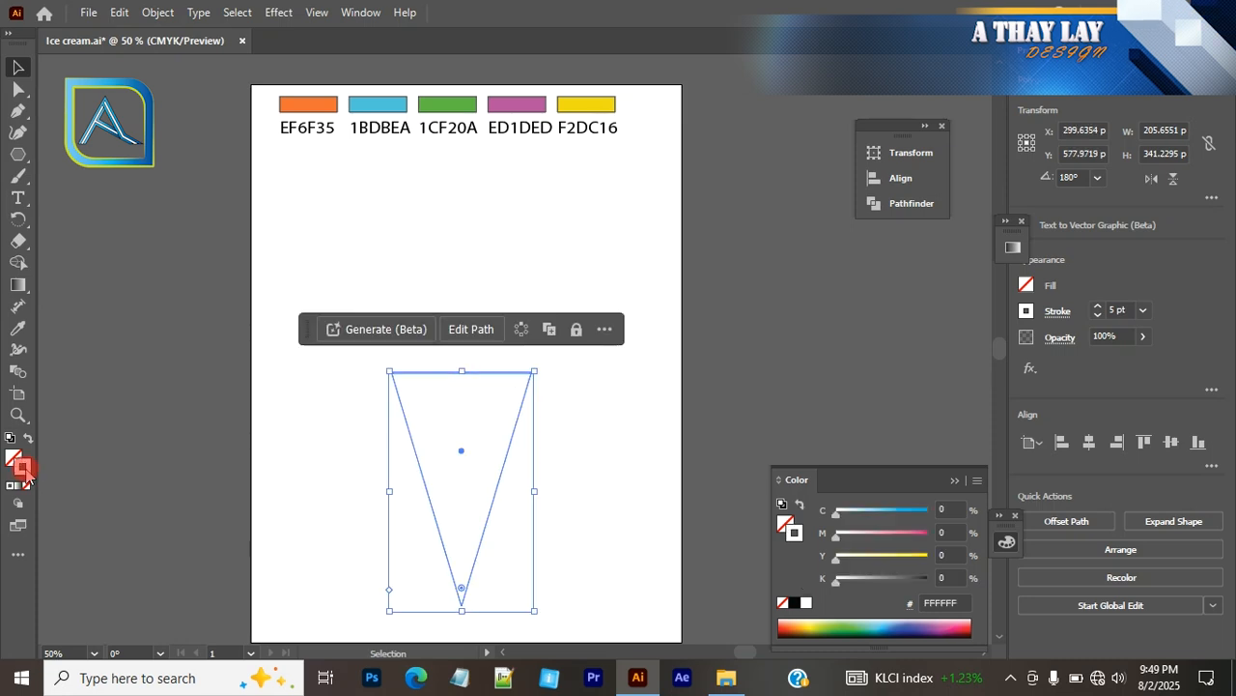
pyautogui.click(795, 603)
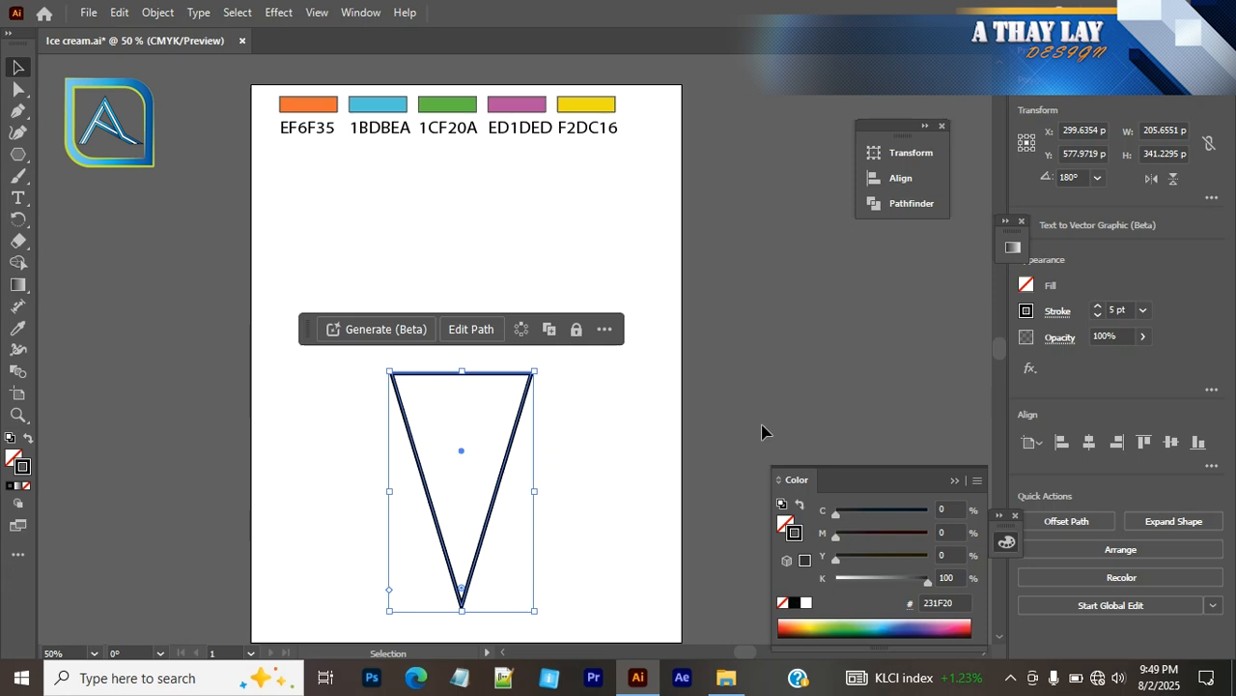
pyautogui.click(570, 389)
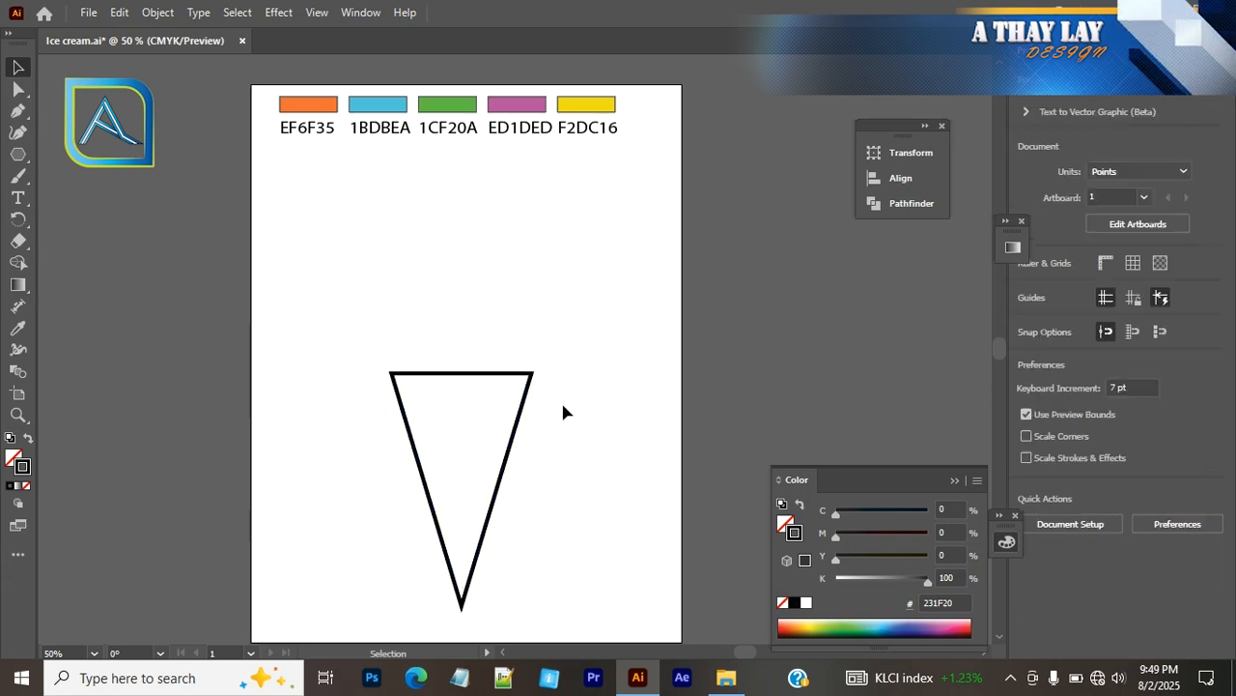
# Step: Enlarge the inverted triangle to about 229 by 389 pt from its upper corner
pyautogui.scroll(-3, 563, 412)
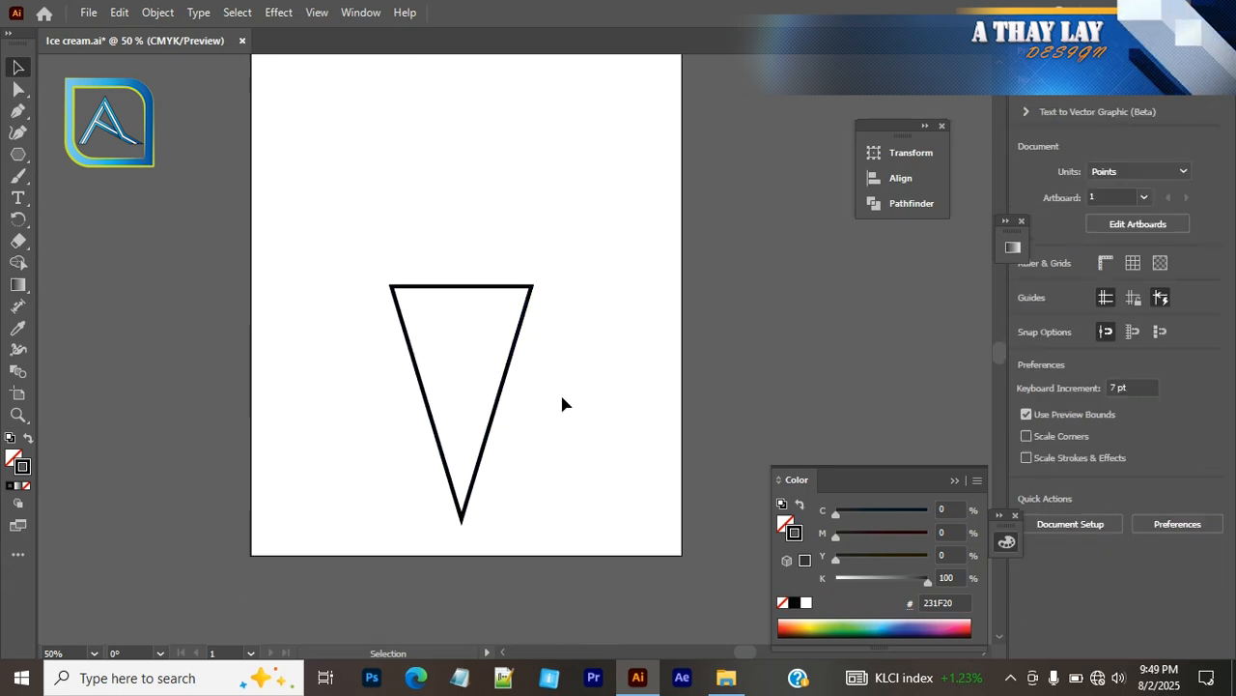
pyautogui.click(413, 288)
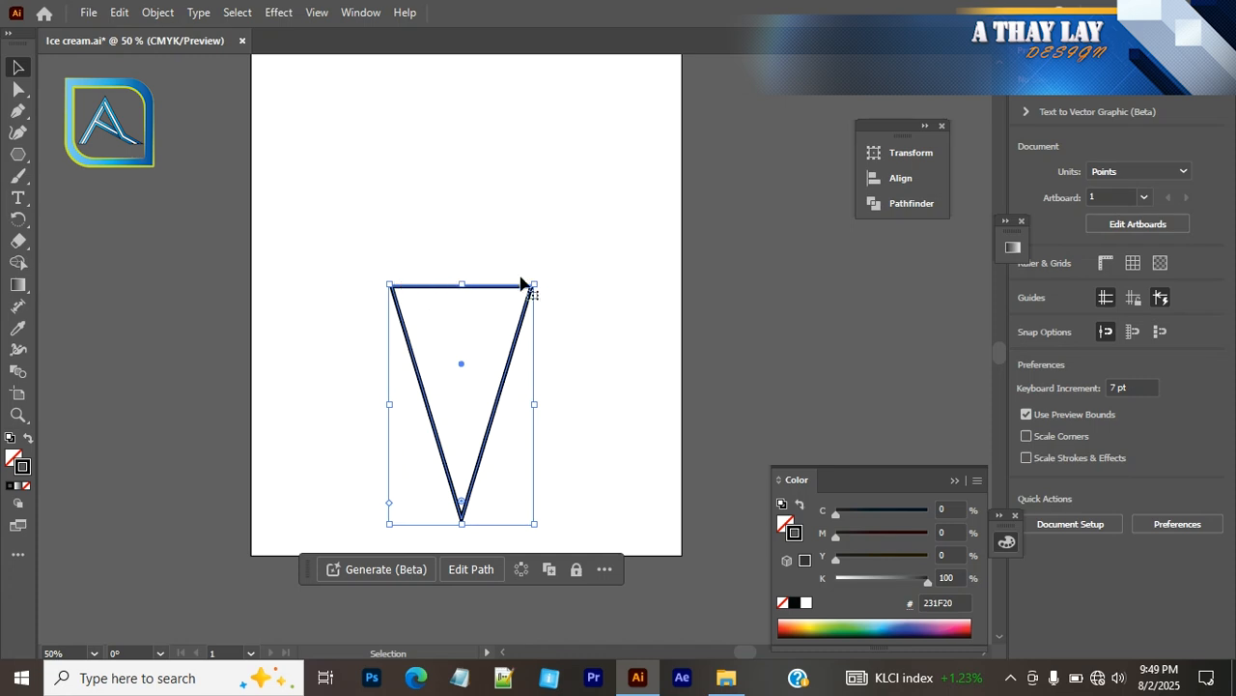
pyautogui.moveTo(534, 285); pyautogui.dragTo(551, 250)
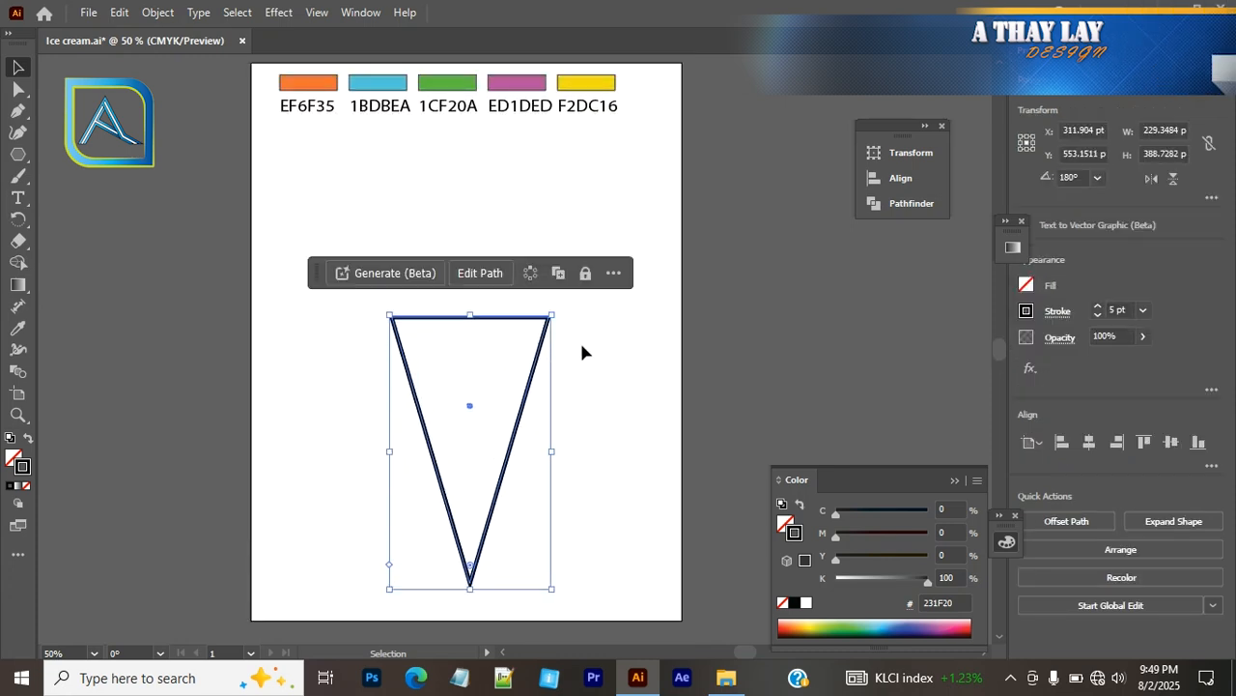
pyautogui.click(580, 344)
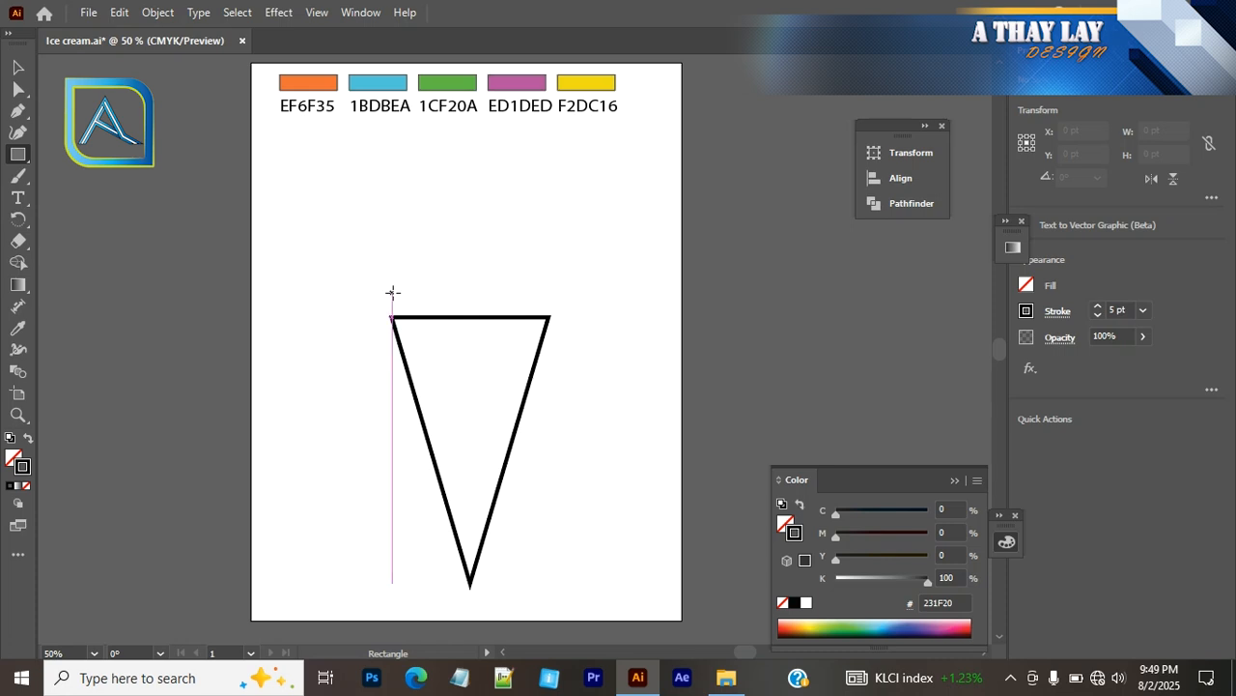
# Step: Draw a flat rectangle about 228 by 35 pt directly on the triangle's upper edge, matching its width
pyautogui.moveTo(392, 293); pyautogui.dragTo(549, 315)
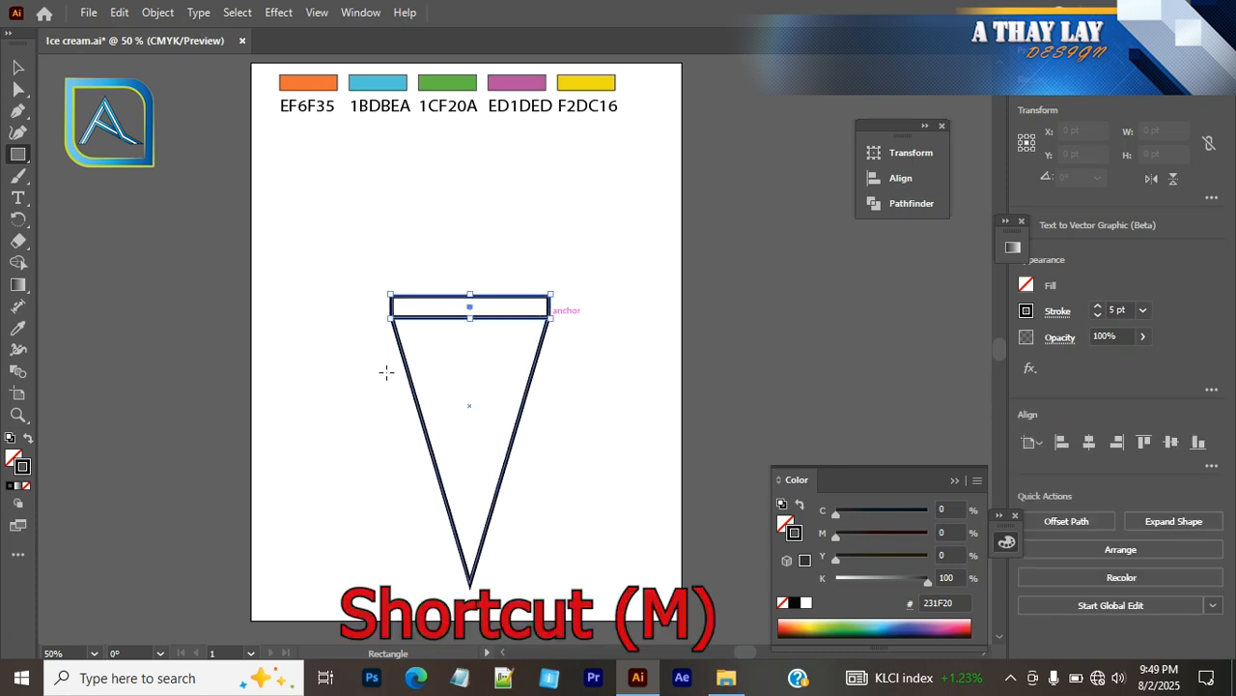
pyautogui.moveTo(388, 296); pyautogui.dragTo(389, 296)
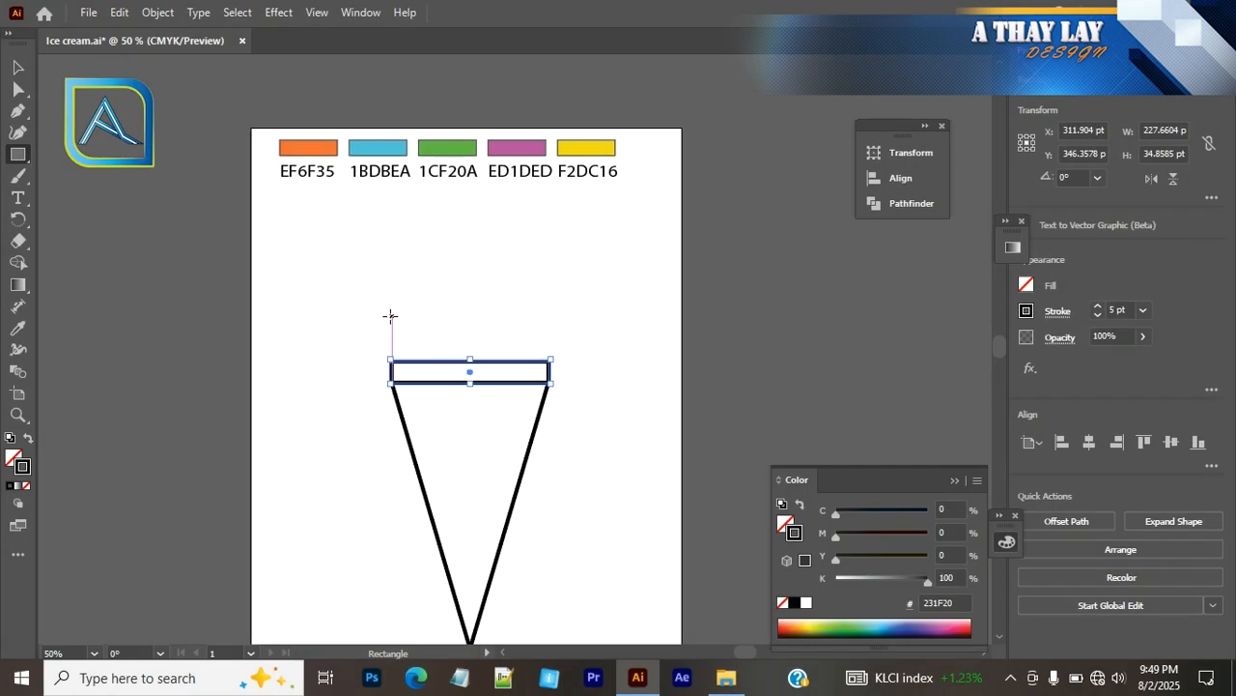
pyautogui.click(390, 316)
pyautogui.click(660, 370)
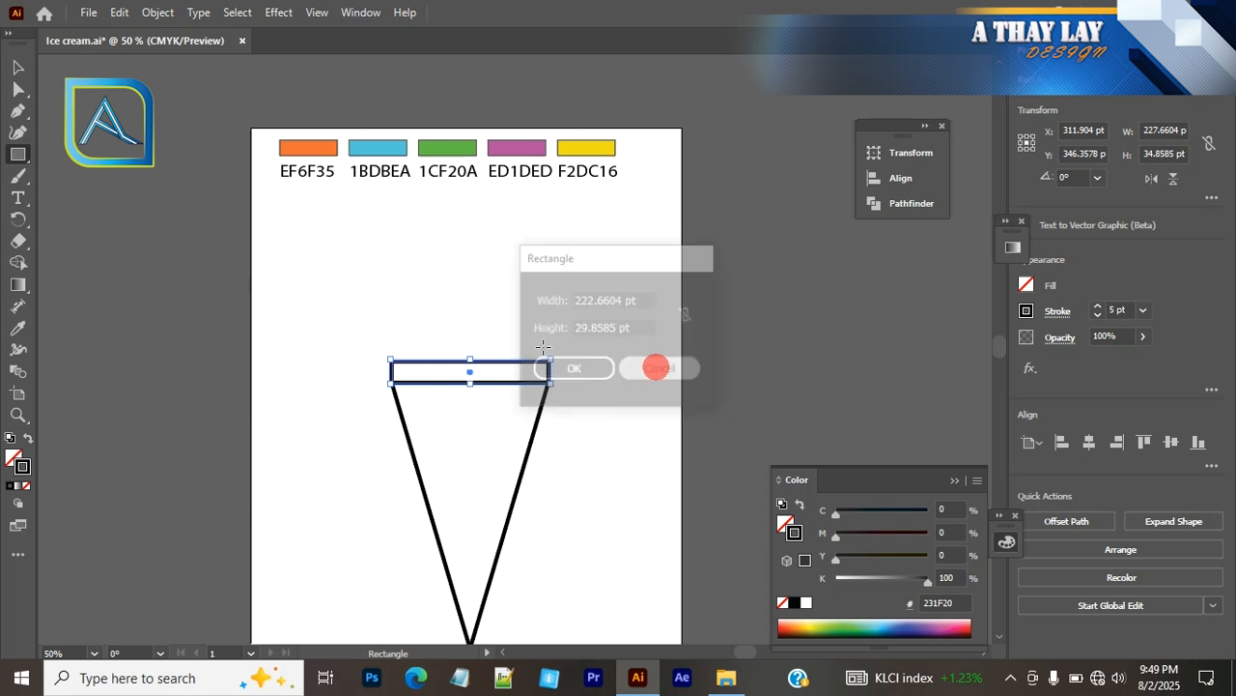
# Step: Draw a wider rectangle about 289 by 68 pt and place it centred on top of the flat rectangle
pyautogui.moveTo(361, 306)
pyautogui.mouseDown()
pyautogui.moveTo(408, 334)
pyautogui.moveTo(601, 356)
pyautogui.moveTo(565, 352)
pyautogui.mouseUp()
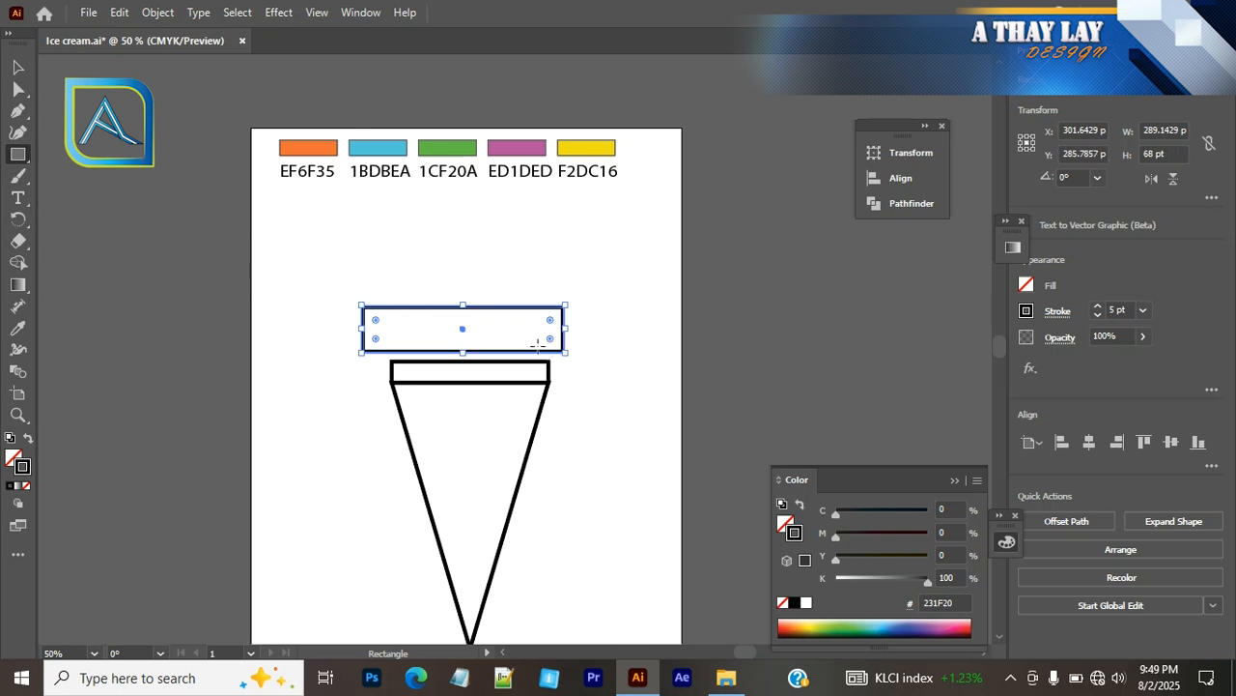
pyautogui.press('v')
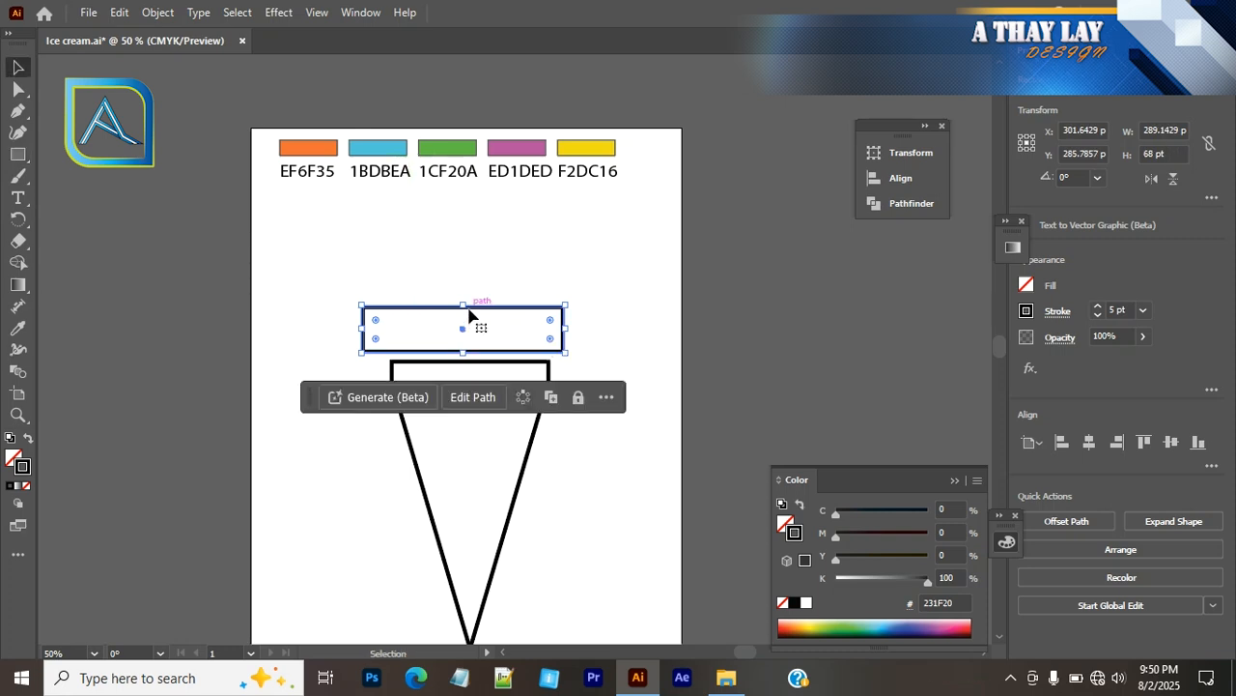
pyautogui.moveTo(468, 315); pyautogui.dragTo(474, 316)
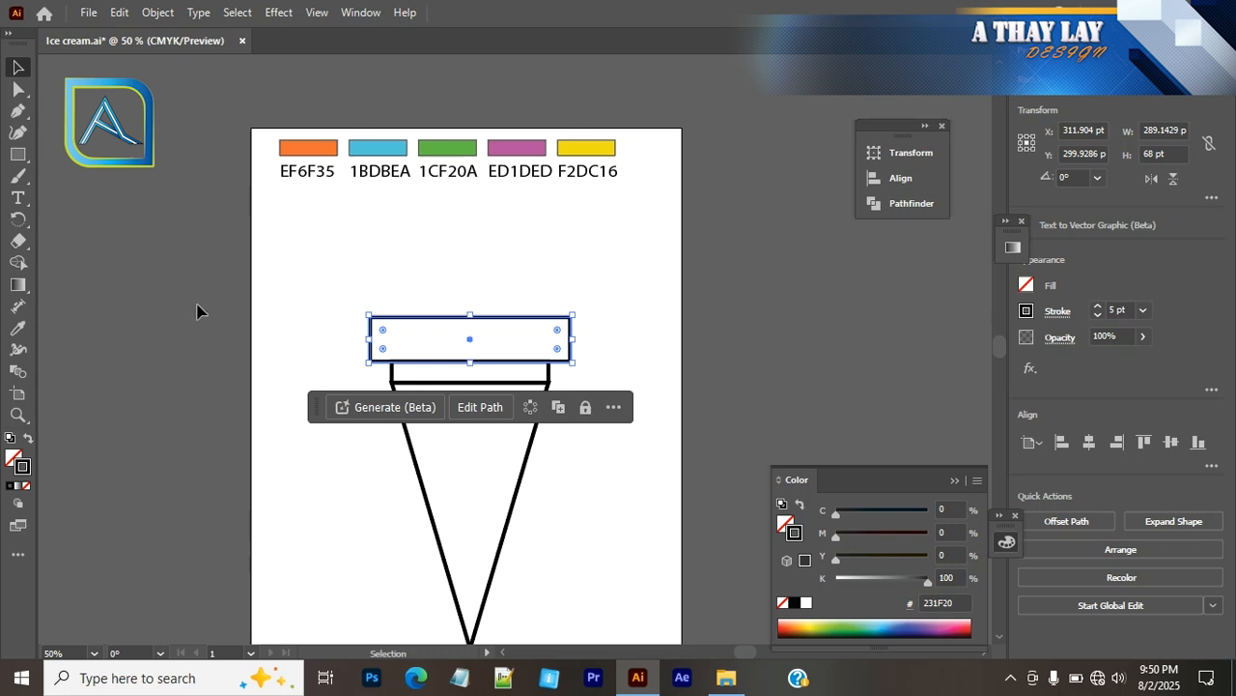
# Step: Align the triangle and both rectangles on their horizontal centres
pyautogui.moveTo(316, 283); pyautogui.dragTo(596, 630)
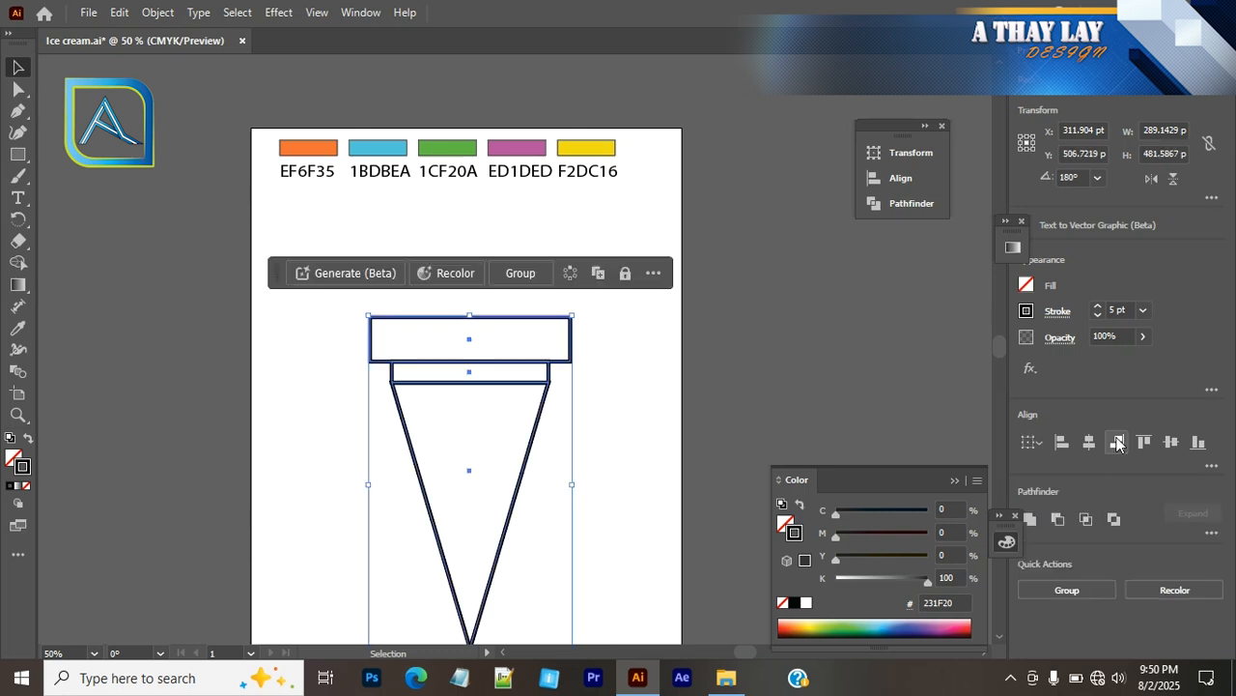
pyautogui.click(1092, 444)
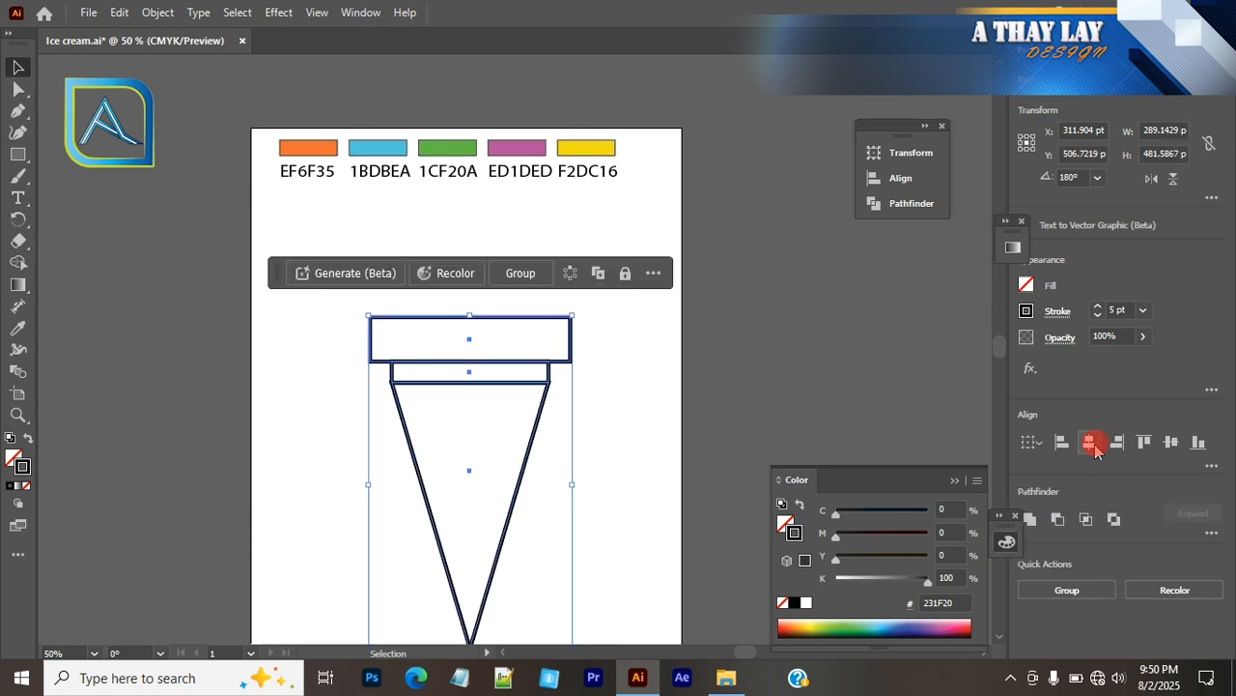
pyautogui.click(677, 442)
# Step: Reduce the stroke weight of the triangle and both rectangles to 1 pt
pyautogui.keyDown('ctrl'); pyautogui.click(596, 392); pyautogui.keyUp('ctrl')
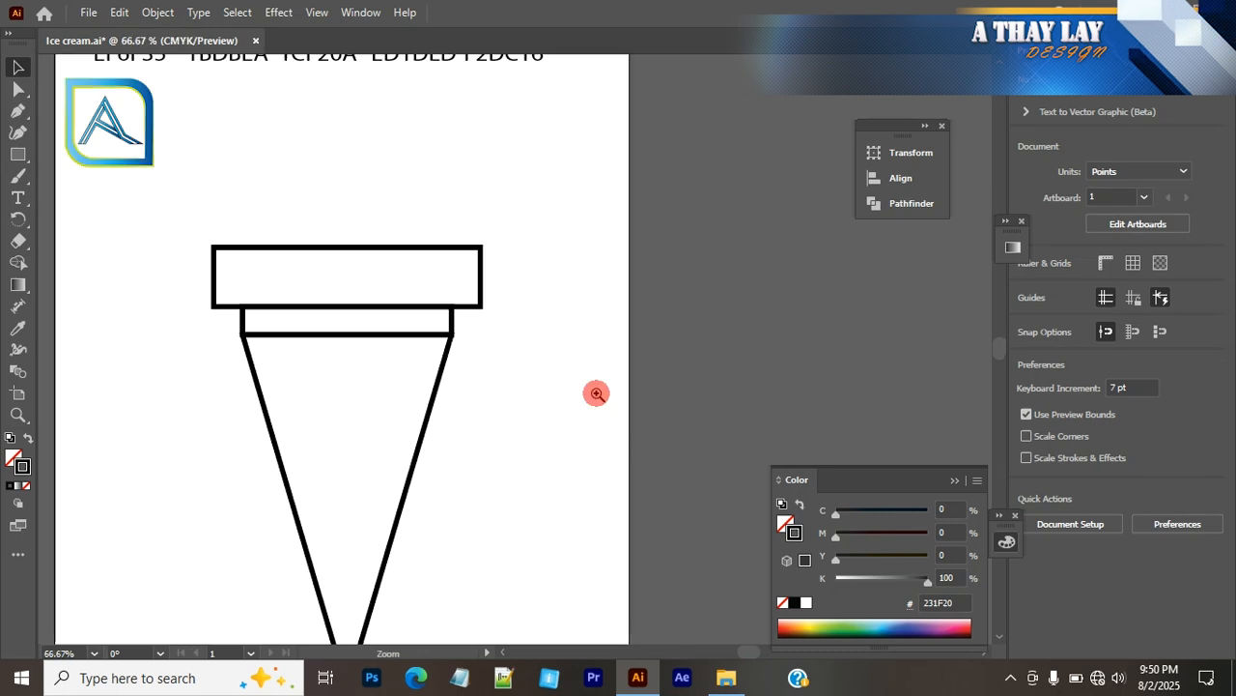
pyautogui.keyDown('ctrl'); pyautogui.click(596, 392); pyautogui.keyUp('ctrl')
pyautogui.moveTo(473, 393); pyautogui.dragTo(722, 432)
pyautogui.moveTo(141, 127); pyautogui.dragTo(684, 618)
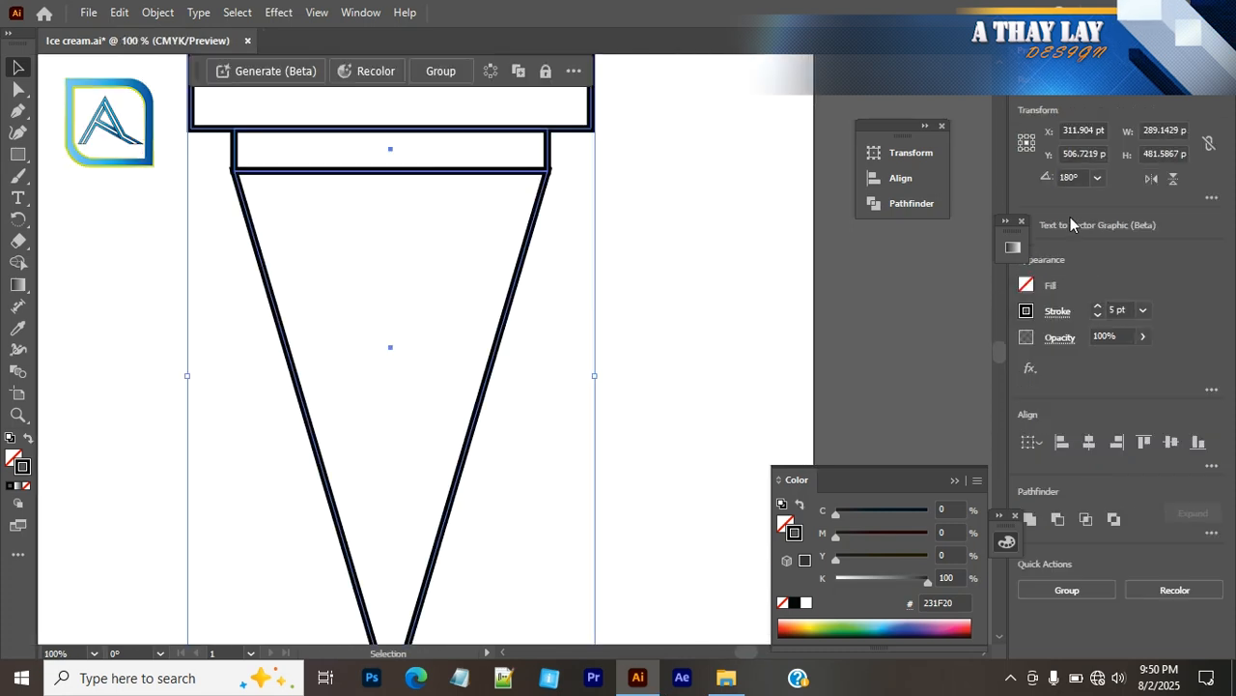
pyautogui.click(1097, 314)
pyautogui.click(1097, 314)
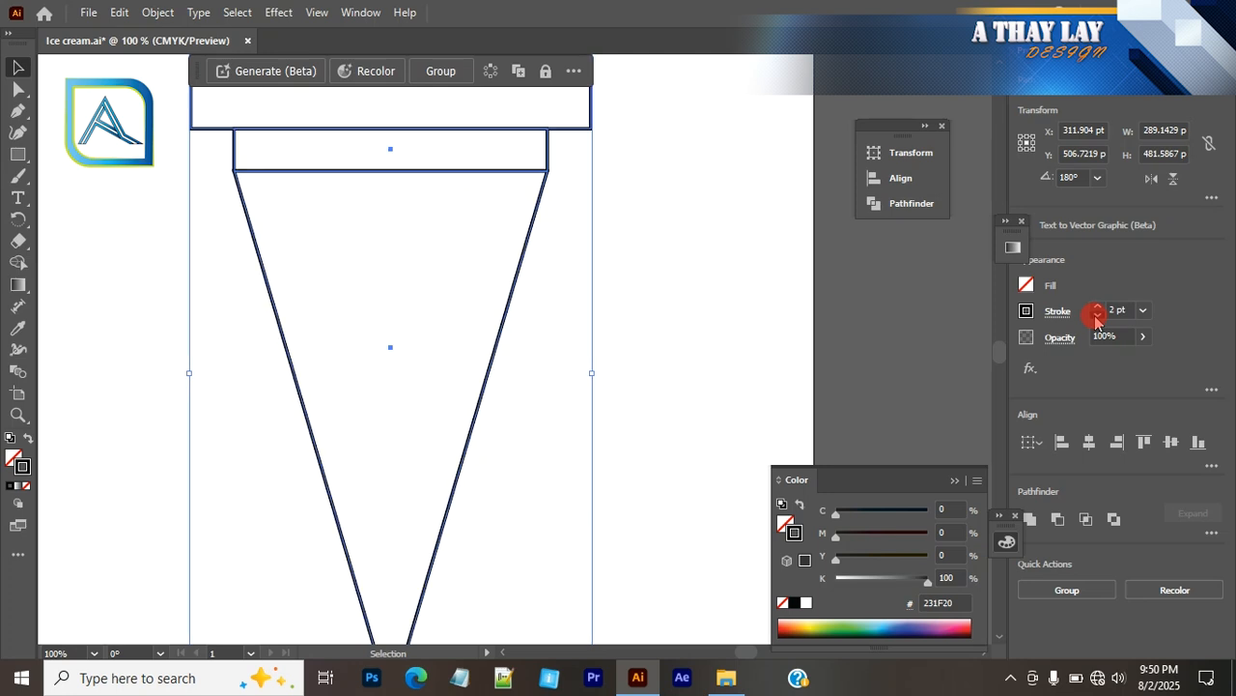
pyautogui.click(1097, 314)
pyautogui.click(1097, 314)
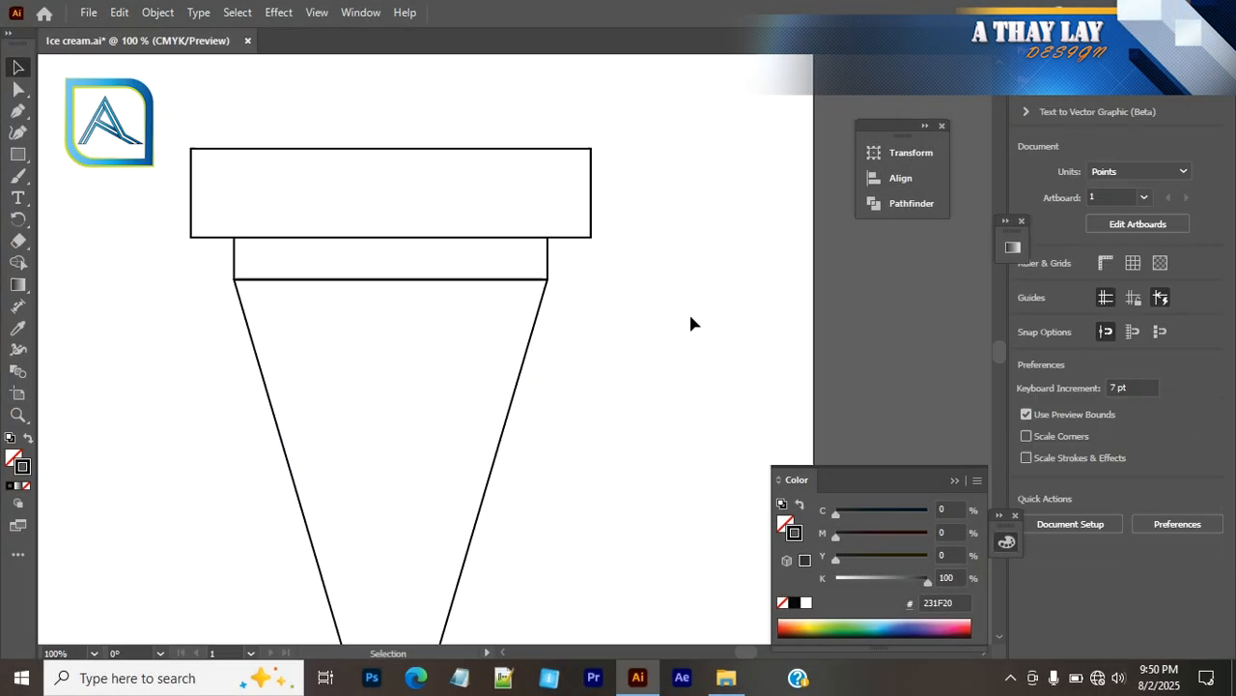
# Step: Fully round all corners of the narrow middle rectangle into a pill shape
pyautogui.scroll(1, 689, 311)
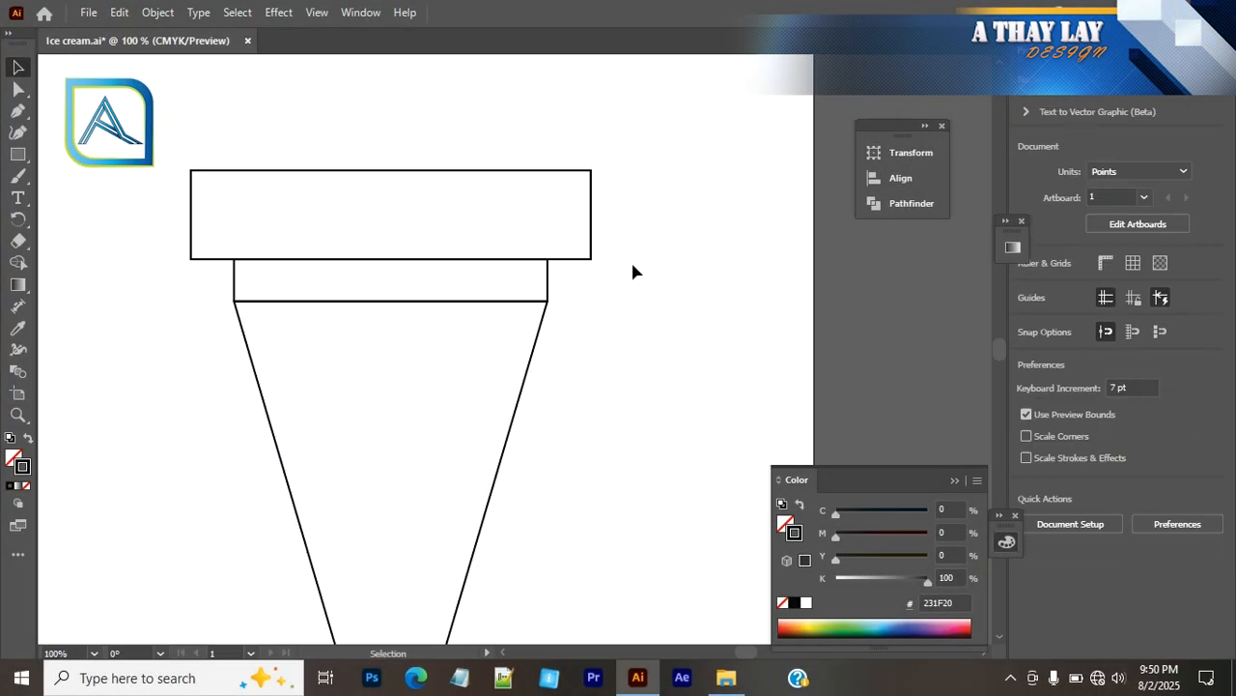
pyautogui.click(546, 284)
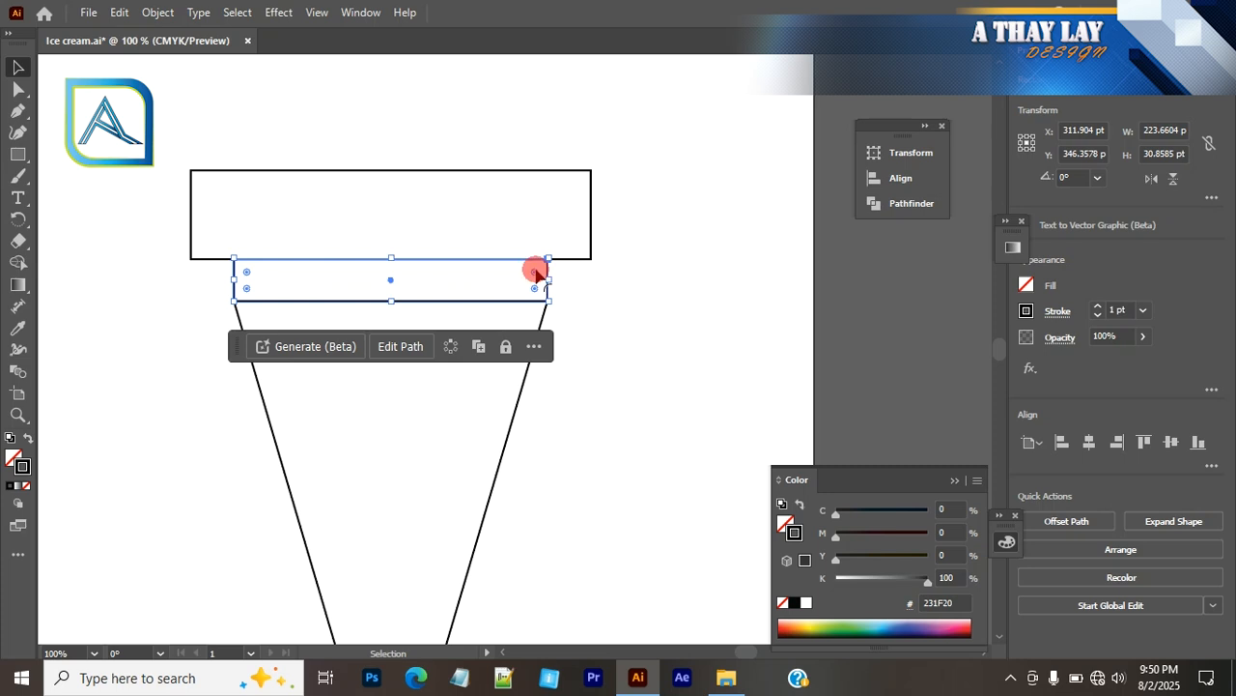
pyautogui.moveTo(538, 273); pyautogui.dragTo(524, 284)
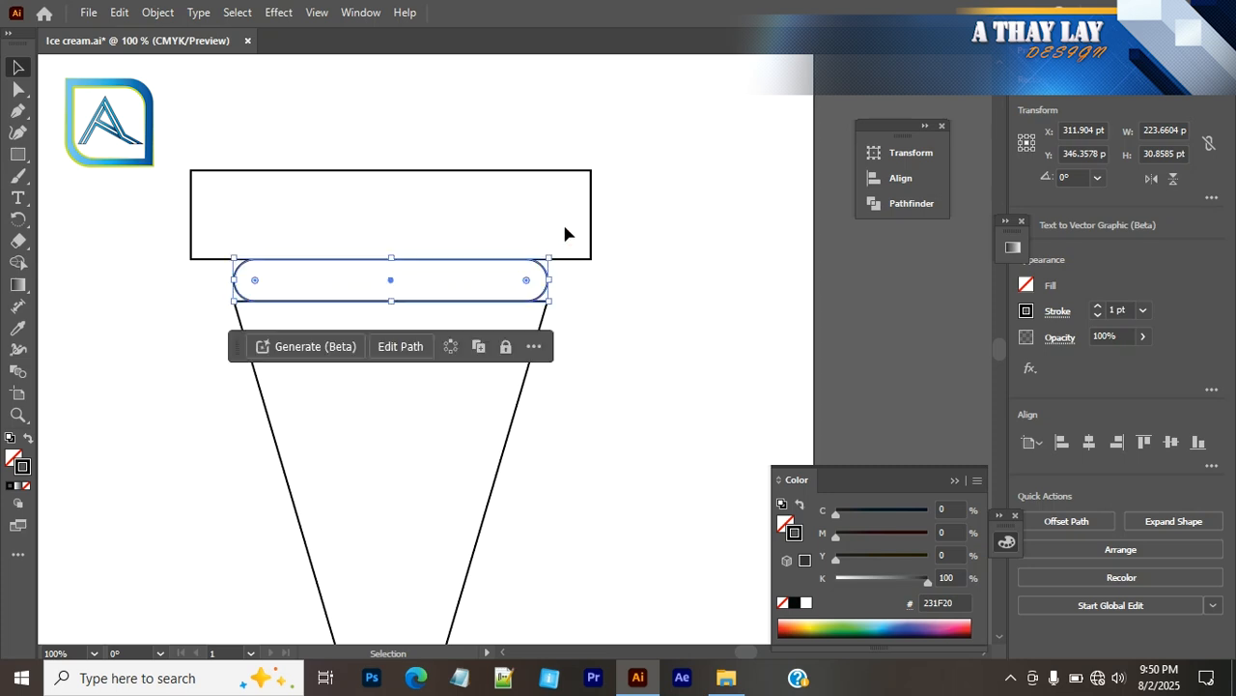
pyautogui.click(566, 248)
pyautogui.click(573, 255)
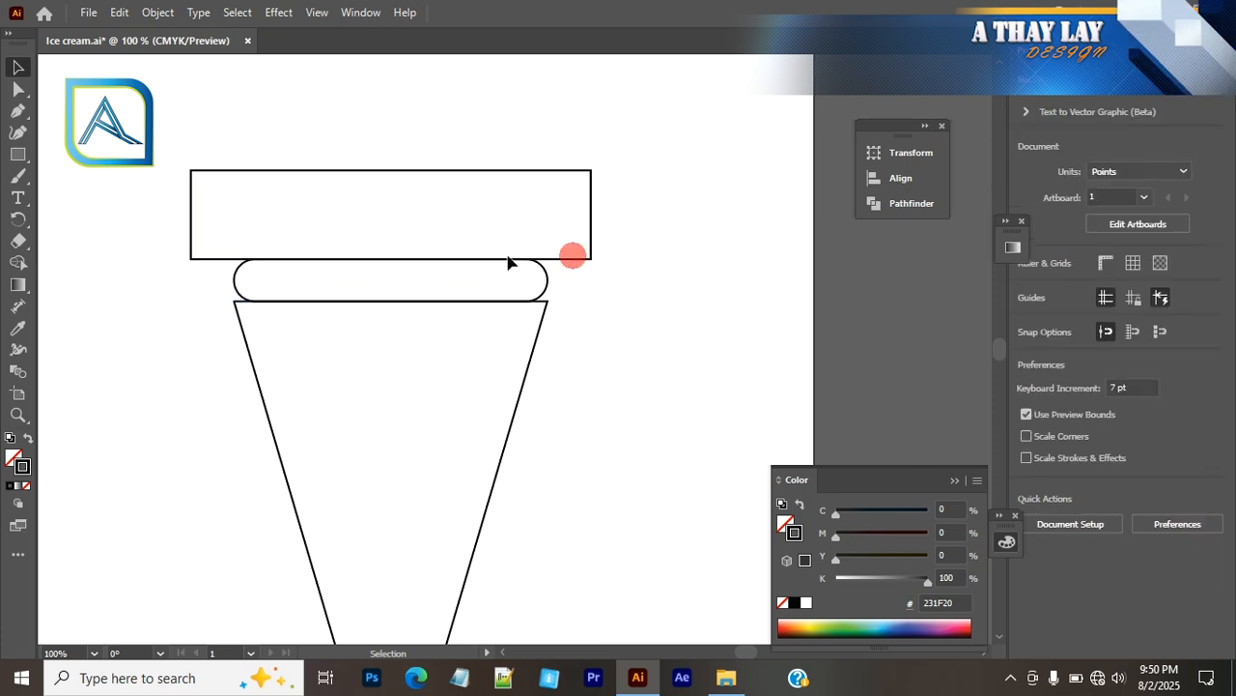
# Step: Fully round only the two lower corners of the wide upper rectangle to form a bowl shape
pyautogui.click(395, 171)
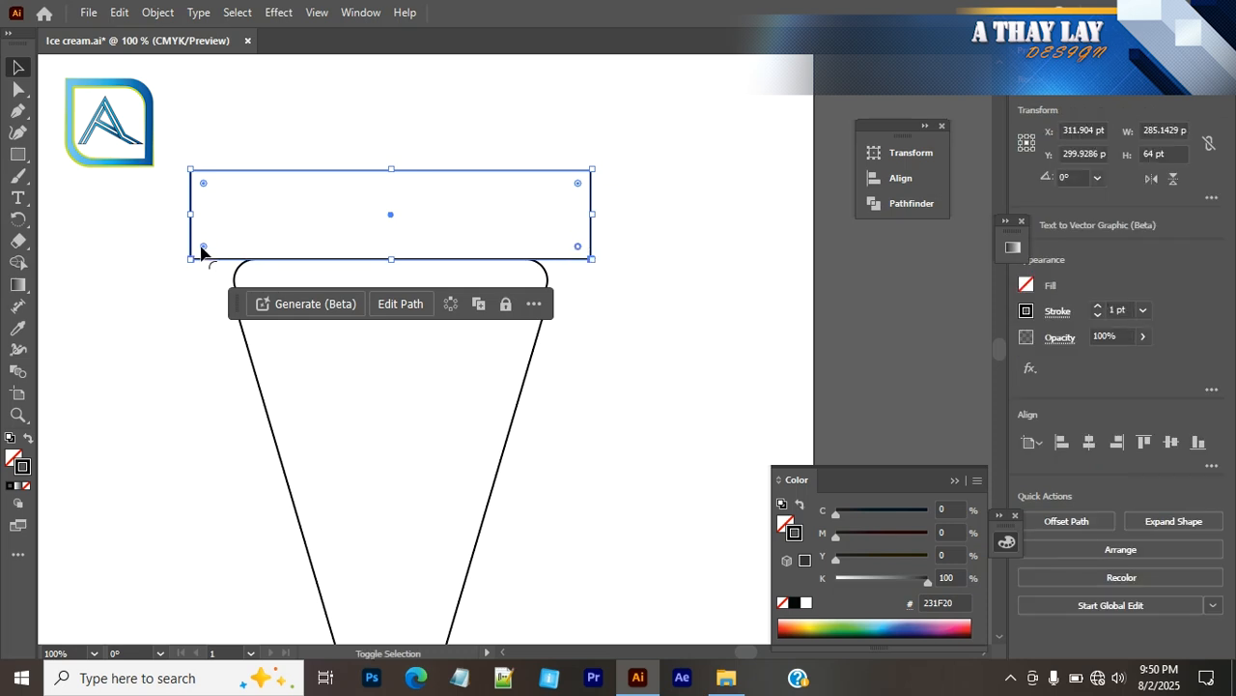
pyautogui.moveTo(202, 248); pyautogui.dragTo(395, 287)
pyautogui.click(607, 350)
# Step: Slightly round all three corners of the inverted triangle
pyautogui.scroll(-3, 606, 350)
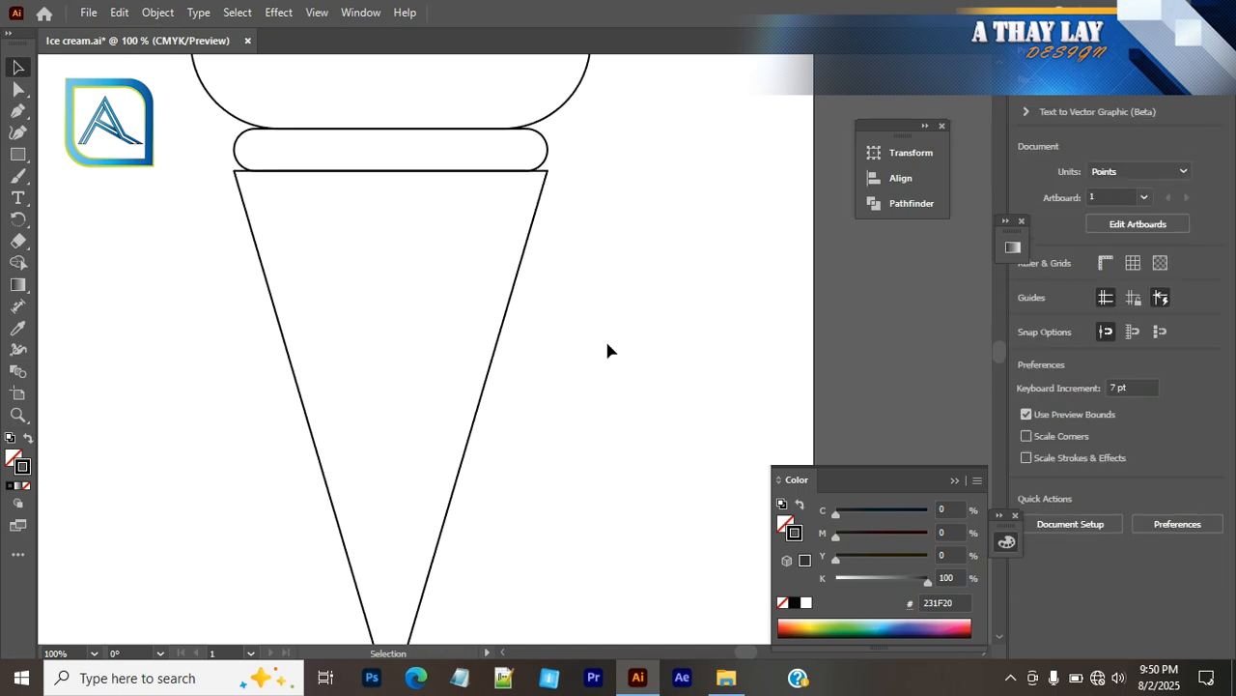
pyautogui.scroll(-3, 606, 348)
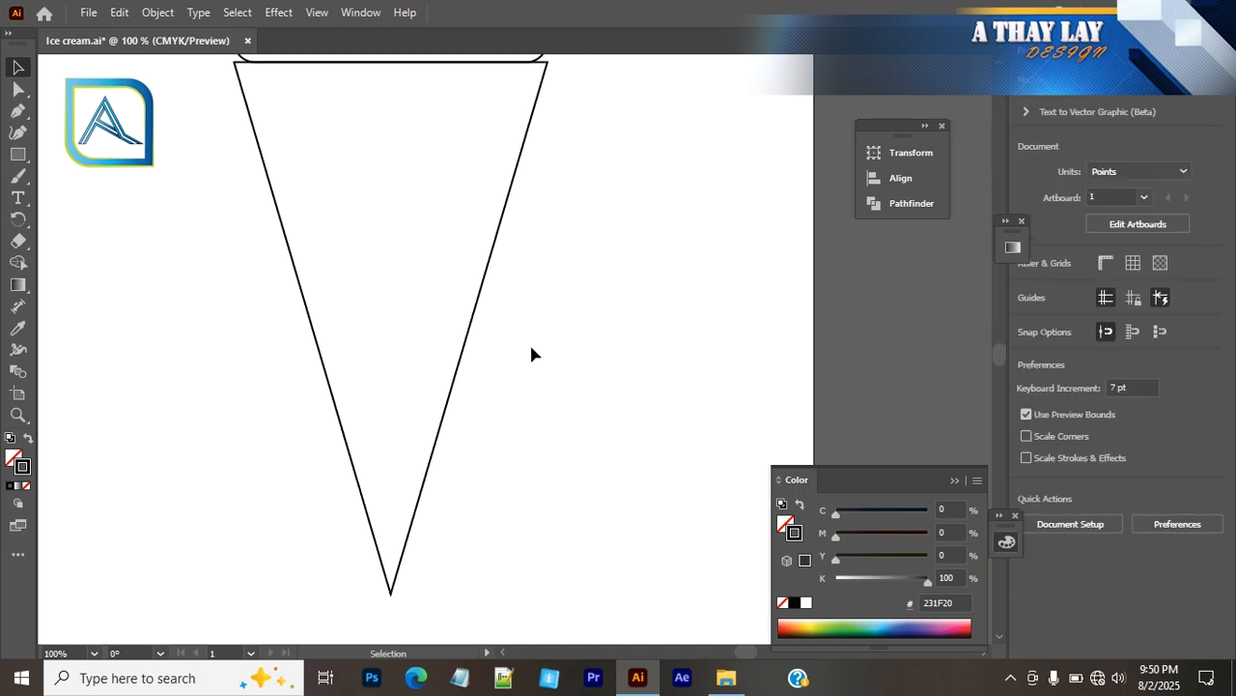
pyautogui.click(463, 357)
pyautogui.moveTo(392, 577); pyautogui.dragTo(402, 561)
pyautogui.scroll(5, 658, 351)
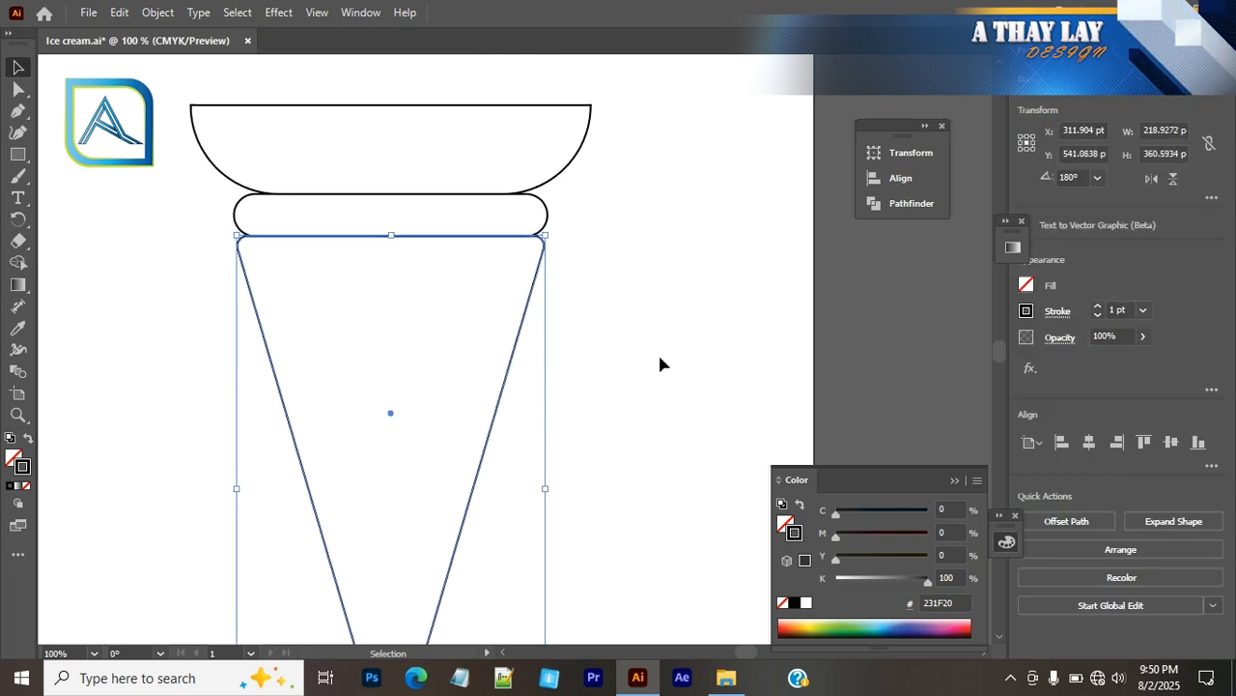
pyautogui.click(648, 340)
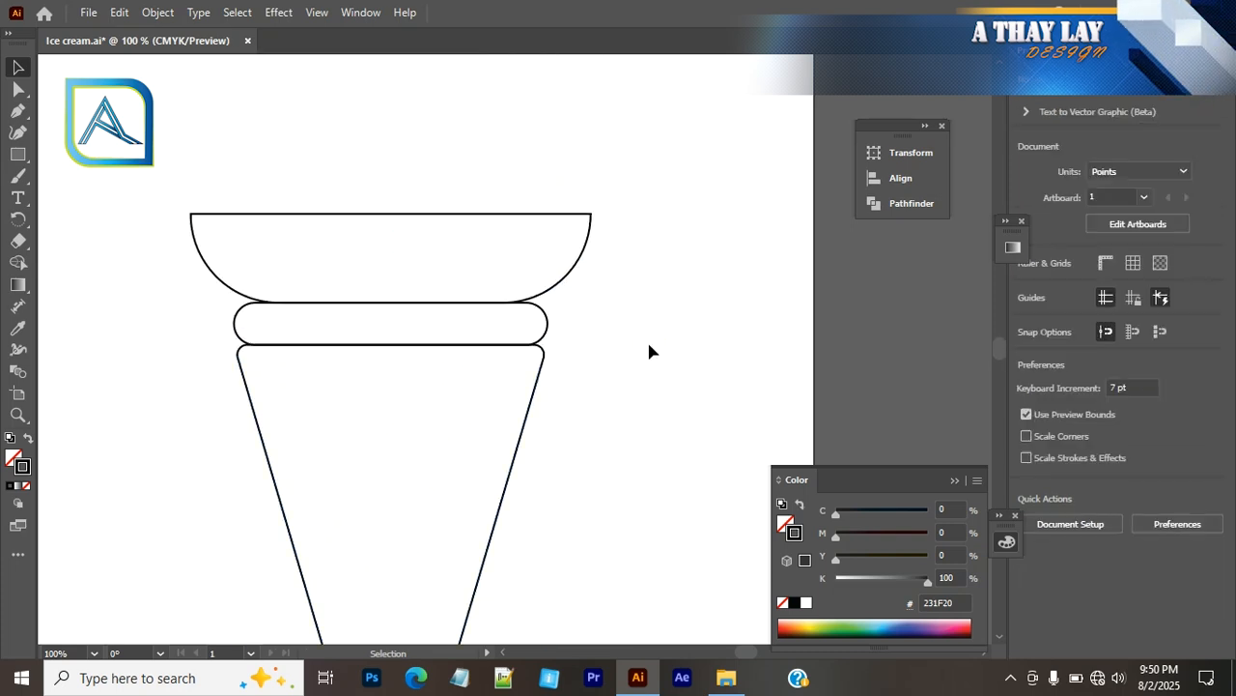
# Step: Examine the rounded corners and joints between the bowl, band and cone, and the overall cone outline
pyautogui.scroll(-4, 647, 339)
pyautogui.scroll(2, 642, 339)
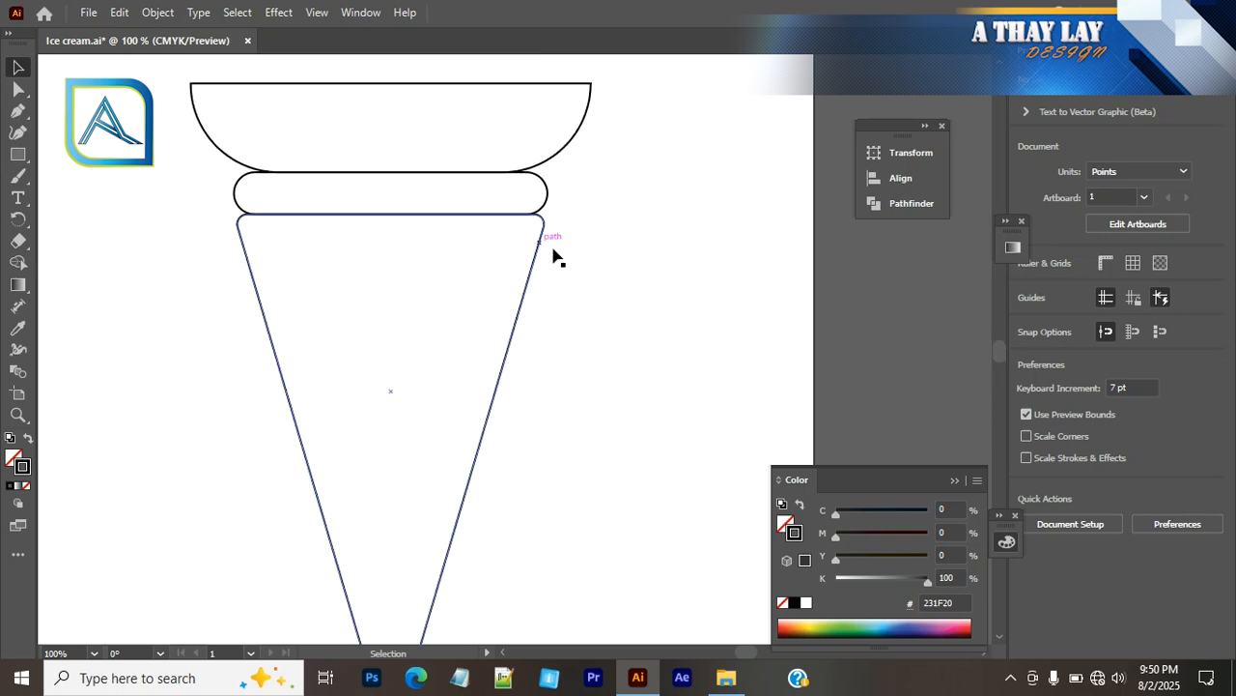
pyautogui.scroll(4, 669, 254)
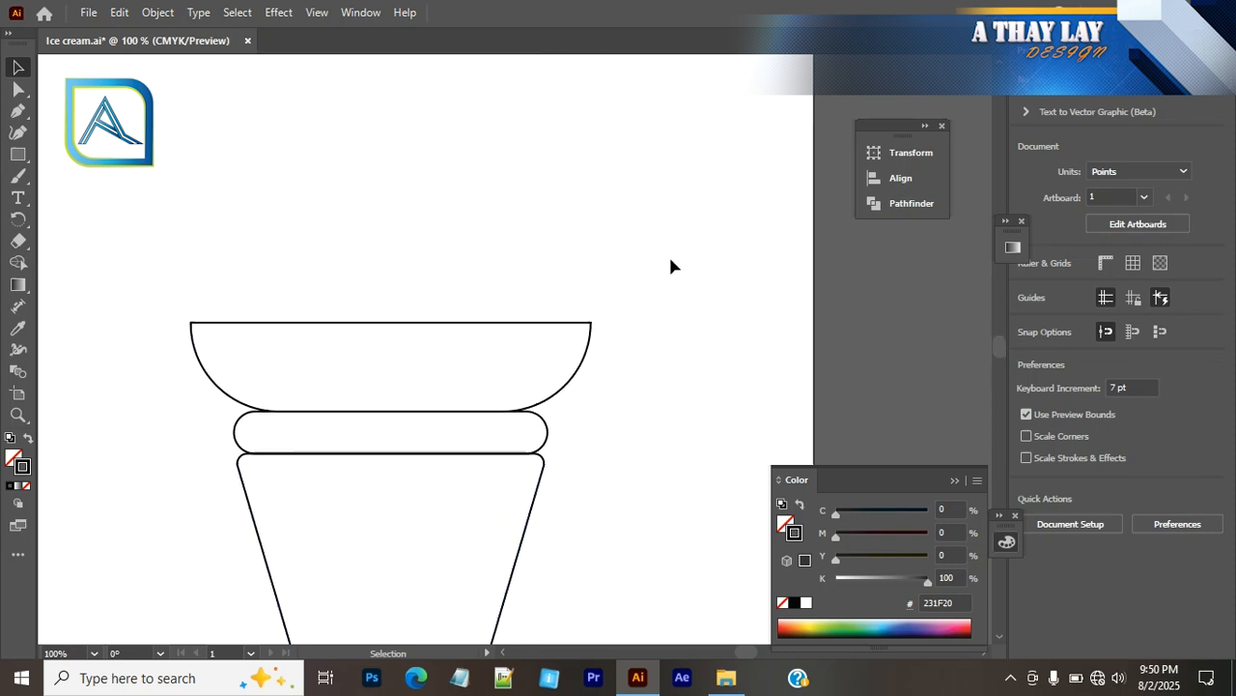
pyautogui.keyDown('ctrl'); pyautogui.click(601, 377); pyautogui.keyUp('ctrl')
pyautogui.keyDown('ctrl'); pyautogui.click(601, 378); pyautogui.keyUp('ctrl')
pyautogui.moveTo(463, 375); pyautogui.dragTo(856, 213)
pyautogui.moveTo(652, 361); pyautogui.dragTo(751, 441)
pyautogui.hotkey('alt', 'space')
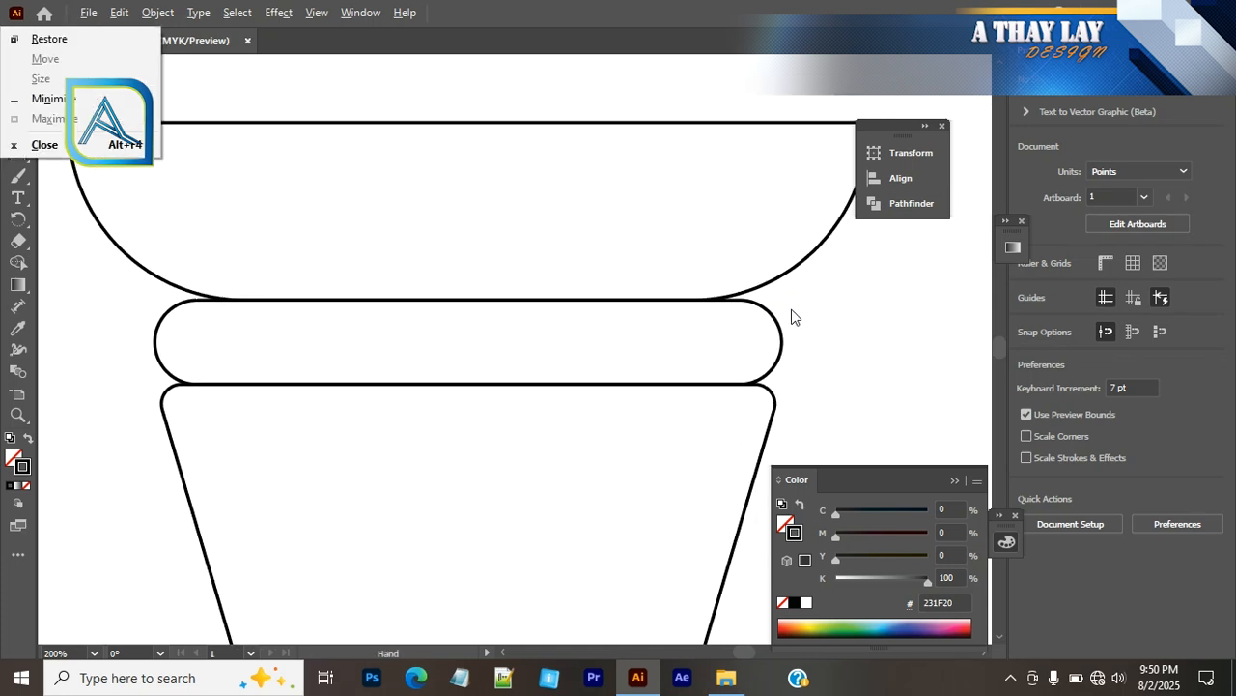
pyautogui.press('Escape')
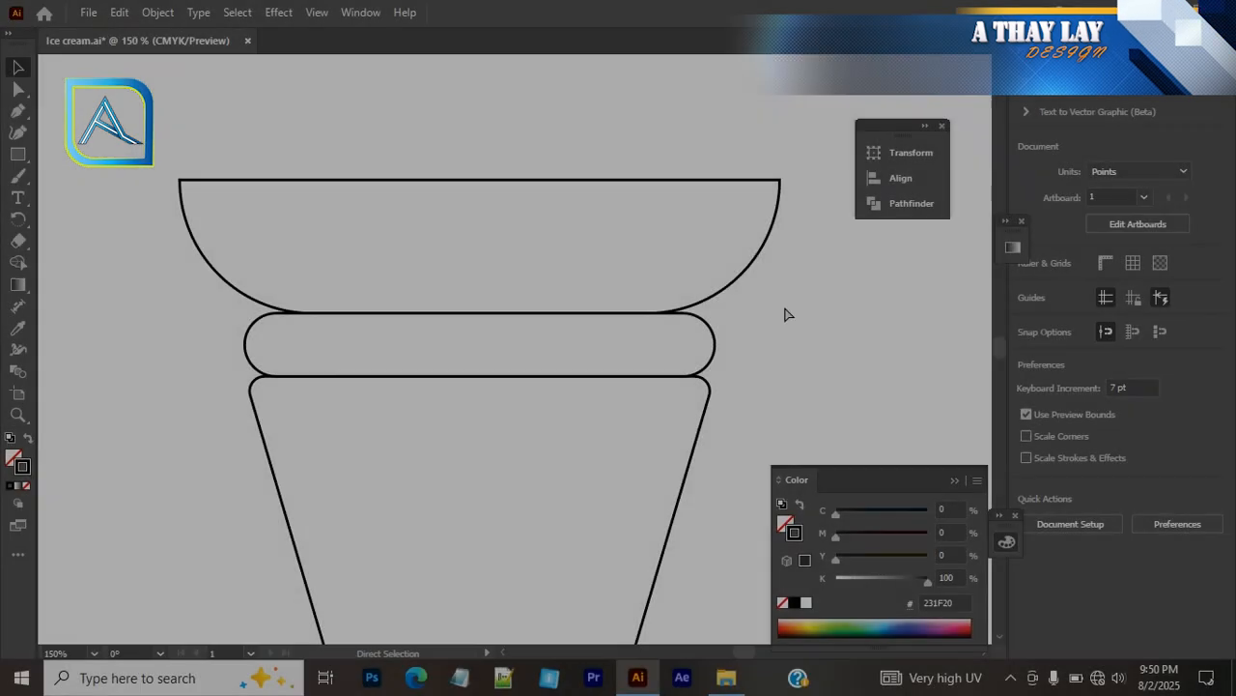
pyautogui.hotkey('ctrl', '-')
pyautogui.hotkey('ctrl', '-')
pyautogui.hotkey('ctrl', '-')
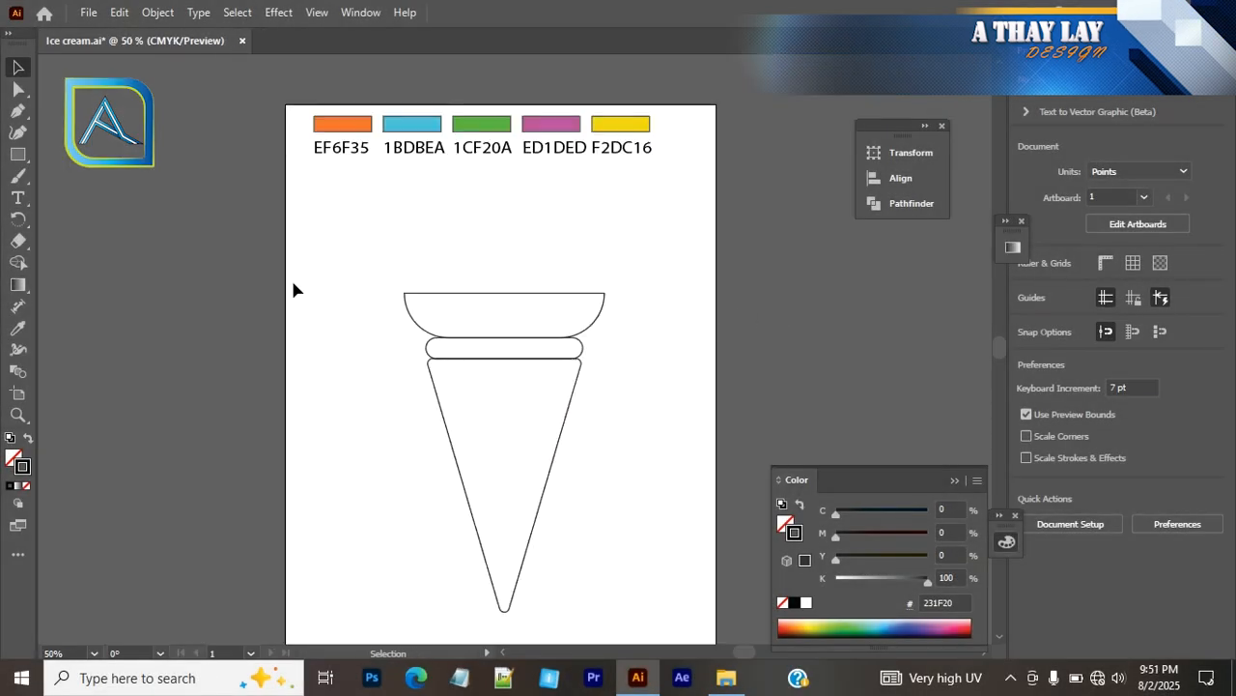
# Step: Centre all the cone shapes horizontally near the artboard's lower edge and scale them proportionally to about 219 × 344 pt
pyautogui.moveTo(656, 631); pyautogui.dragTo(657, 630)
pyautogui.scroll(-3, 659, 538)
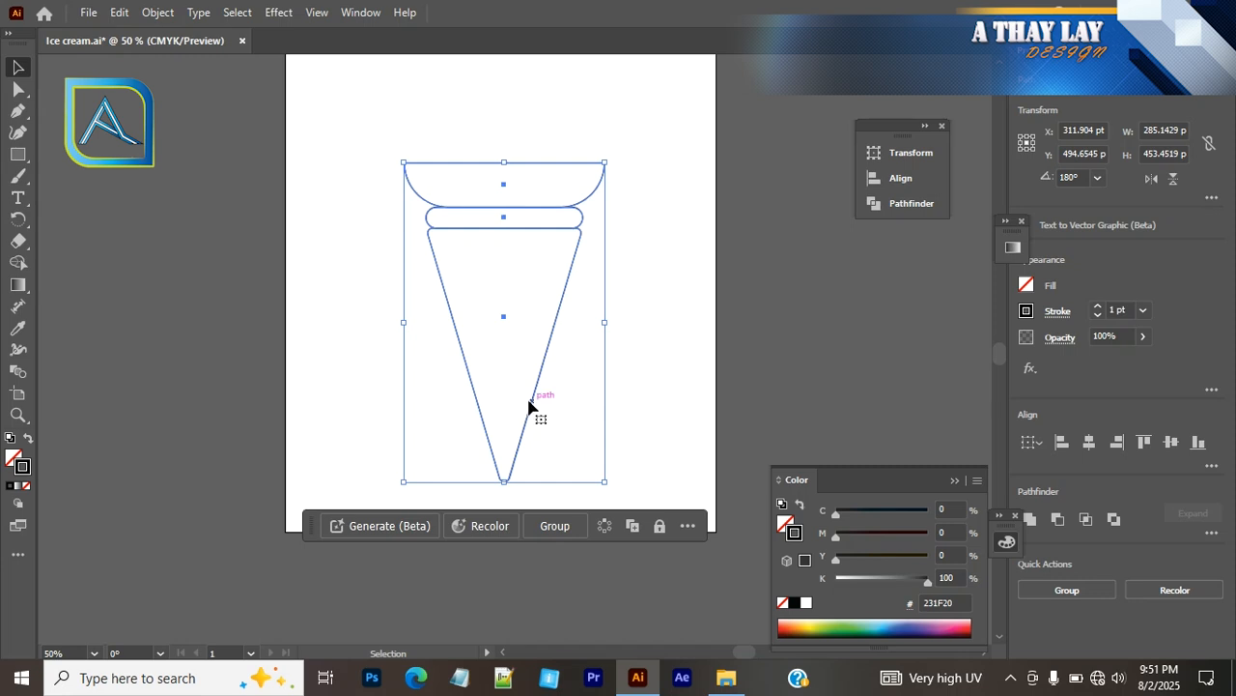
pyautogui.moveTo(529, 404); pyautogui.dragTo(528, 443)
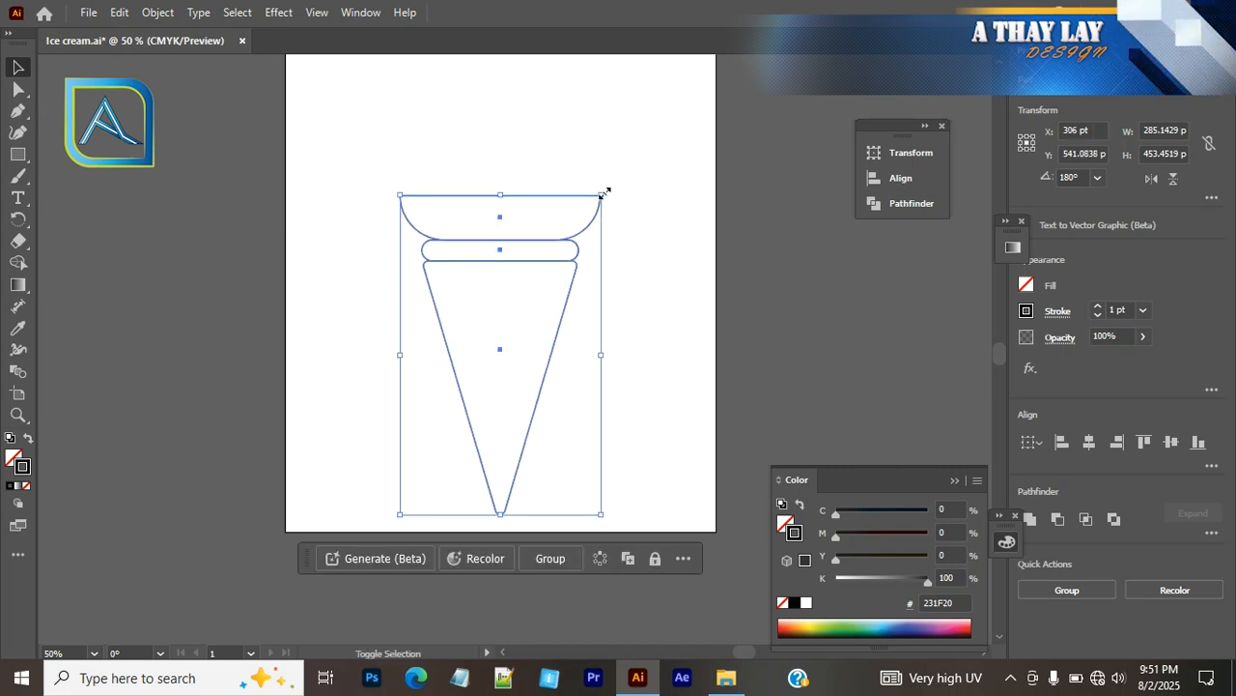
pyautogui.moveTo(602, 192); pyautogui.dragTo(578, 229)
pyautogui.scroll(3, 619, 266)
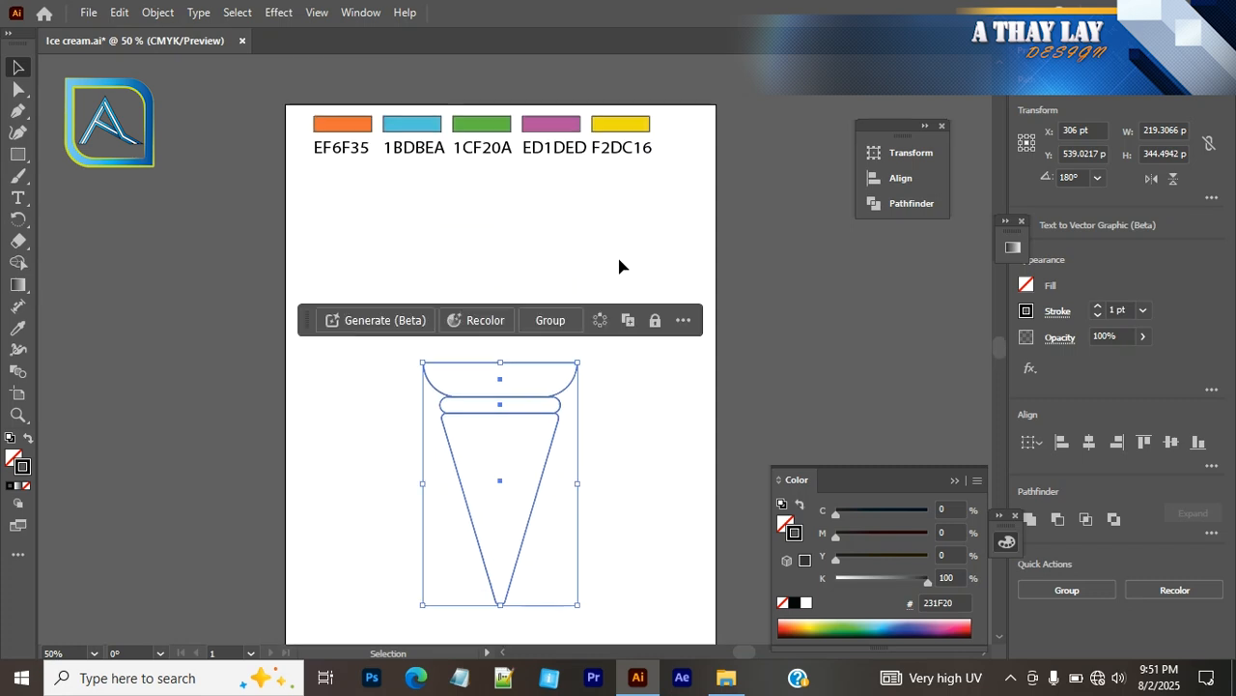
# Step: Draw a vertical line about 202 pt long just outside the bowl's right edge, extending well above the rim
pyautogui.scroll(-2, 619, 266)
pyautogui.keyDown('ctrl'); pyautogui.click(642, 274); pyautogui.keyUp('ctrl')
pyautogui.keyDown('ctrl'); pyautogui.click(641, 273); pyautogui.keyUp('ctrl')
pyautogui.keyDown('ctrl'); pyautogui.click(641, 273); pyautogui.keyUp('ctrl')
pyautogui.moveTo(435, 350); pyautogui.dragTo(877, 215)
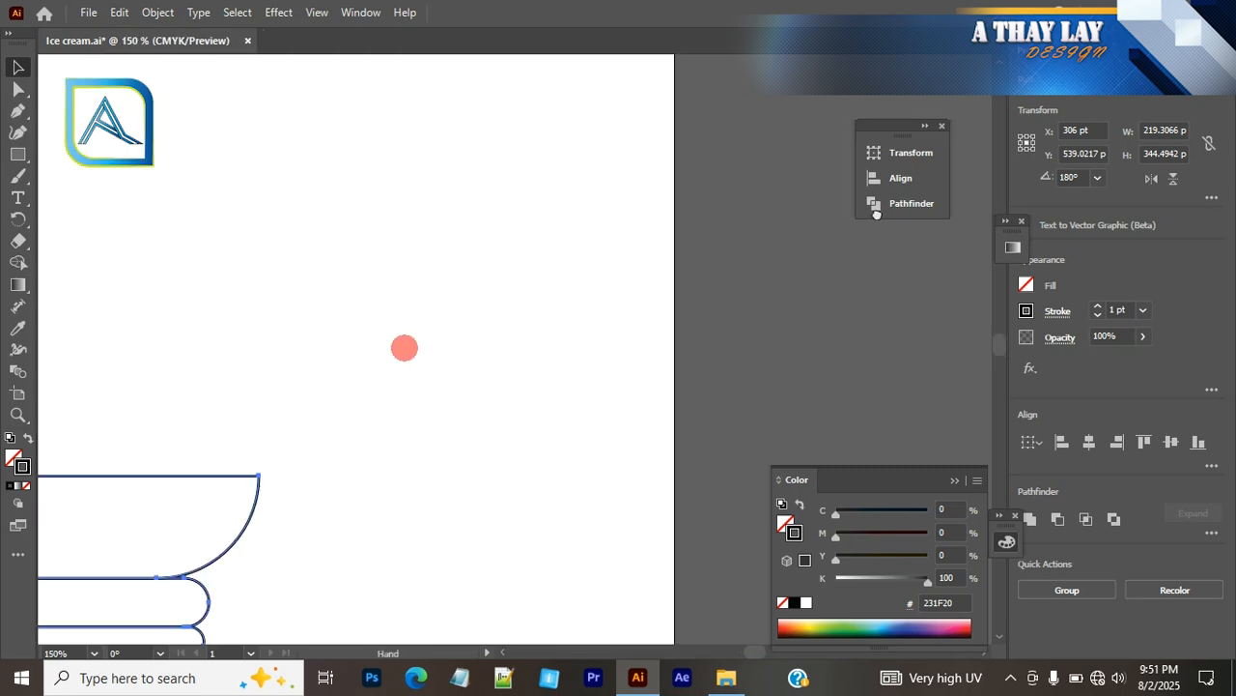
pyautogui.moveTo(471, 405); pyautogui.dragTo(742, 274)
pyautogui.click(743, 274)
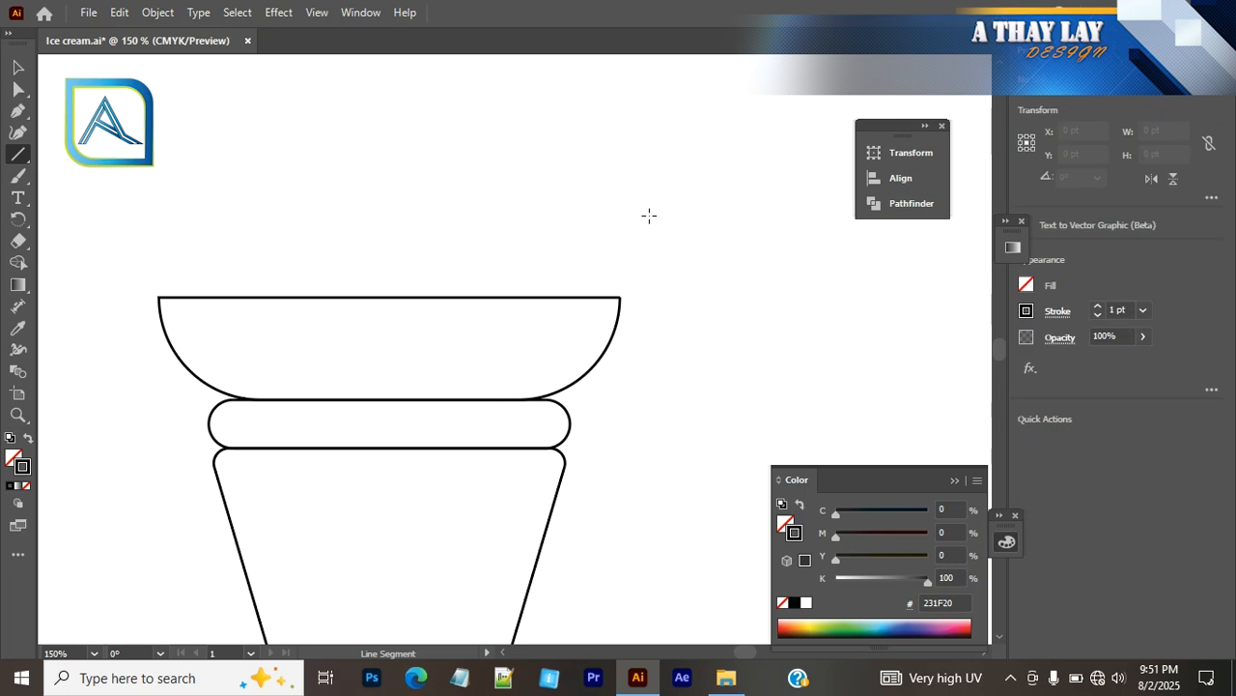
pyautogui.scroll(5, 648, 210)
pyautogui.scroll(-2, 648, 207)
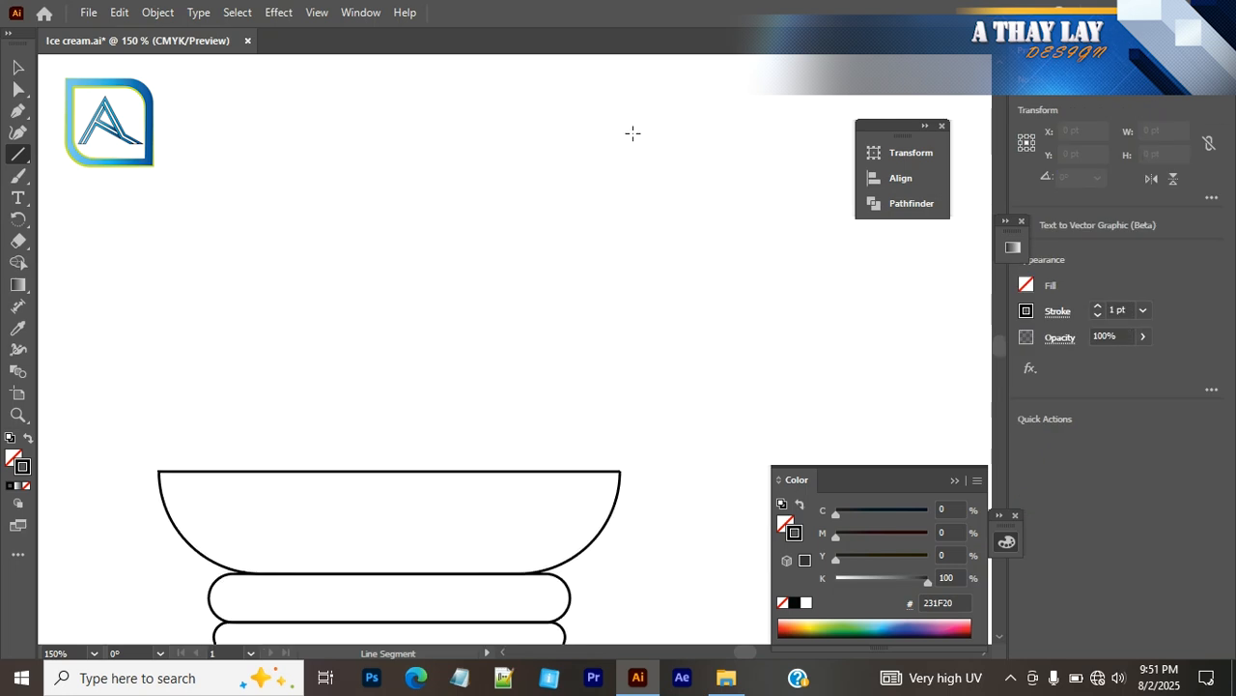
pyautogui.moveTo(632, 127); pyautogui.dragTo(633, 552)
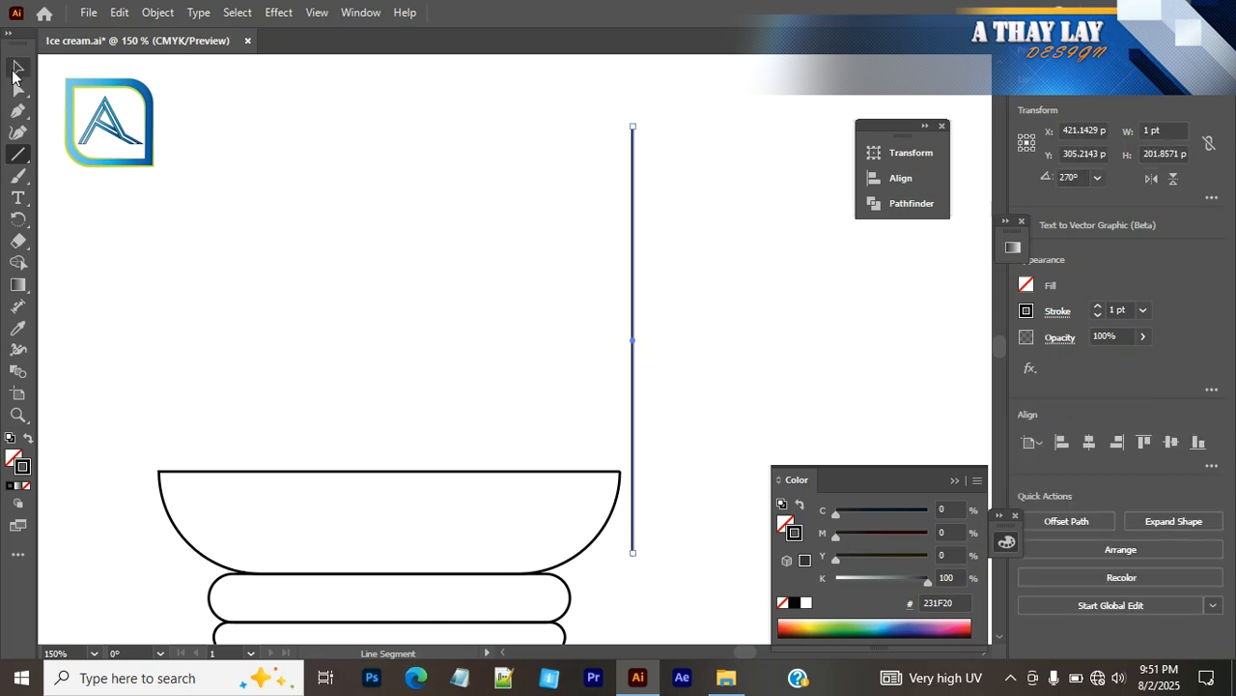
# Step: Shift the vertical line slightly farther from the bowl and place a copy just outside the bowl's left edge
pyautogui.click(14, 72)
pyautogui.scroll(-3, 585, 266)
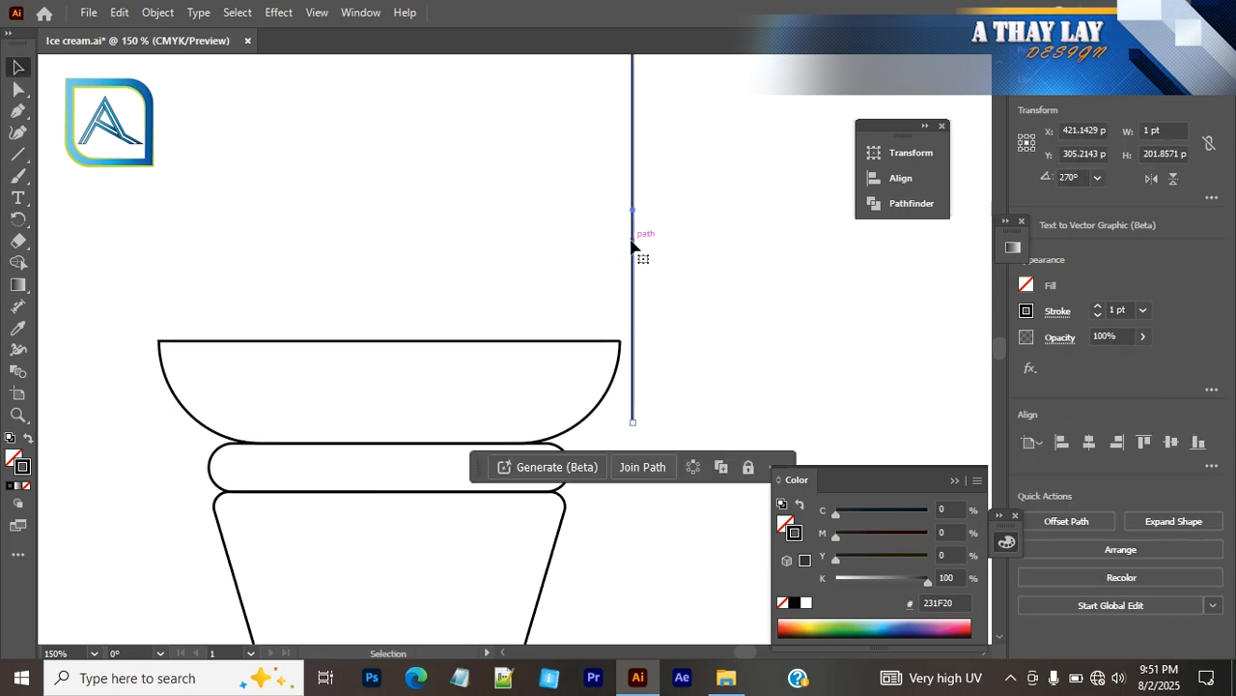
pyautogui.moveTo(633, 245); pyautogui.dragTo(640, 272)
pyautogui.moveTo(558, 302); pyautogui.dragTo(143, 267)
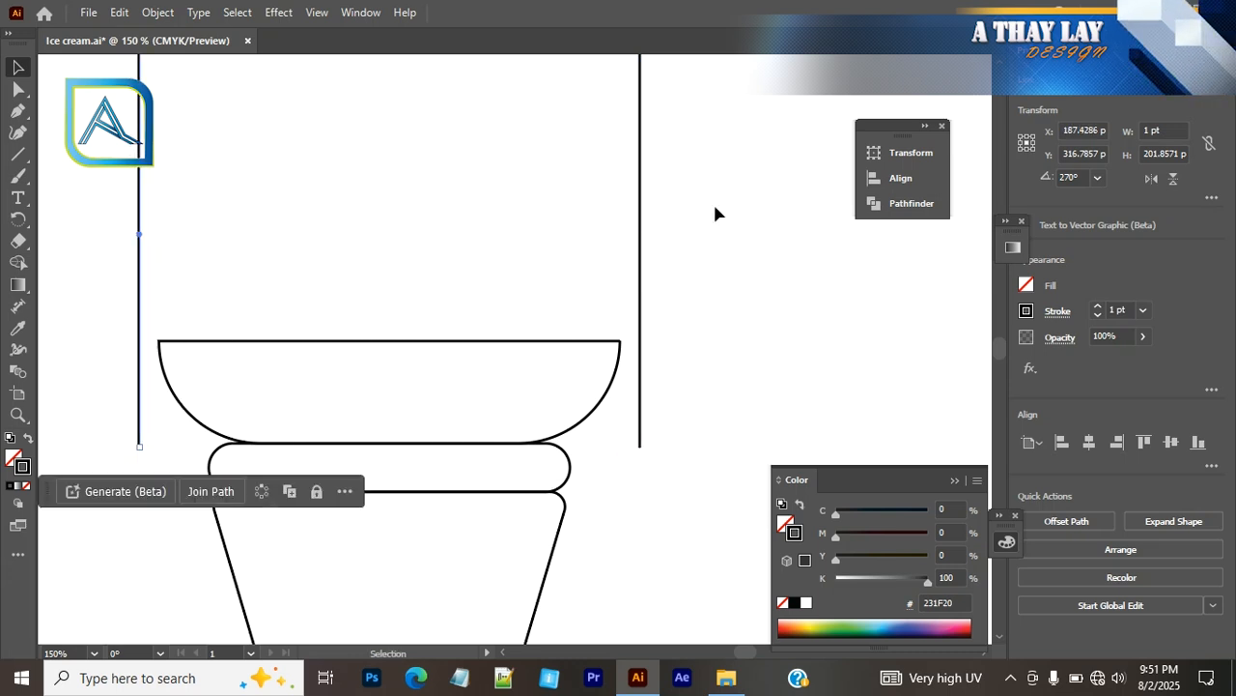
# Step: Copy the vertical guide line to both bowl edges, both ends of the band, and the cone's centre axis
pyautogui.moveTo(638, 197); pyautogui.dragTo(618, 211)
pyautogui.moveTo(618, 212); pyautogui.dragTo(395, 110)
pyautogui.scroll(1, 680, 215)
pyautogui.scroll(3, 700, 240)
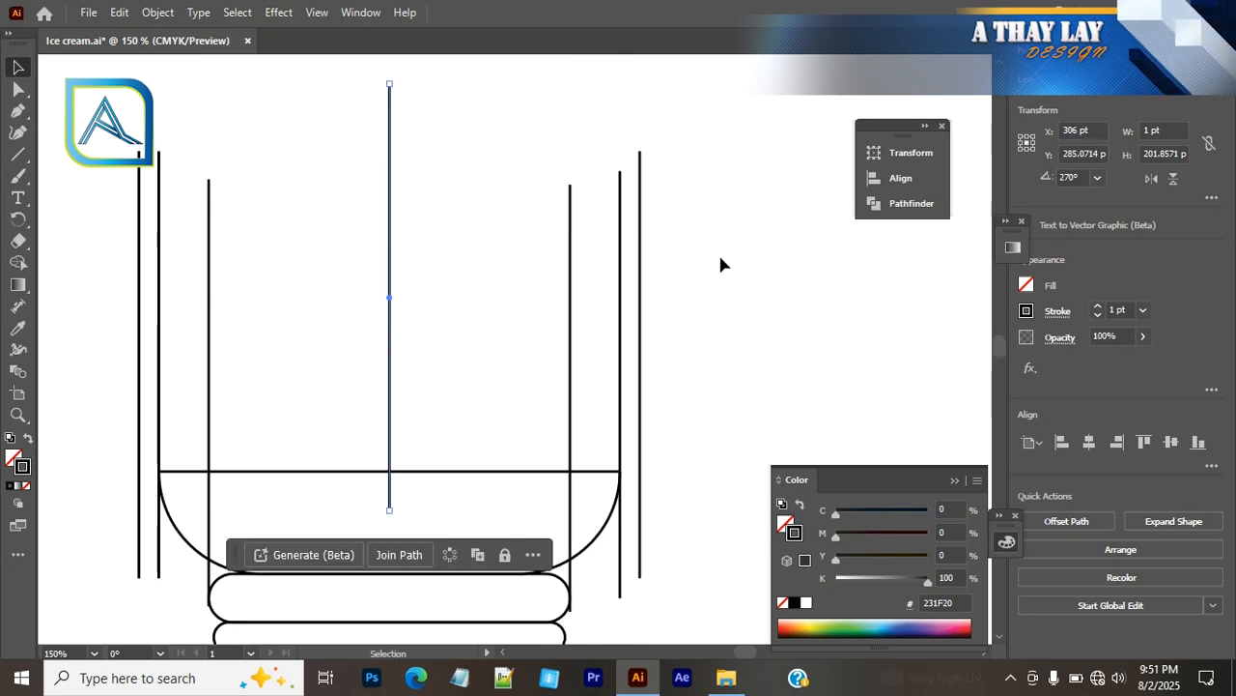
pyautogui.click(764, 374)
# Step: Outline the lowest ice cream layer with the Pen tool between the bowl's rim corners, sloping down rightward with ends bulging to the outer guides
pyautogui.scroll(-3, 764, 374)
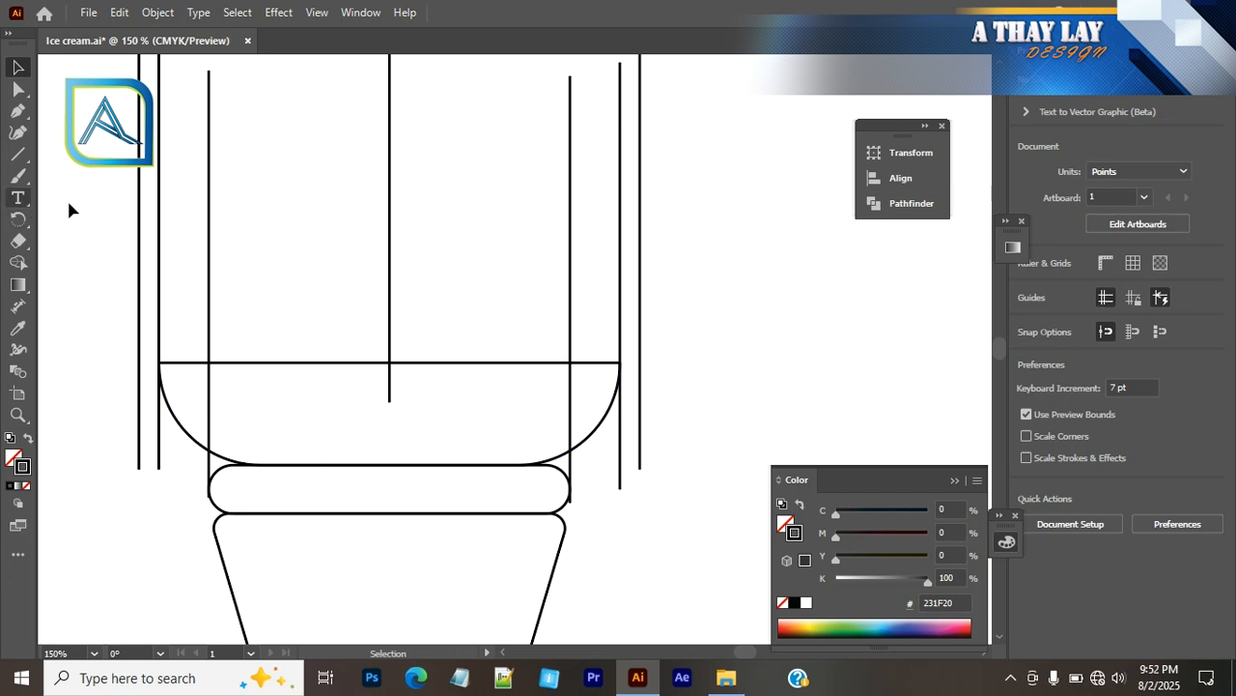
pyautogui.click(17, 114)
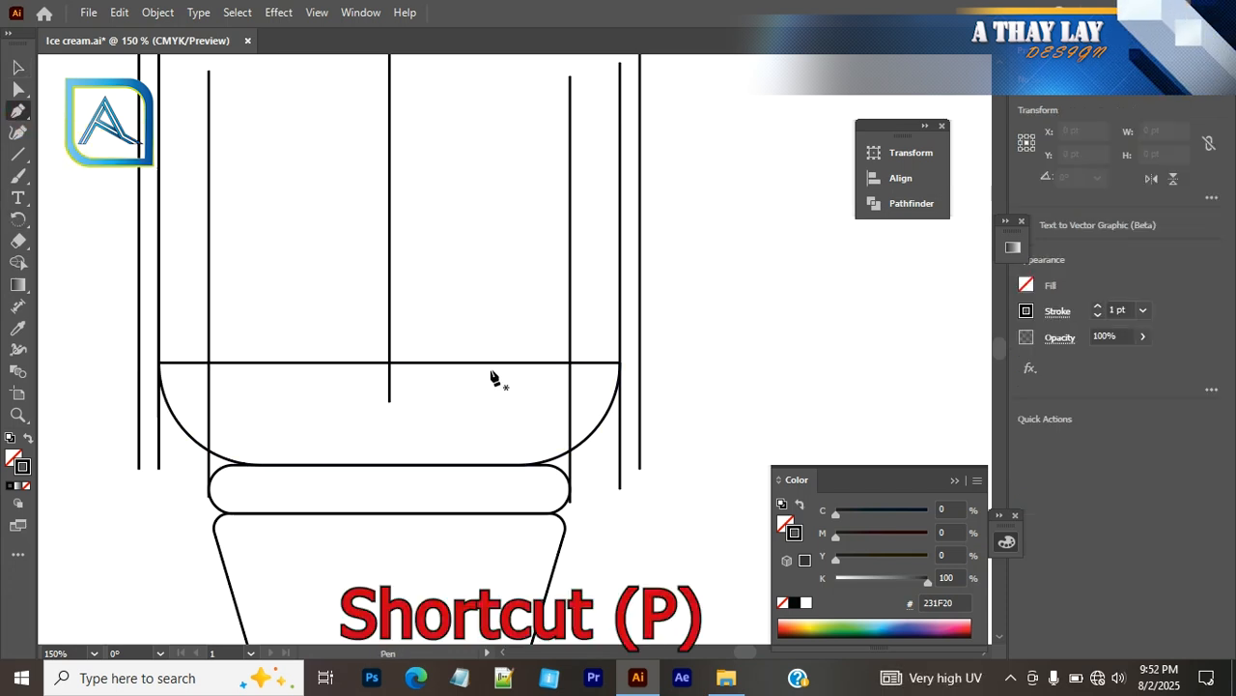
pyautogui.click(159, 363)
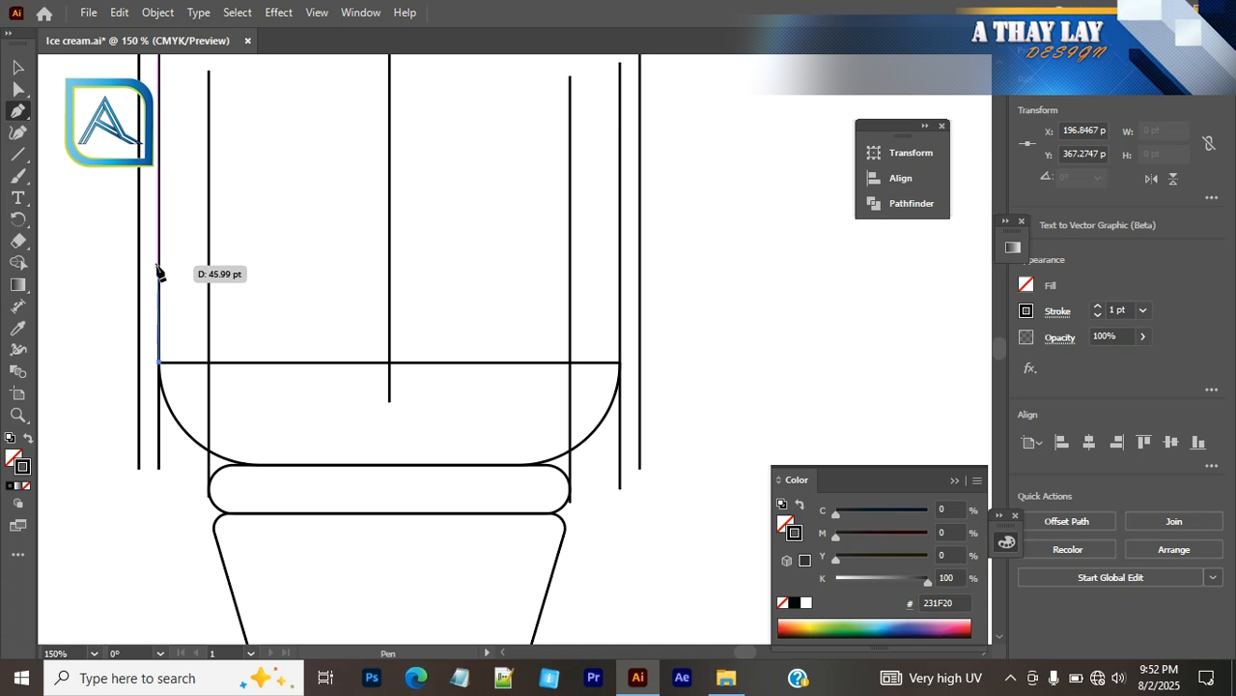
pyautogui.moveTo(157, 265); pyautogui.dragTo(174, 268)
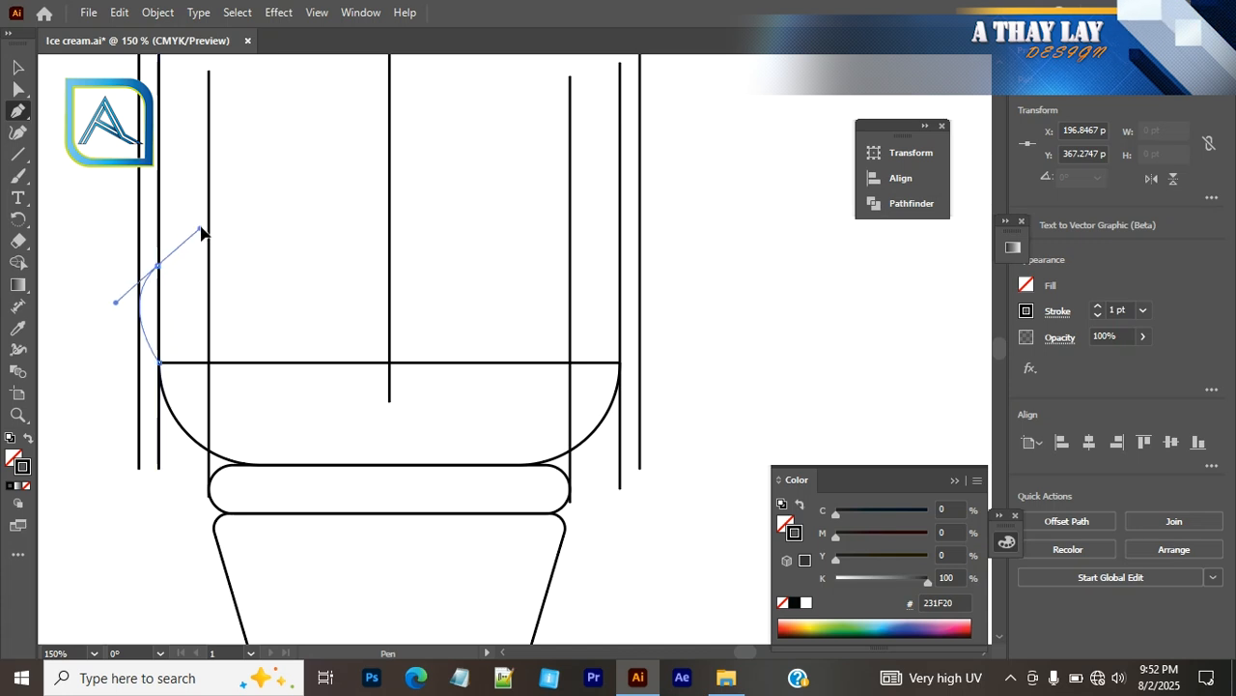
pyautogui.moveTo(209, 228); pyautogui.dragTo(203, 225)
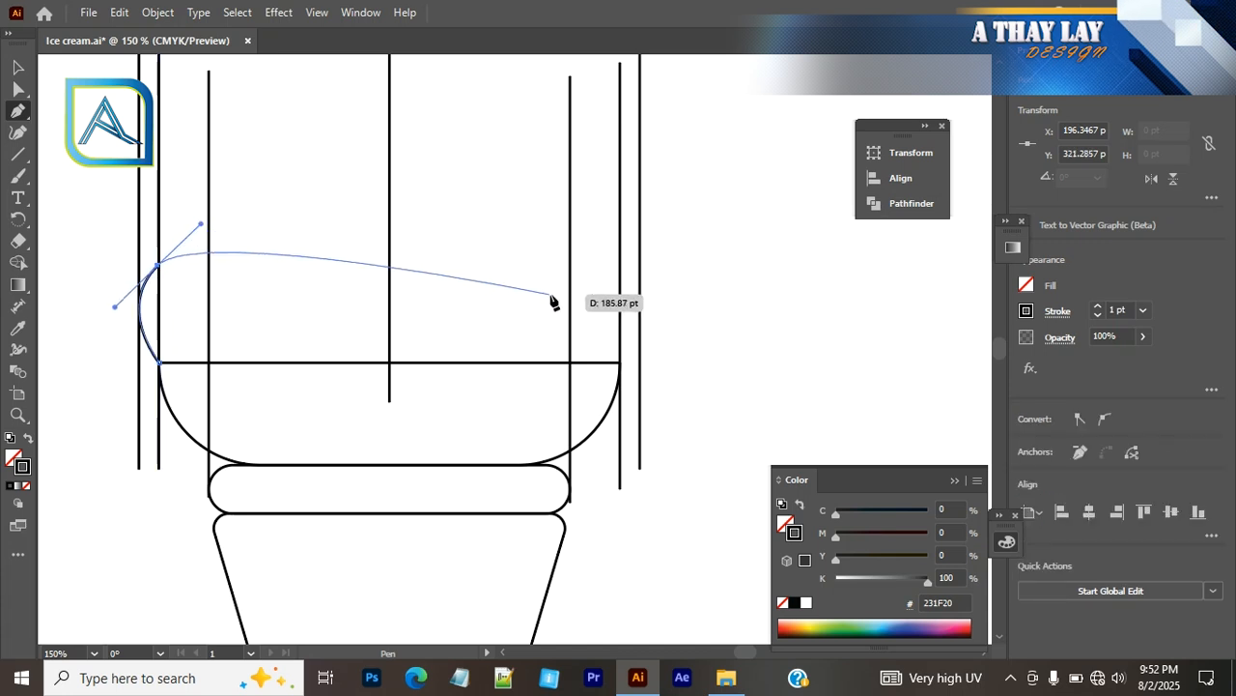
pyautogui.click(619, 315)
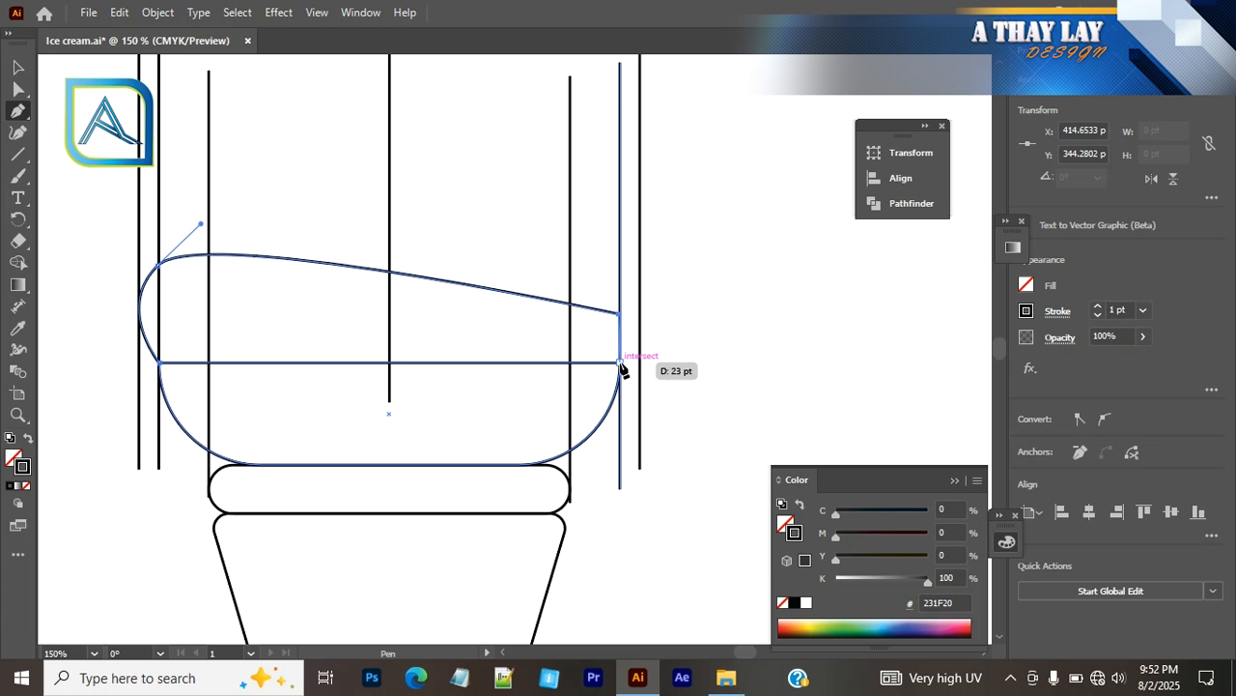
pyautogui.moveTo(619, 362); pyautogui.dragTo(599, 376)
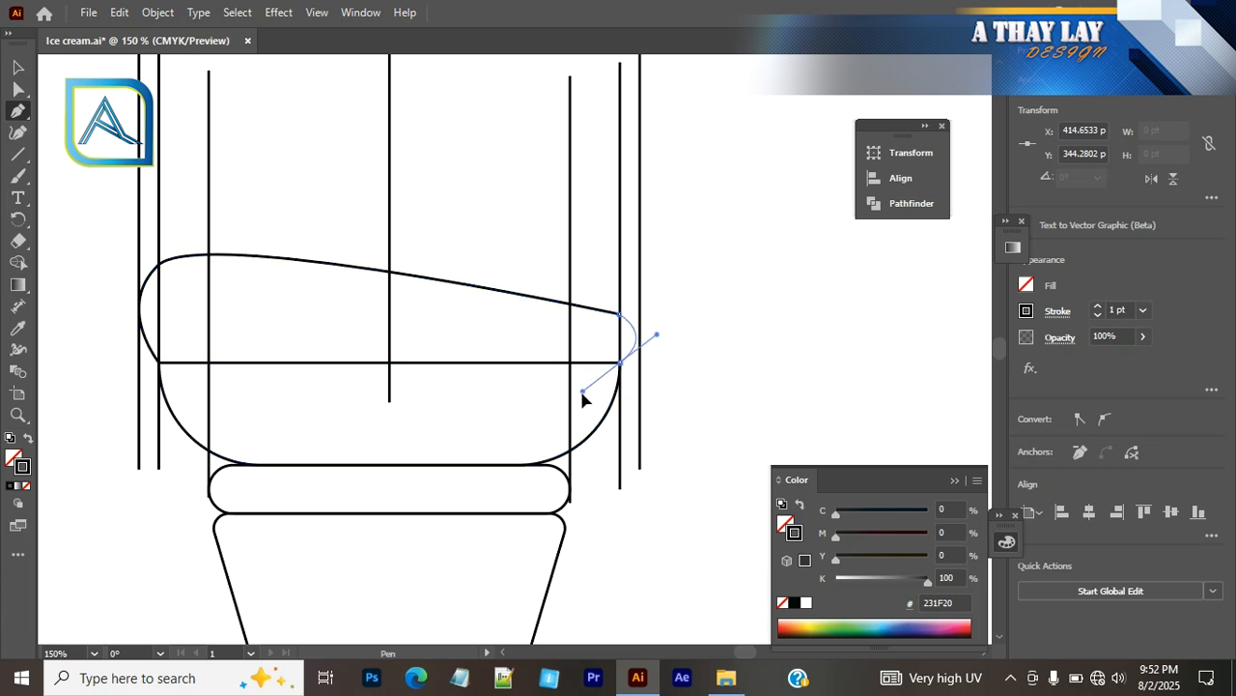
pyautogui.moveTo(573, 398); pyautogui.dragTo(580, 396)
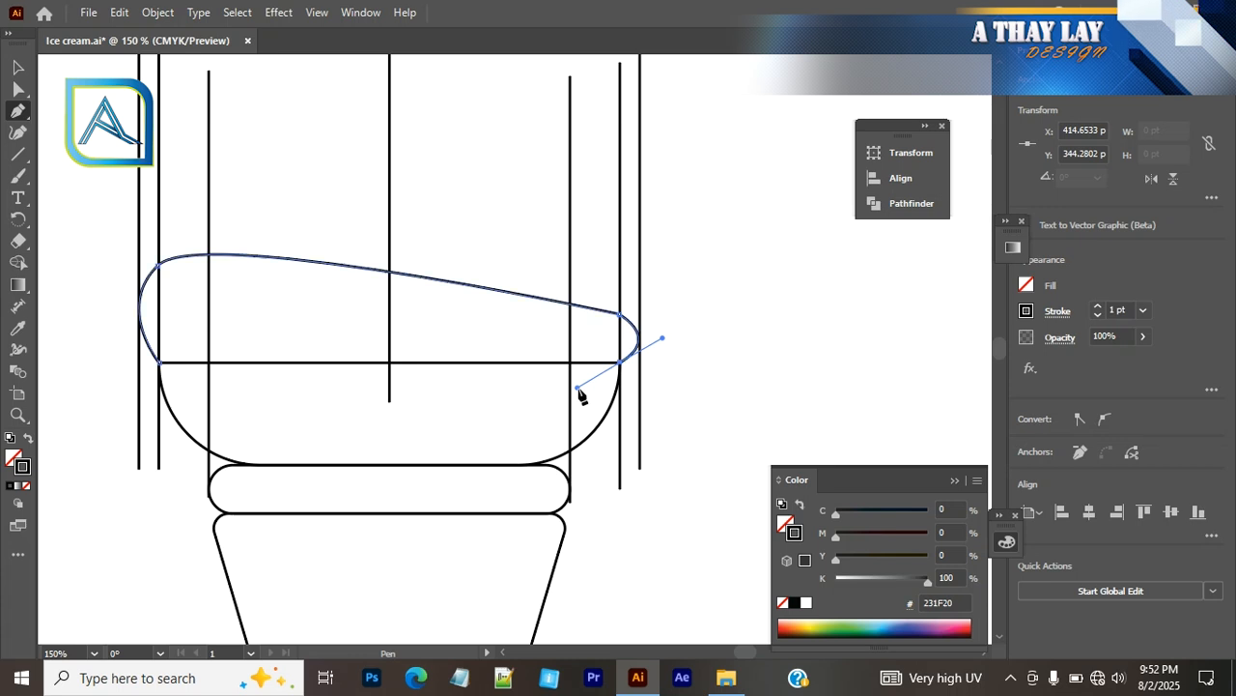
# Step: Undo the curved closing segment, remove the last anchor's outgoing handle, and close the lowest layer straight along the bowl's rim
pyautogui.click(161, 365)
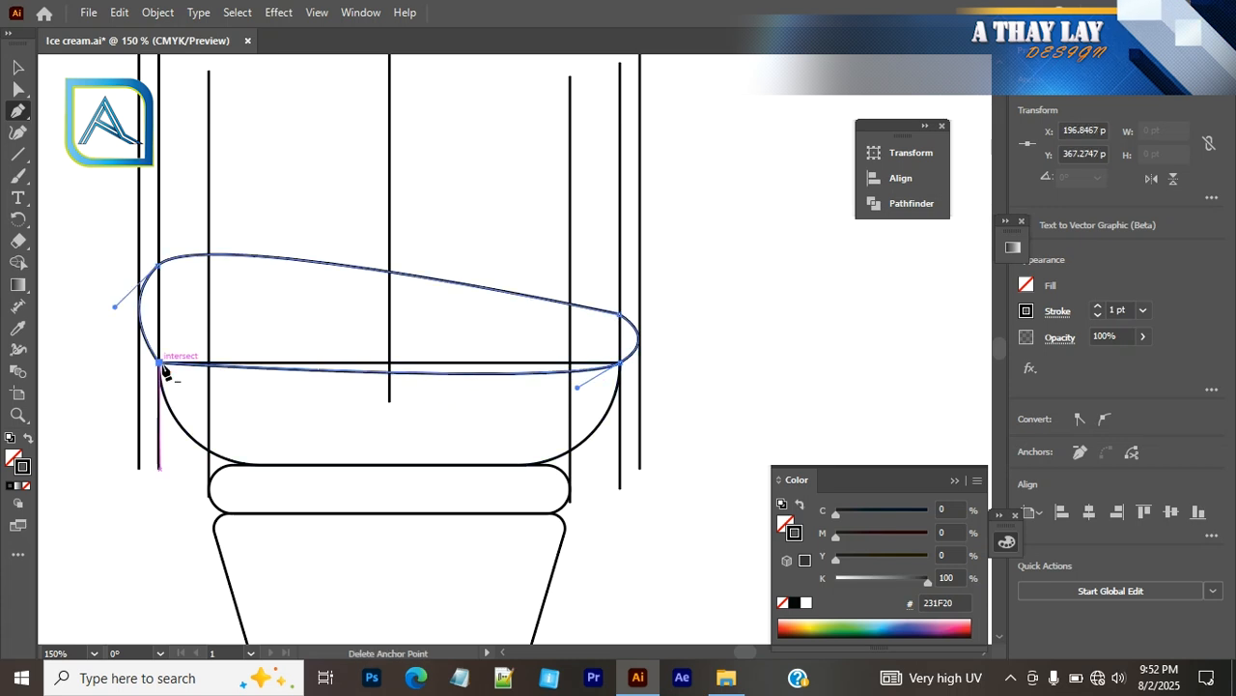
pyautogui.hotkey('ctrl', 'z')
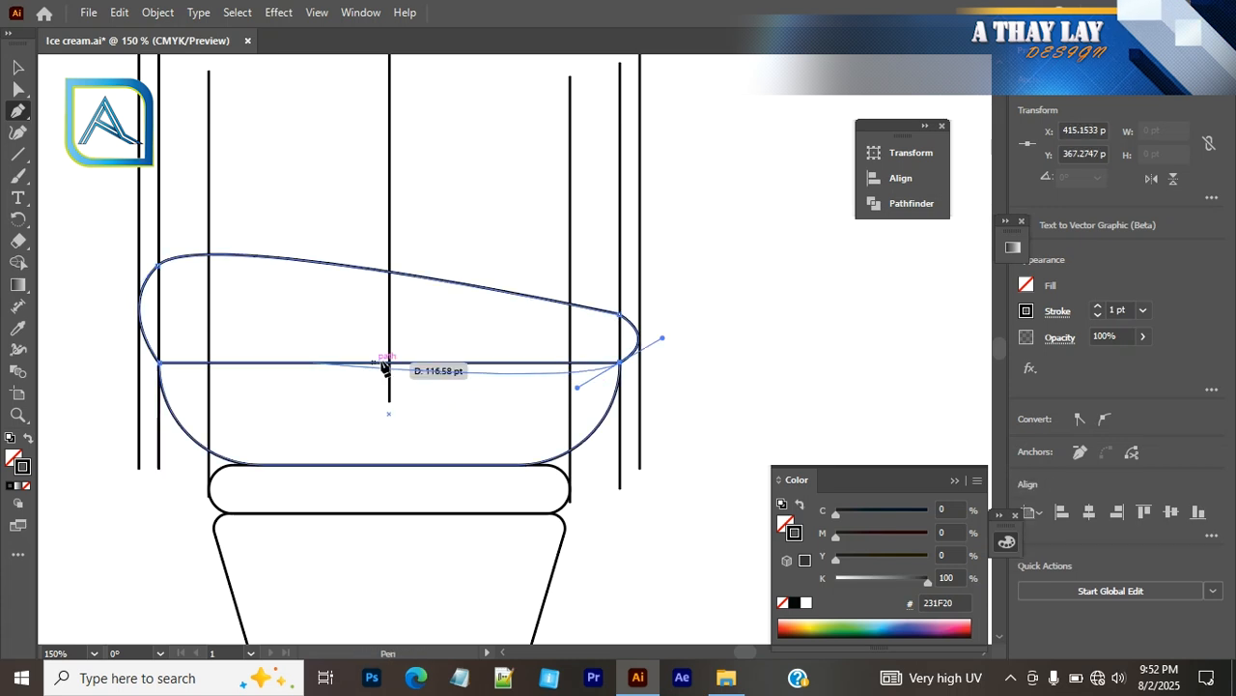
pyautogui.keyDown('ctrl'); pyautogui.click(719, 335); pyautogui.keyUp('ctrl')
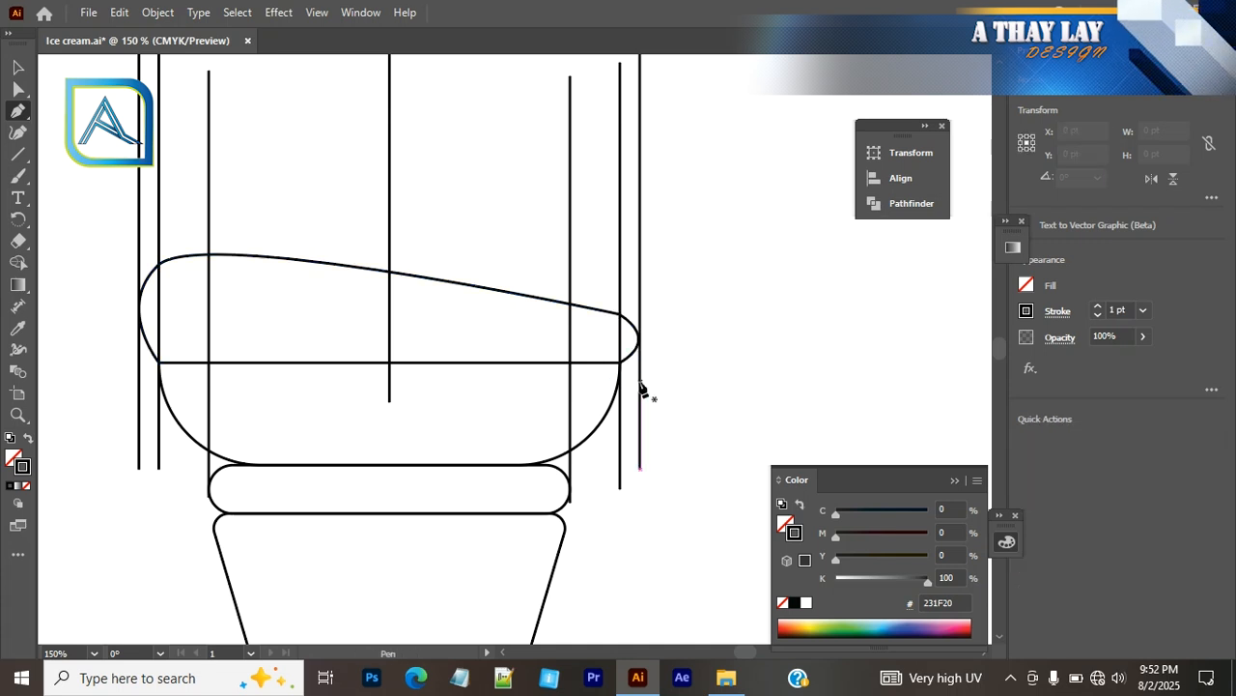
pyautogui.click(619, 361)
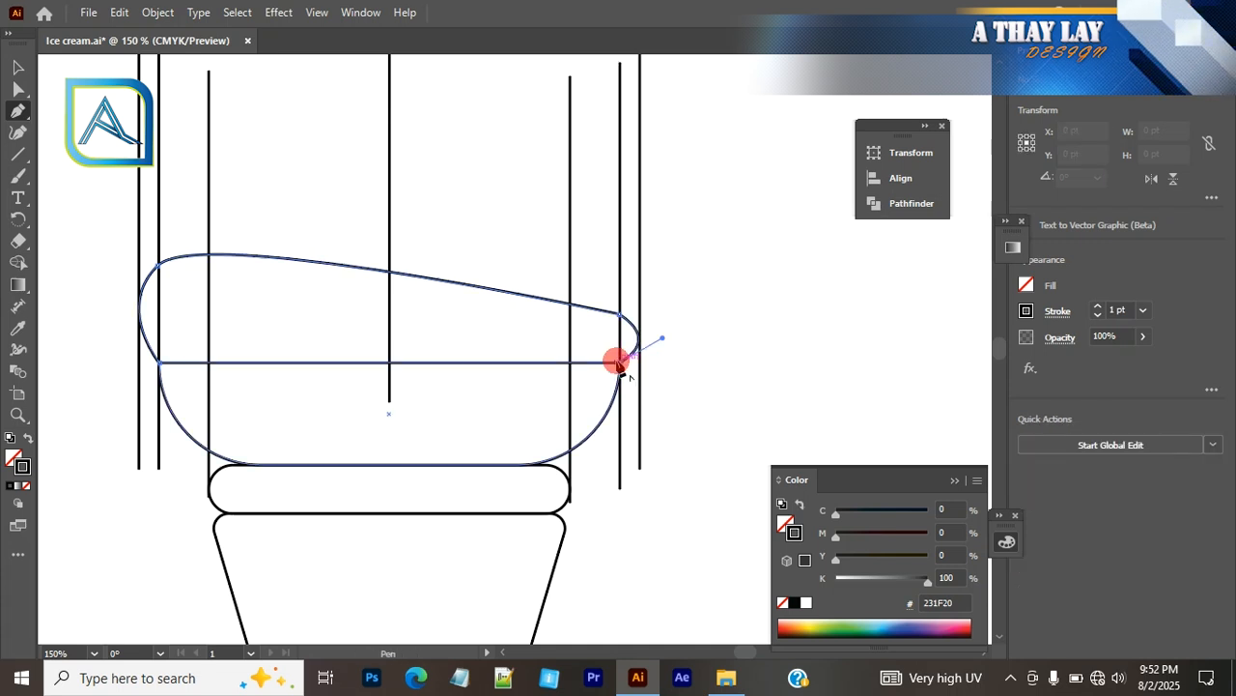
pyautogui.click(159, 363)
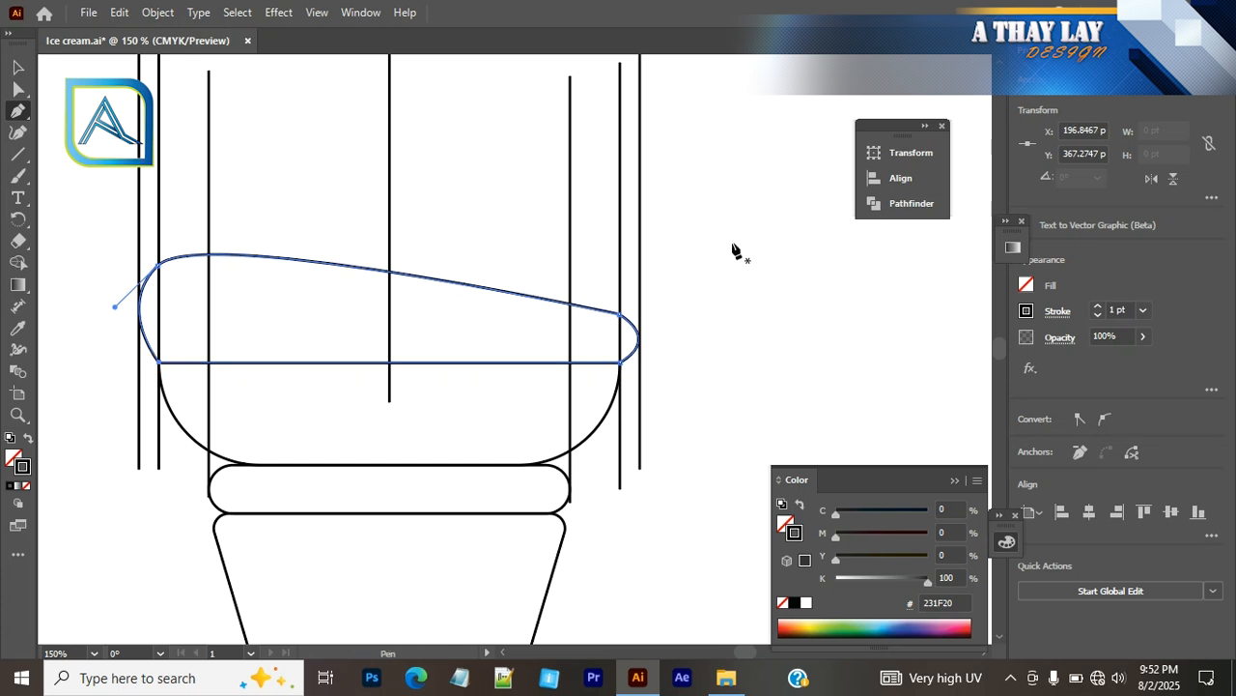
pyautogui.scroll(2, 734, 251)
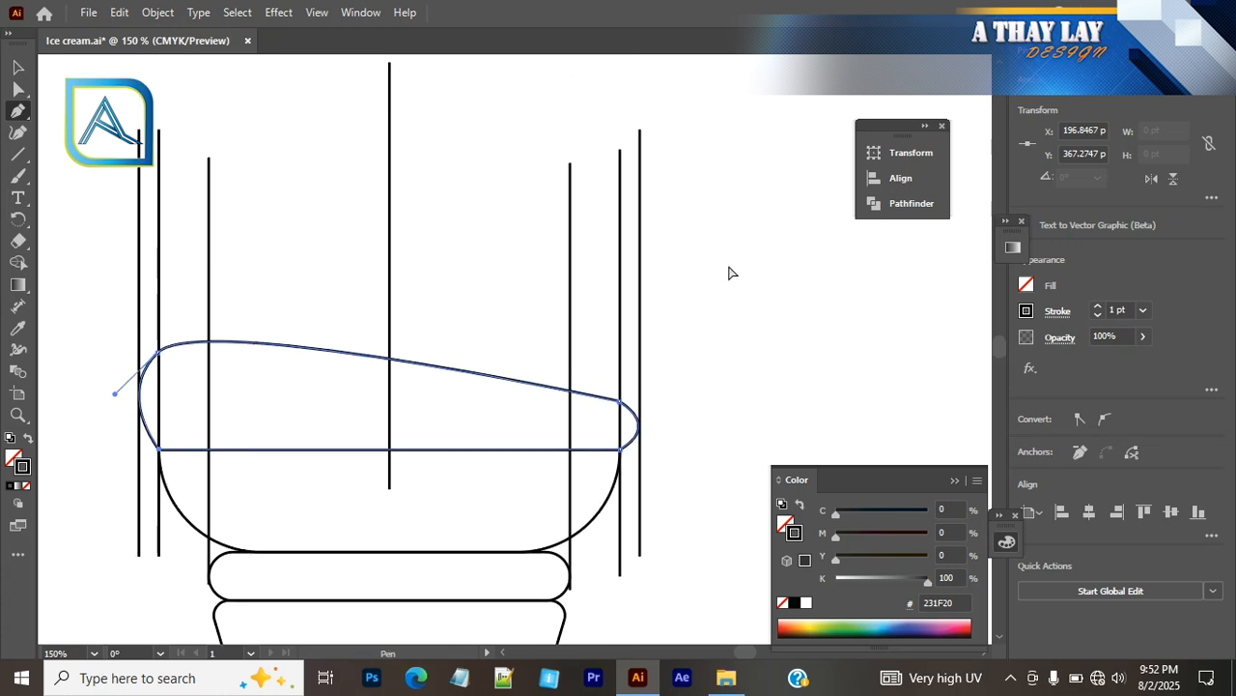
pyautogui.keyDown('ctrl'); pyautogui.click(728, 271); pyautogui.keyUp('ctrl')
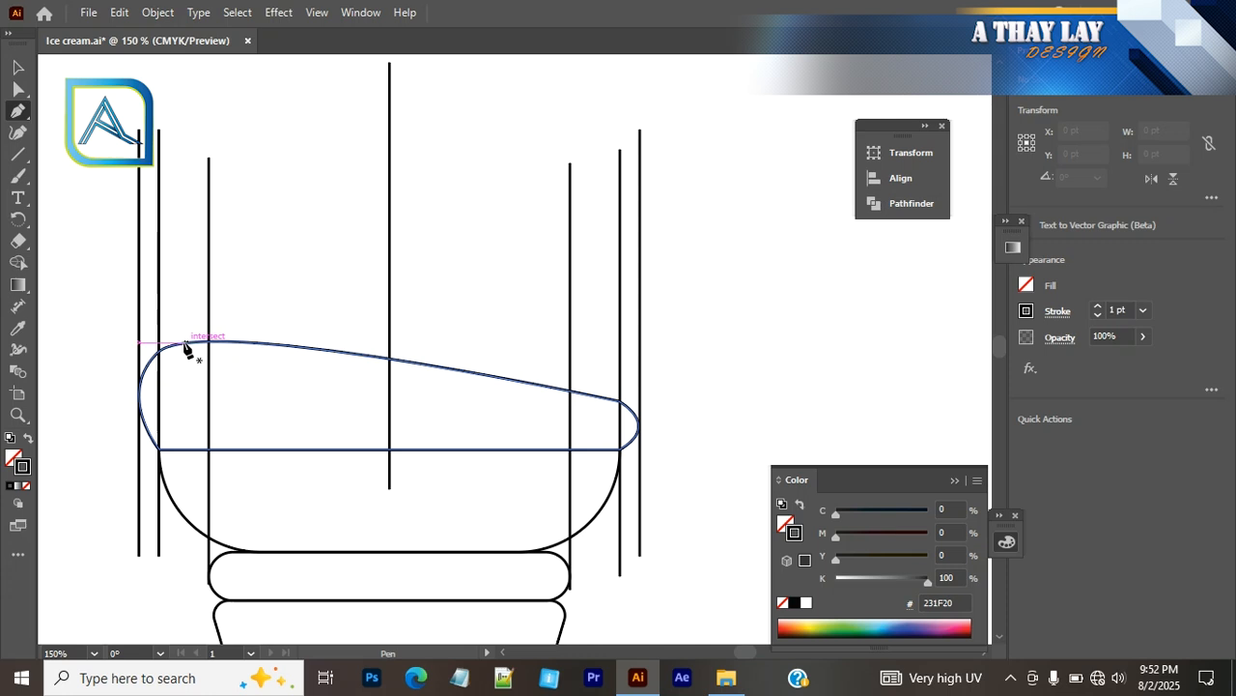
# Step: Draw an open curved path for the second ice cream layer on top of the first, with rounded ends and a rightward downslope
pyautogui.moveTo(184, 345); pyautogui.dragTo(207, 249)
pyautogui.moveTo(207, 241); pyautogui.dragTo(306, 195)
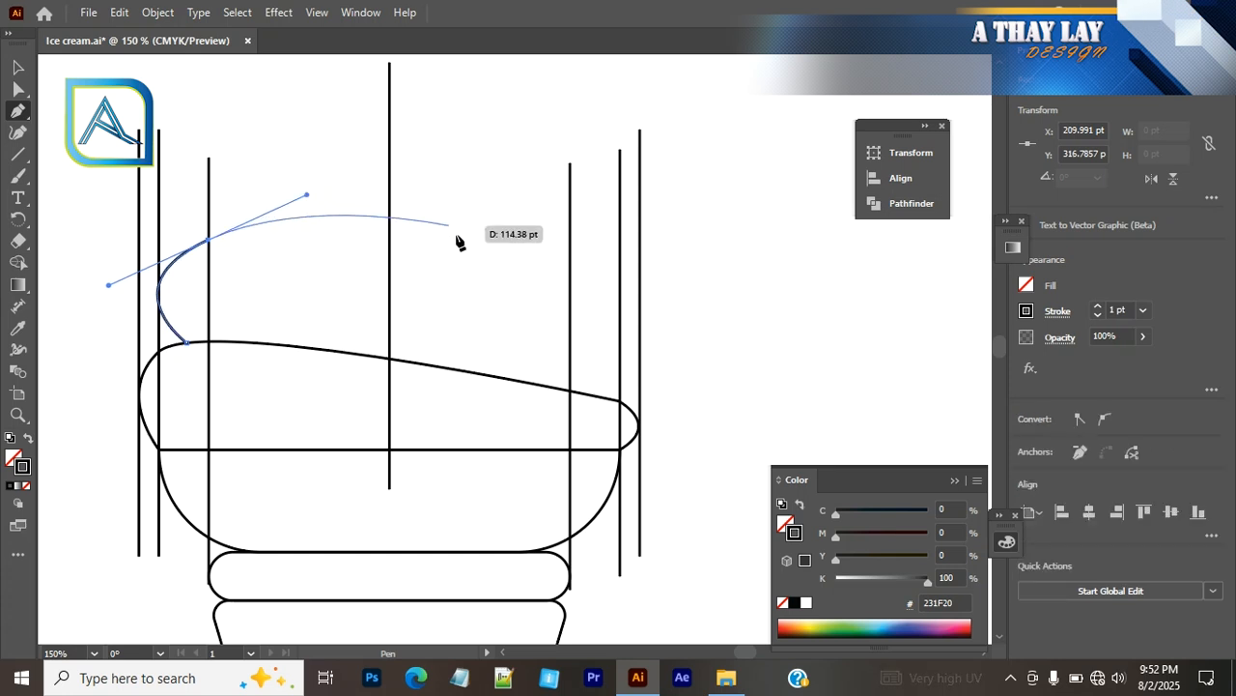
pyautogui.click(569, 324)
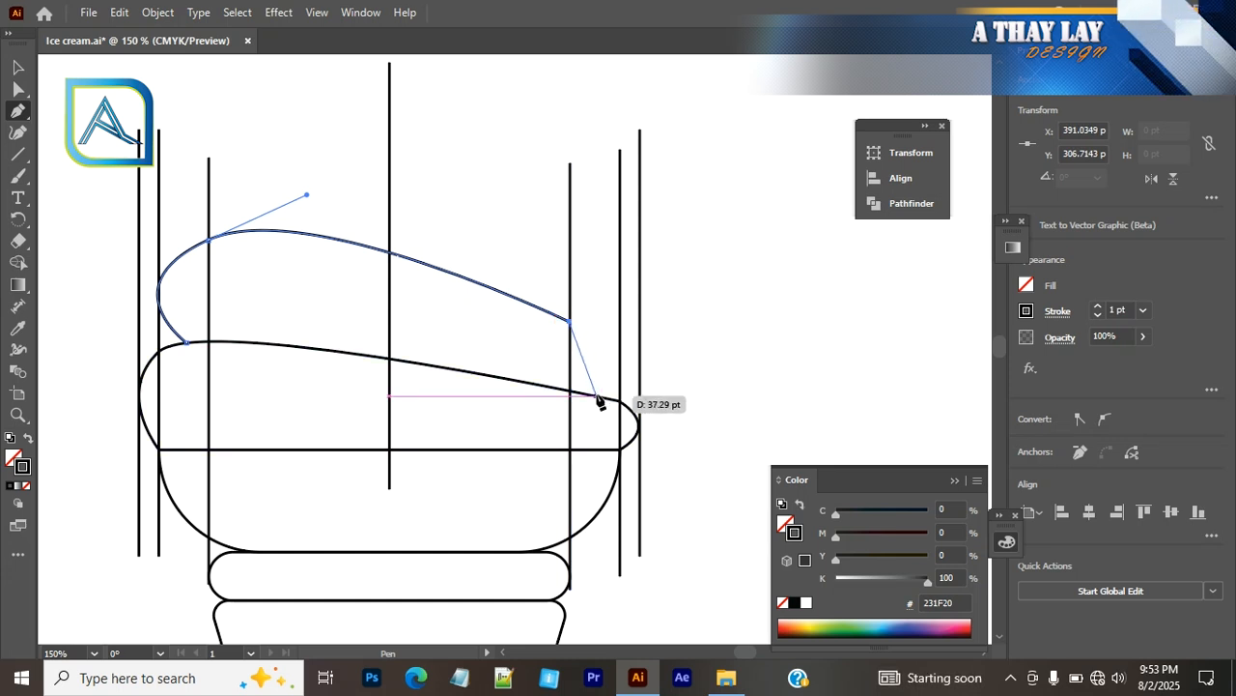
pyautogui.moveTo(599, 397); pyautogui.dragTo(566, 434)
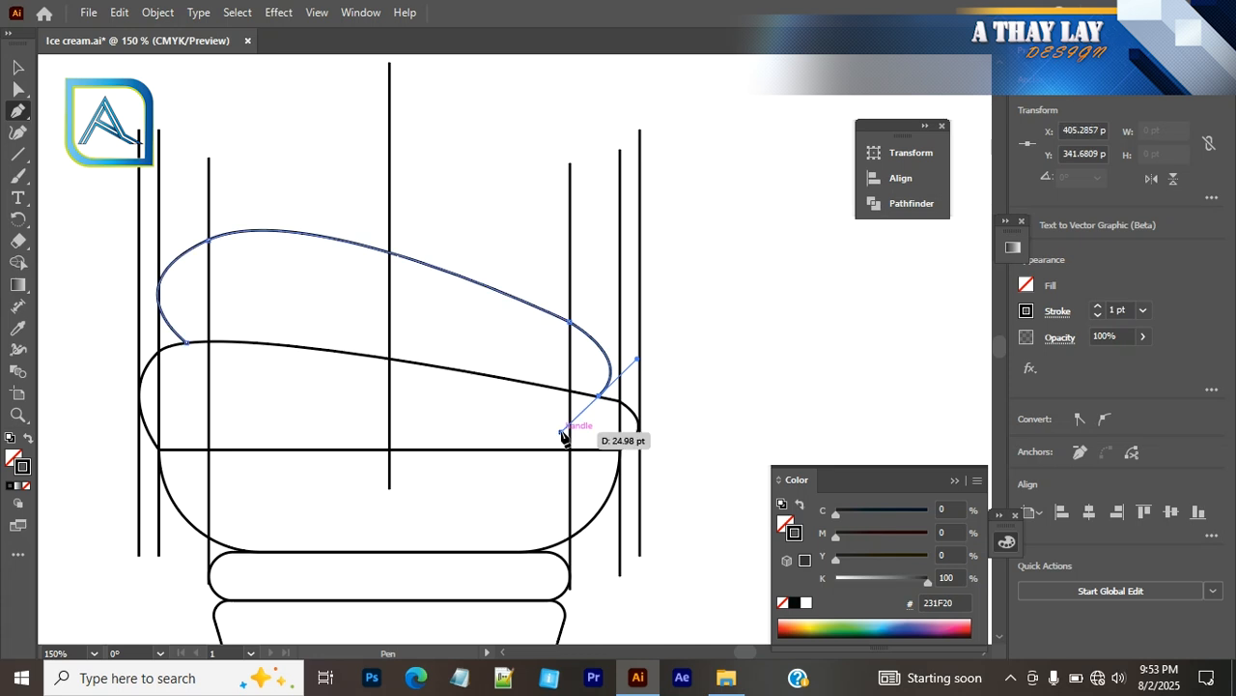
pyautogui.keyDown('ctrl'); pyautogui.click(770, 346); pyautogui.keyUp('ctrl')
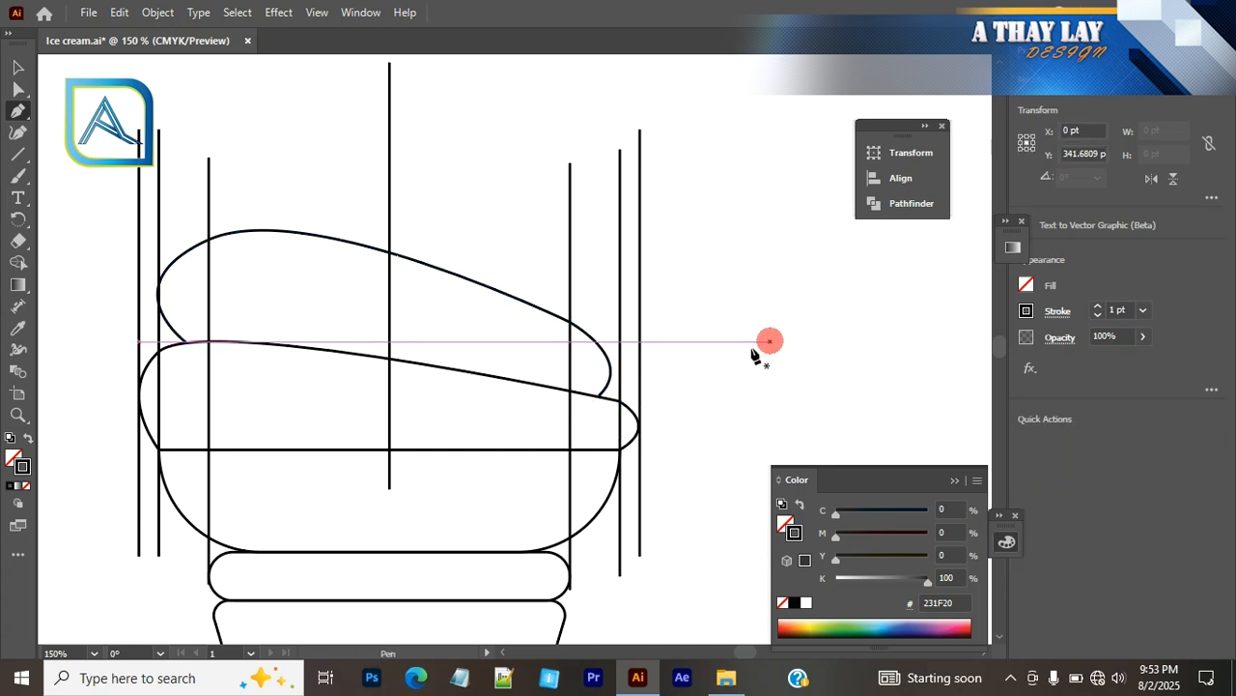
# Step: Close the second layer's path with a curve that follows the top edge of the layer below
pyautogui.click(599, 395)
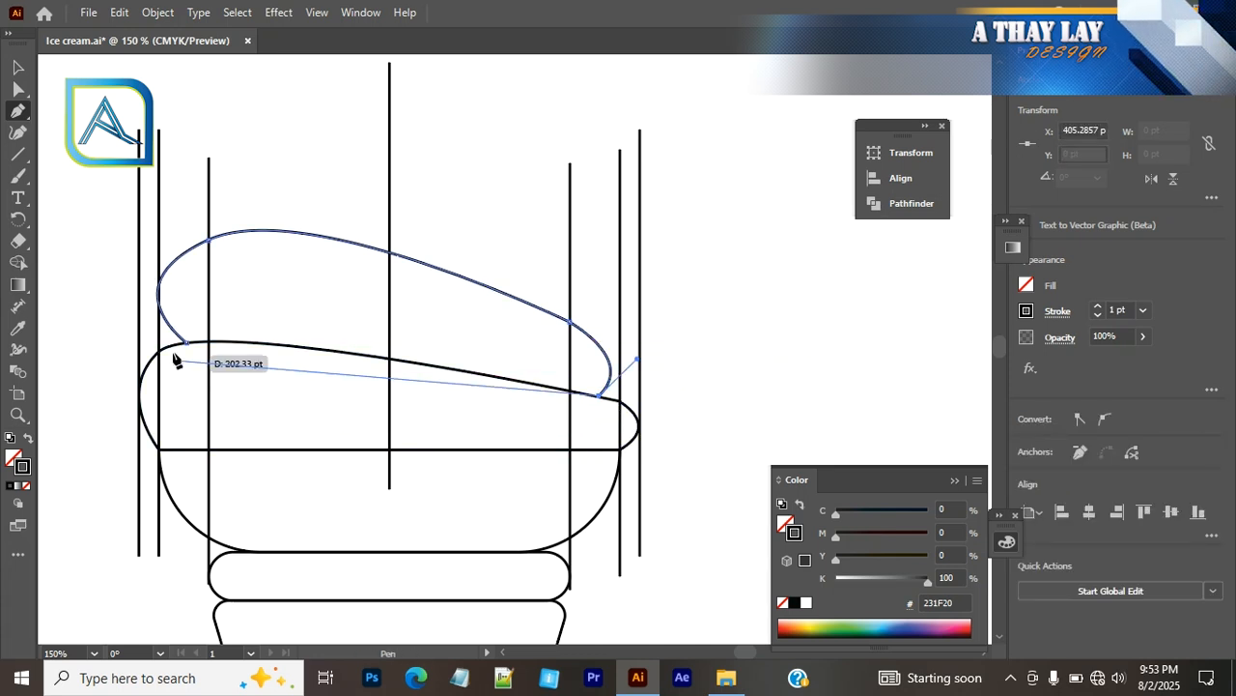
pyautogui.moveTo(191, 344); pyautogui.dragTo(170, 358)
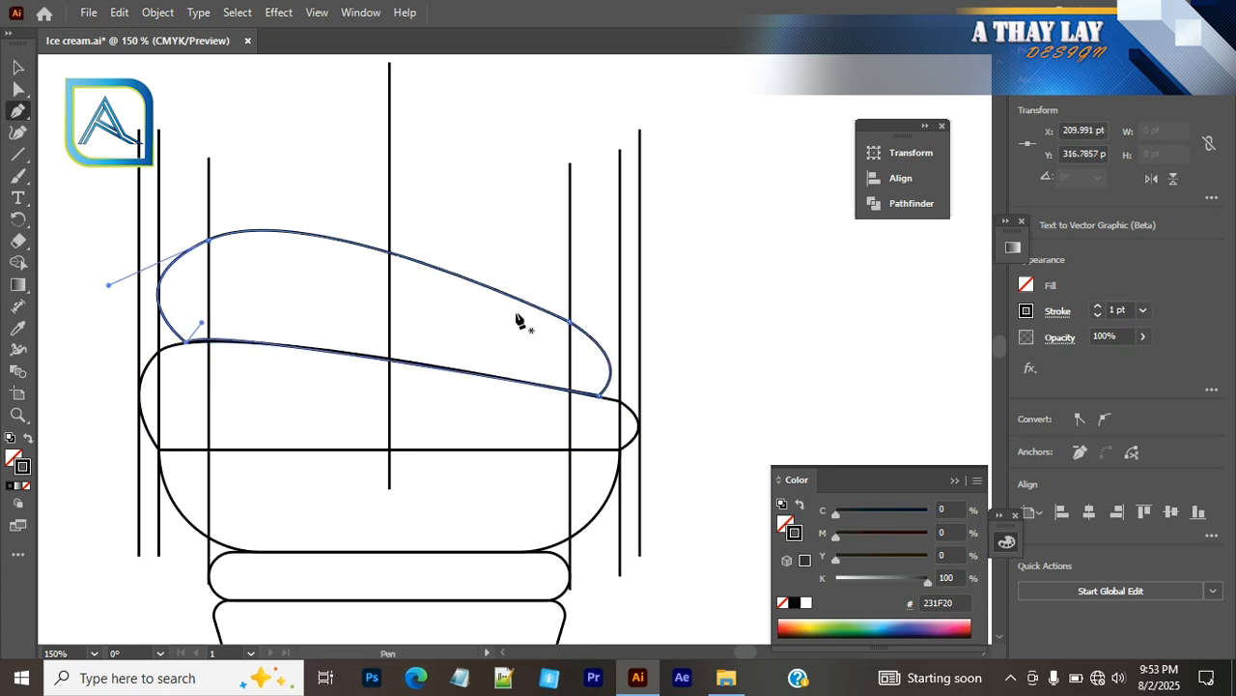
pyautogui.keyDown('ctrl'); pyautogui.click(740, 358); pyautogui.keyUp('ctrl')
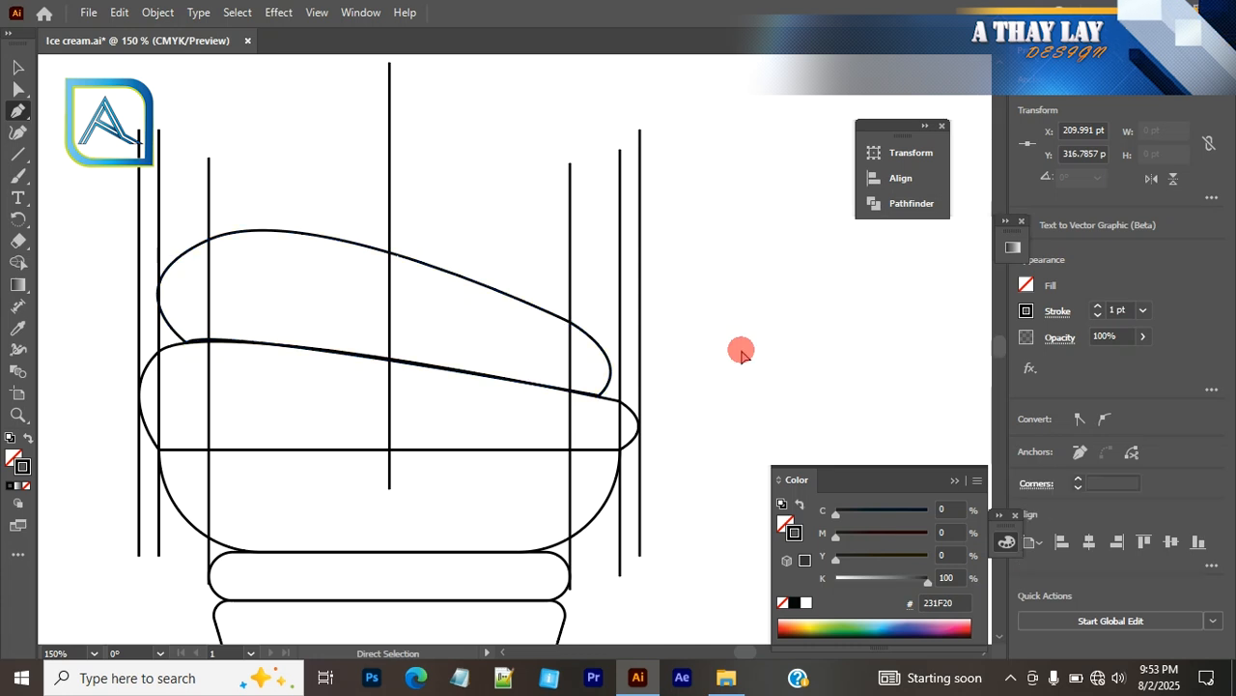
# Step: Draw the open outline of the top swirl with the Pen tool, curving from the second layer's left shoulder over a pointed peak to its right shoulder
pyautogui.scroll(1, 742, 357)
pyautogui.scroll(-1, 743, 358)
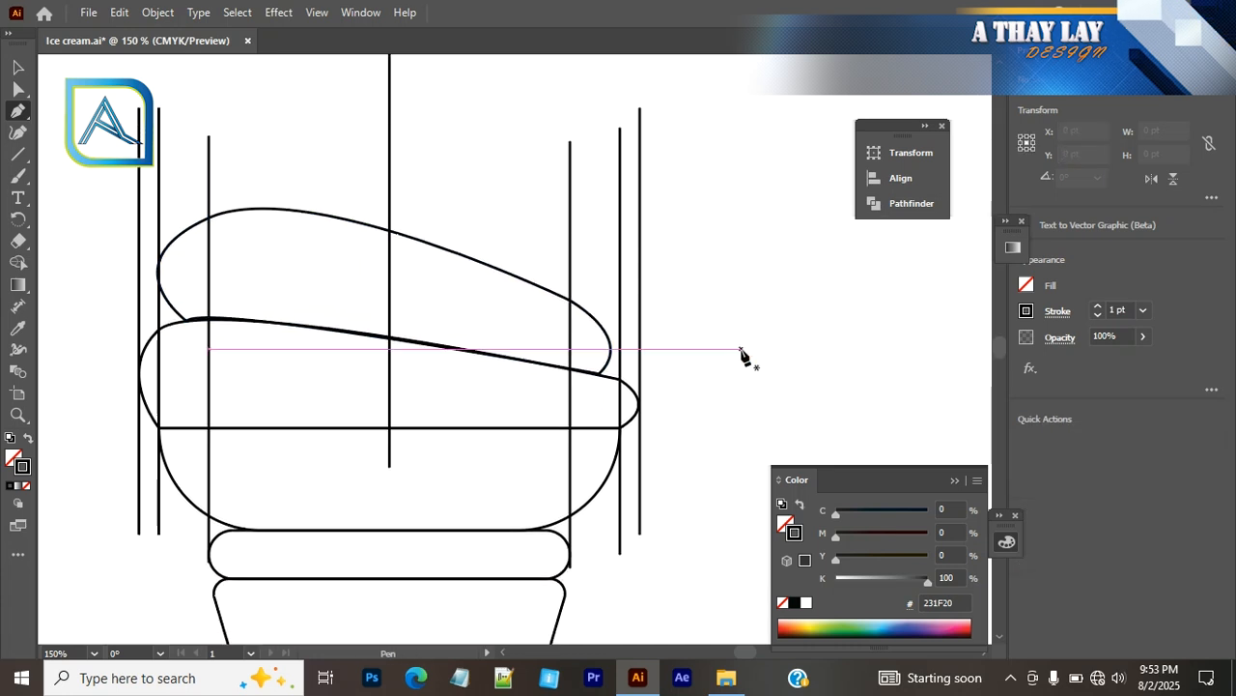
pyautogui.scroll(2, 629, 348)
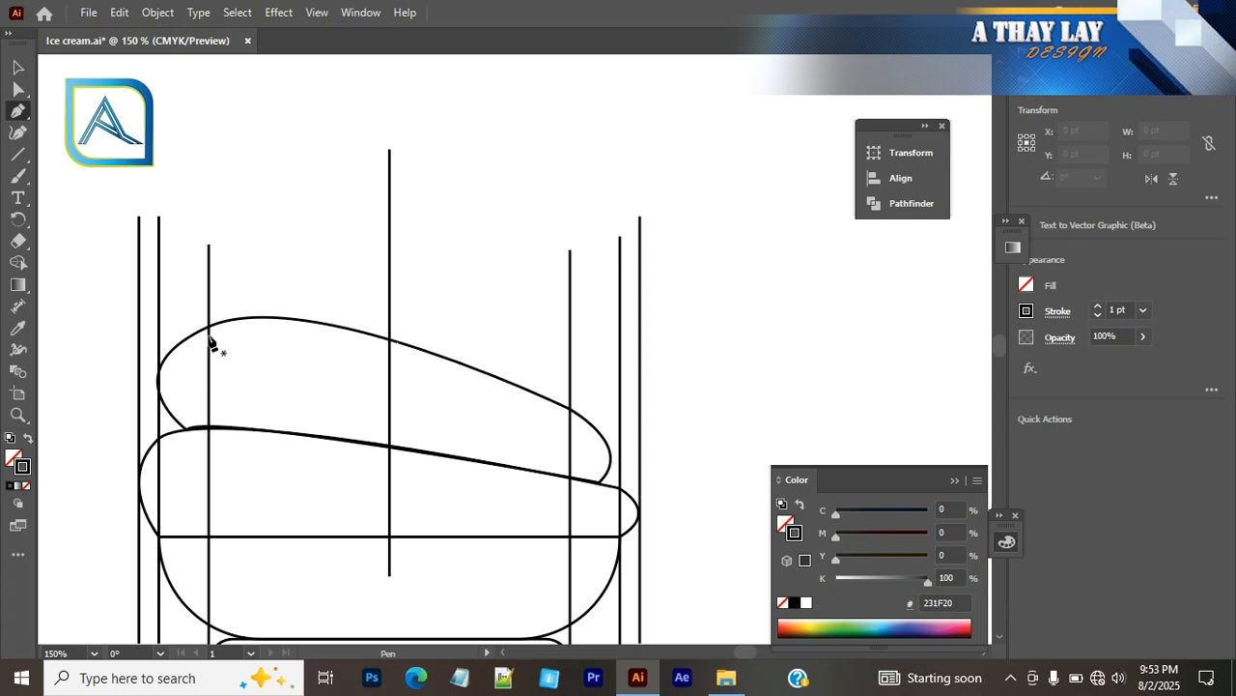
pyautogui.moveTo(205, 329); pyautogui.dragTo(338, 200)
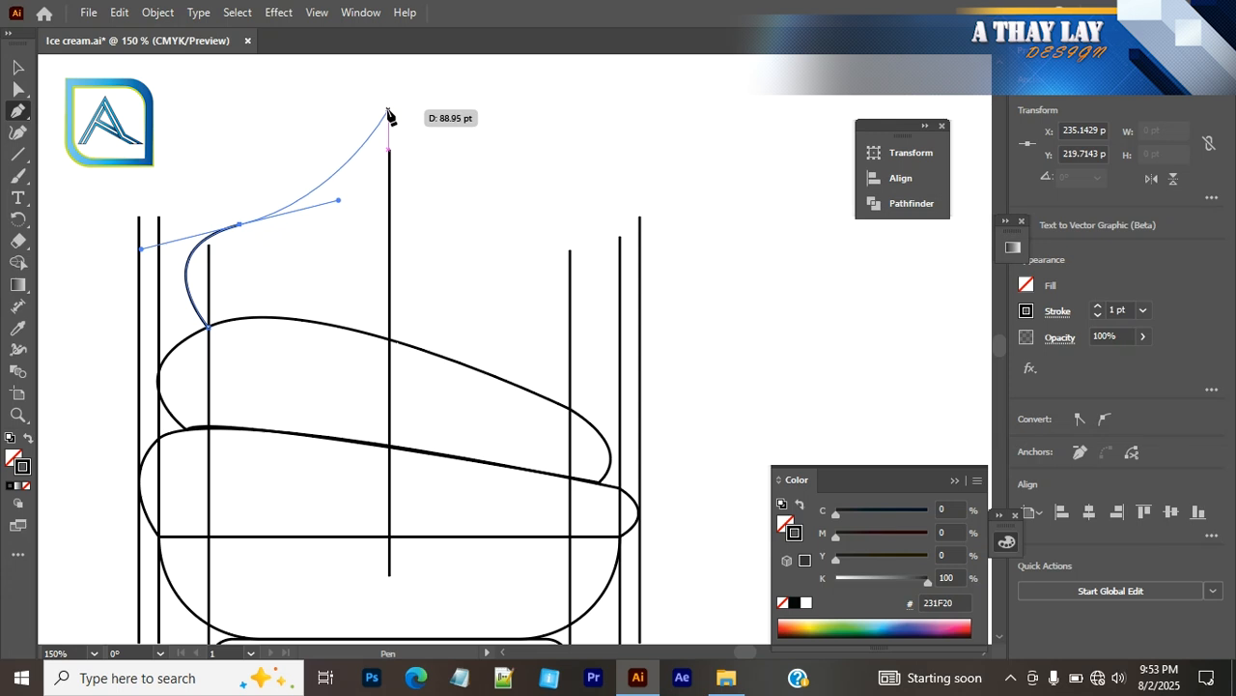
pyautogui.click(388, 112)
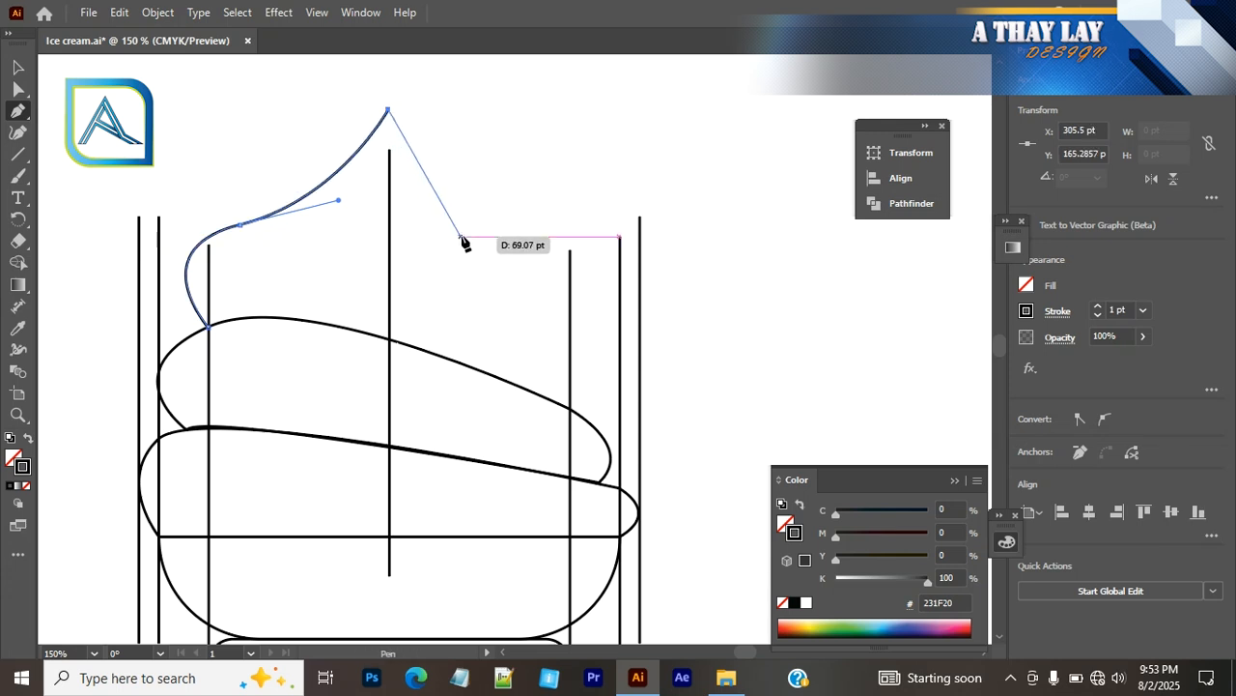
pyautogui.moveTo(470, 245); pyautogui.dragTo(459, 321)
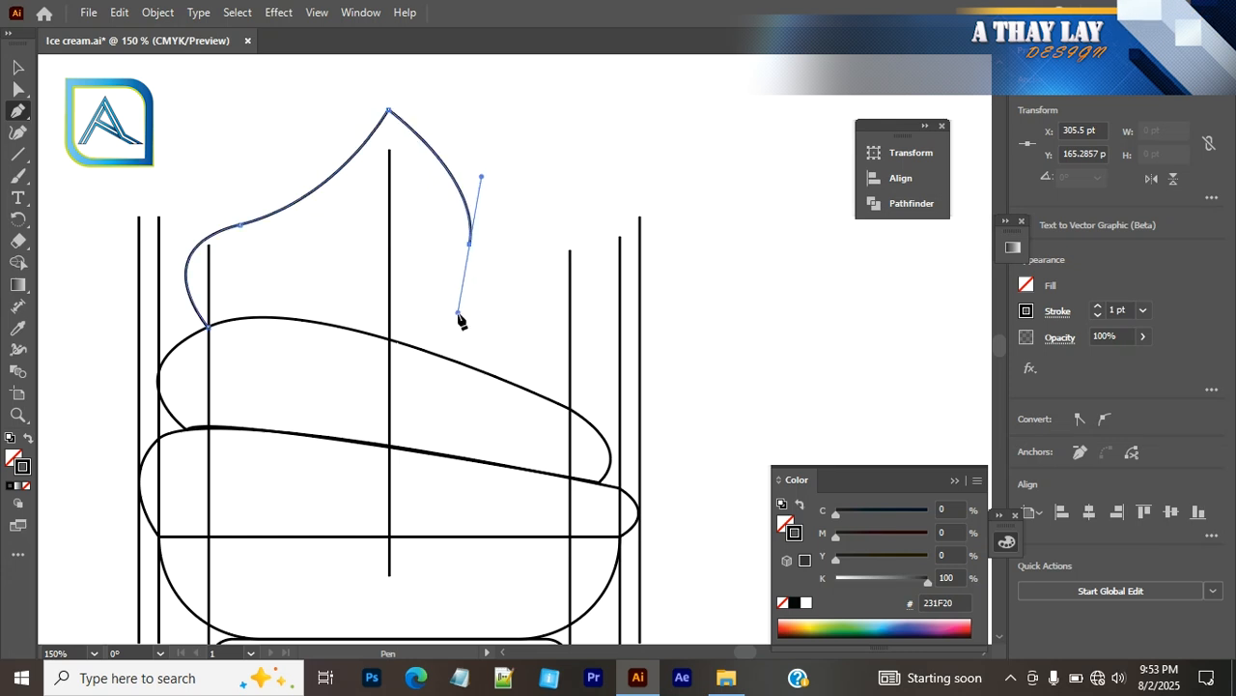
pyautogui.click(590, 334)
pyautogui.moveTo(591, 342); pyautogui.dragTo(600, 397)
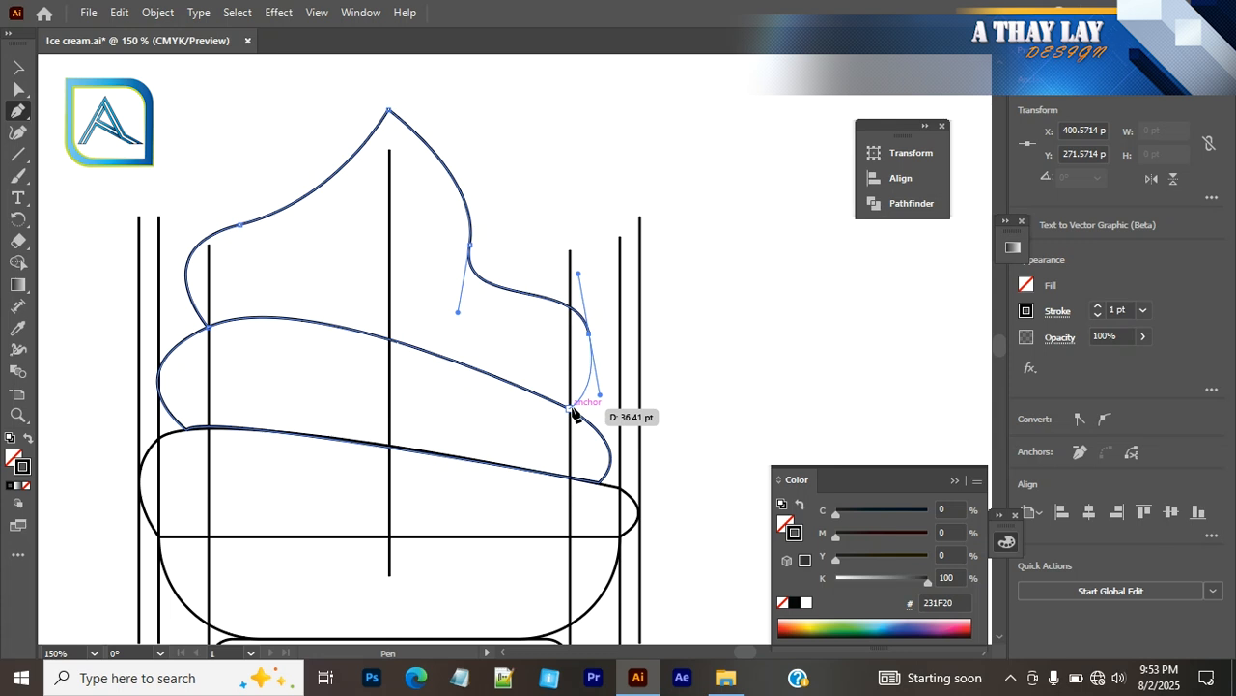
pyautogui.click(571, 408)
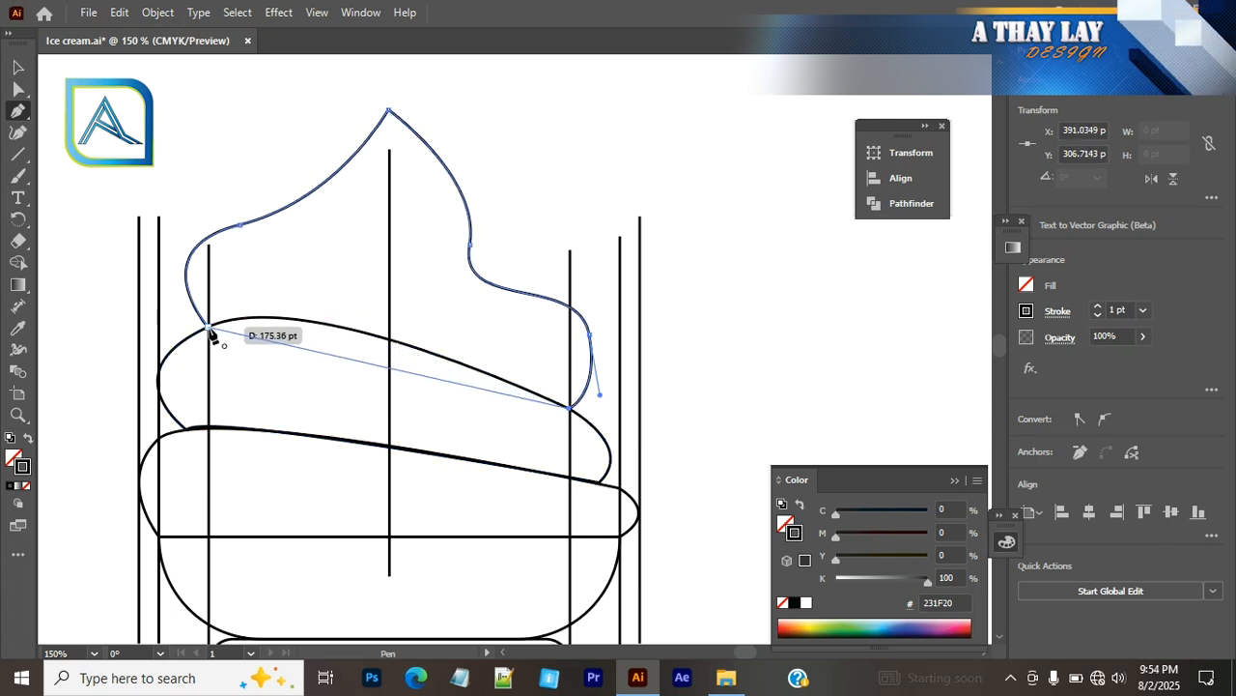
# Step: Close the top swirl's path with a curve that follows the second layer's top edge, and deselect it
pyautogui.moveTo(208, 328); pyautogui.dragTo(107, 378)
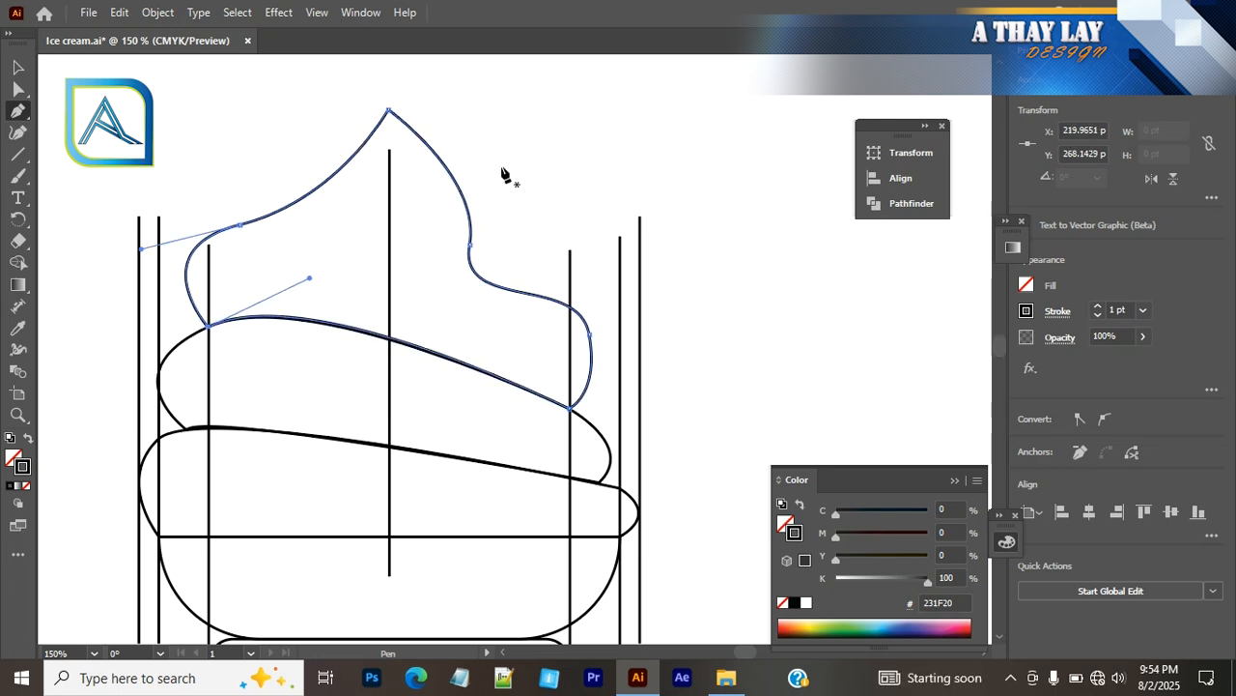
pyautogui.keyDown('ctrl'); pyautogui.click(530, 136); pyautogui.keyUp('ctrl')
pyautogui.scroll(-2, 629, 210)
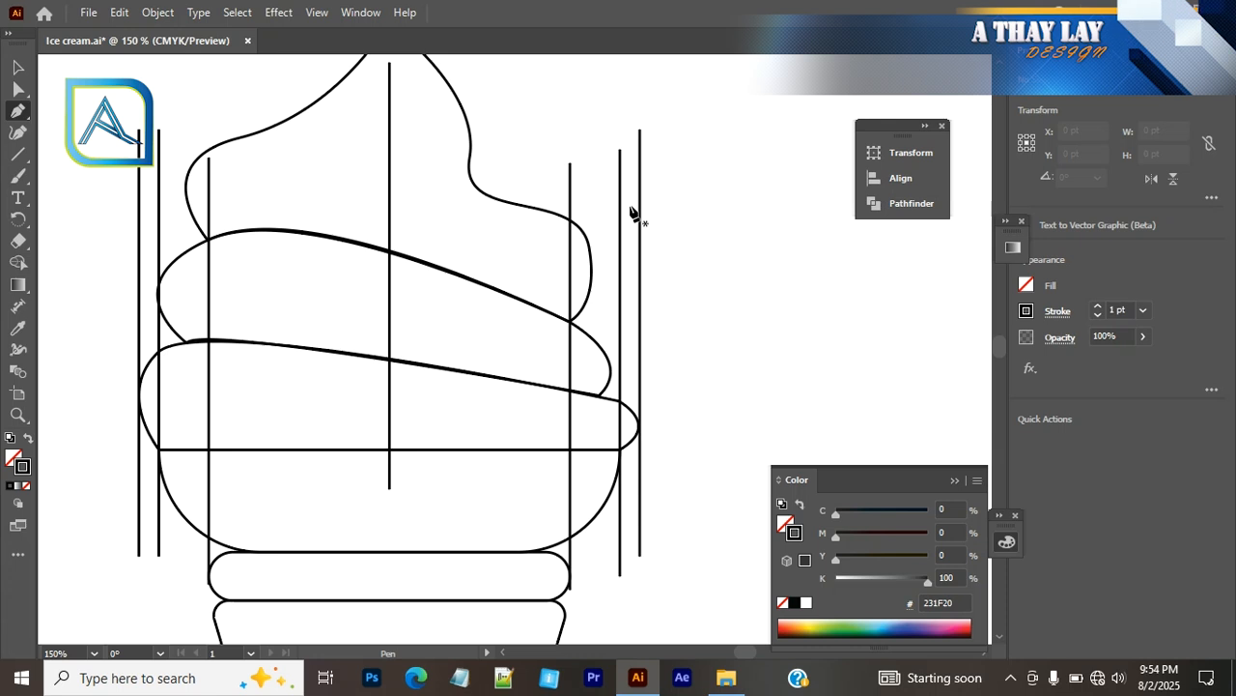
# Step: Delete the three vertical guide lines on the right side of the ice cream
pyautogui.hotkey('ctrl', '-')
pyautogui.hotkey('ctrl', '-')
pyautogui.hotkey('ctrl', '-')
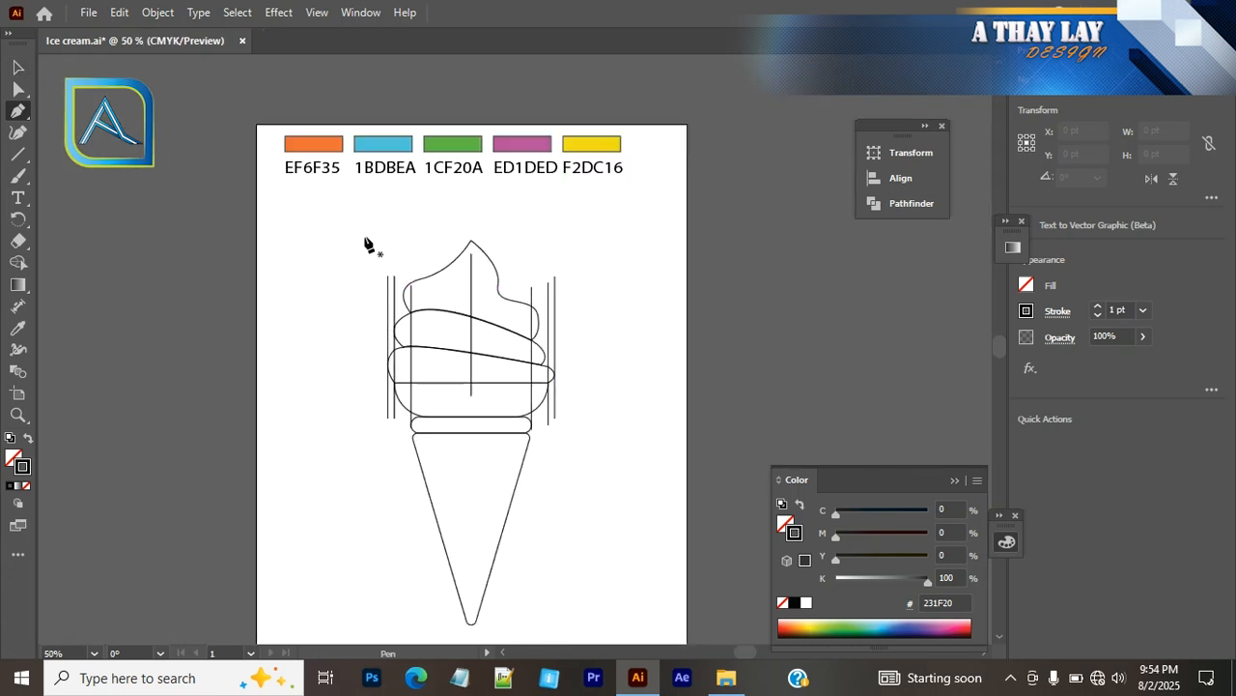
pyautogui.press('v')
pyautogui.moveTo(526, 272); pyautogui.dragTo(570, 306)
pyautogui.press('Delete')
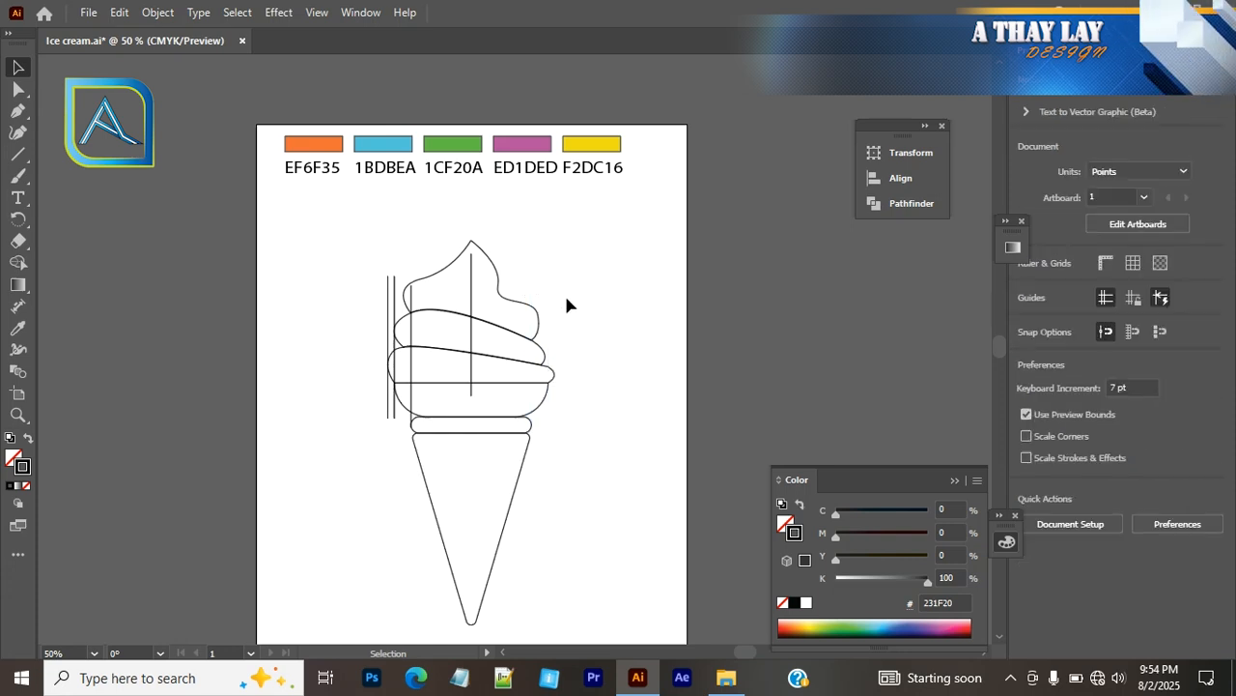
# Step: Delete the centre guide line and the three vertical guide lines on the left side of the ice cream
pyautogui.click(470, 290)
pyautogui.press('Delete')
pyautogui.click(414, 338)
pyautogui.press('Delete')
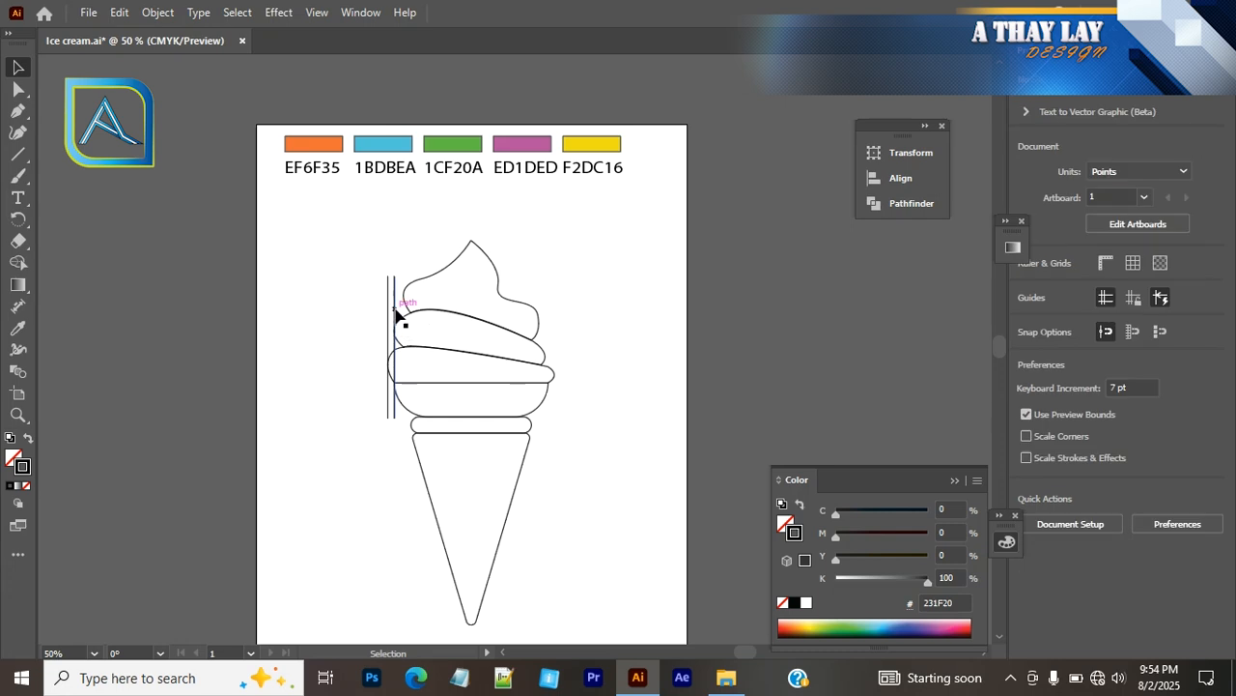
pyautogui.click(395, 311)
pyautogui.press('Delete')
pyautogui.click(387, 305)
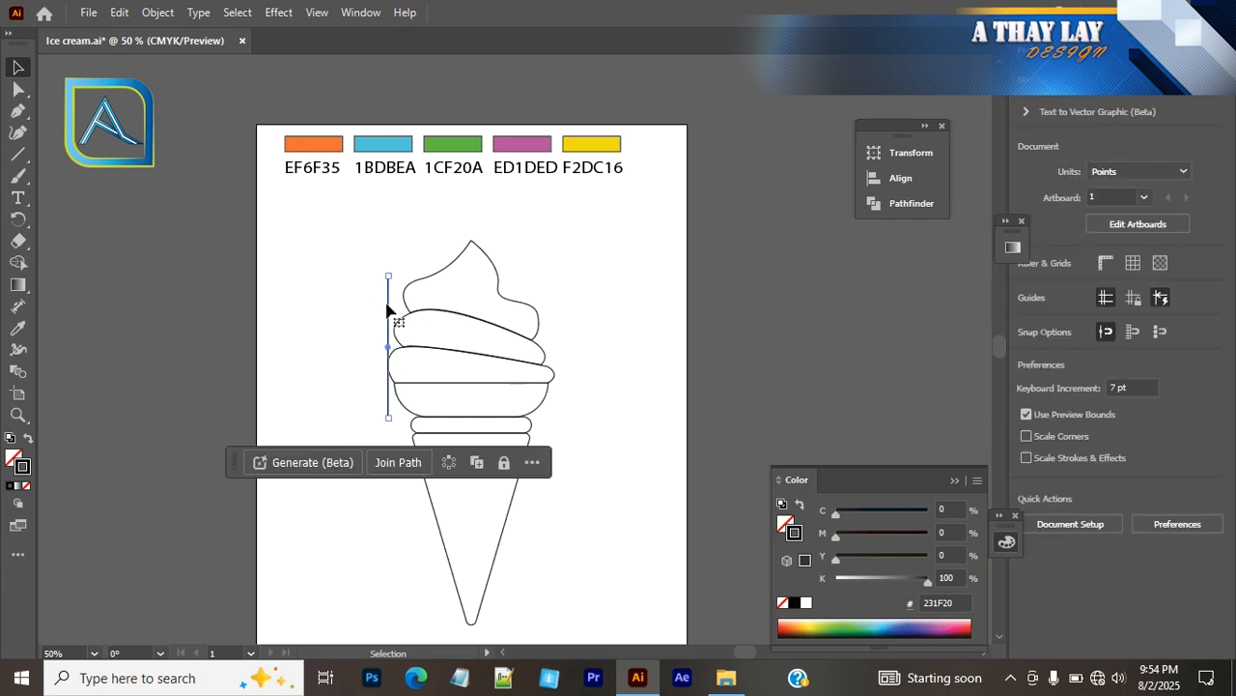
pyautogui.press('Delete')
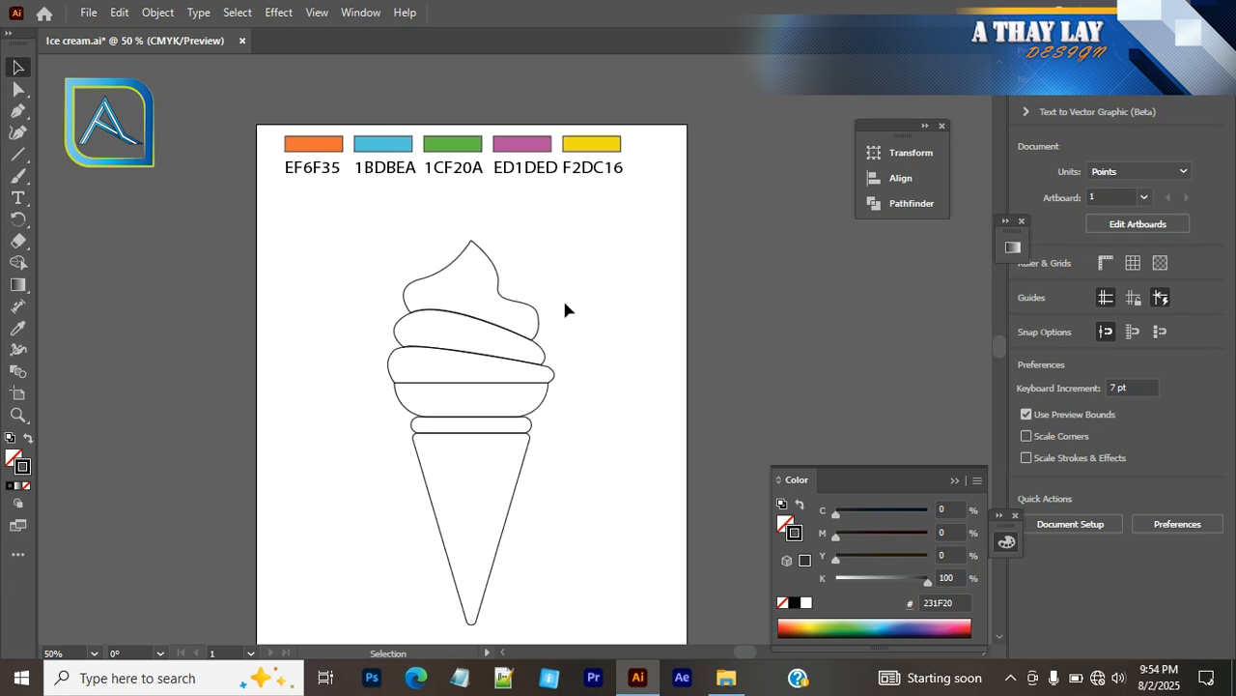
# Step: Fill the top swirl with the magenta swatch labelled ED1DED using the Eyedropper
pyautogui.click(465, 253)
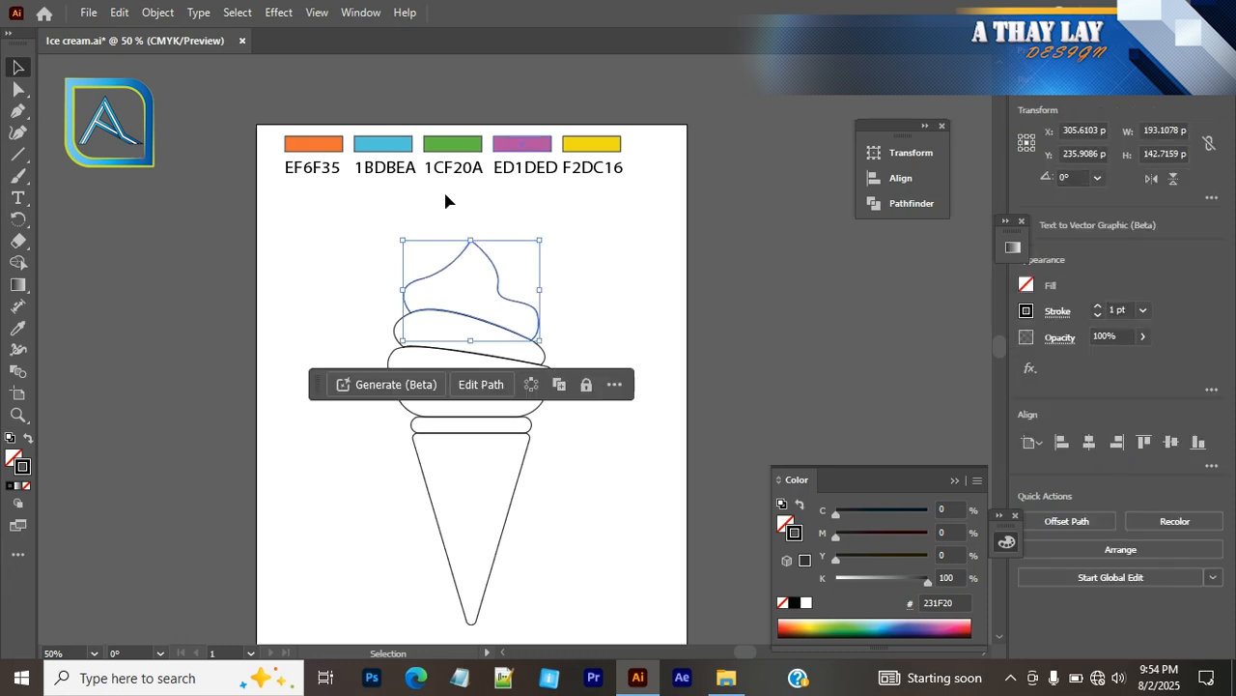
pyautogui.click(27, 326)
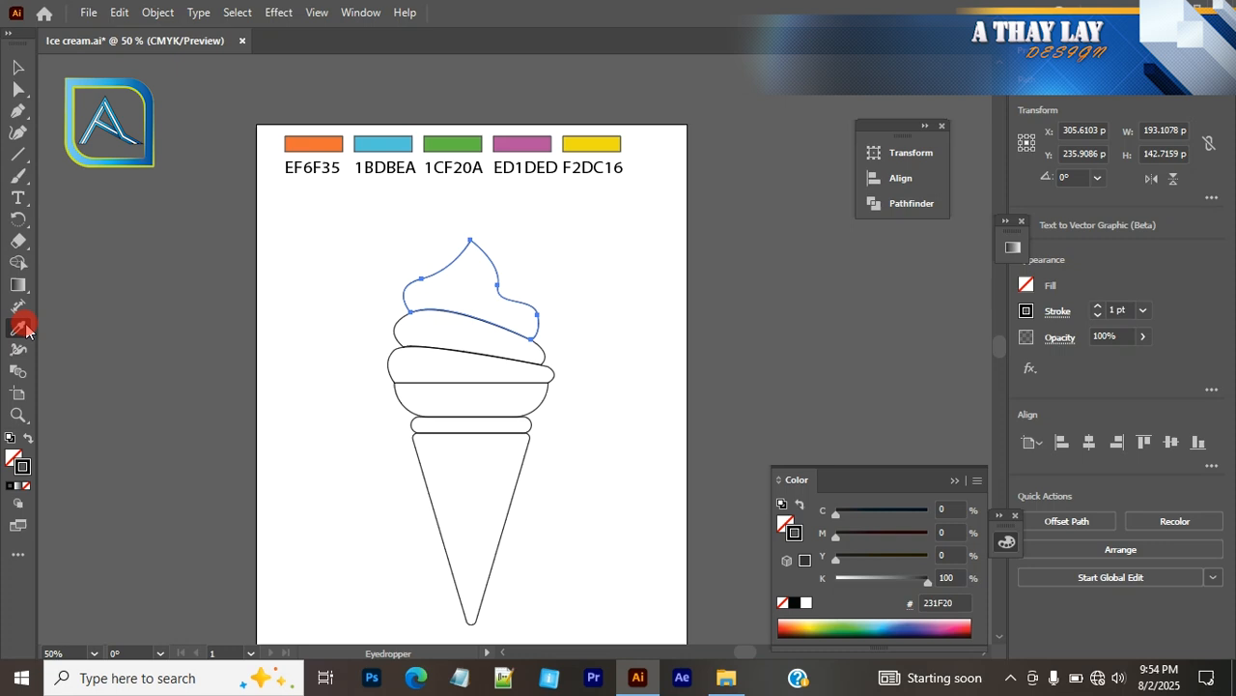
pyautogui.click(522, 145)
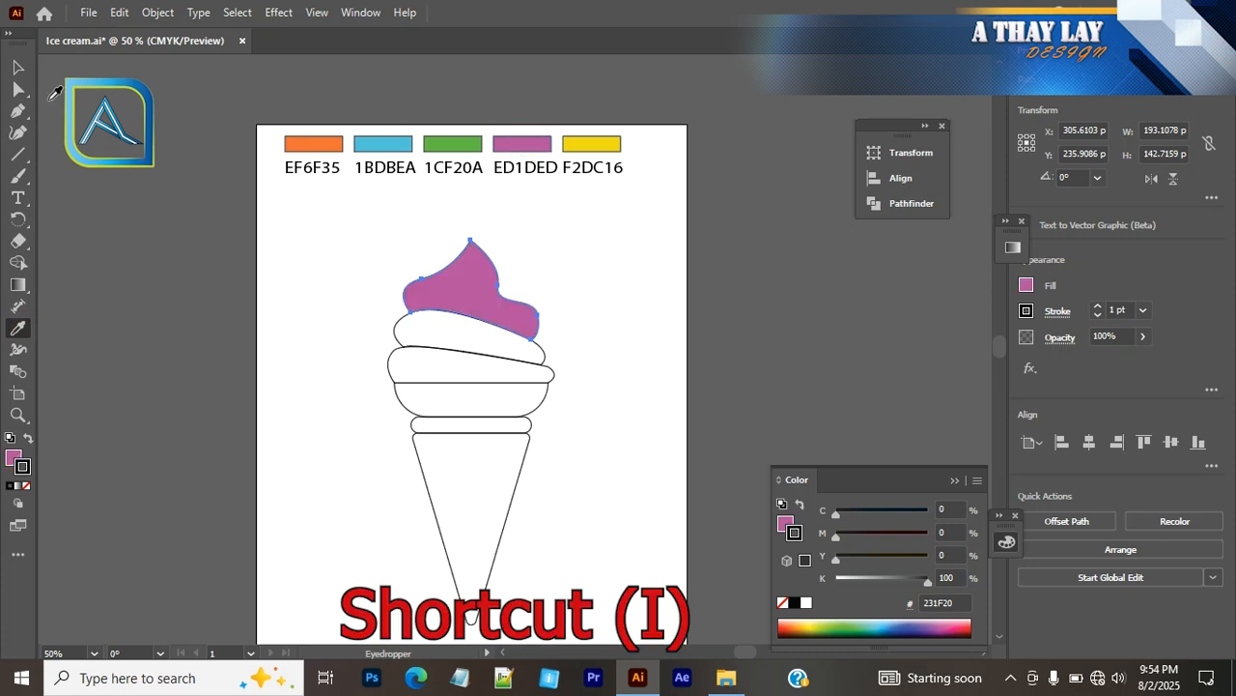
# Step: Fill the second ice cream layer with the green swatch labelled 1CF20A using the Eyedropper
pyautogui.press('v')
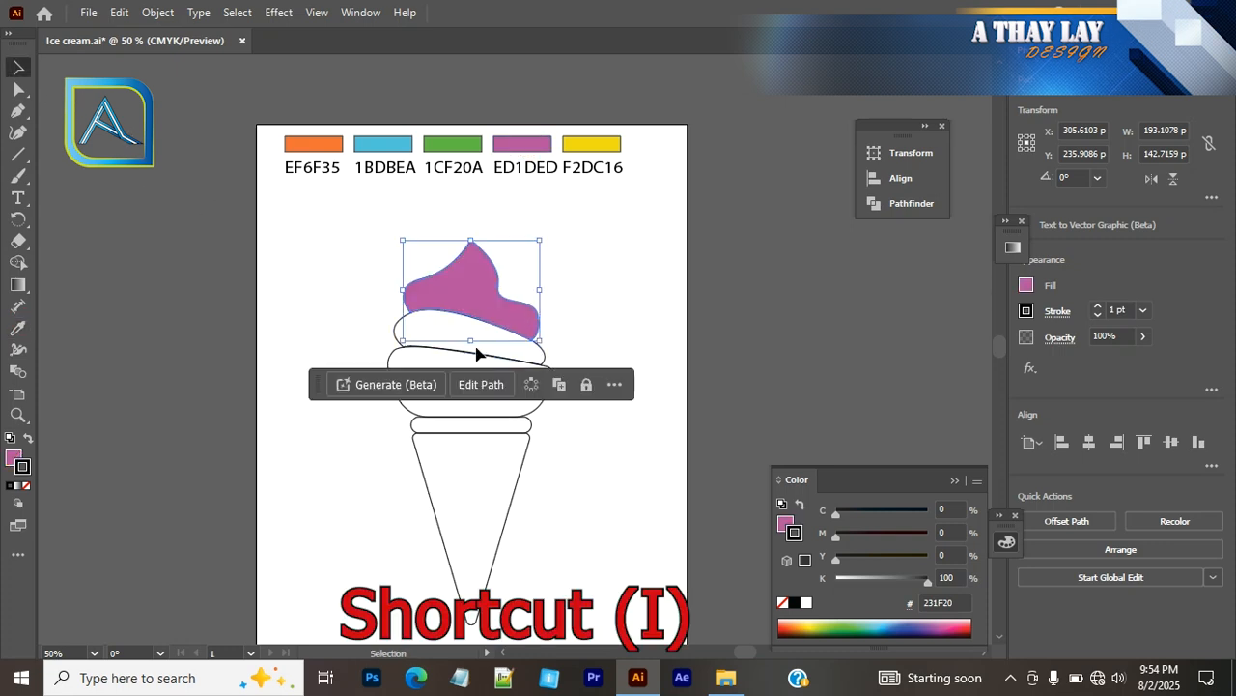
pyautogui.click(489, 353)
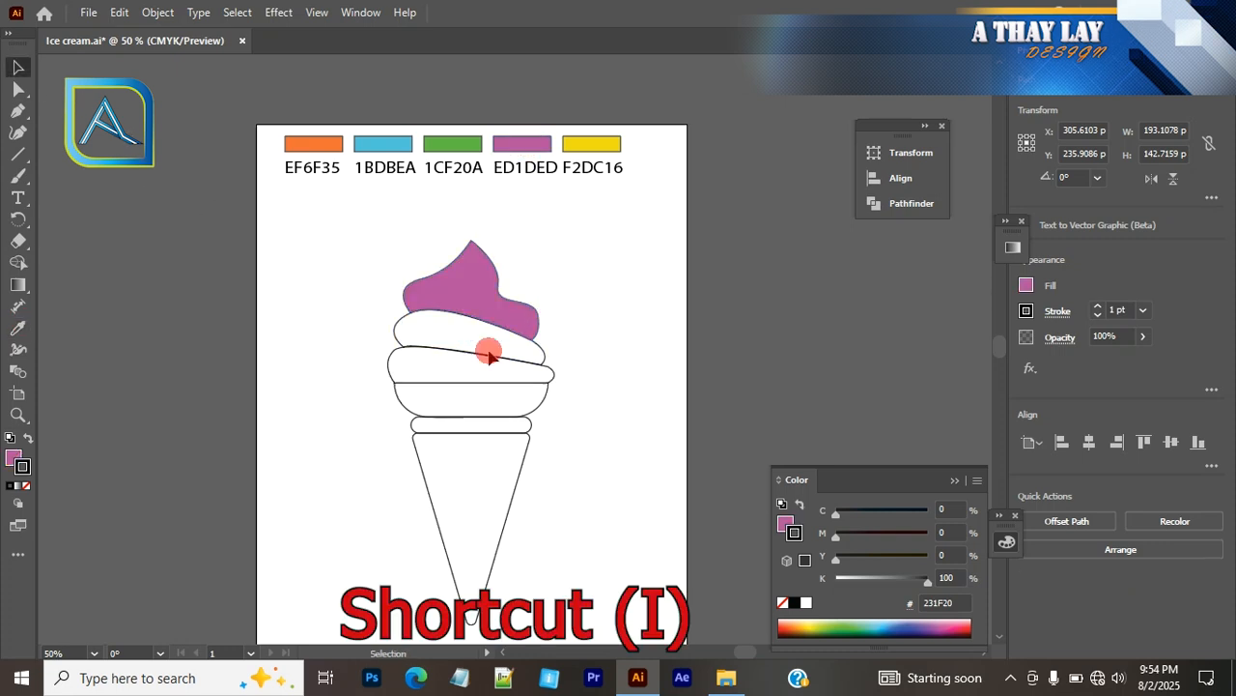
pyautogui.click(538, 354)
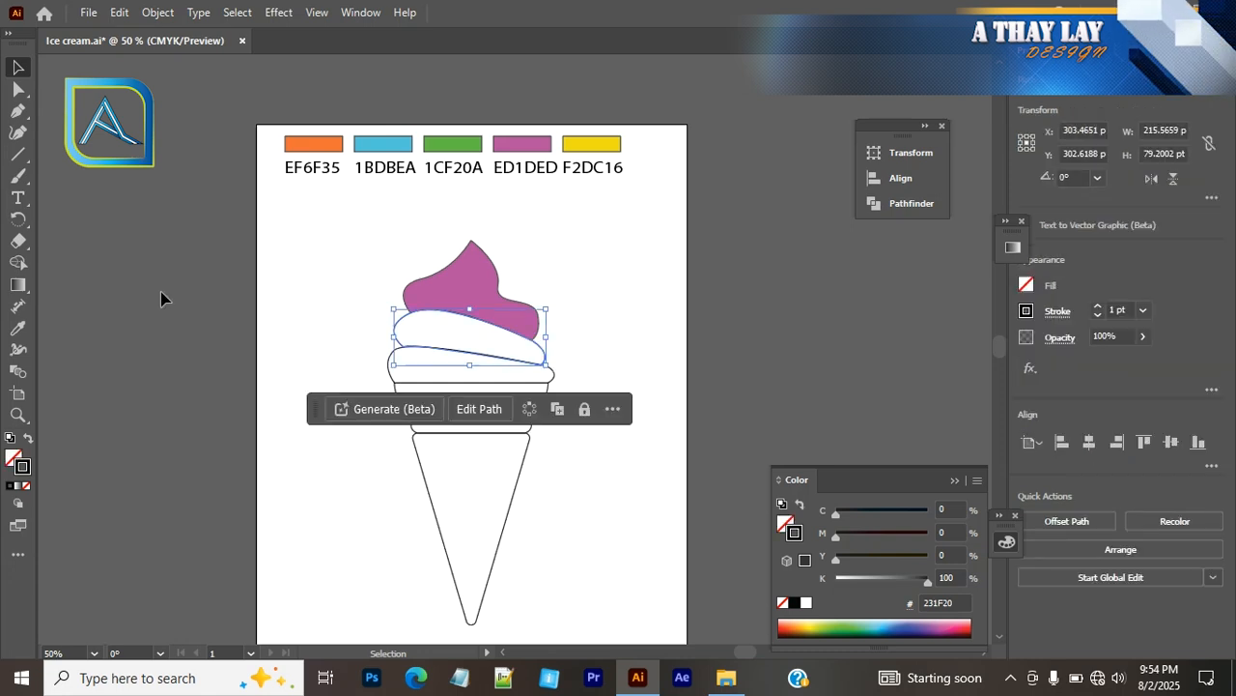
pyautogui.click(18, 333)
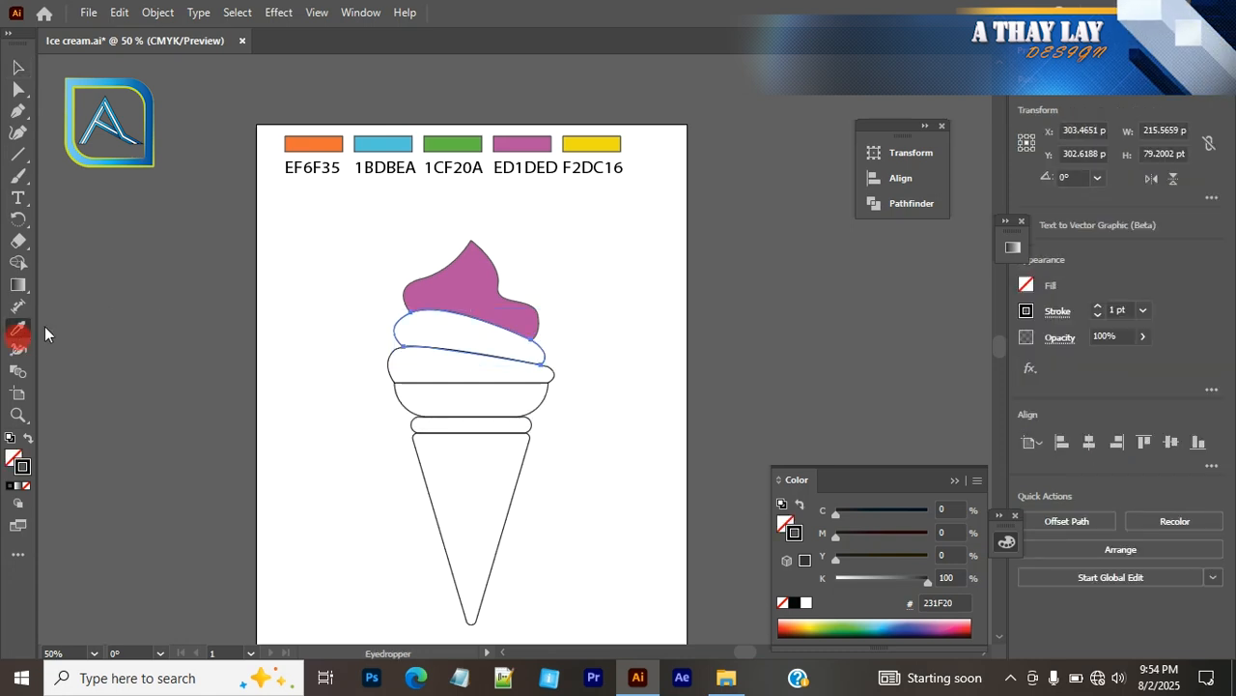
pyautogui.click(472, 145)
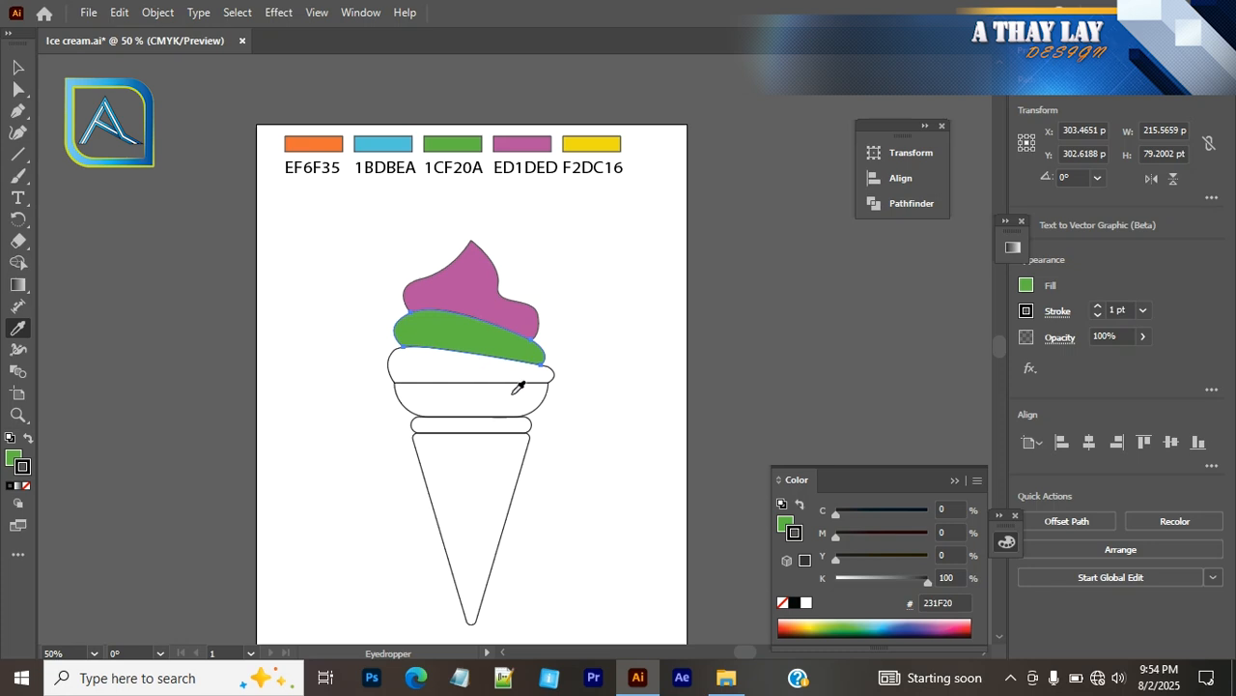
# Step: Fill the lowest ice cream layer with the blue swatch labelled 1BDBEA using the Eyedropper, and deselect it
pyautogui.scroll(-2, 510, 387)
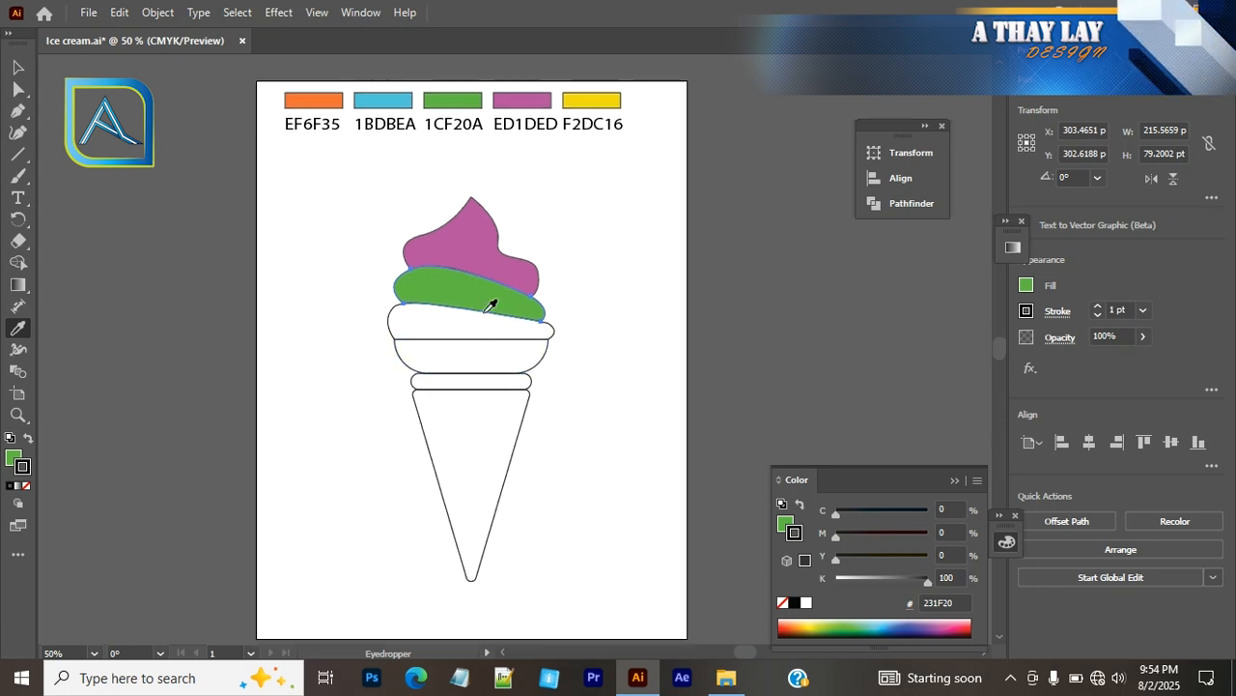
pyautogui.press('v')
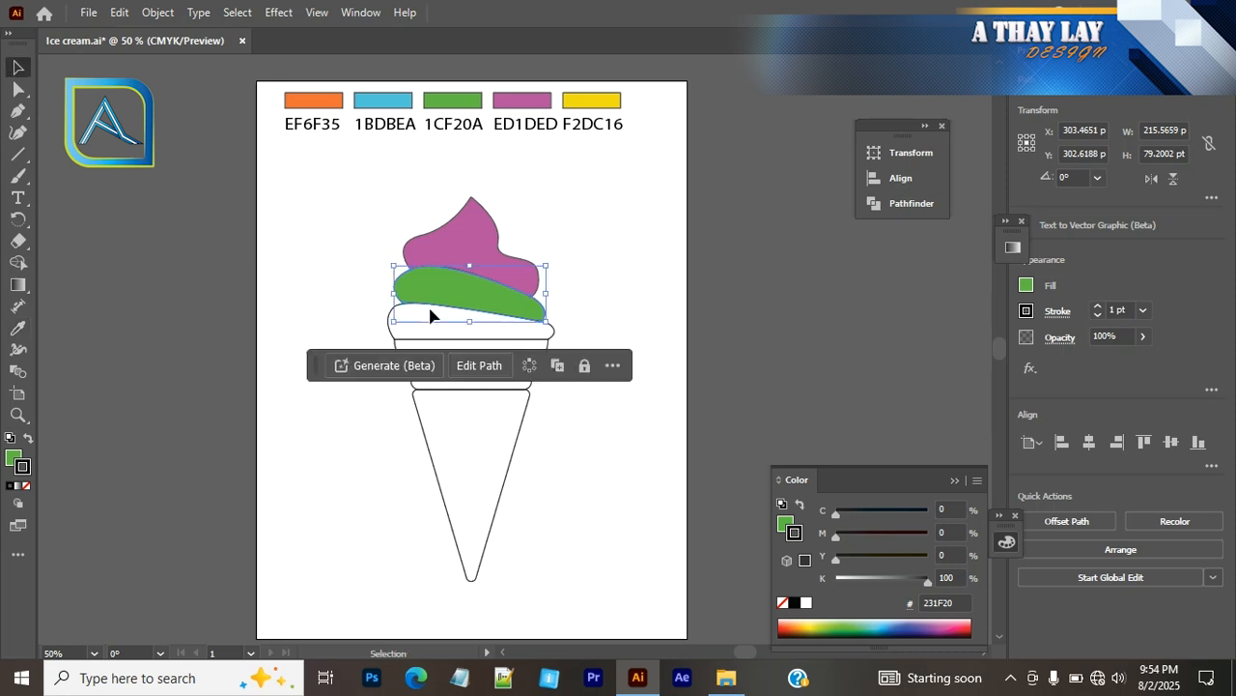
pyautogui.click(394, 335)
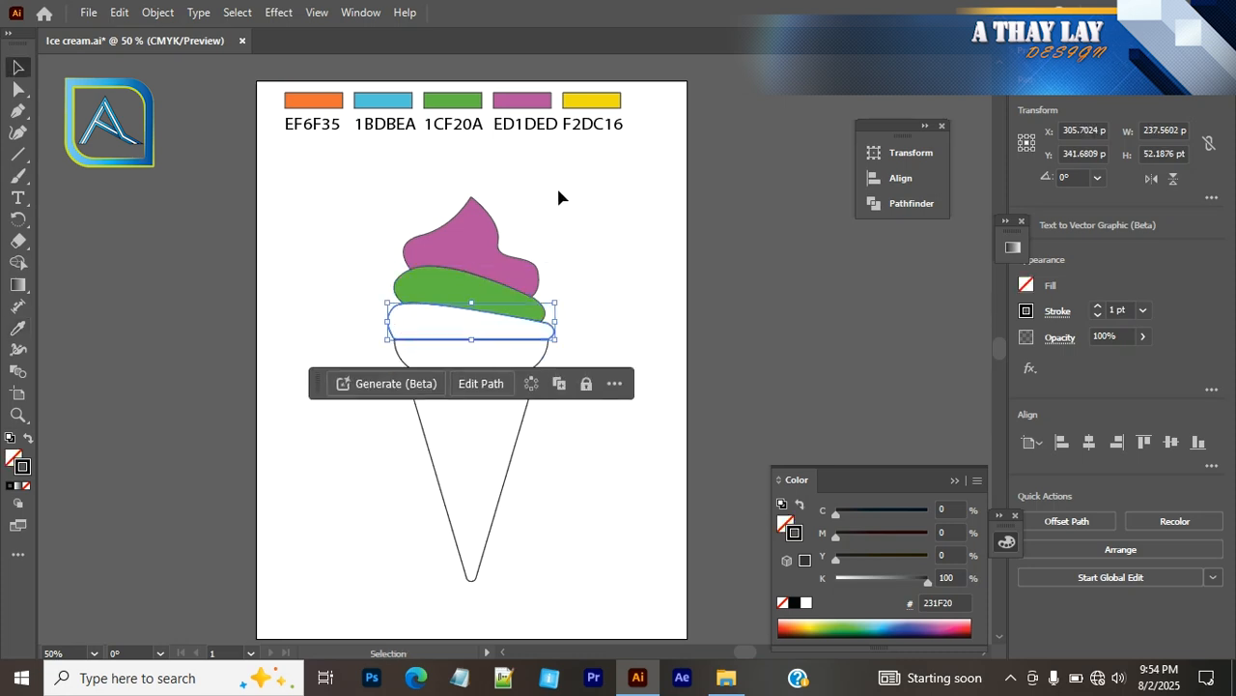
pyautogui.click(14, 332)
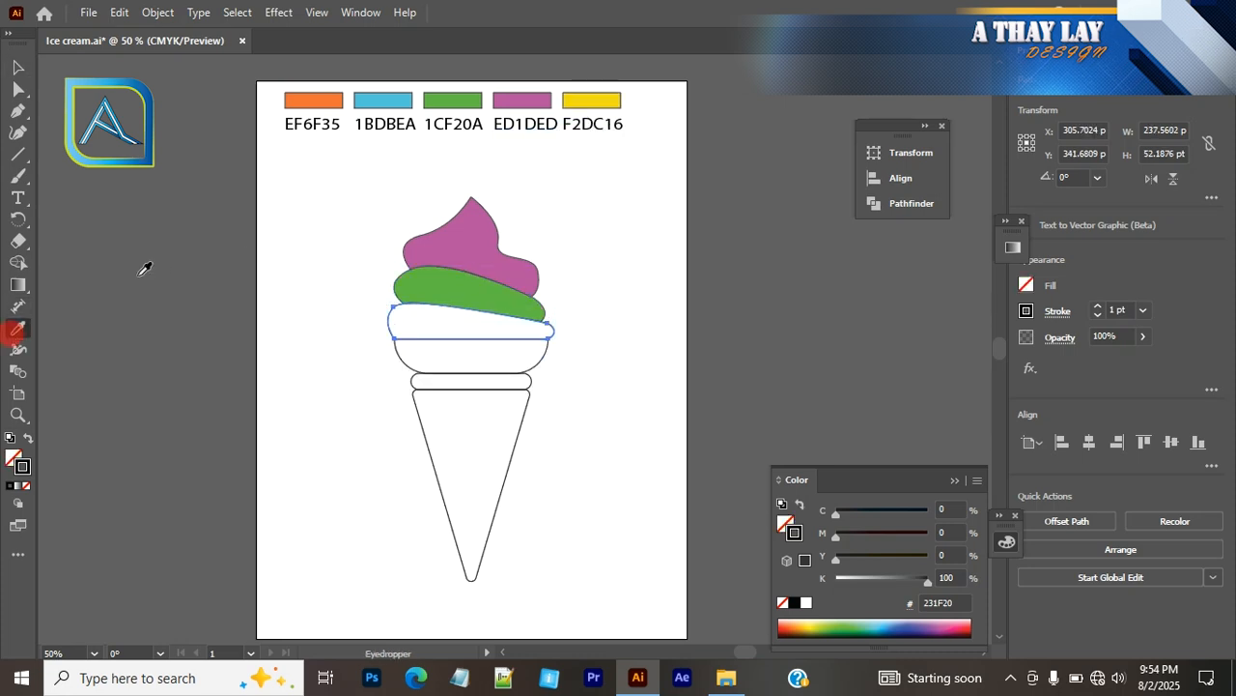
pyautogui.click(391, 93)
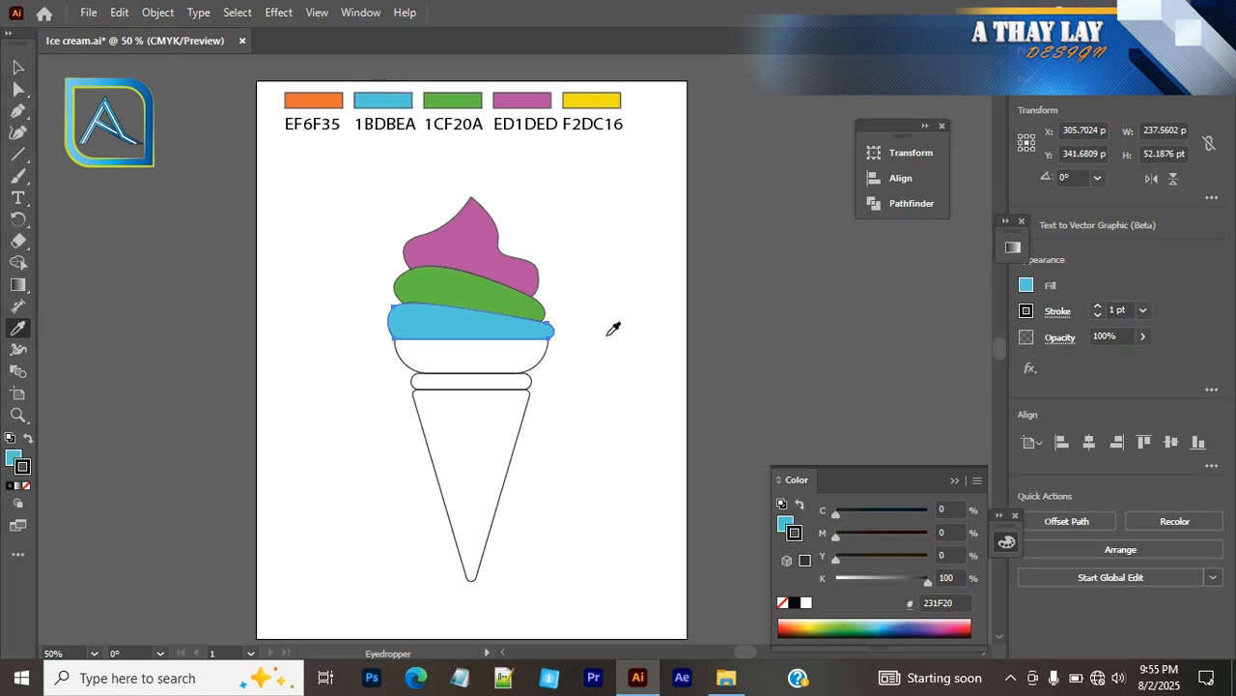
pyautogui.click(17, 67)
pyautogui.click(577, 276)
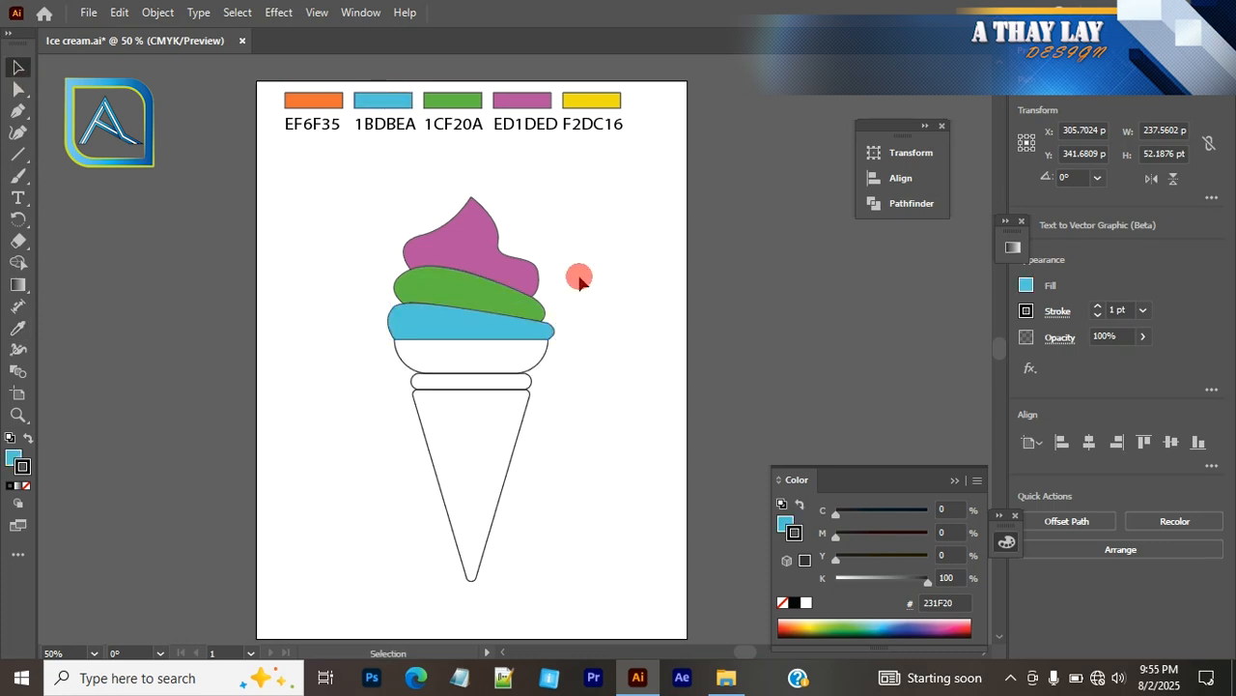
# Step: Fill the rounded bowl beneath the layers with the orange swatch labelled EF6F35 using the Eyedropper
pyautogui.scroll(-2, 578, 270)
pyautogui.click(540, 271)
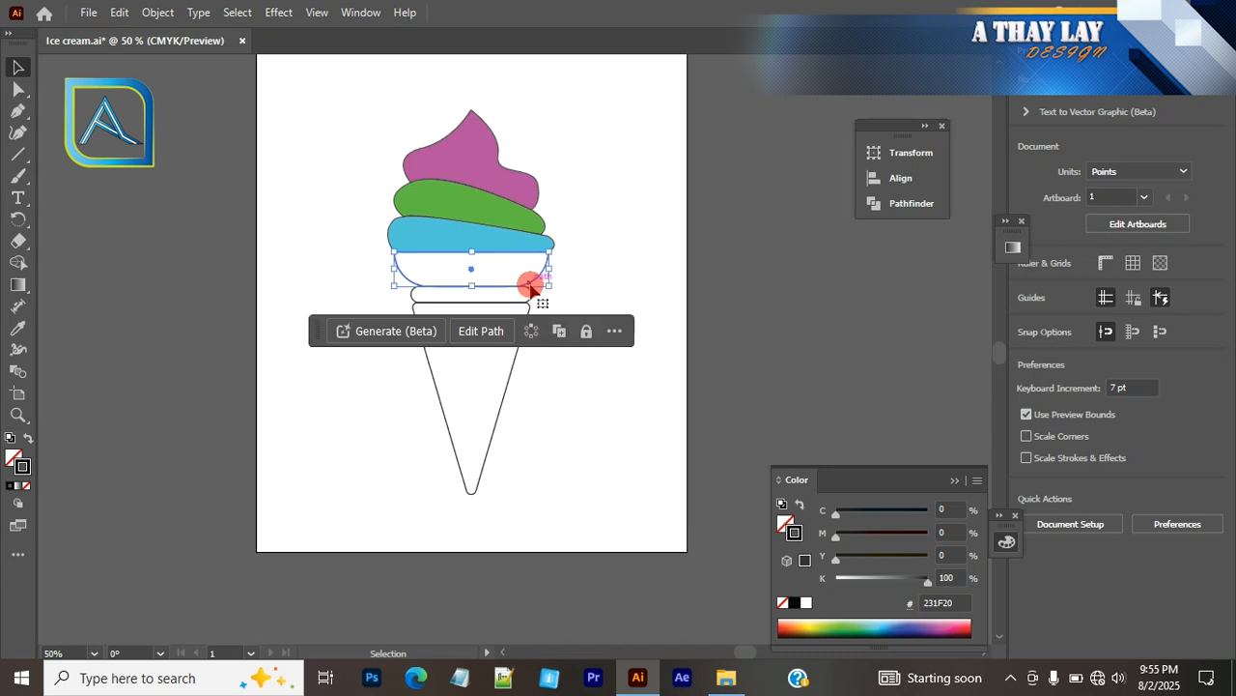
pyautogui.scroll(3, 570, 275)
pyautogui.click(301, 145)
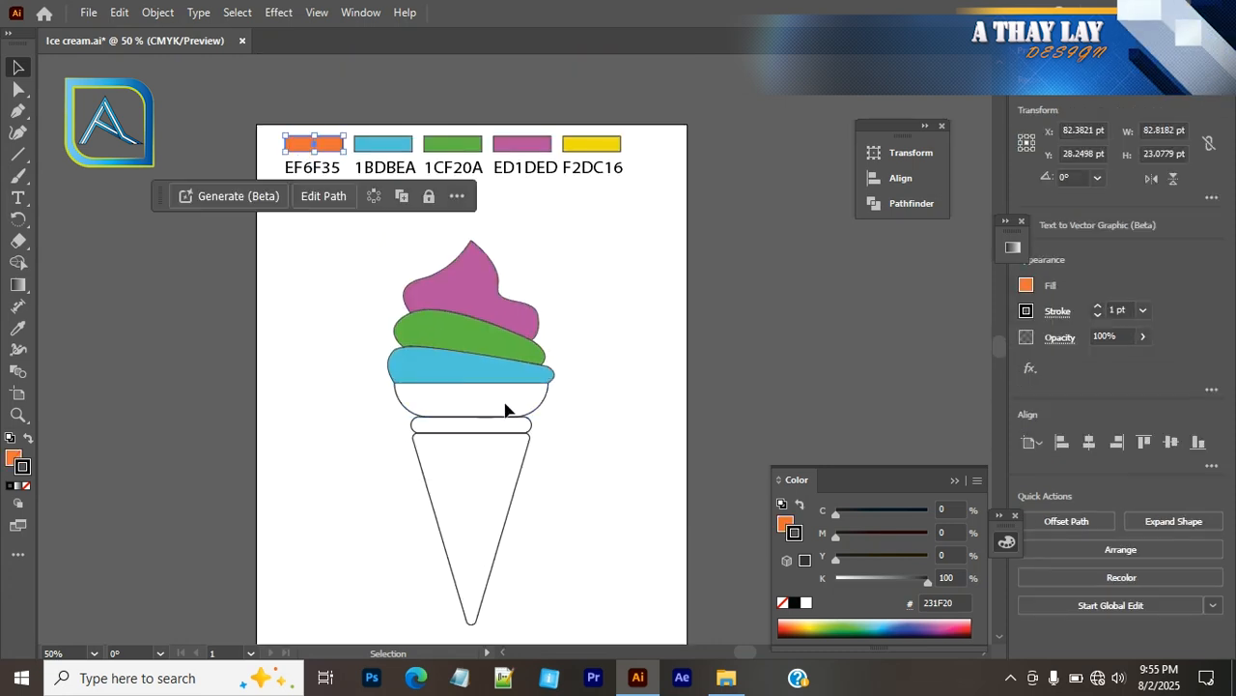
pyautogui.click(539, 401)
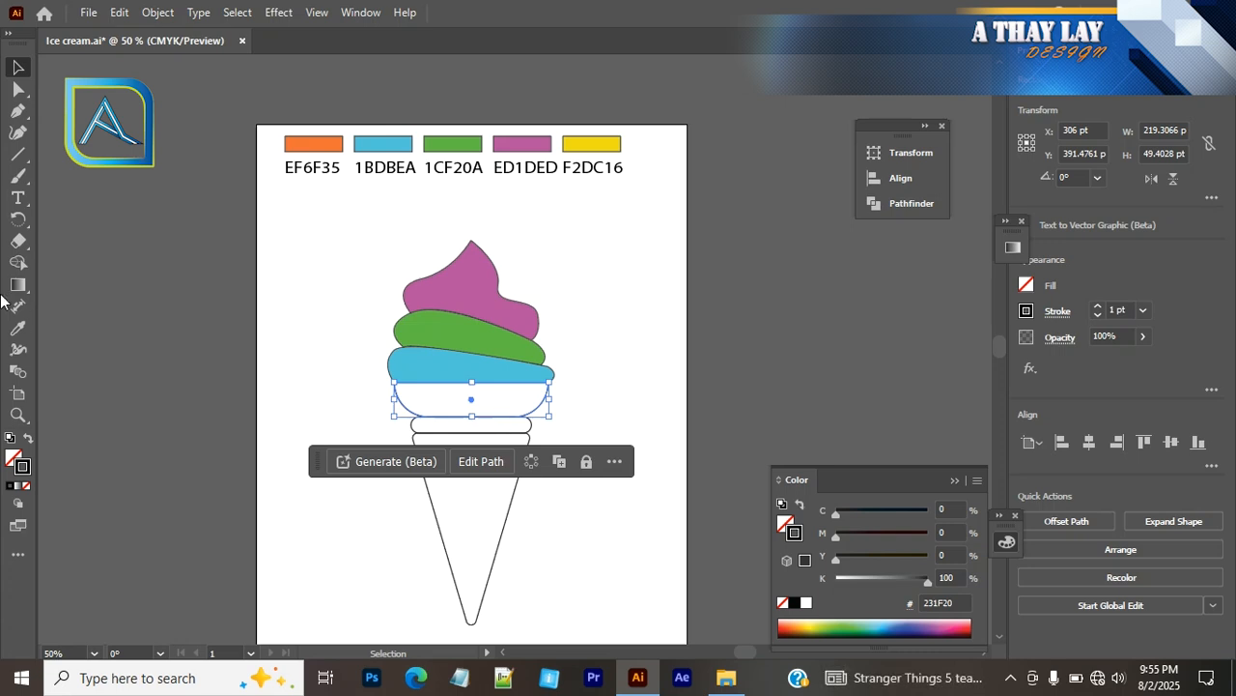
pyautogui.click(15, 331)
pyautogui.click(327, 142)
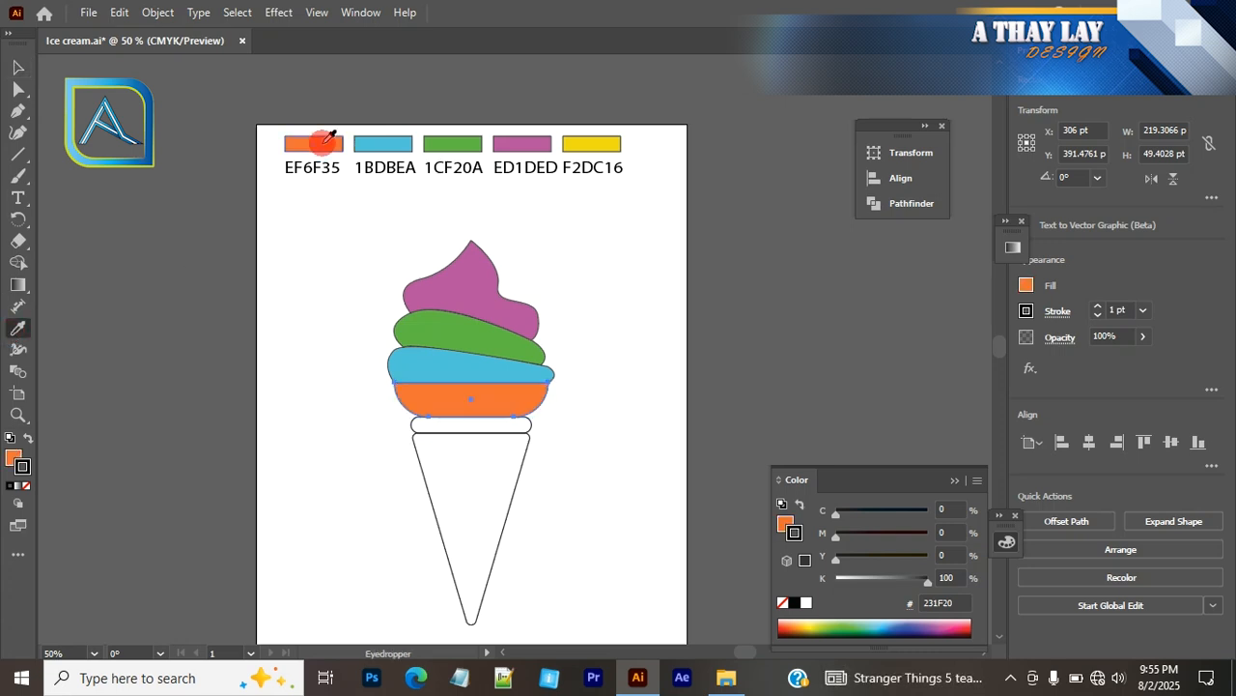
# Step: Fill the long tapered cone with the orange swatch labelled EF6F35 using the Eyedropper, and deselect it
pyautogui.scroll(-2, 596, 394)
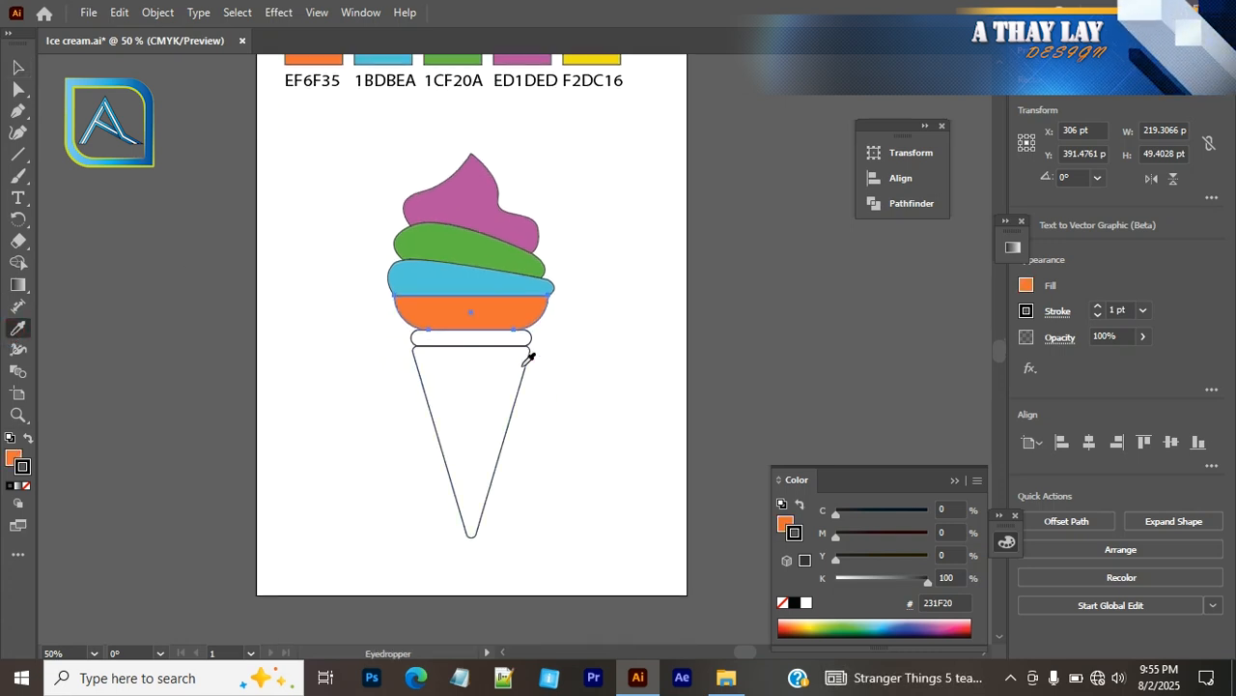
pyautogui.press('v')
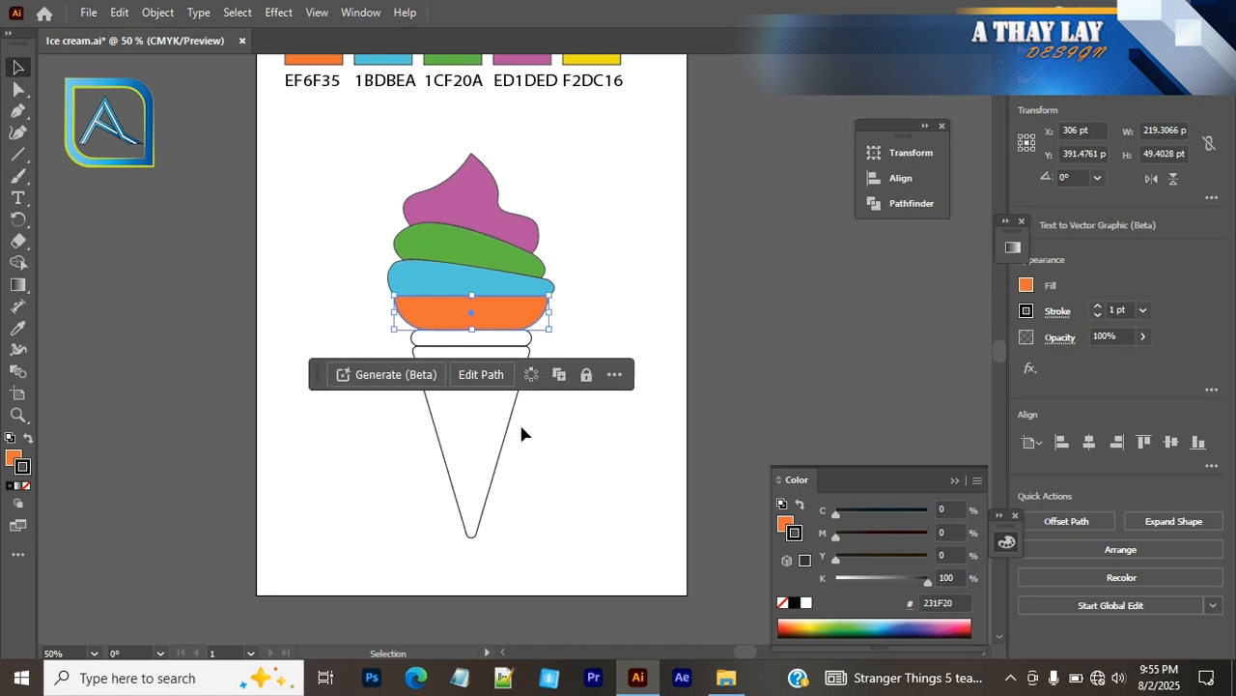
pyautogui.click(504, 437)
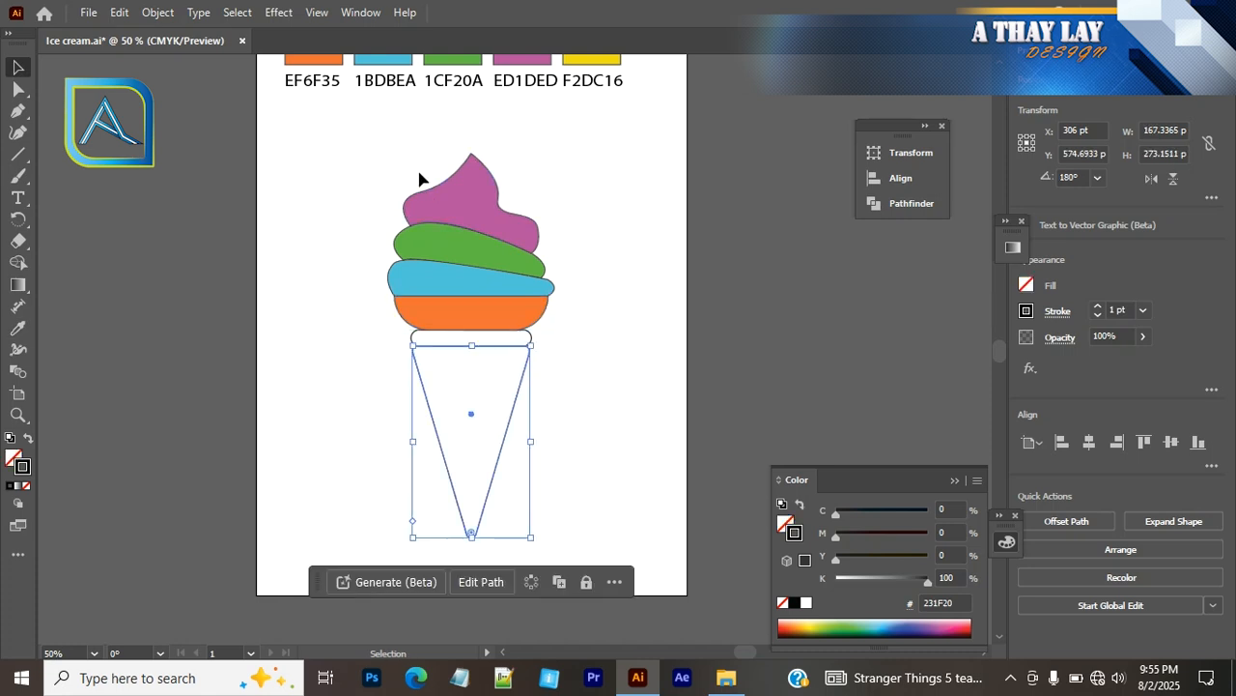
pyautogui.scroll(3, 419, 179)
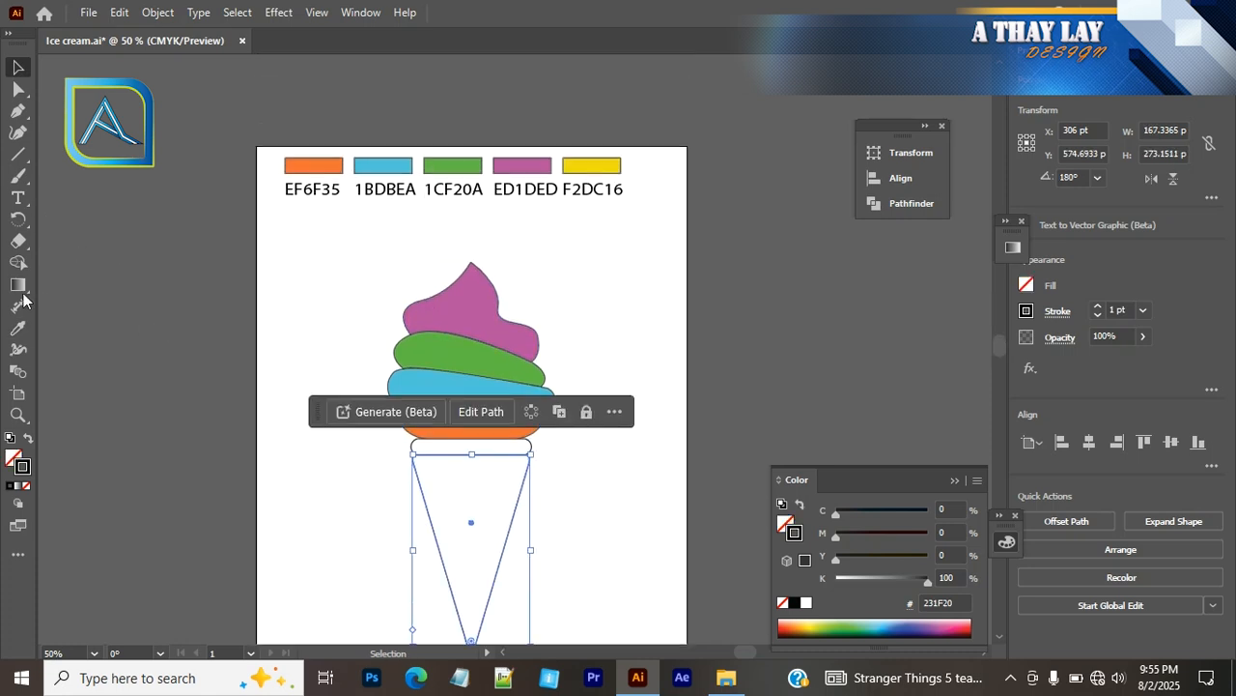
pyautogui.click(18, 327)
pyautogui.click(332, 159)
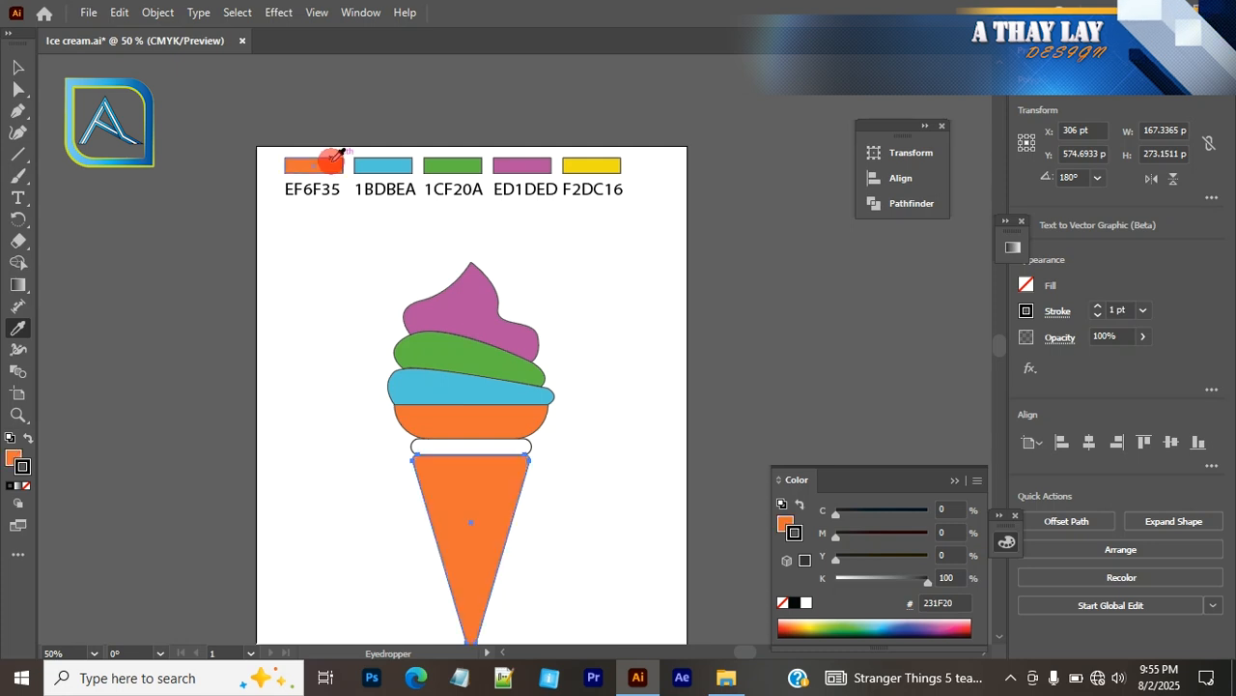
pyautogui.click(17, 68)
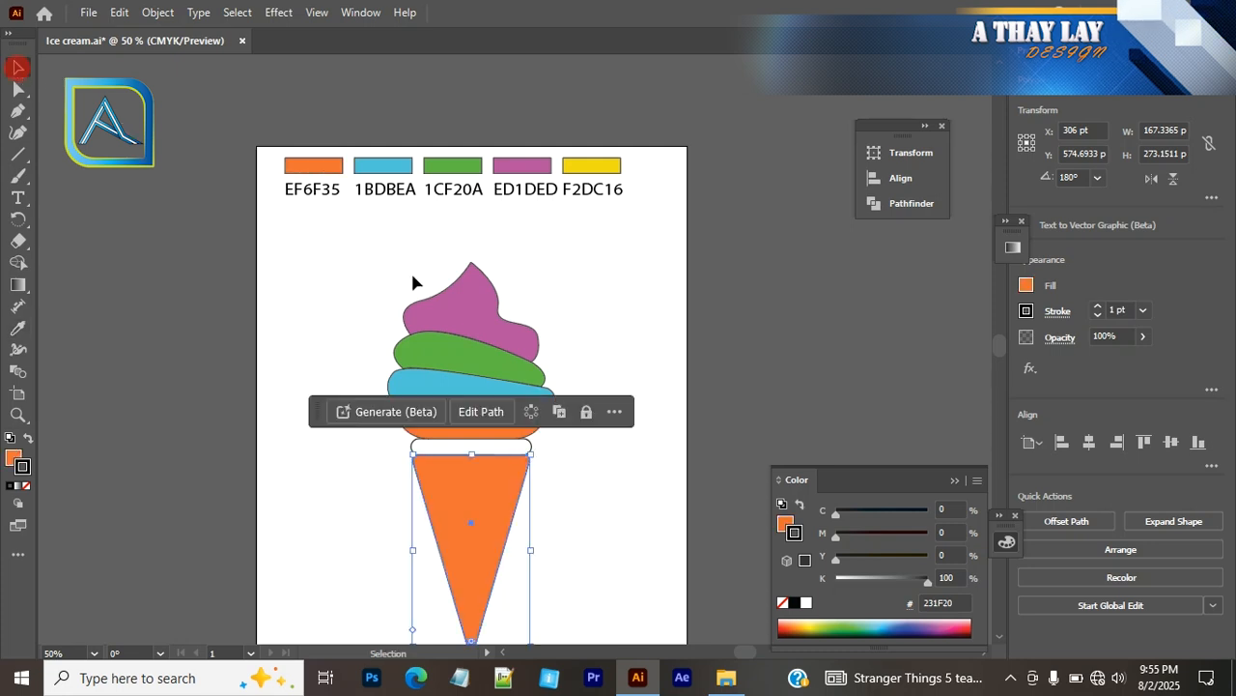
pyautogui.click(609, 322)
pyautogui.scroll(-3, 612, 329)
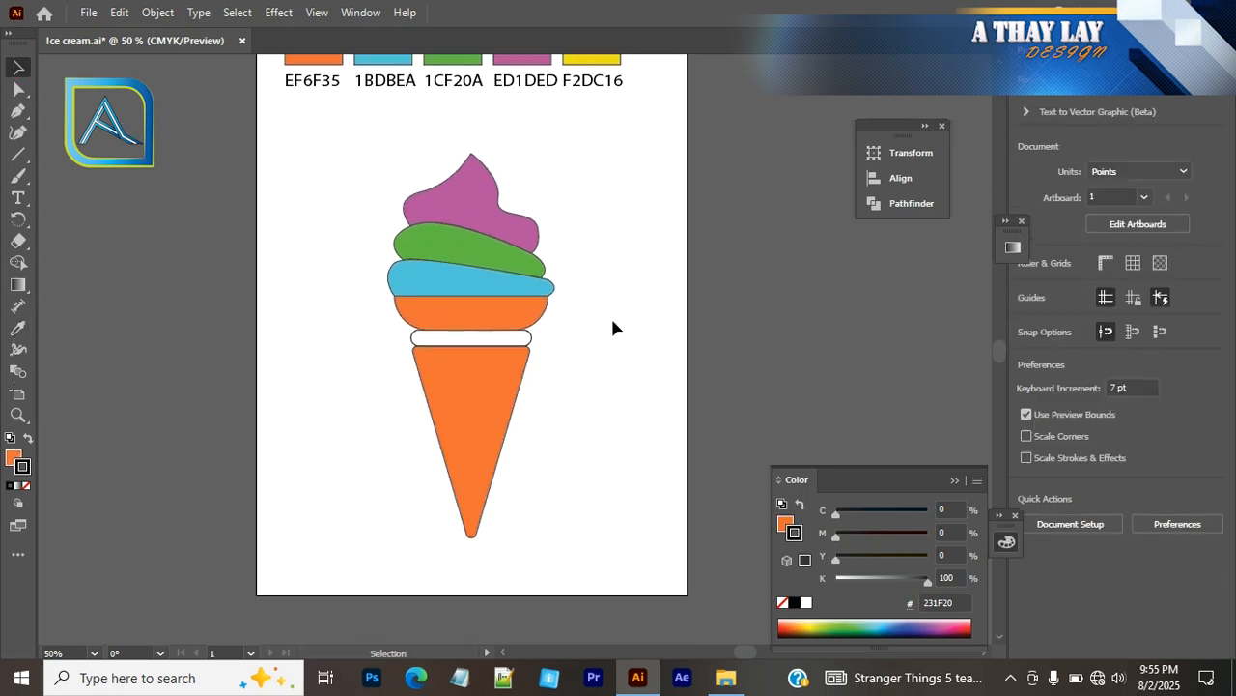
pyautogui.scroll(2, 611, 328)
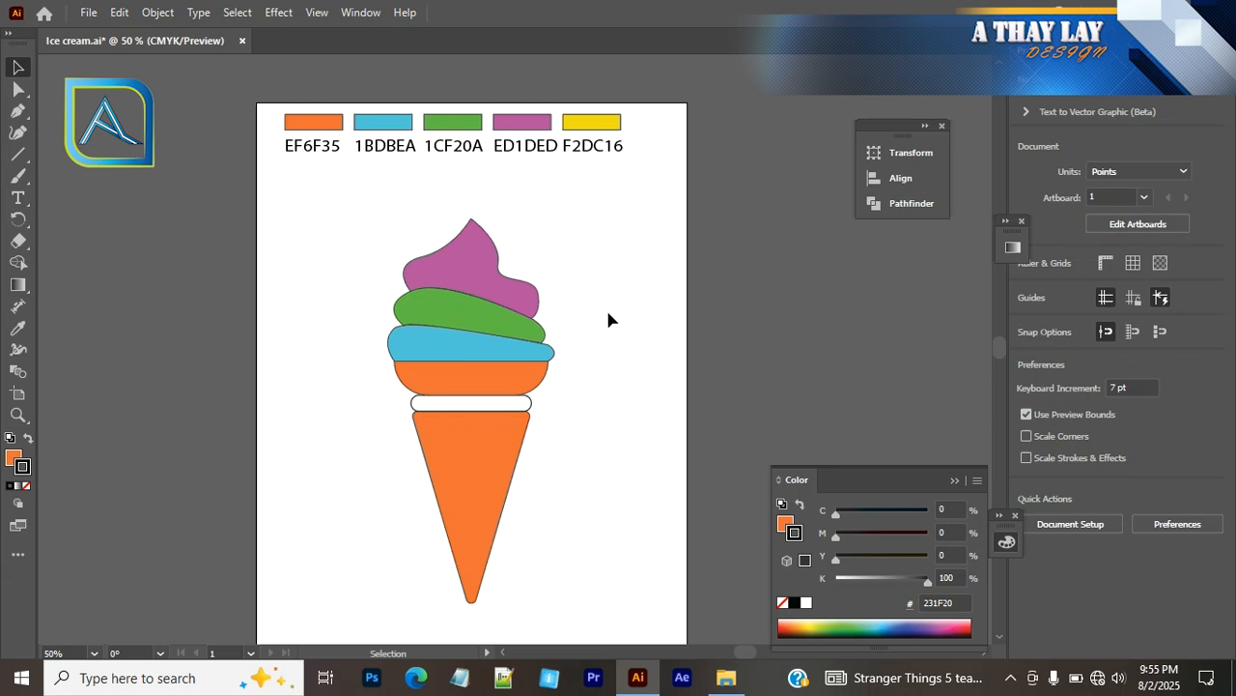
pyautogui.keyDown('ctrl'); pyautogui.click(606, 307); pyautogui.keyUp('ctrl')
pyautogui.keyDown('ctrl'); pyautogui.click(606, 307); pyautogui.keyUp('ctrl')
pyautogui.moveTo(411, 361); pyautogui.dragTo(613, 297)
pyautogui.moveTo(547, 381); pyautogui.dragTo(699, 428)
pyautogui.hotkey('ctrl', '-')
pyautogui.hotkey('ctrl', '-')
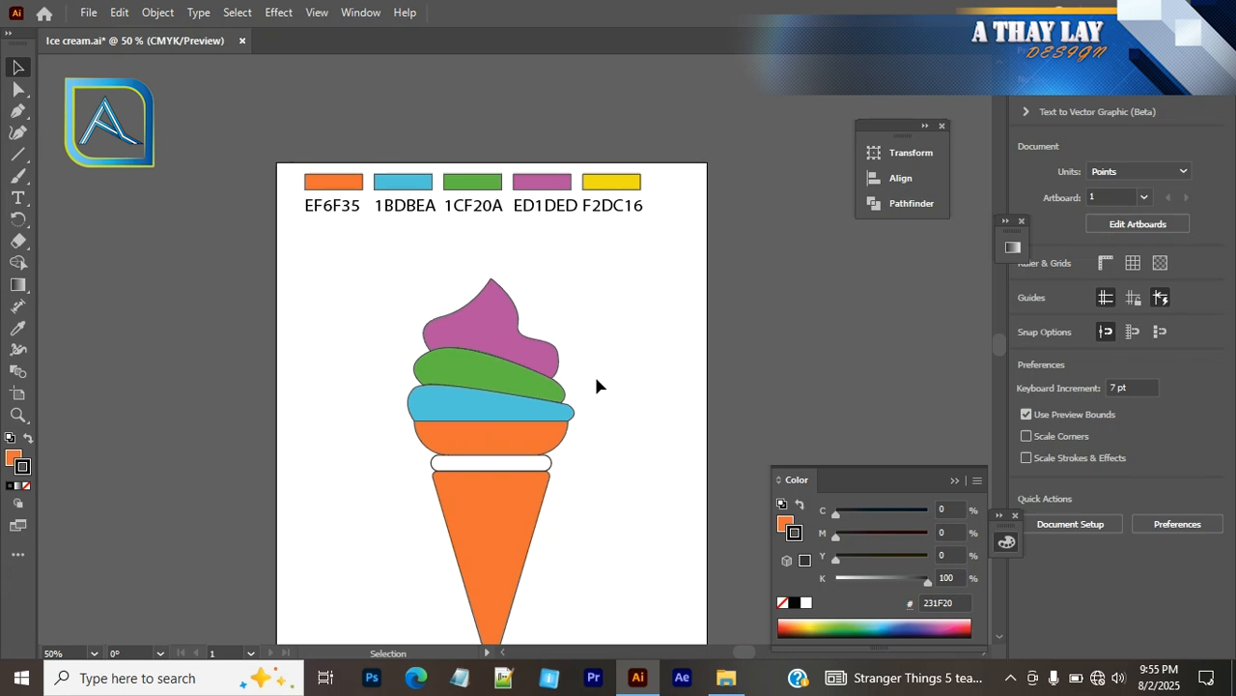
# Step: Draw an S-shaped Pen path about 41 pt wide and 99 pt tall from the magenta swirl's tip to the green layer's upper edge
pyautogui.keyDown('ctrl'); pyautogui.click(596, 303); pyautogui.keyUp('ctrl')
pyautogui.keyDown('ctrl'); pyautogui.click(597, 303); pyautogui.keyUp('ctrl')
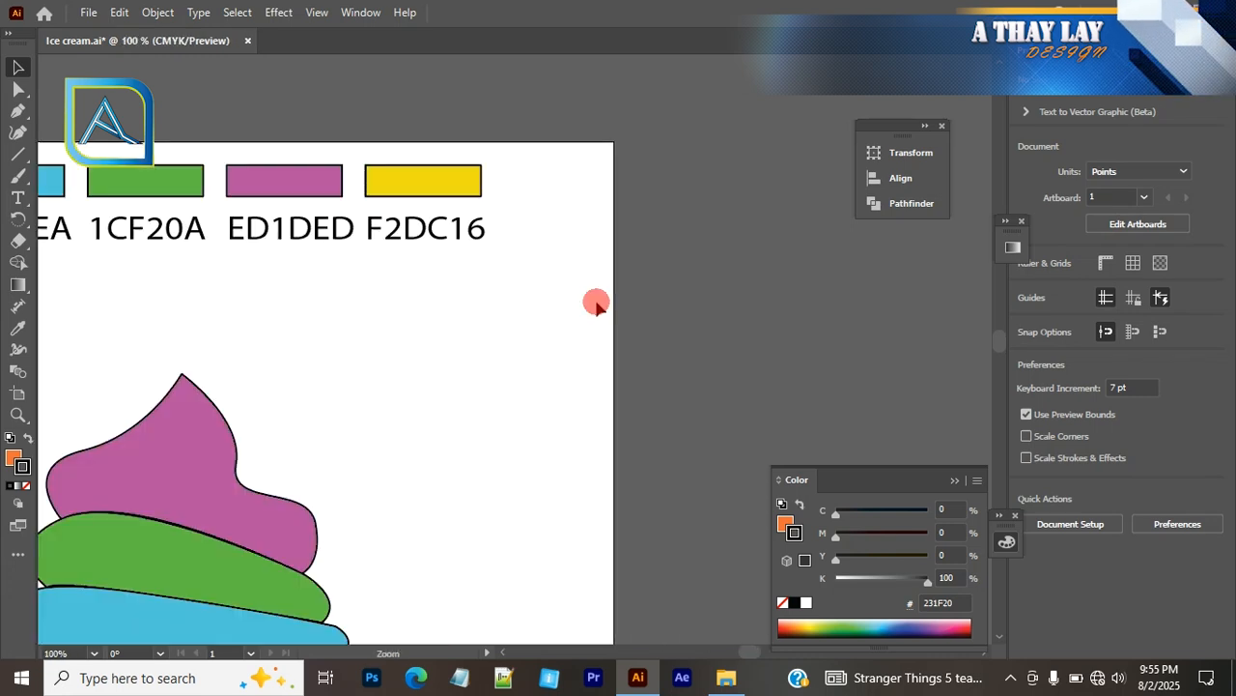
pyautogui.moveTo(514, 404); pyautogui.dragTo(673, 226)
pyautogui.moveTo(595, 344); pyautogui.dragTo(641, 277)
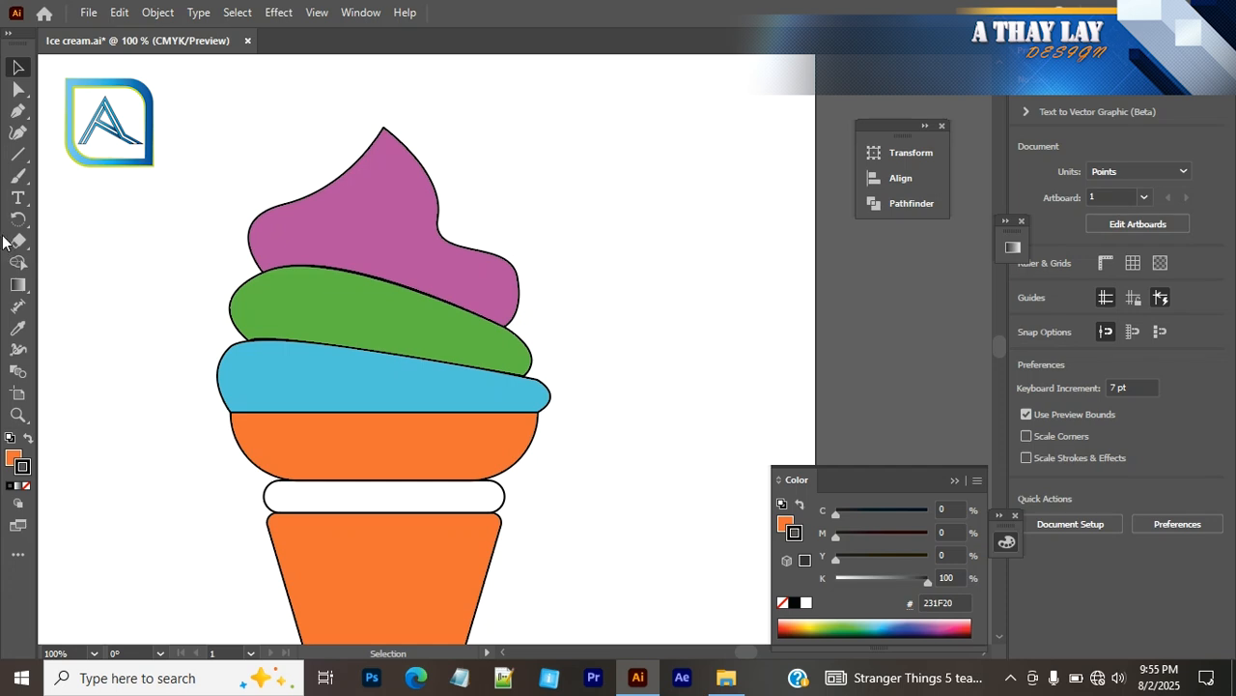
pyautogui.click(17, 110)
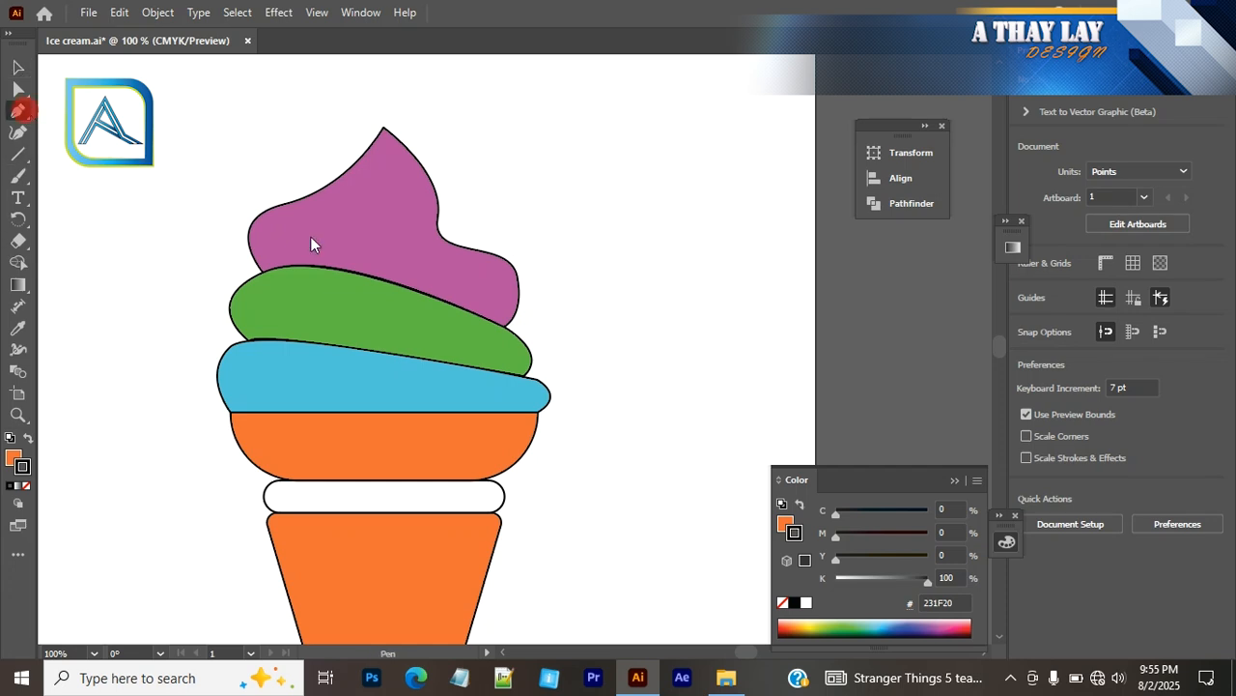
pyautogui.click(383, 127)
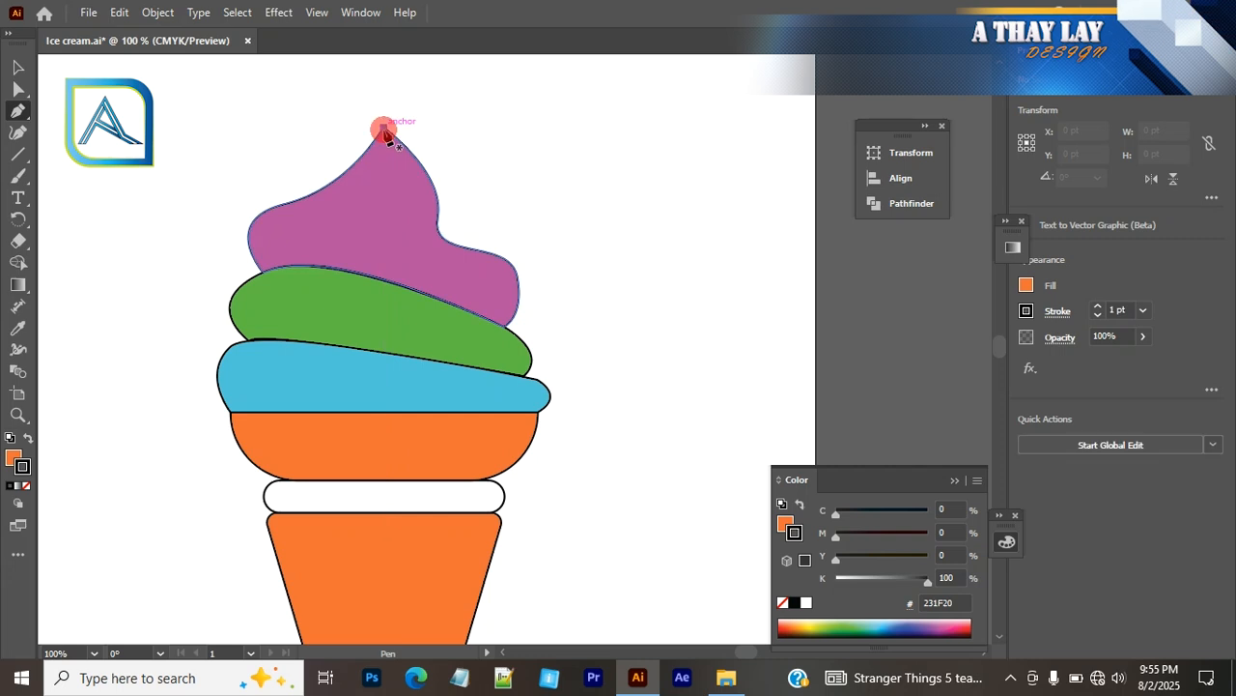
pyautogui.click(378, 213)
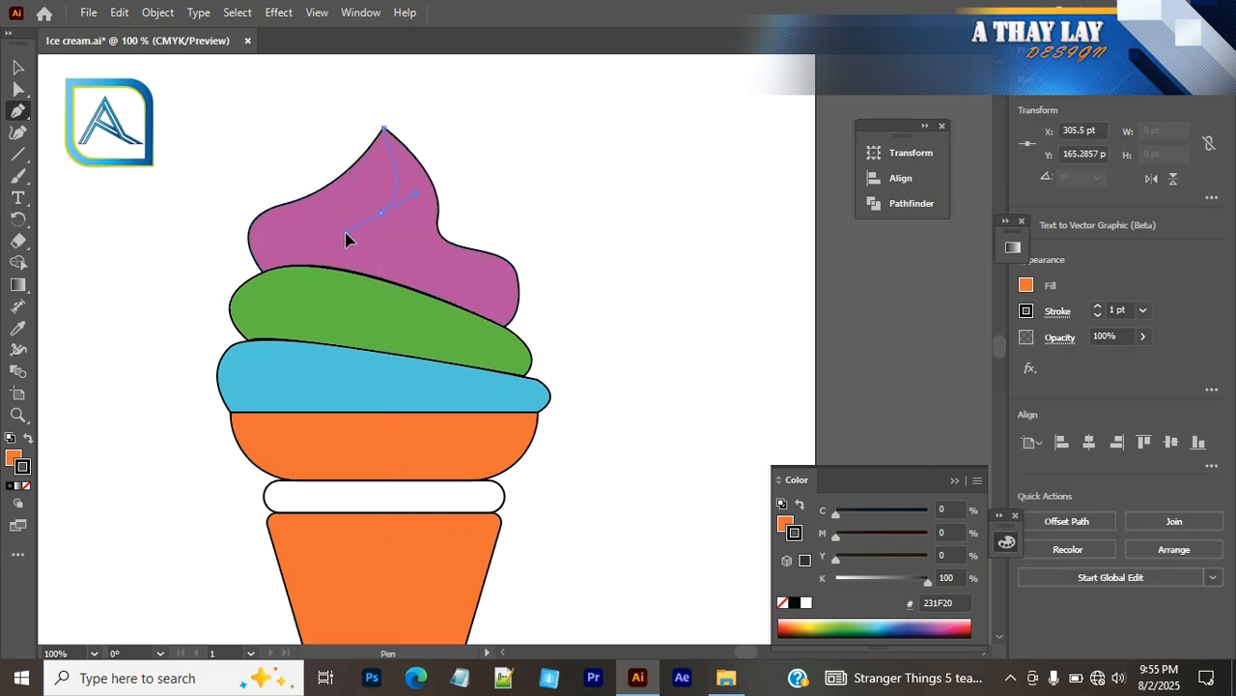
pyautogui.moveTo(348, 239); pyautogui.dragTo(333, 248)
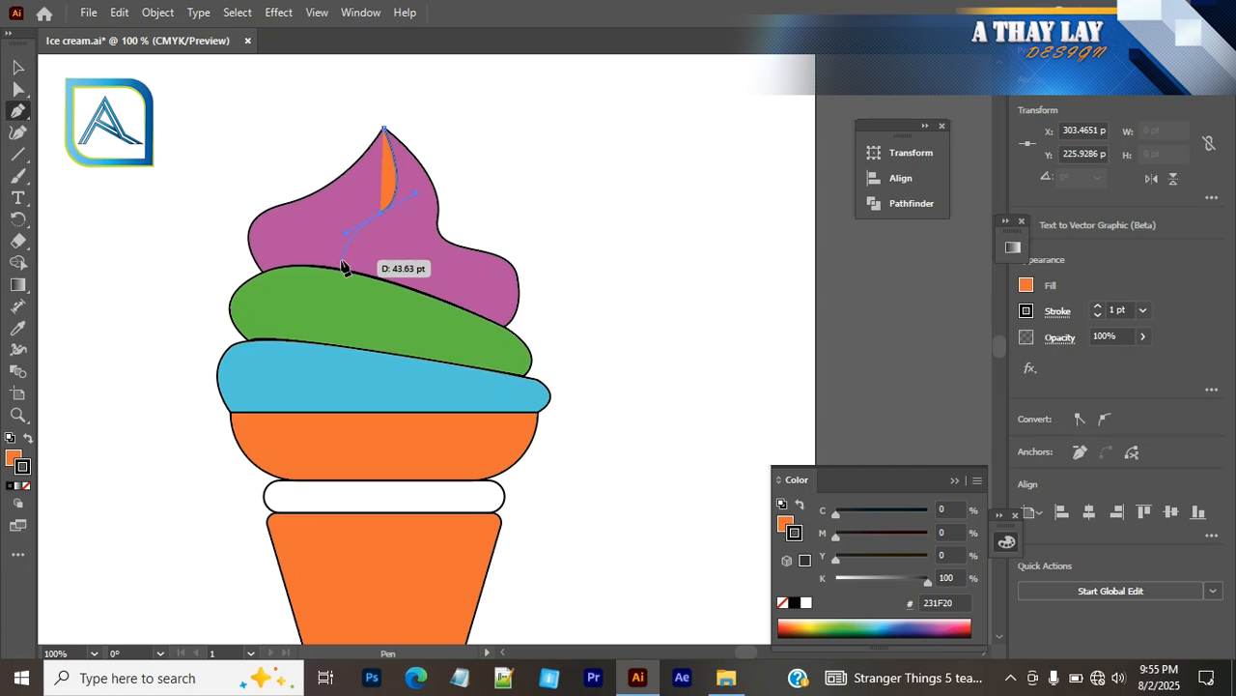
pyautogui.click(343, 268)
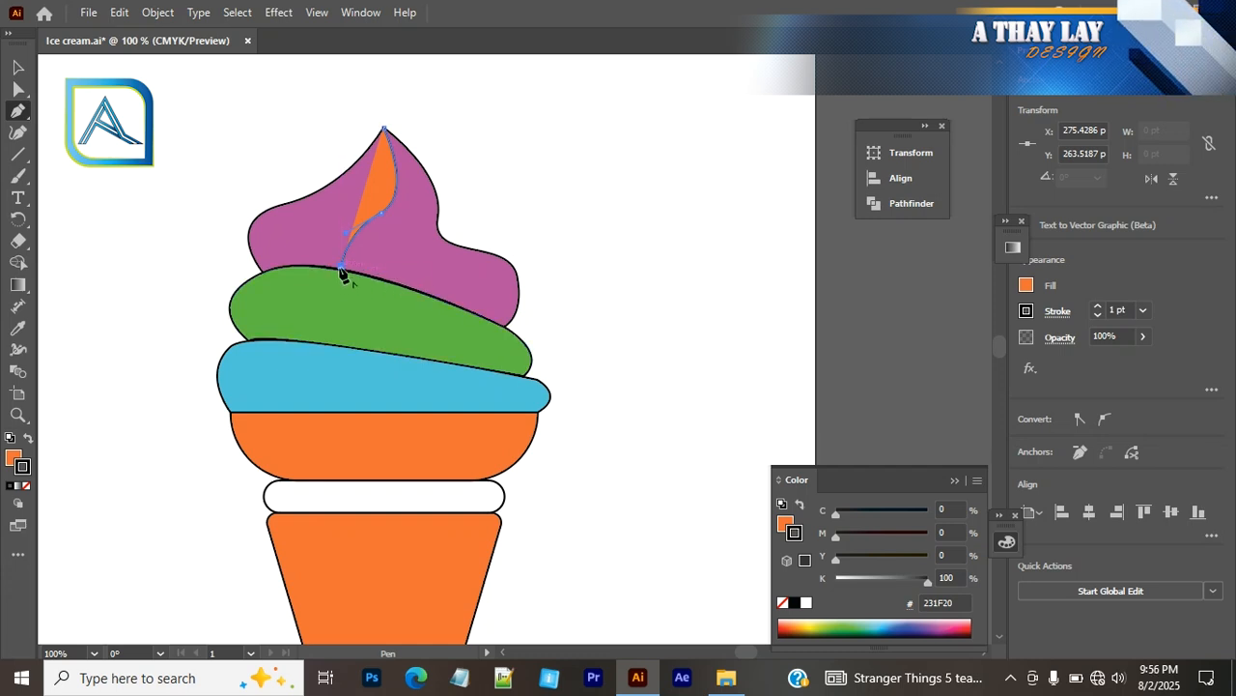
pyautogui.keyDown('ctrl'); pyautogui.click(512, 160); pyautogui.keyUp('ctrl')
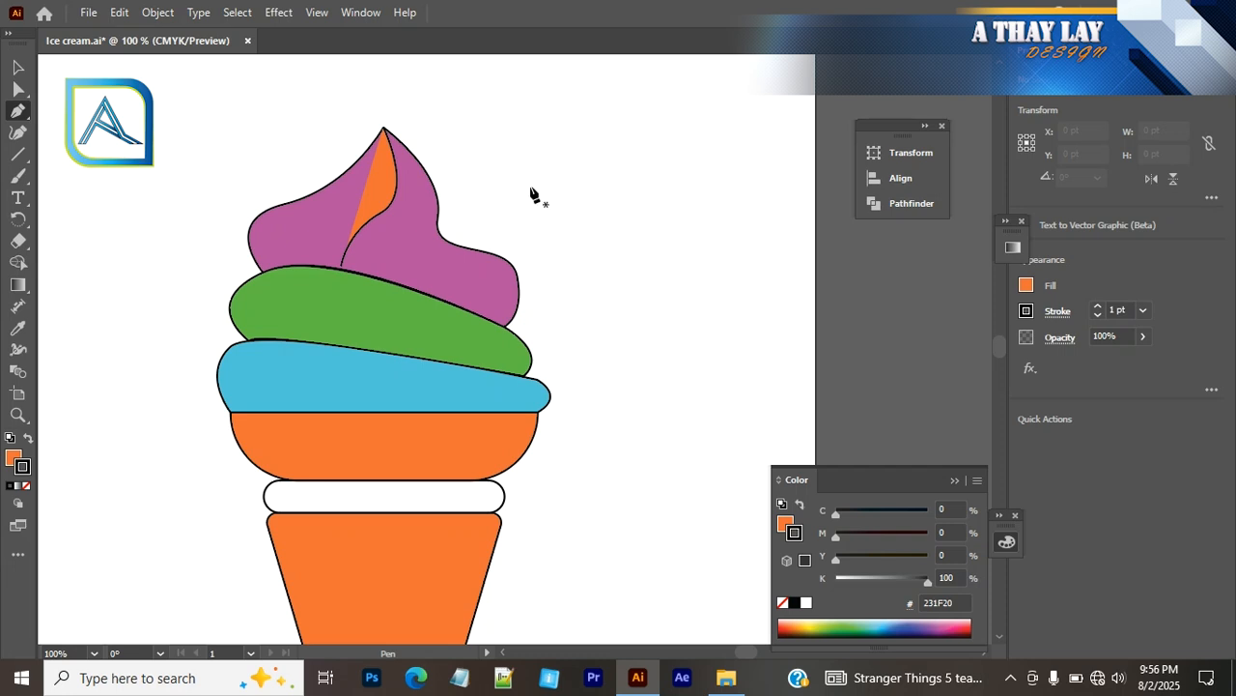
# Step: Fill the S-shaped path on the magenta swirl with the yellow swatch labelled F2DC16 using the Eyedropper, and deselect it
pyautogui.scroll(3, 532, 194)
pyautogui.scroll(1, 532, 191)
pyautogui.scroll(-1, 532, 191)
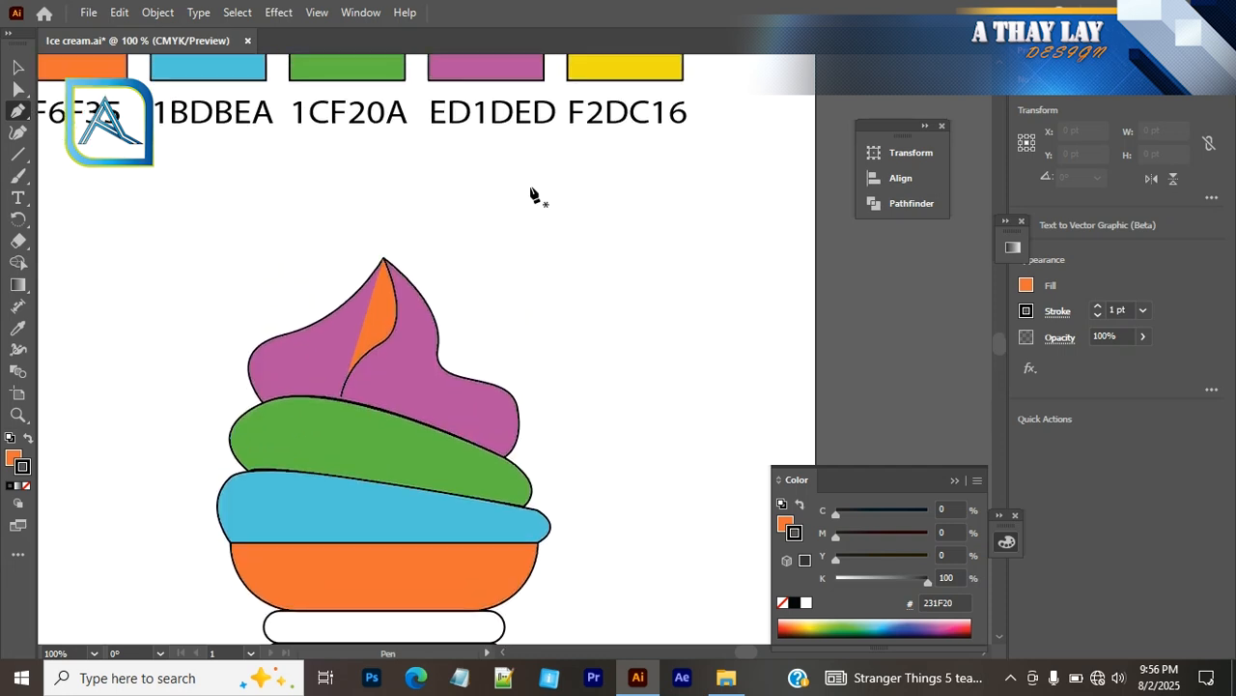
pyautogui.scroll(-4, 532, 192)
pyautogui.scroll(4, 532, 191)
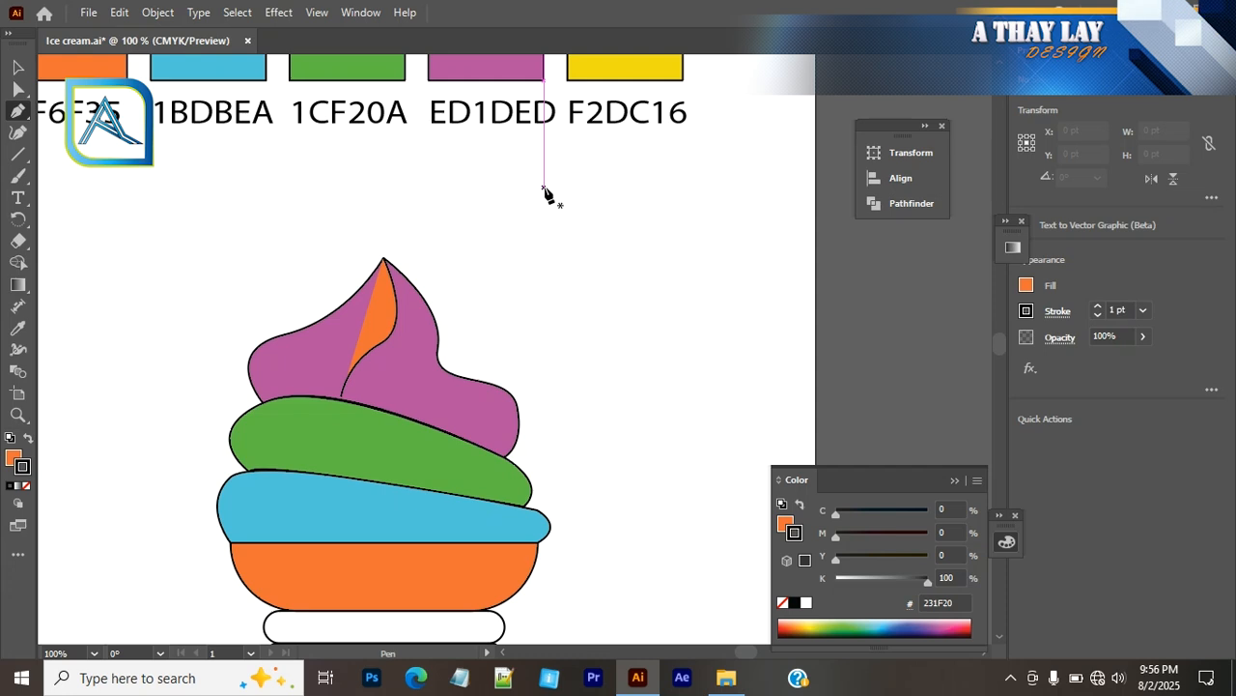
pyautogui.click(392, 317)
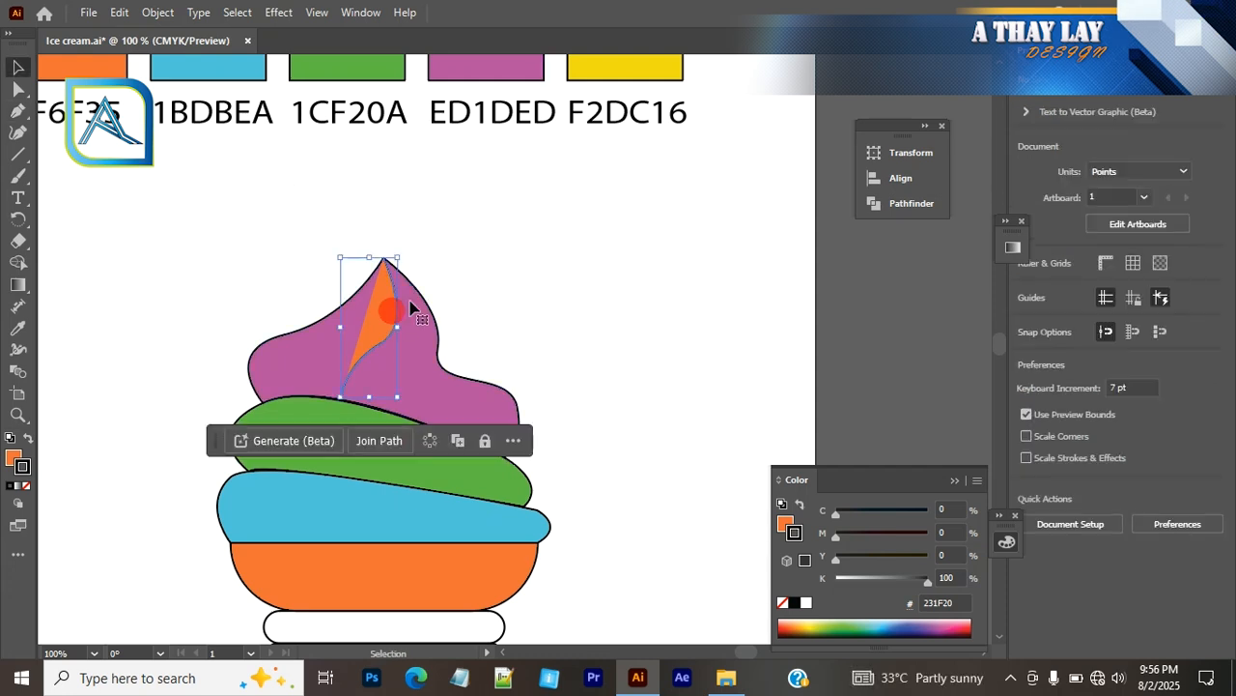
pyautogui.click(21, 327)
pyautogui.click(676, 75)
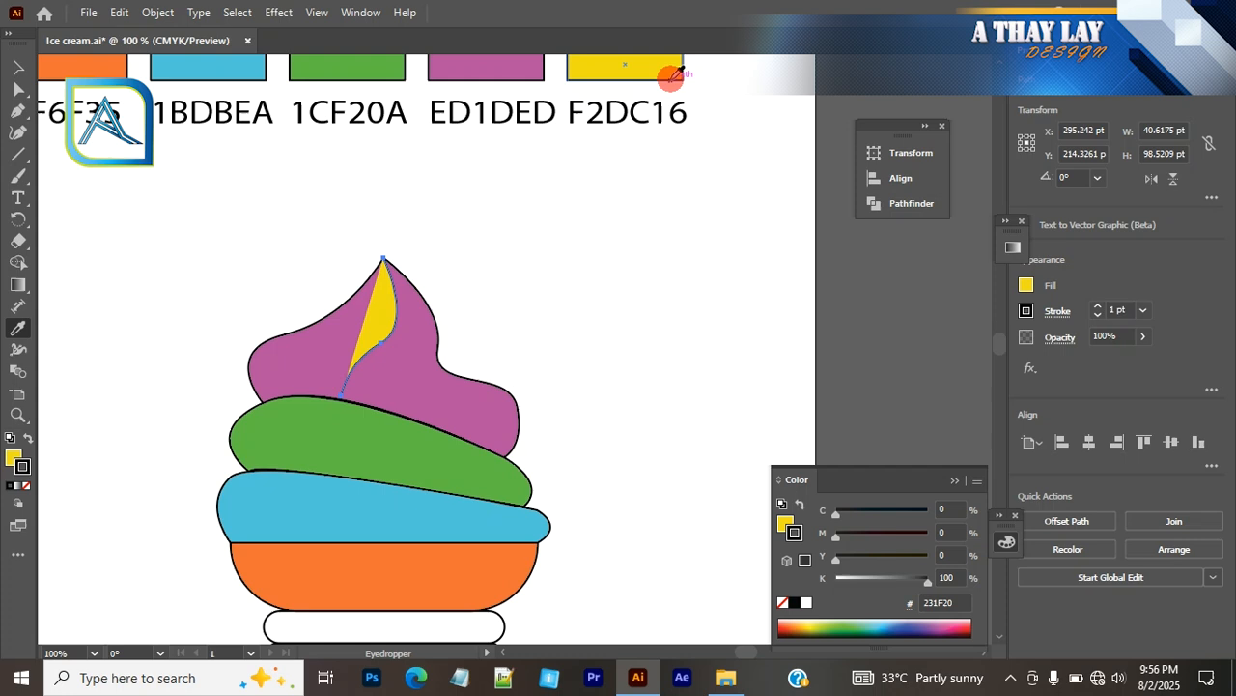
pyautogui.click(694, 204)
pyautogui.click(670, 75)
pyautogui.press('v')
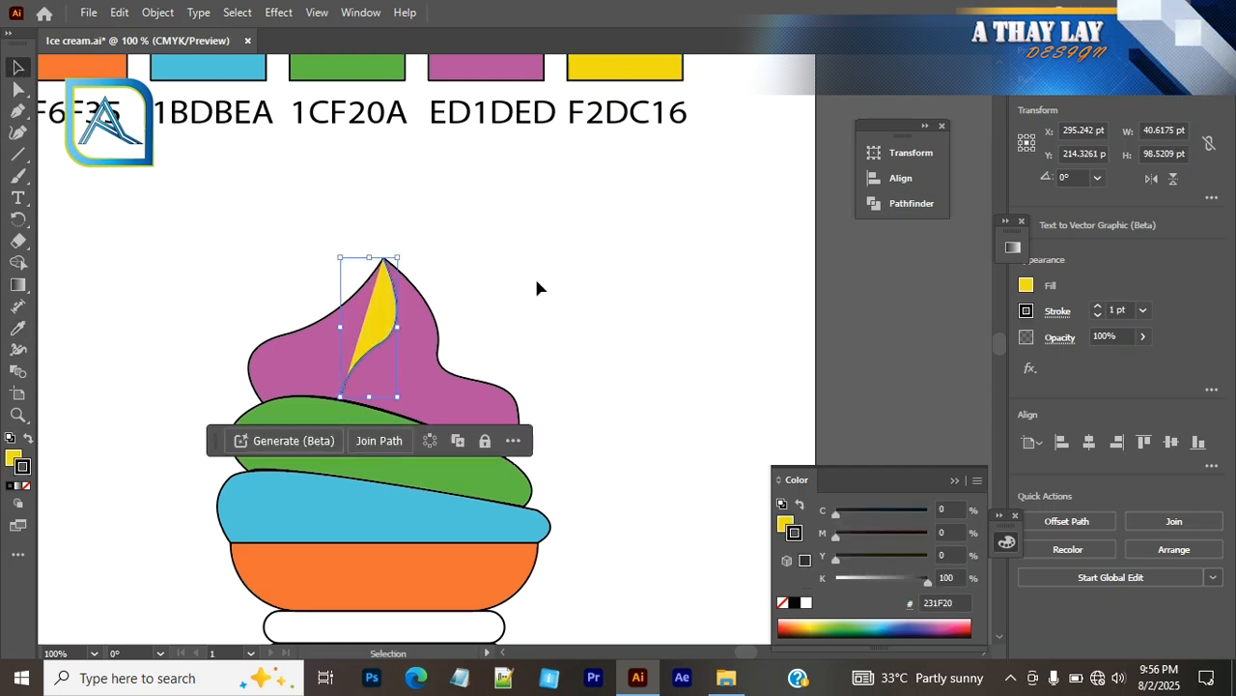
pyautogui.scroll(-2, 538, 279)
pyautogui.scroll(-2, 585, 279)
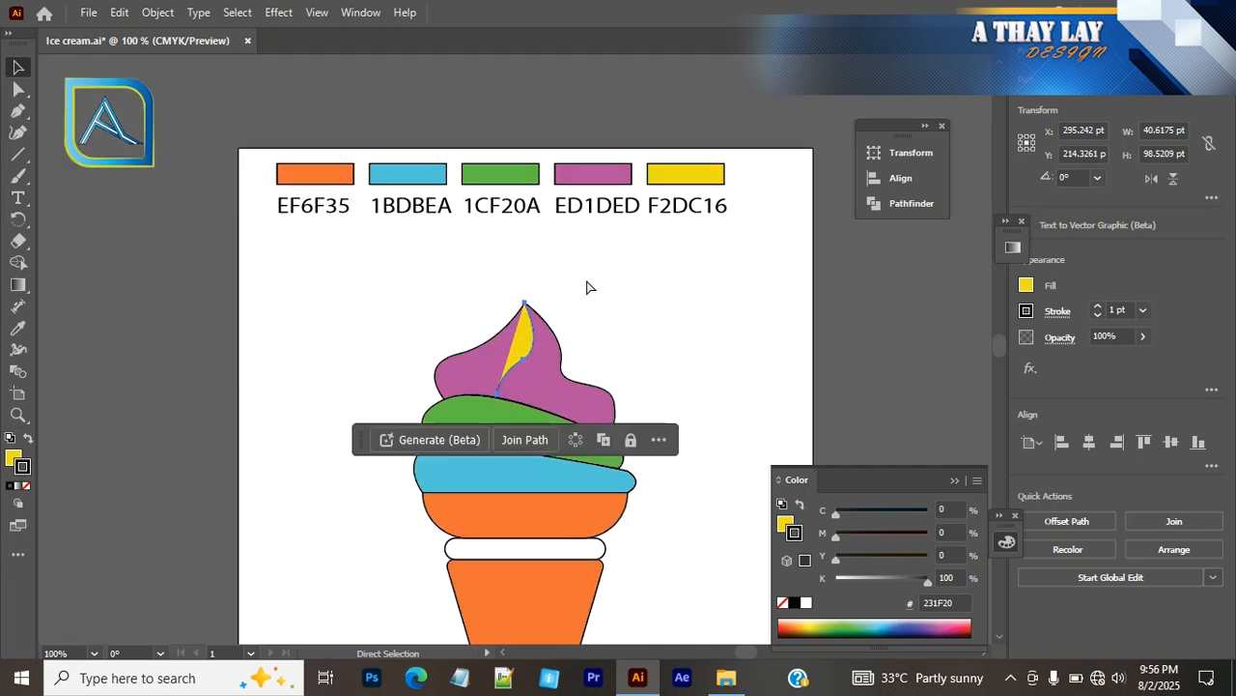
pyautogui.click(647, 311)
pyautogui.scroll(-2, 652, 329)
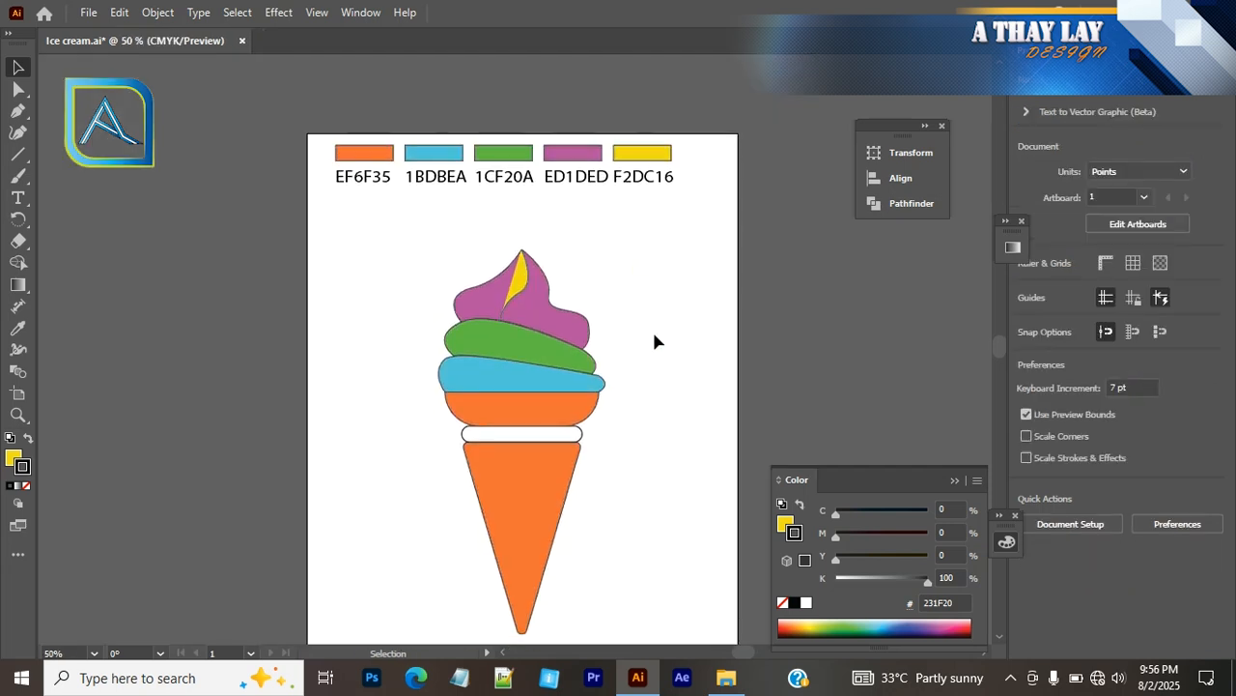
pyautogui.scroll(1, 654, 335)
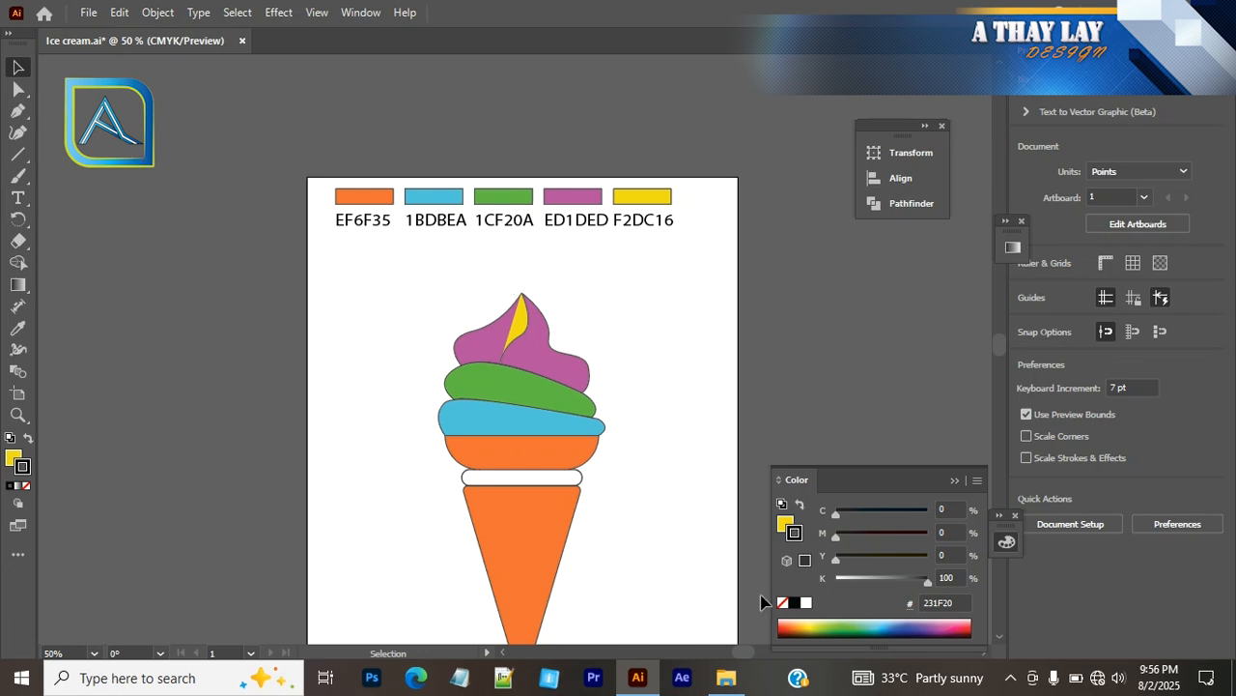
pyautogui.click(1010, 677)
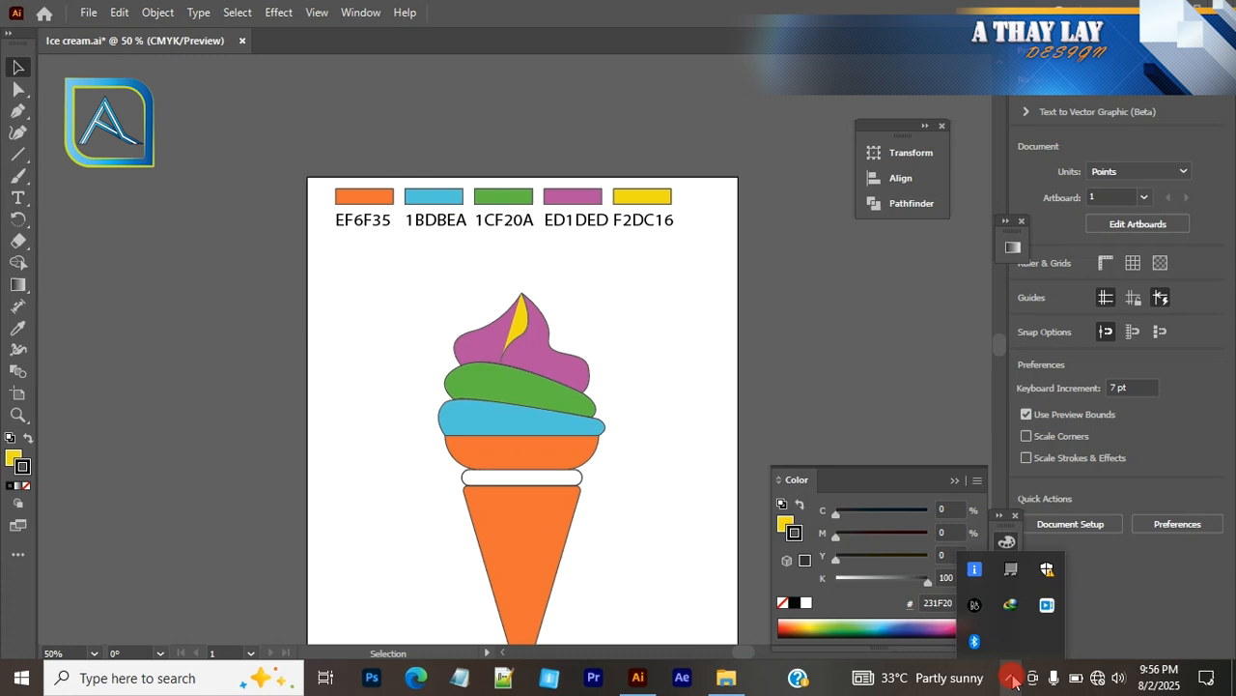
pyautogui.click(1046, 603)
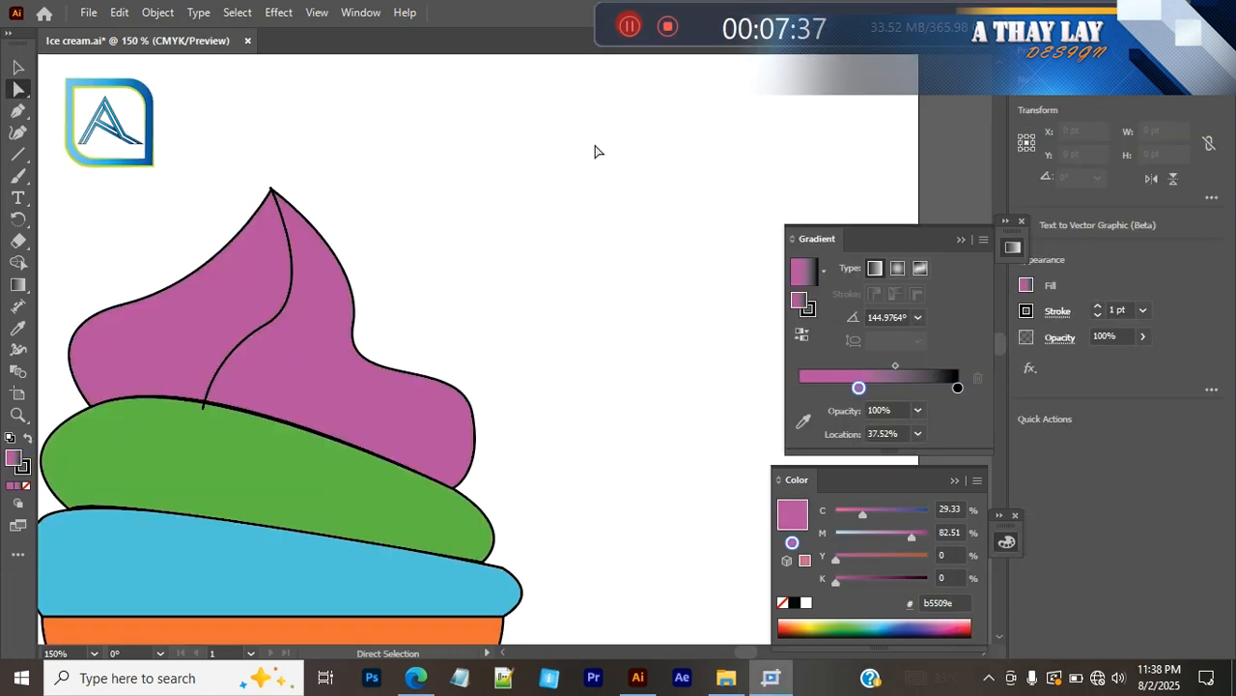
# Step: Draw an upward-arching Pen path across the green layer, from its left edge to its right edge, and end the path
pyautogui.scroll(-3, 575, 222)
pyautogui.moveTo(499, 262); pyautogui.dragTo(670, 276)
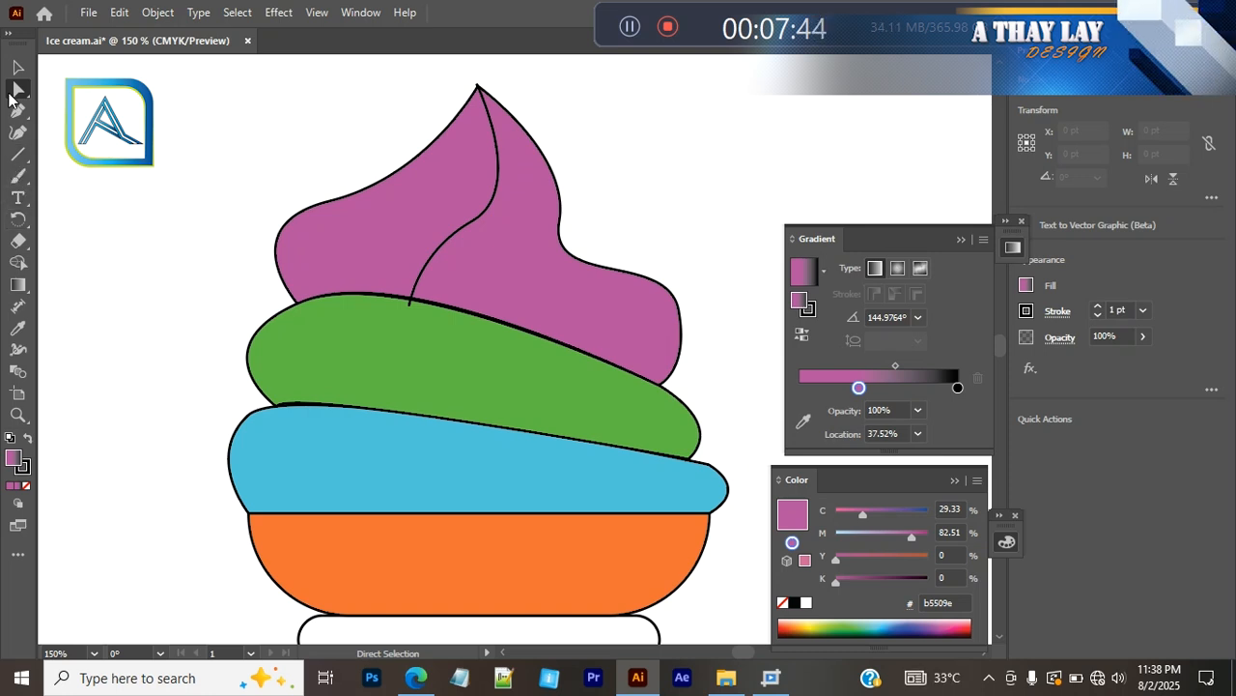
pyautogui.click(248, 354)
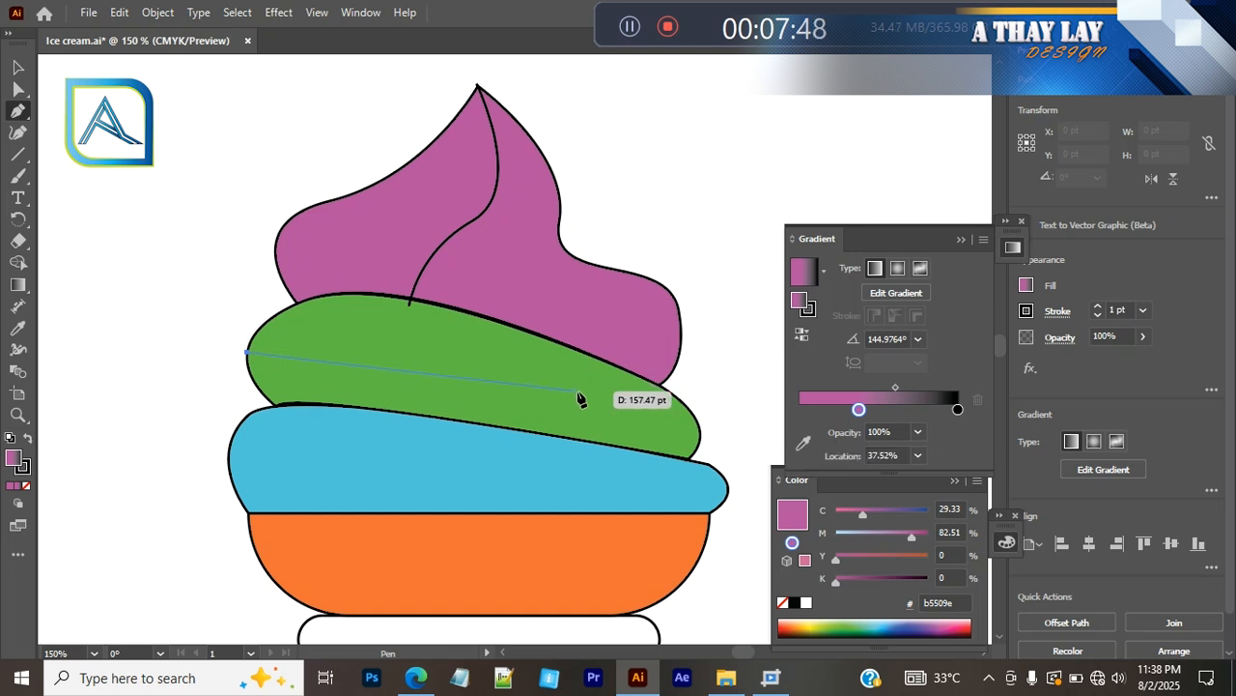
pyautogui.click(699, 441)
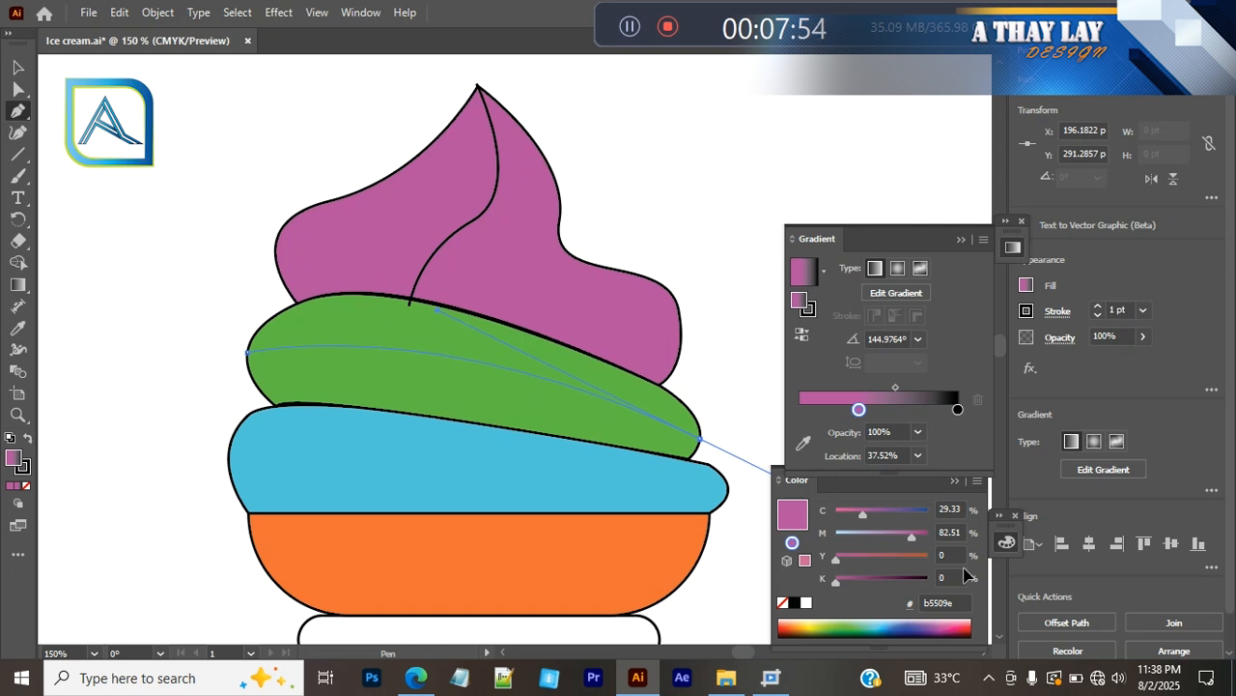
pyautogui.moveTo(964, 570); pyautogui.dragTo(963, 569)
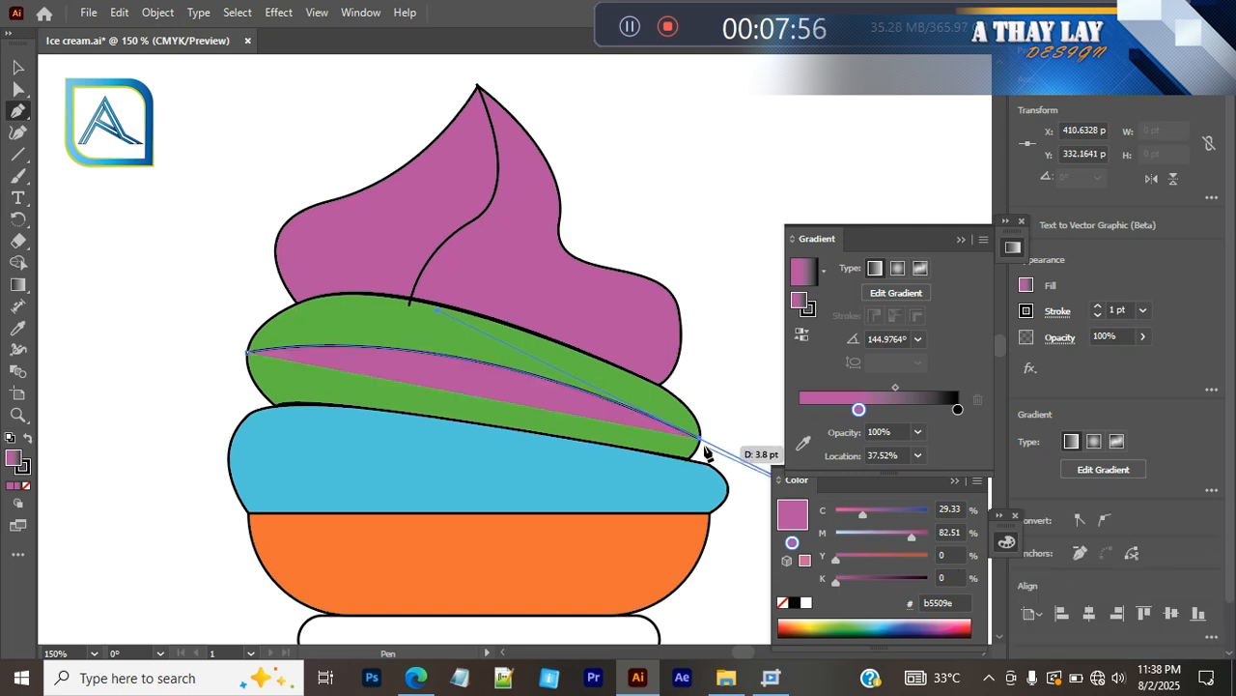
pyautogui.keyDown('ctrl'); pyautogui.click(728, 373); pyautogui.keyUp('ctrl')
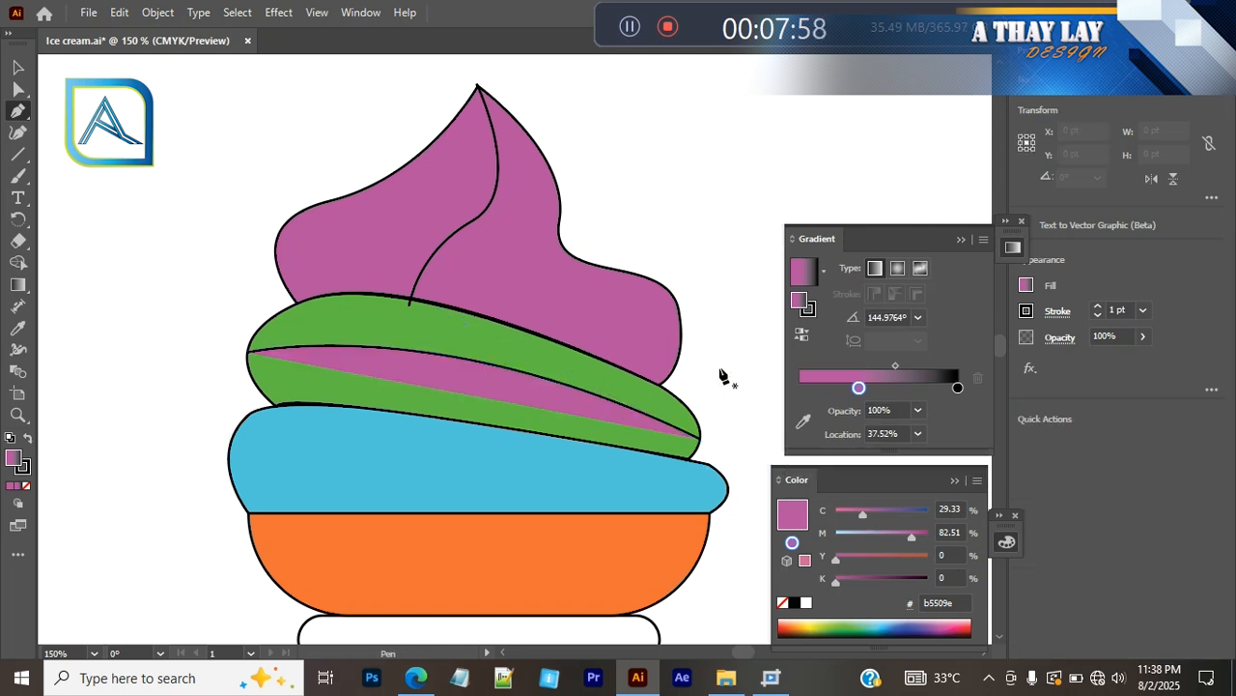
# Step: Undo the arched Pen path drawn across the green layer
pyautogui.click(707, 375)
pyautogui.click(511, 409)
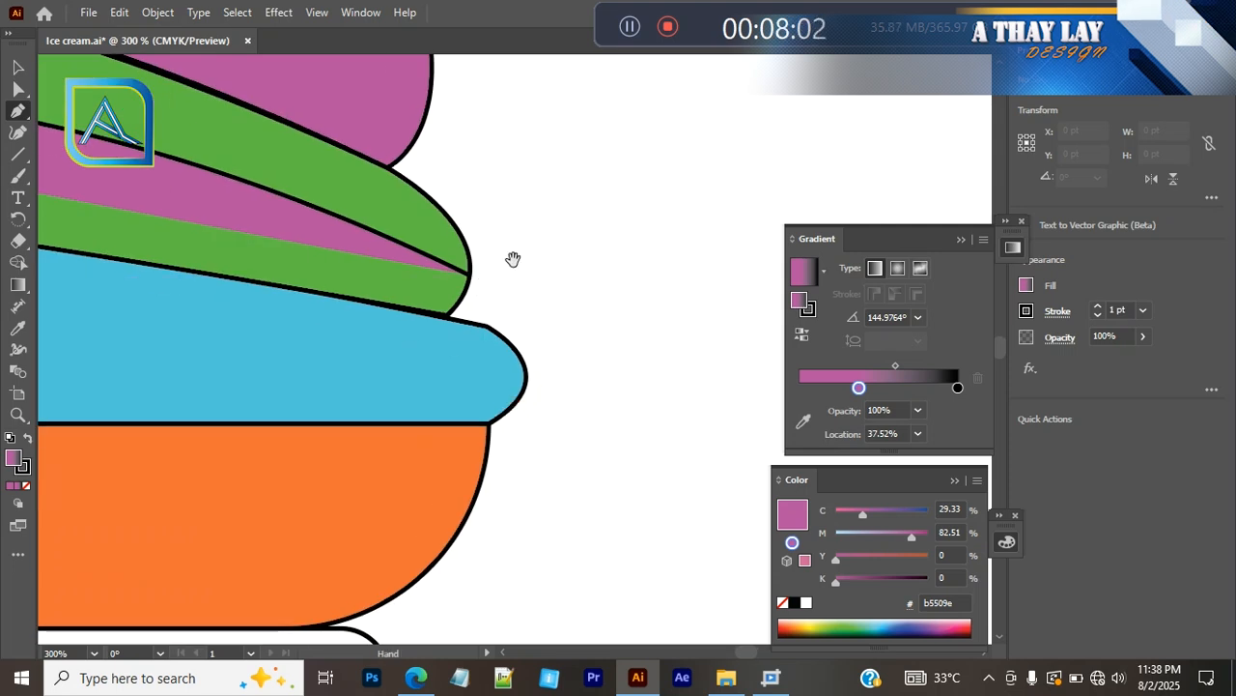
pyautogui.moveTo(527, 268); pyautogui.dragTo(719, 311)
pyautogui.moveTo(381, 258); pyautogui.dragTo(650, 291)
pyautogui.moveTo(163, 252); pyautogui.dragTo(371, 346)
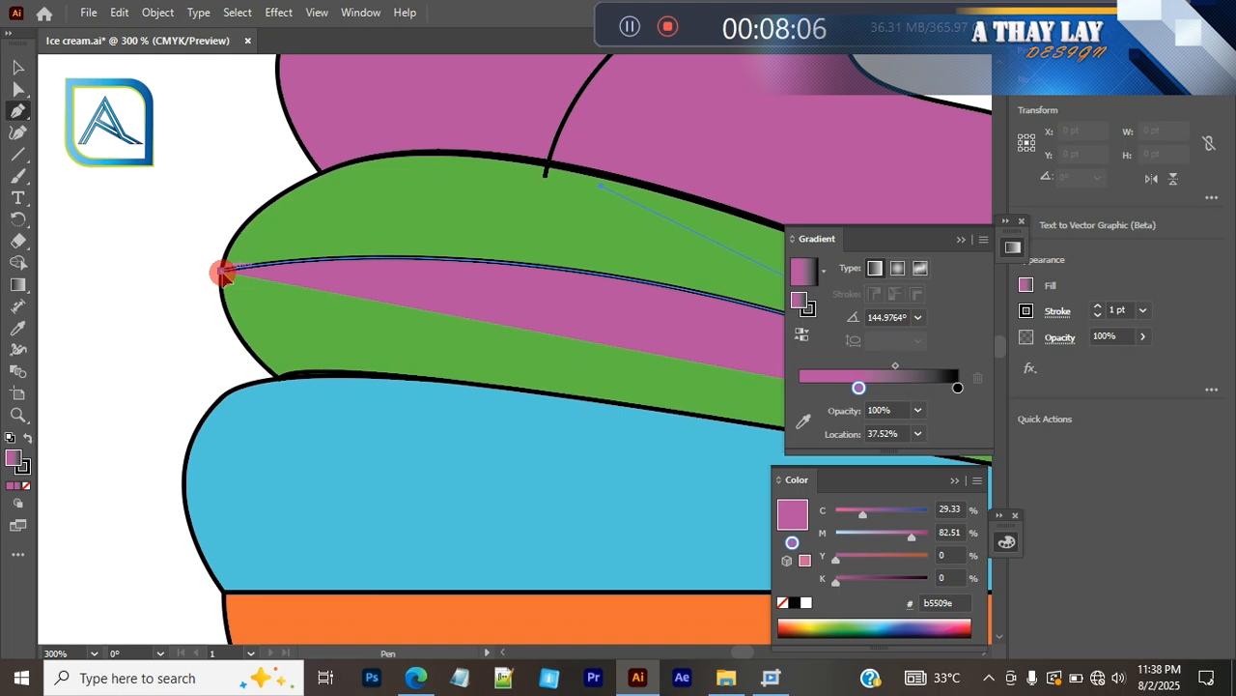
pyautogui.moveTo(221, 272); pyautogui.dragTo(208, 279)
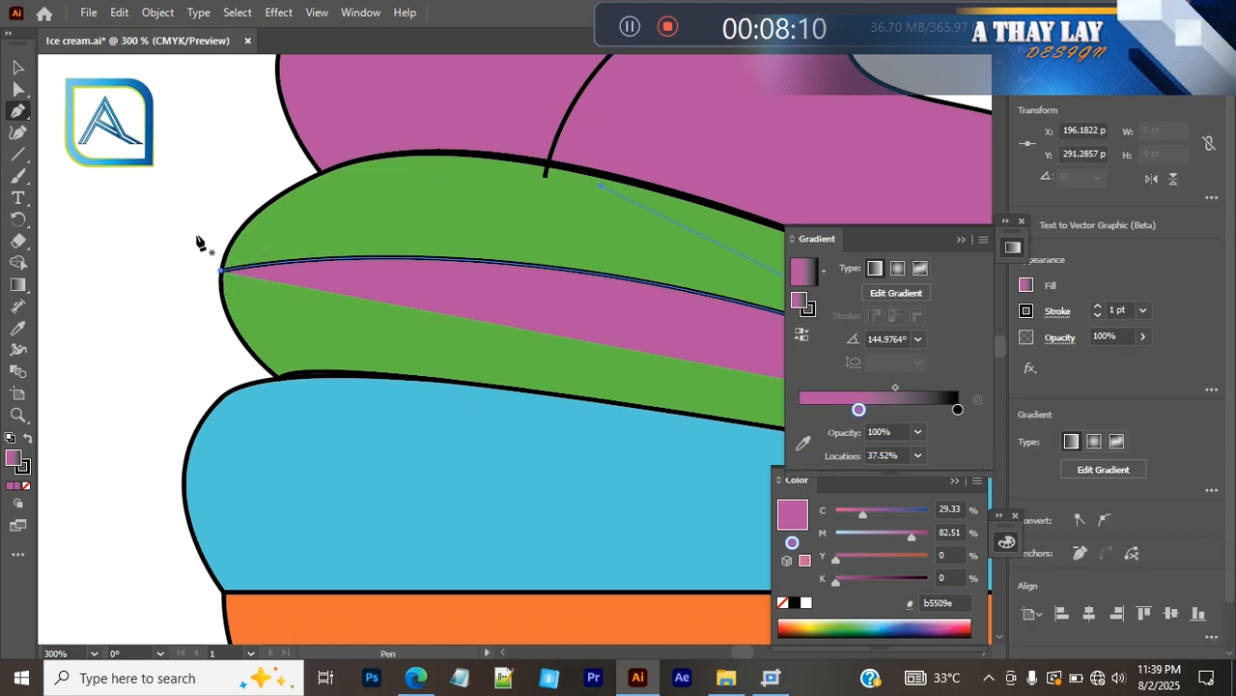
pyautogui.hotkey('ctrl', 'z')
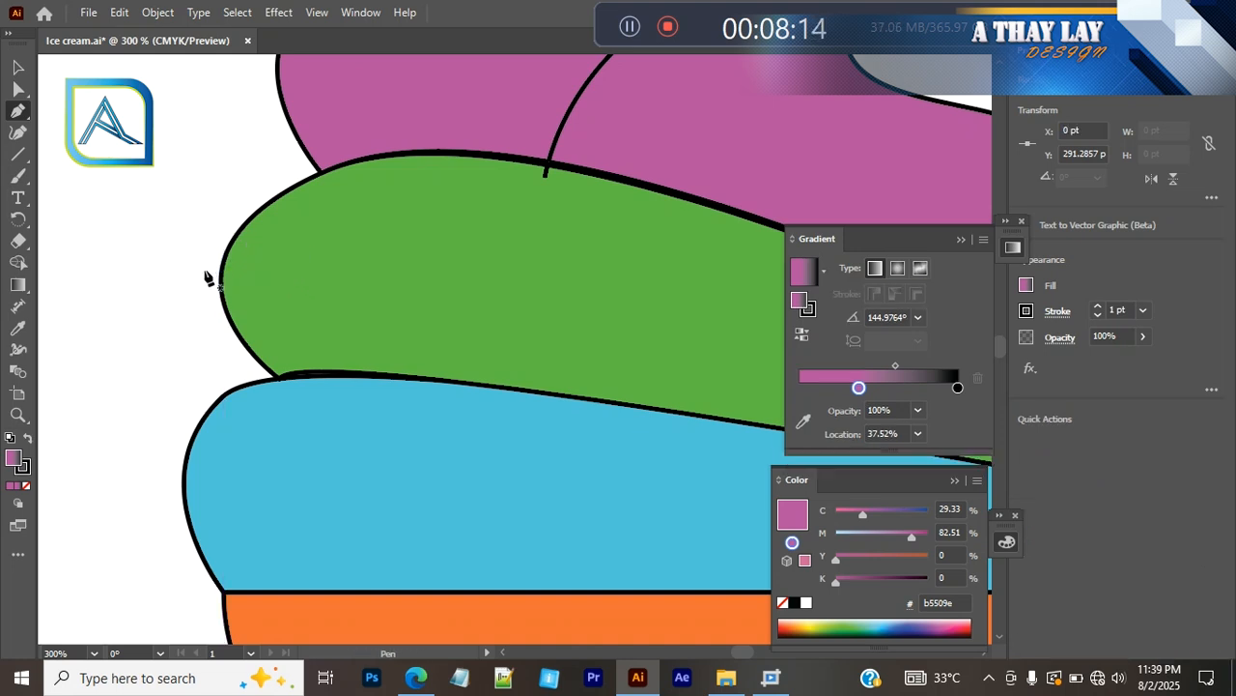
# Step: Draw an arching Pen path across the green layer, extending slightly past both its left and right edges, and end the path
pyautogui.moveTo(203, 270); pyautogui.dragTo(326, 277)
pyautogui.scroll(-2, 411, 290)
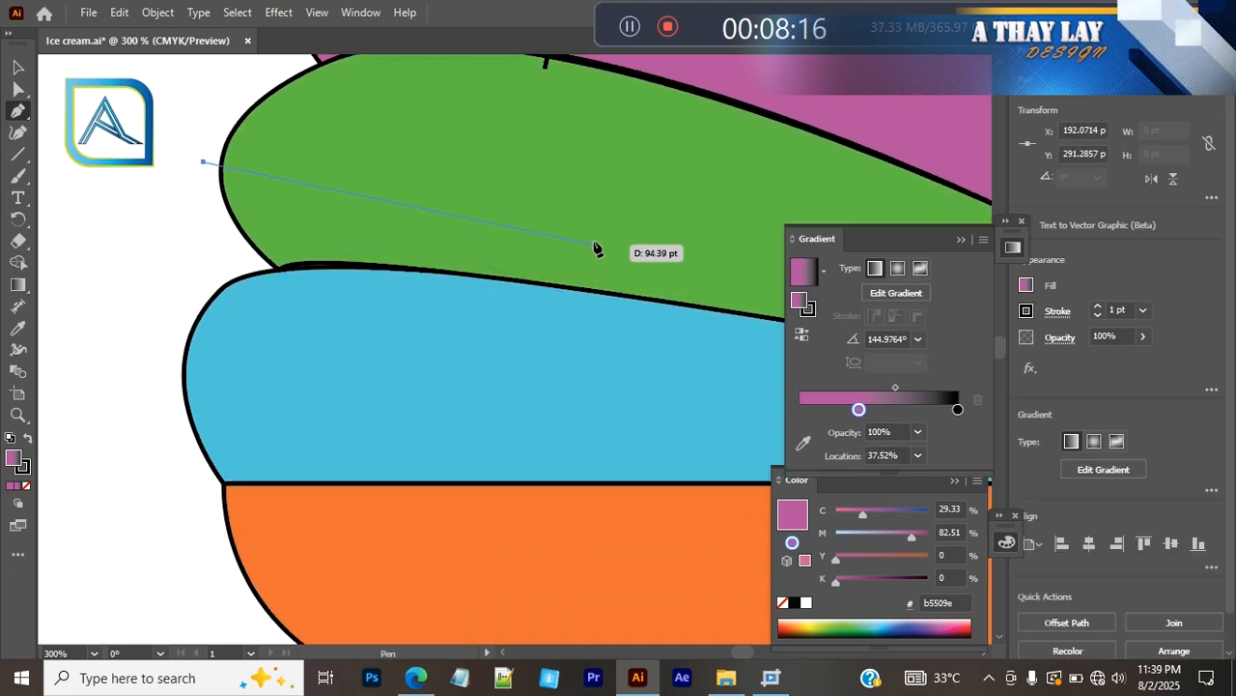
pyautogui.moveTo(638, 217); pyautogui.dragTo(101, 260)
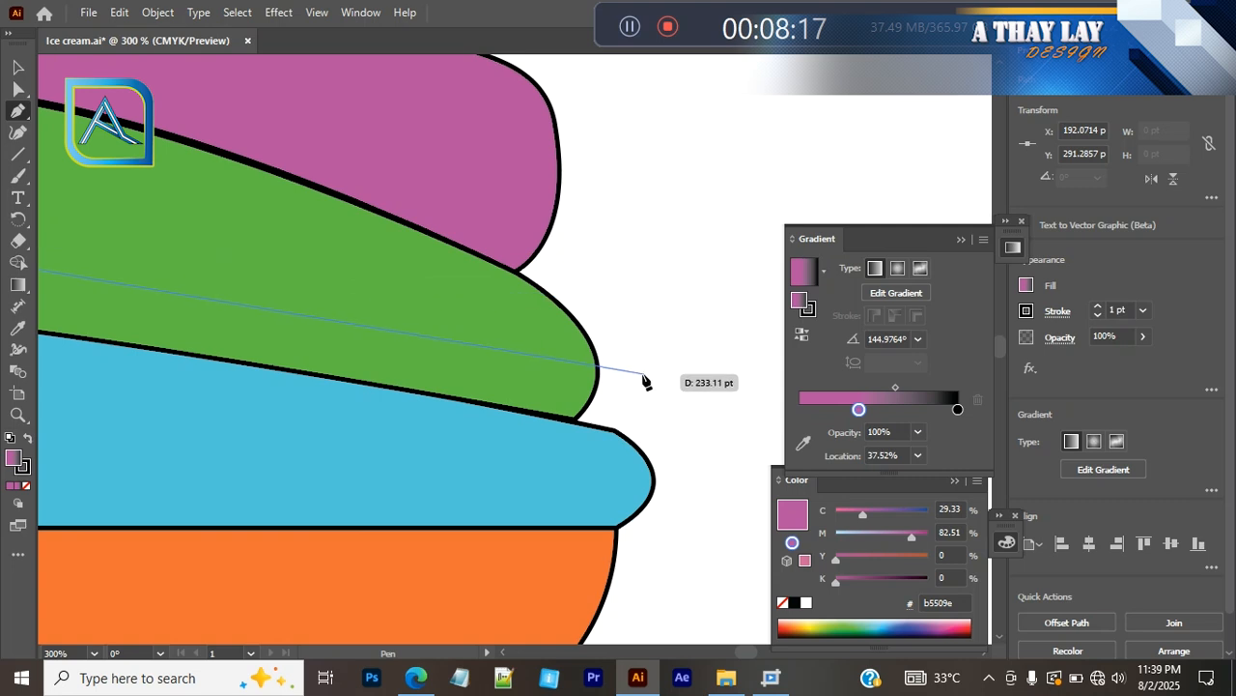
pyautogui.moveTo(639, 373); pyautogui.dragTo(977, 532)
pyautogui.moveTo(666, 333); pyautogui.dragTo(920, 378)
pyautogui.moveTo(235, 311); pyautogui.dragTo(480, 343)
pyautogui.moveTo(276, 334); pyautogui.dragTo(80, 352)
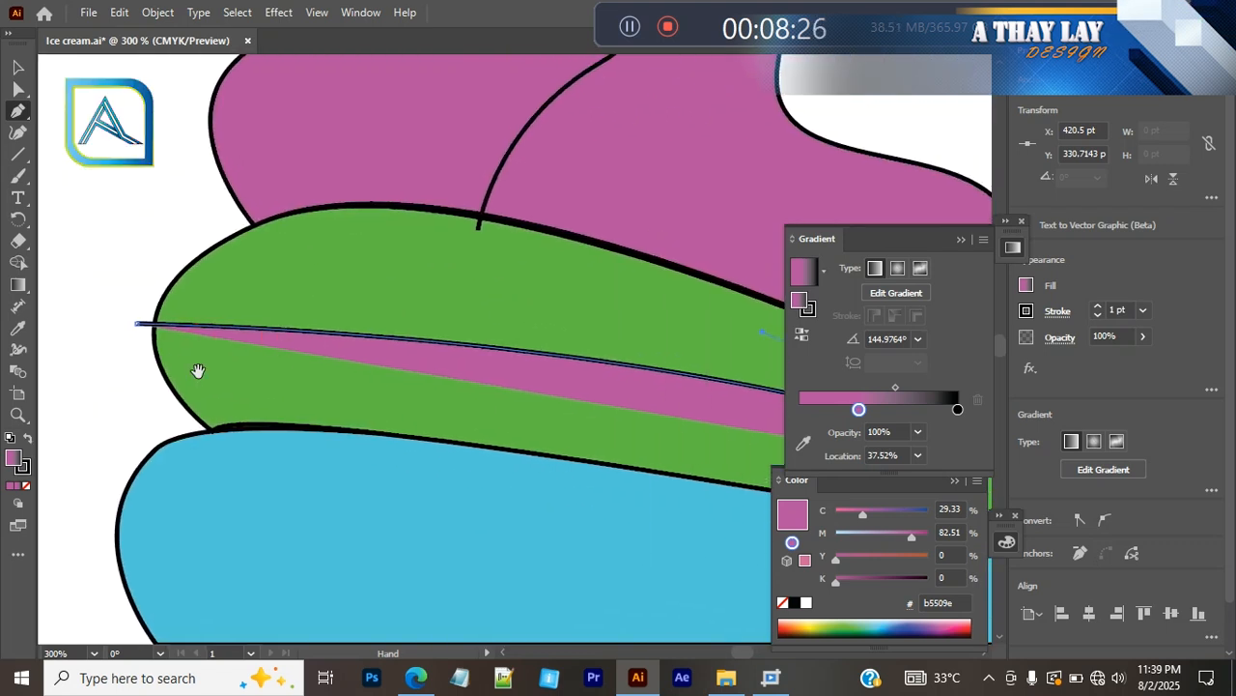
pyautogui.scroll(-5, 303, 321)
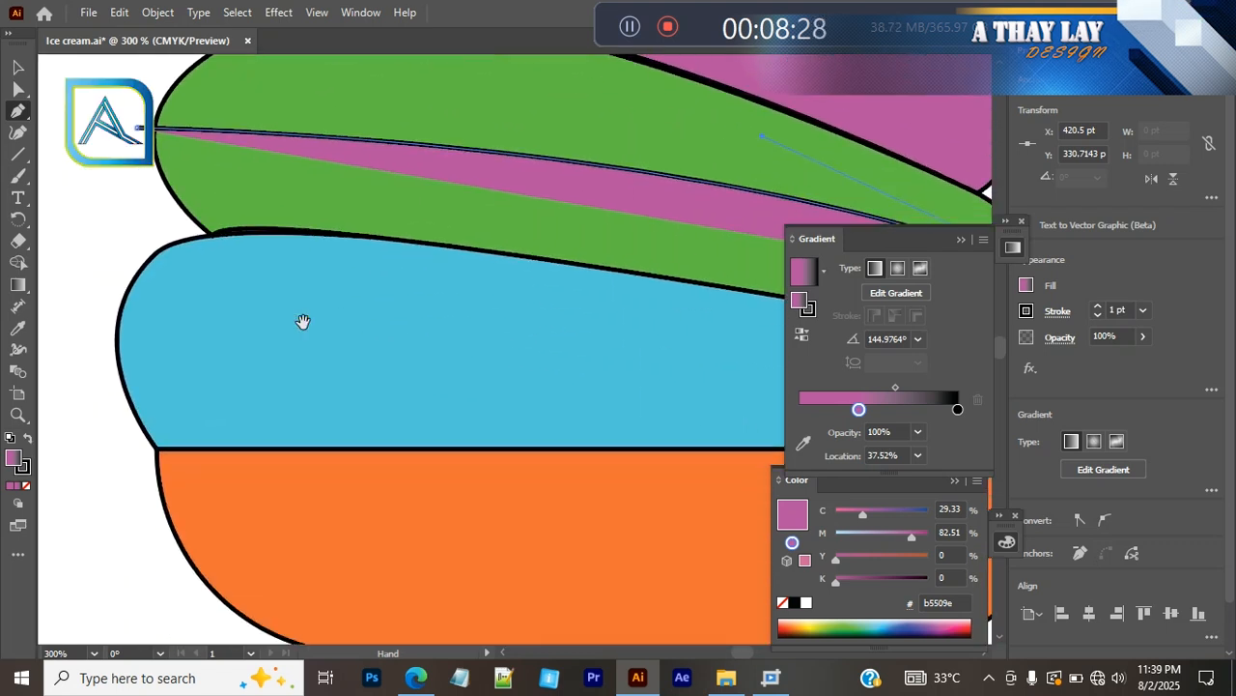
pyautogui.scroll(1, 304, 329)
pyautogui.scroll(-3, 303, 329)
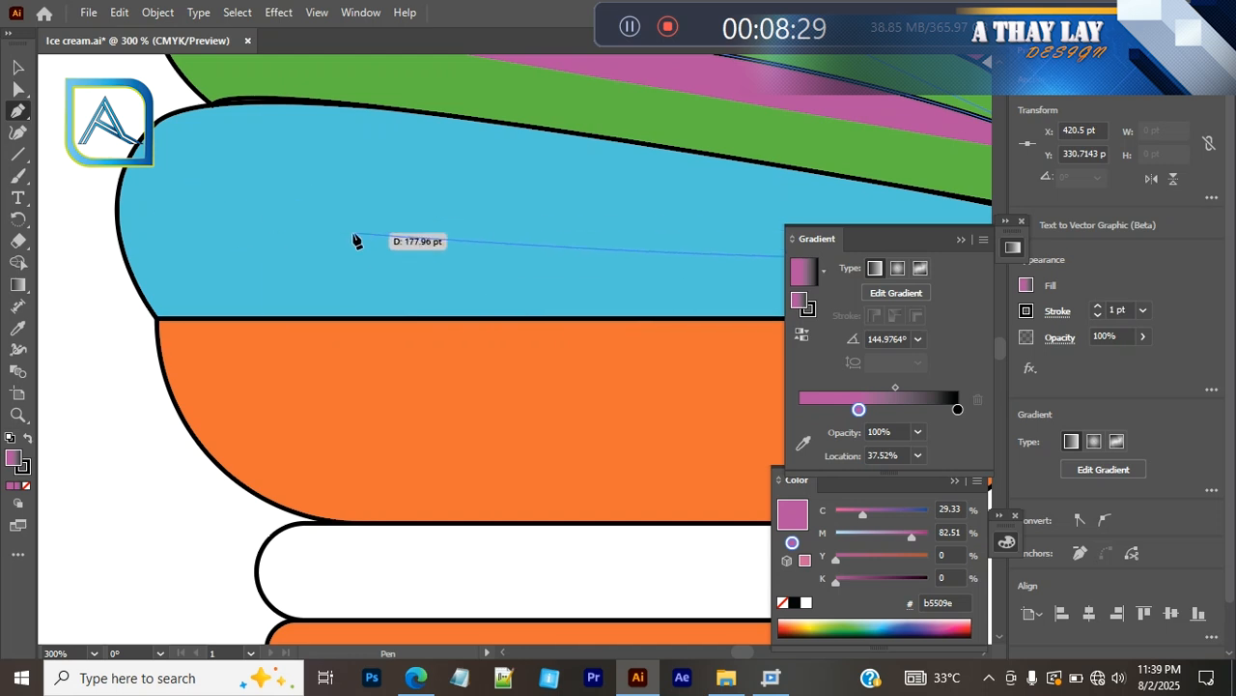
pyautogui.moveTo(364, 237); pyautogui.dragTo(226, 251)
pyautogui.hotkey('ctrl', '-')
pyautogui.hotkey('ctrl', '-')
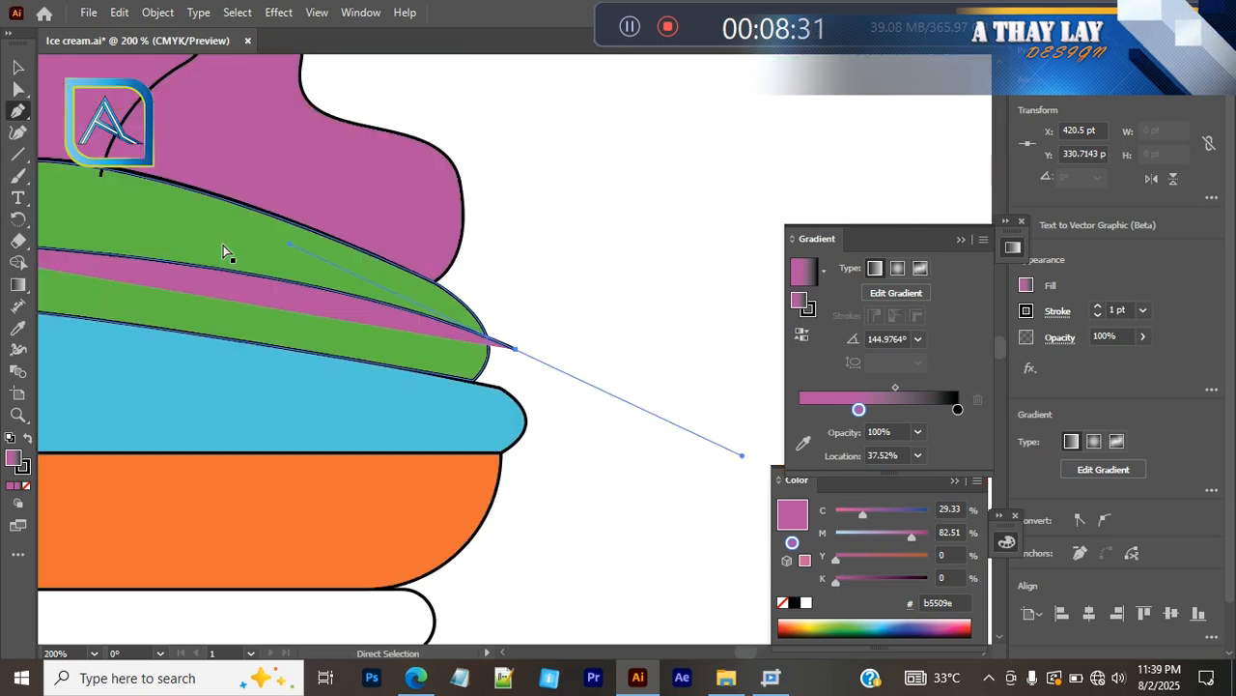
pyautogui.keyDown('ctrl'); pyautogui.click(567, 291); pyautogui.keyUp('ctrl')
# Step: Draw an arching Pen path about 250 pt wide across the blue layer, extending past both of its side edges, and end the path
pyautogui.moveTo(547, 319); pyautogui.dragTo(668, 151)
pyautogui.moveTo(640, 374); pyautogui.dragTo(660, 451)
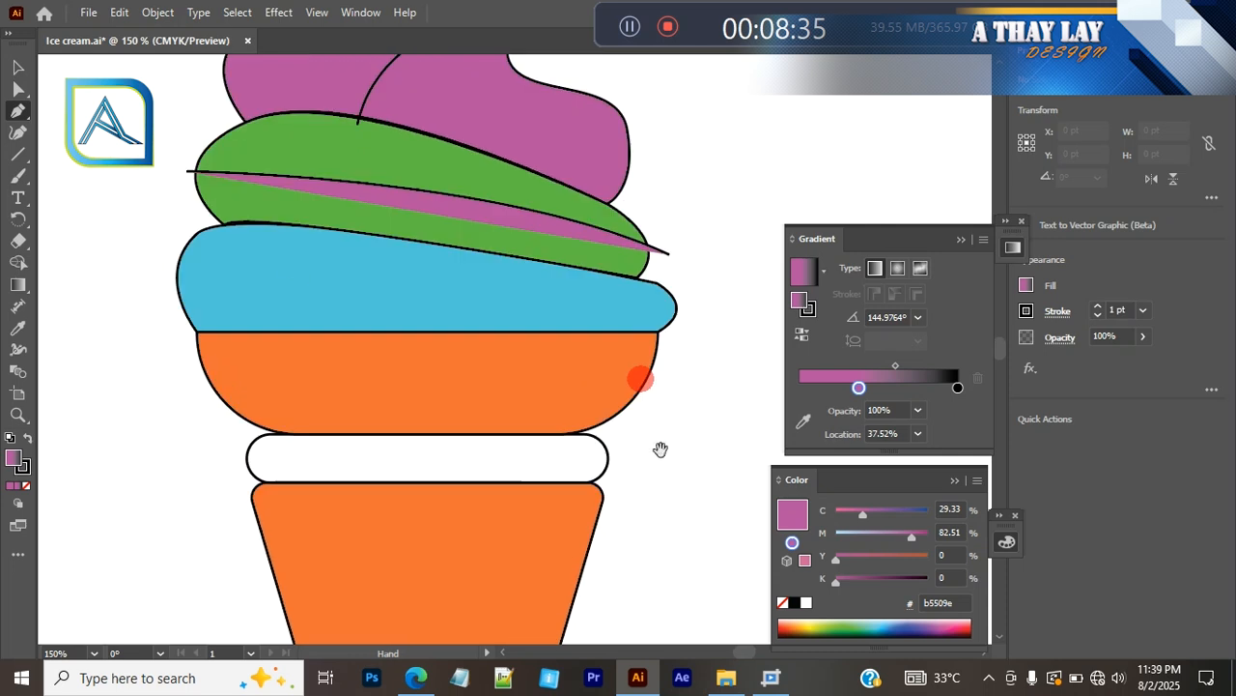
pyautogui.click(160, 272)
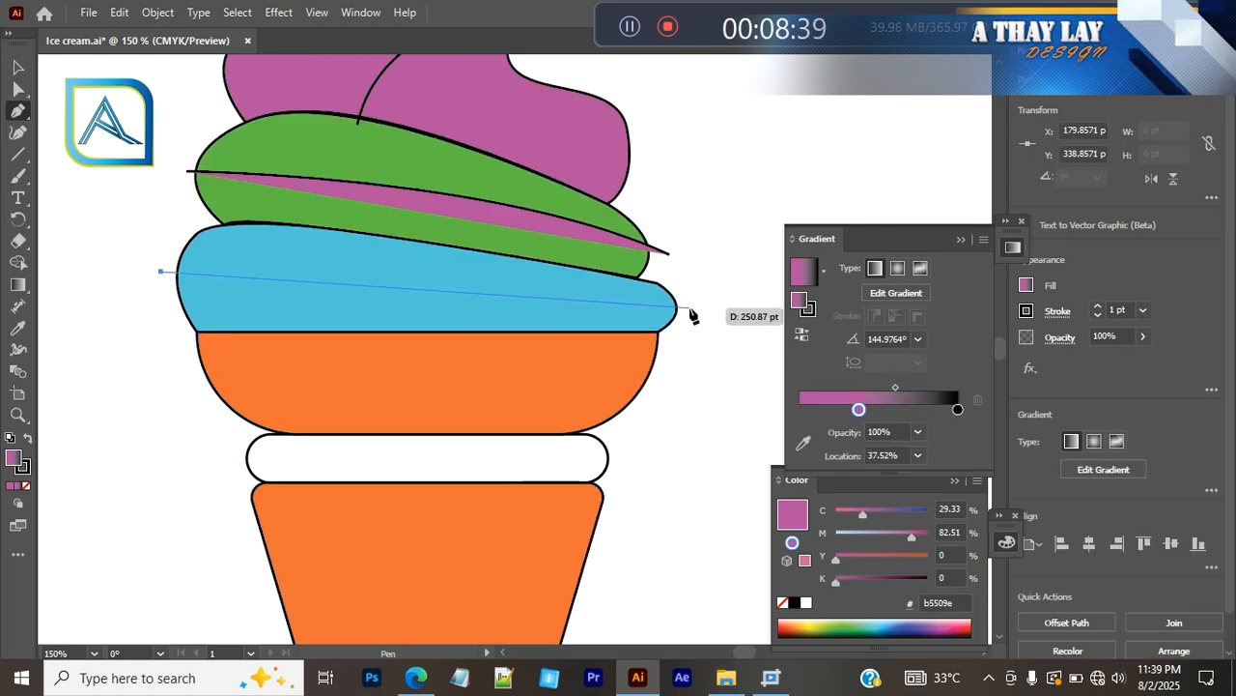
pyautogui.moveTo(689, 308); pyautogui.dragTo(772, 402)
pyautogui.press('space')
pyautogui.moveTo(491, 301); pyautogui.dragTo(819, 328)
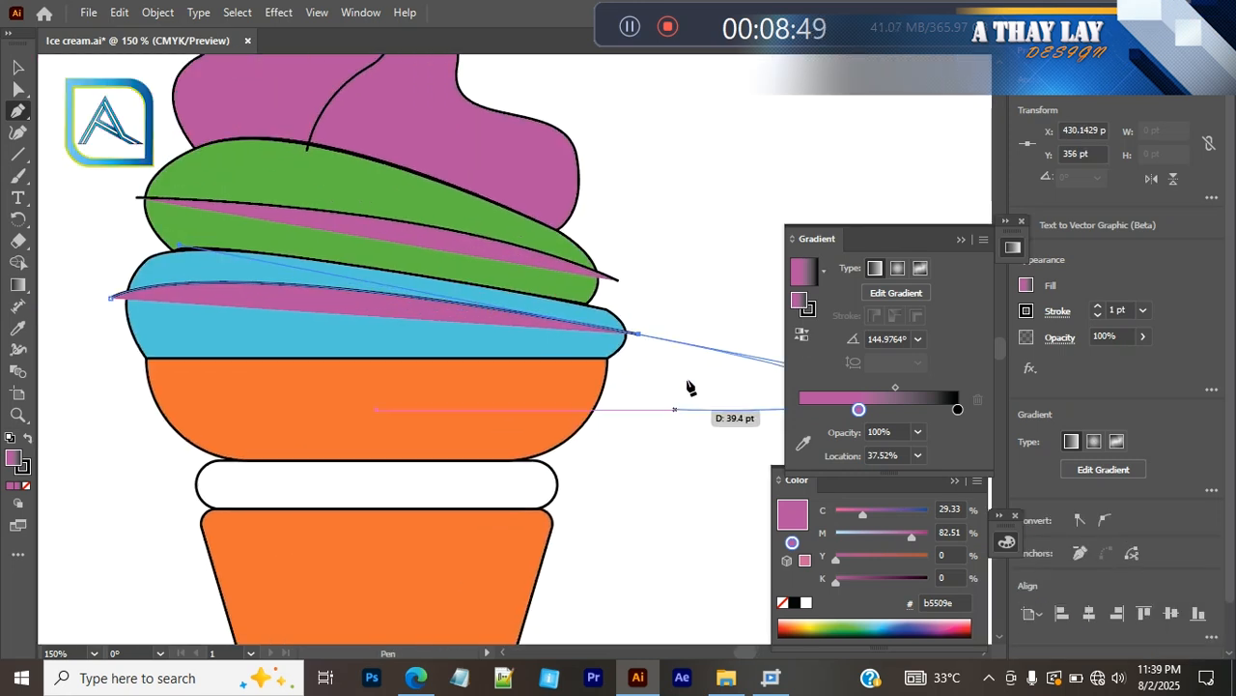
pyautogui.keyDown('ctrl'); pyautogui.click(712, 267); pyautogui.keyUp('ctrl')
# Step: Select the swirl layers, their dividing paths and the orange bowl, and form the green layer's lower and upper bands with Shape Builder
pyautogui.scroll(3, 657, 334)
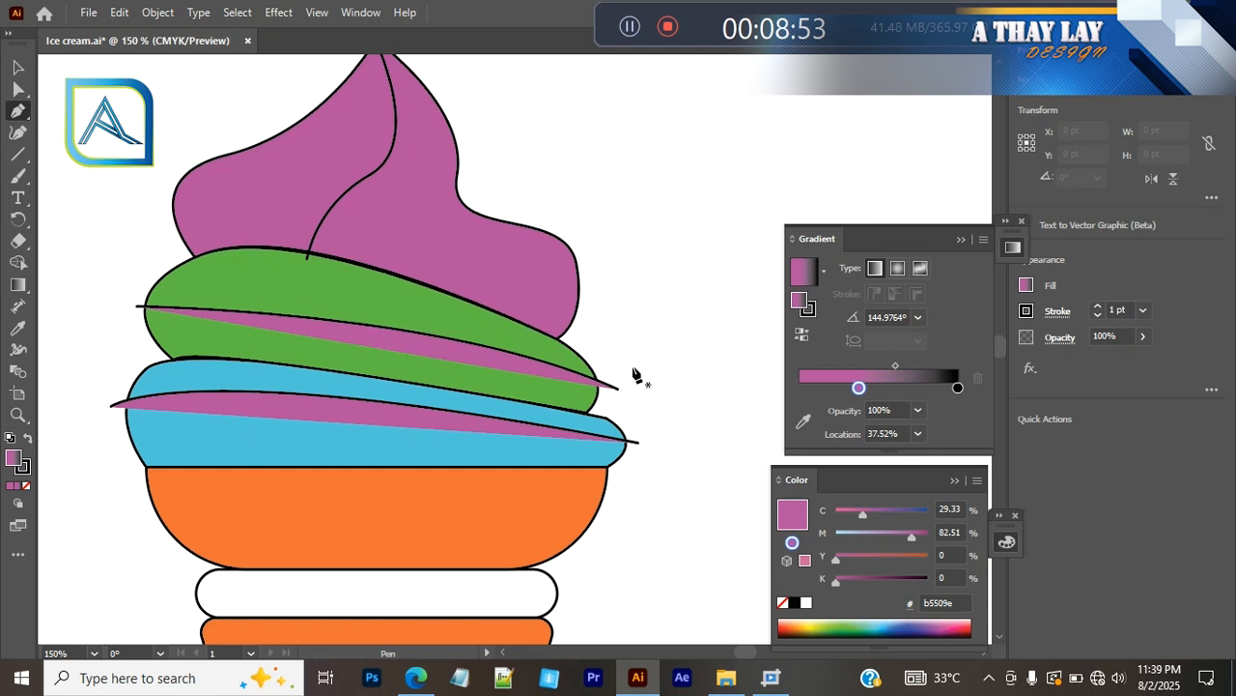
pyautogui.press('v')
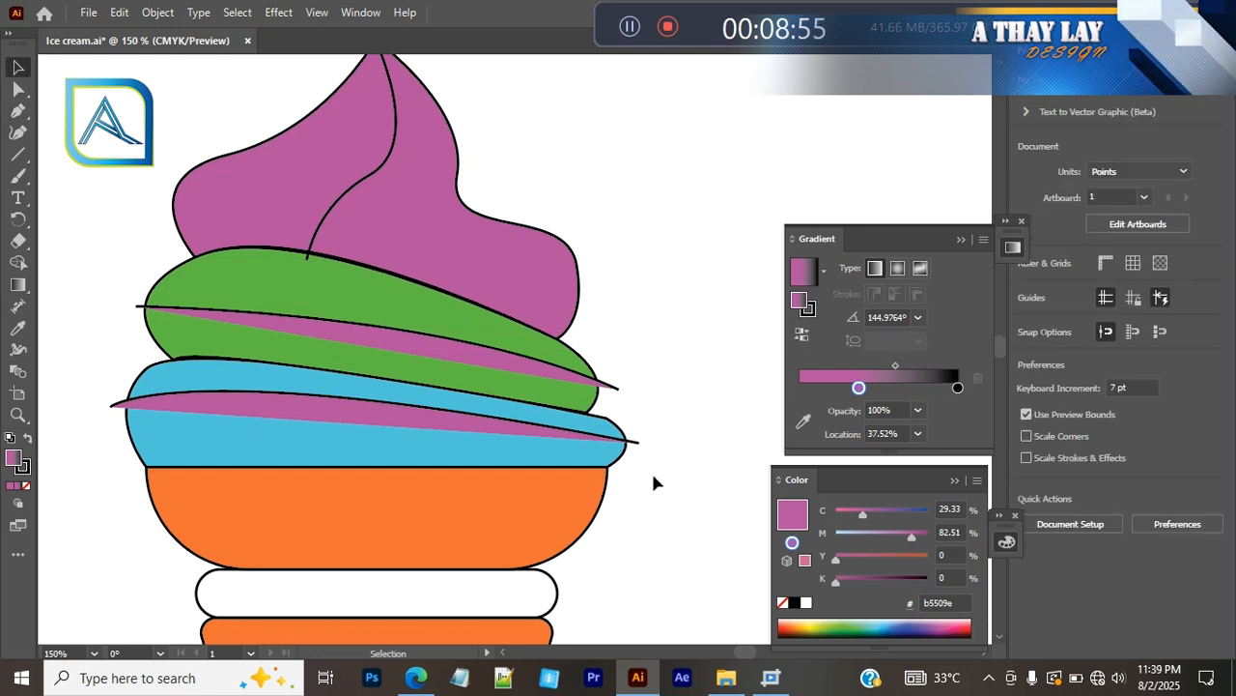
pyautogui.hscroll(-5, 667, 510)
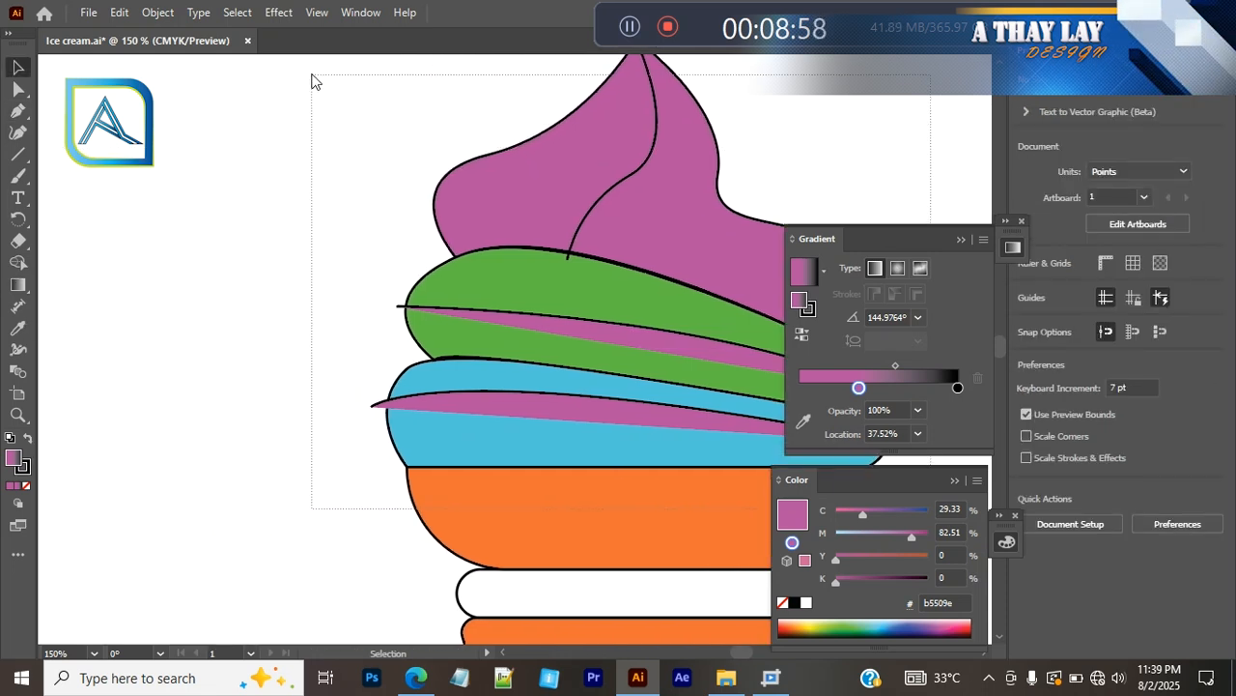
pyautogui.moveTo(312, 74); pyautogui.dragTo(303, 92)
pyautogui.scroll(-2, 193, 240)
pyautogui.moveTo(467, 317); pyautogui.dragTo(204, 348)
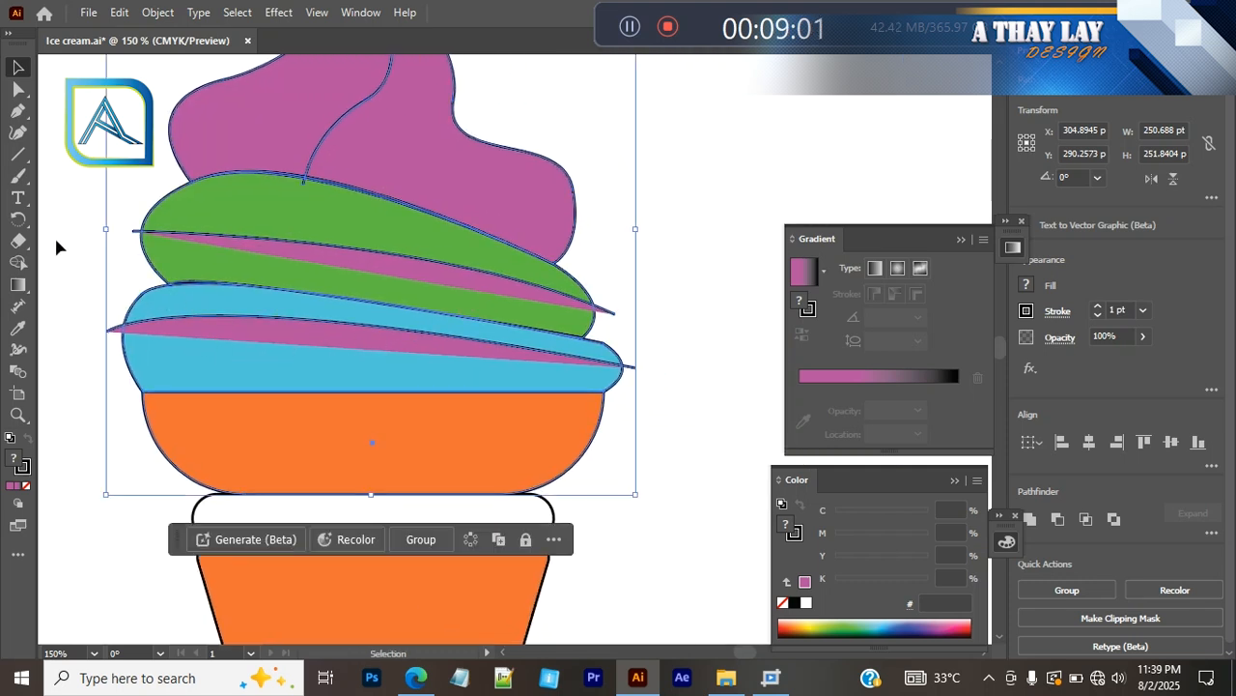
pyautogui.click(17, 262)
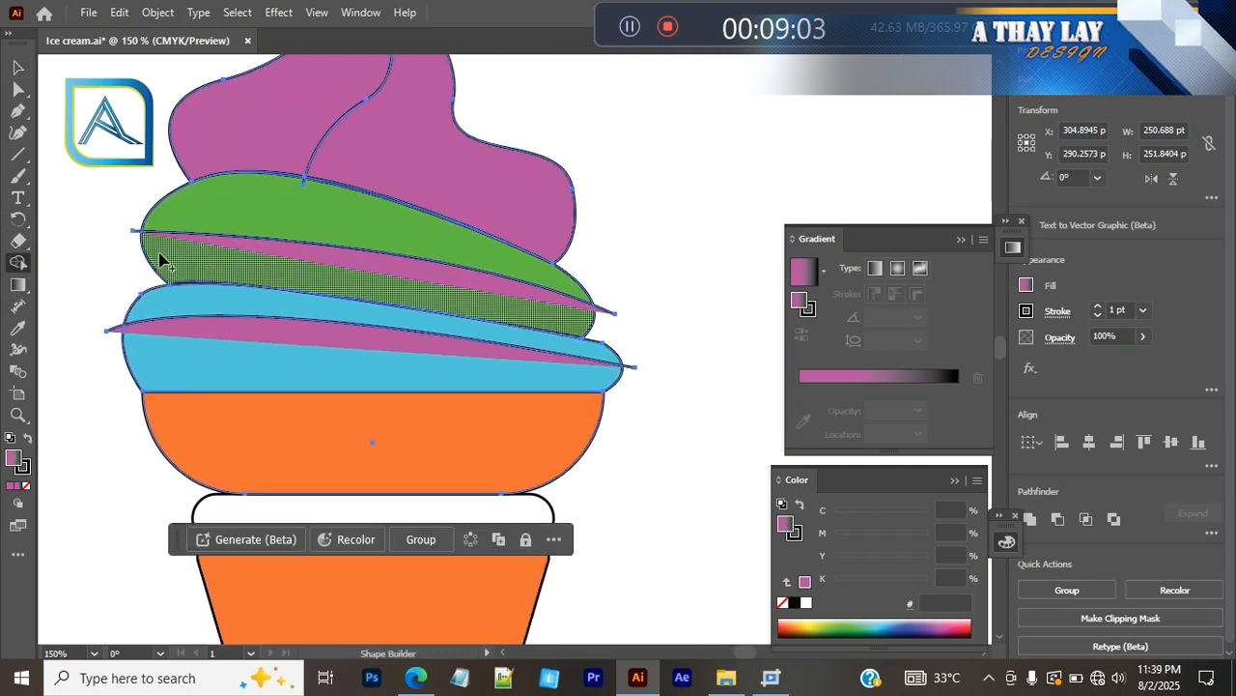
pyautogui.moveTo(160, 259)
pyautogui.mouseDown()
pyautogui.moveTo(304, 259)
pyautogui.moveTo(339, 275)
pyautogui.mouseUp()
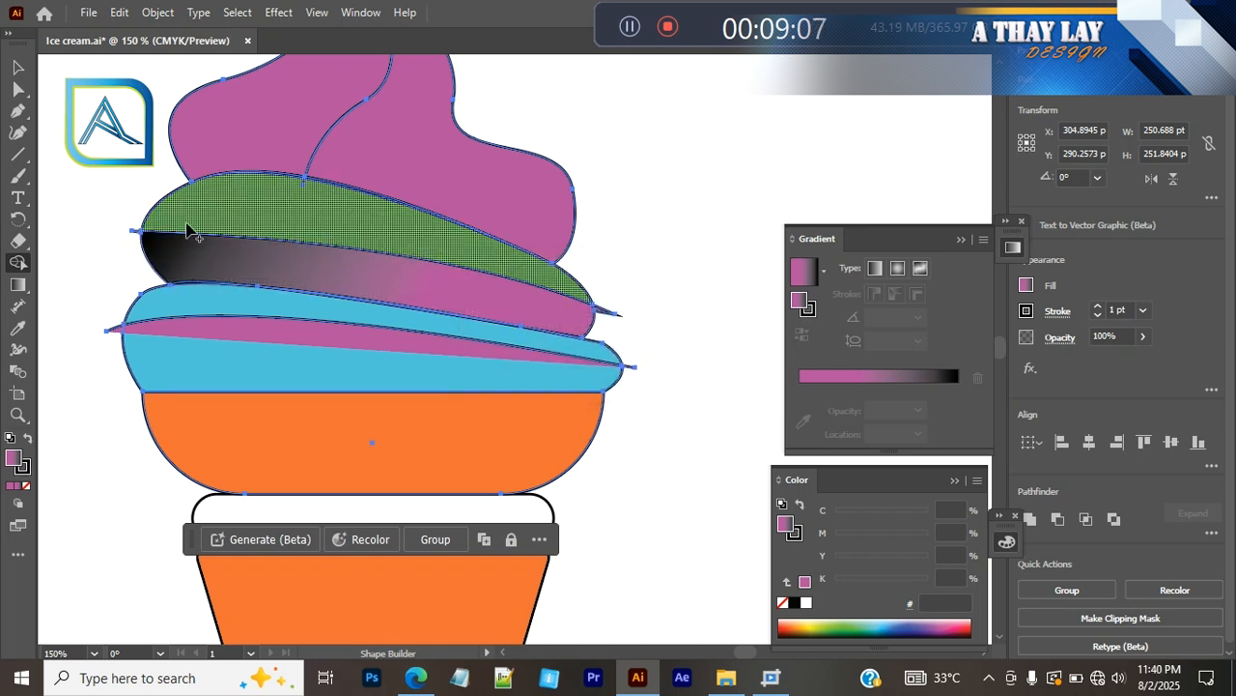
pyautogui.moveTo(187, 224)
pyautogui.mouseDown()
pyautogui.moveTo(241, 224)
pyautogui.moveTo(232, 213)
pyautogui.mouseUp()
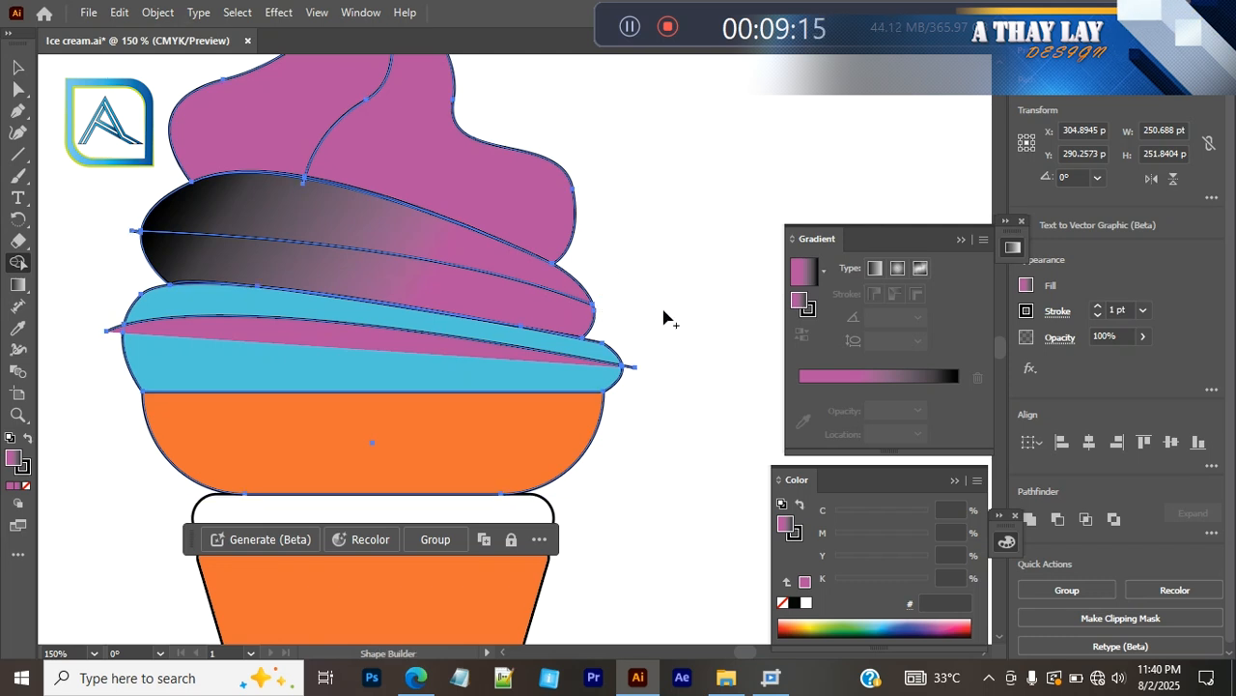
# Step: Merge the blue layer's lower regions with Shape Builder and trim the dividing paths' ends overhanging the green and blue layers
pyautogui.moveTo(634, 390); pyautogui.dragTo(633, 392)
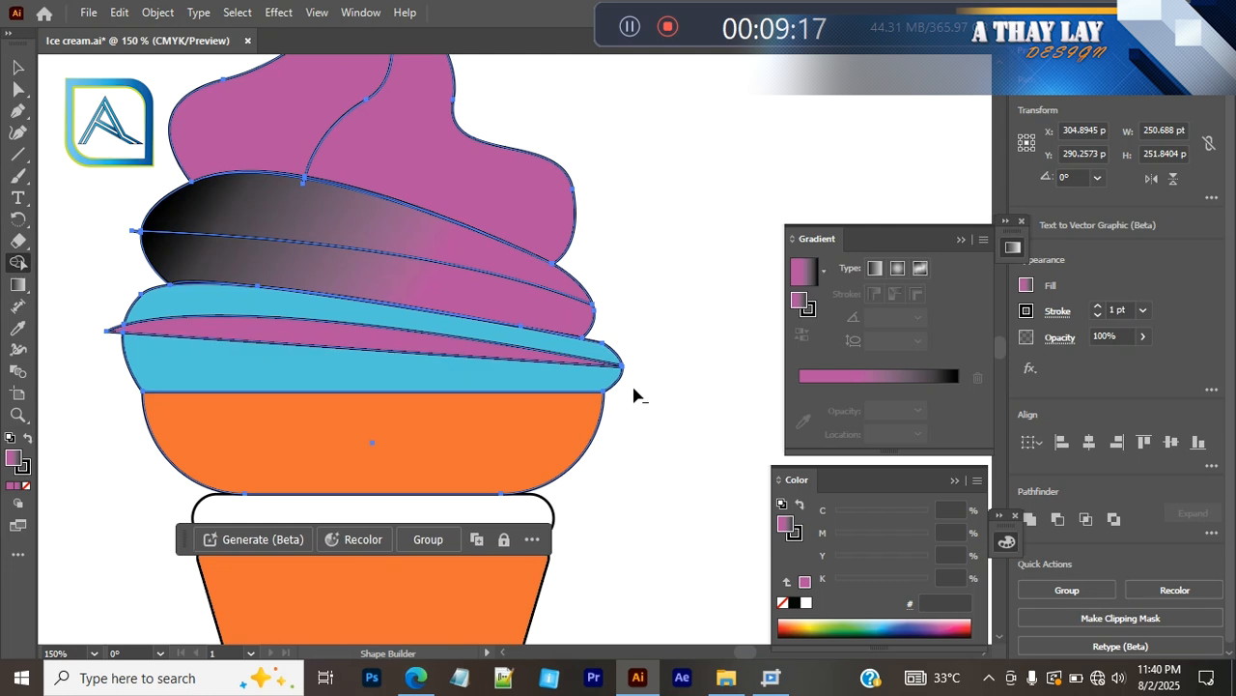
pyautogui.moveTo(509, 350); pyautogui.dragTo(222, 340)
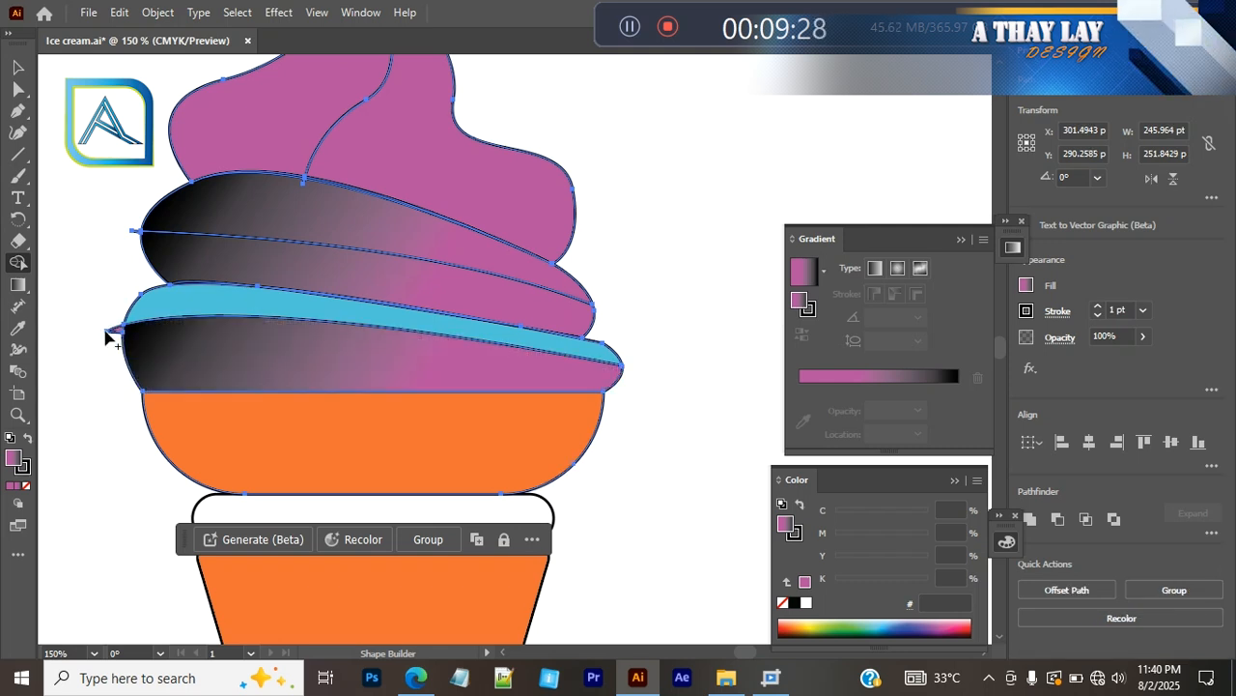
pyautogui.moveTo(114, 353); pyautogui.dragTo(114, 365)
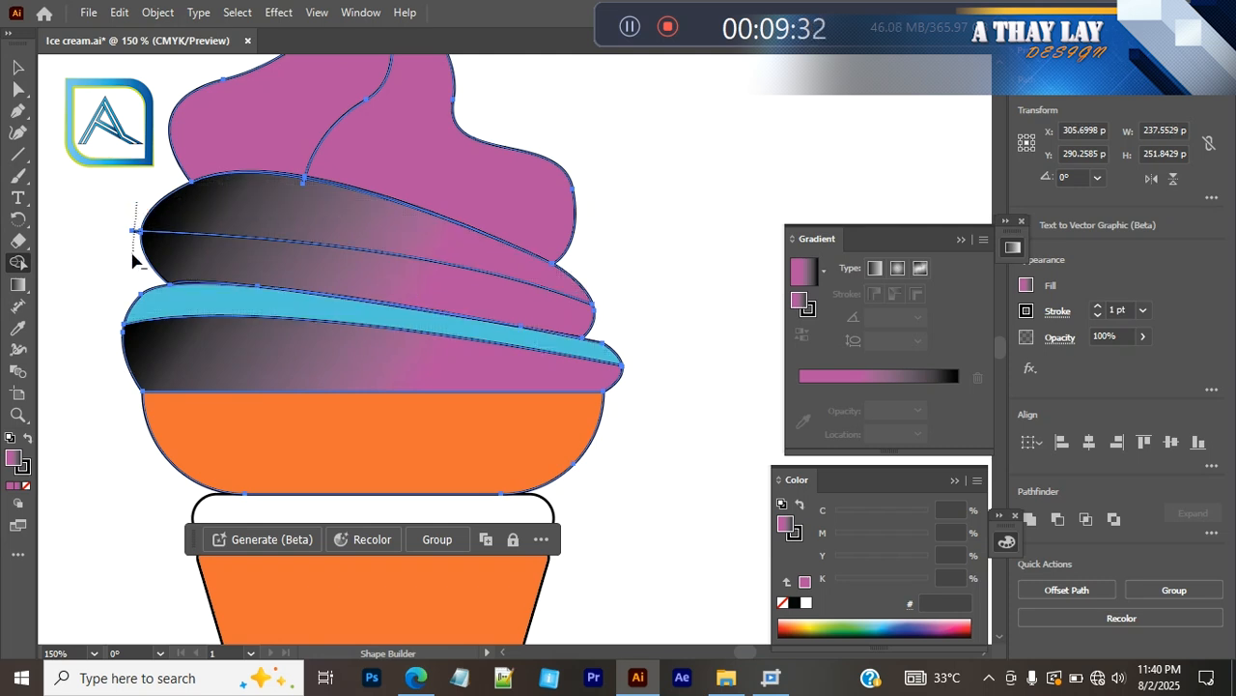
pyautogui.moveTo(135, 259); pyautogui.dragTo(137, 258)
# Step: Try to trim the S-shaped path's end overlapping the layer below the magenta swirl with Shape Builder
pyautogui.moveTo(332, 204); pyautogui.dragTo(308, 194)
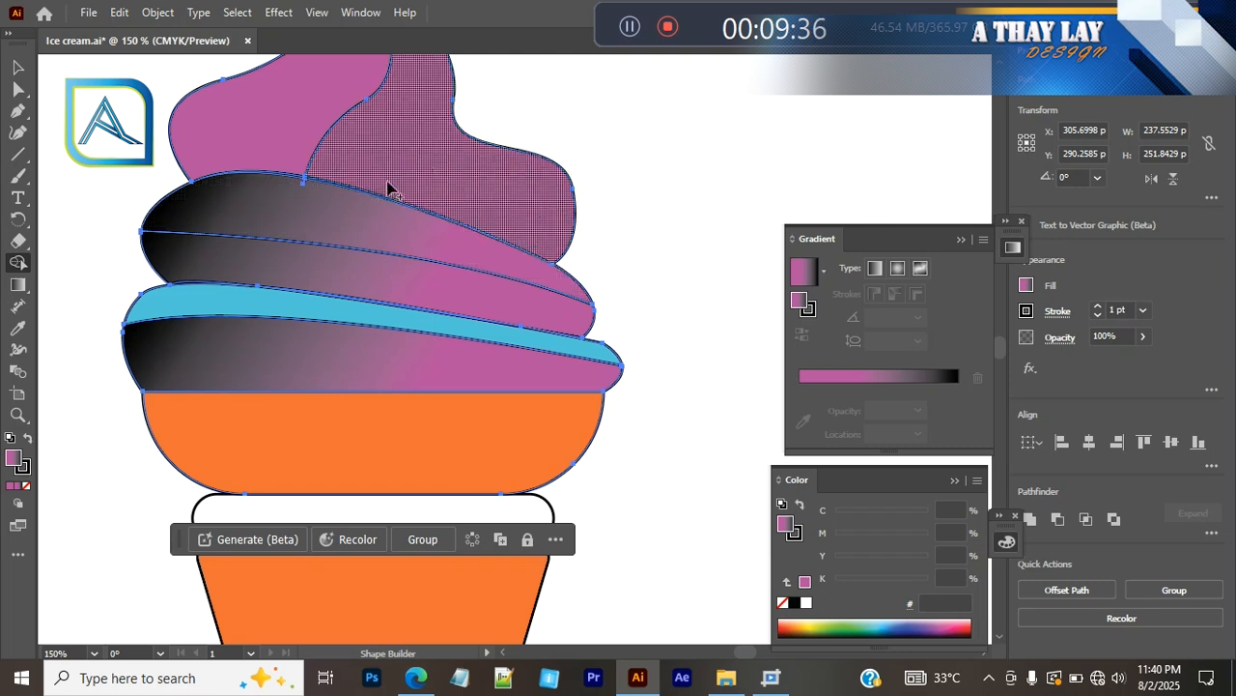
pyautogui.keyDown('ctrl'); pyautogui.click(428, 160); pyautogui.keyUp('ctrl')
pyautogui.keyDown('ctrl'); pyautogui.click(428, 161); pyautogui.keyUp('ctrl')
pyautogui.keyDown('ctrl'); pyautogui.click(428, 160); pyautogui.keyUp('ctrl')
pyautogui.moveTo(519, 422); pyautogui.dragTo(410, 3)
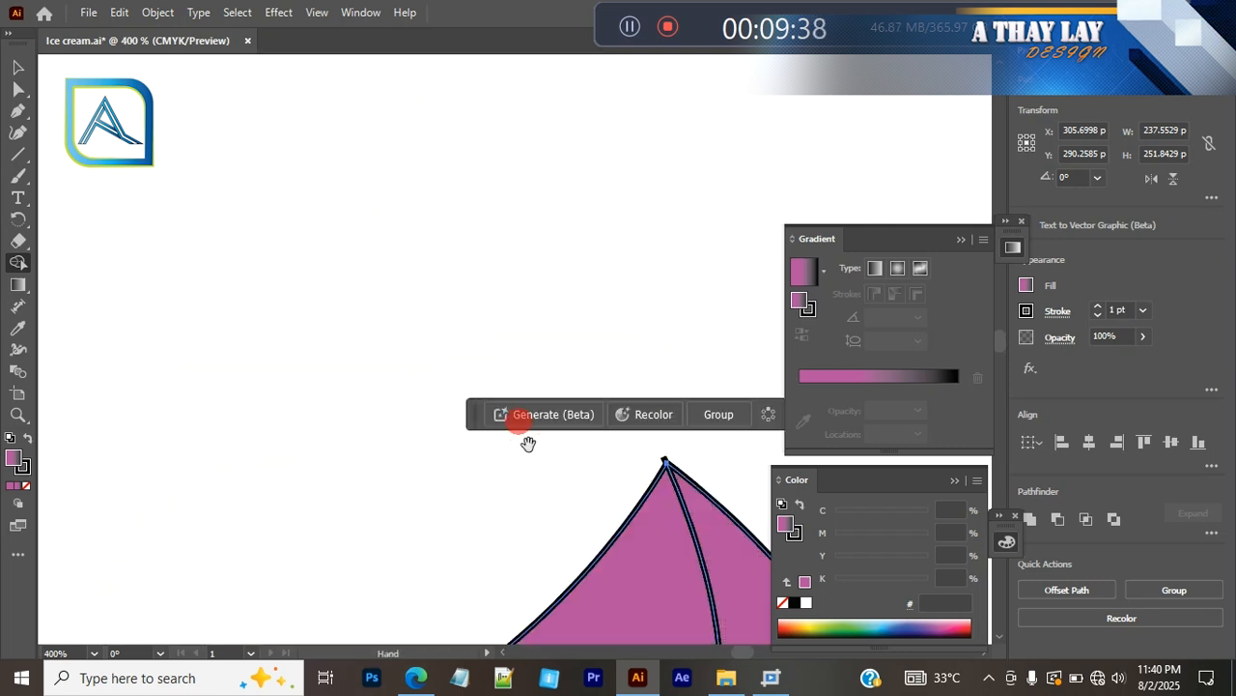
pyautogui.moveTo(556, 491); pyautogui.dragTo(371, 169)
pyautogui.moveTo(514, 503); pyautogui.dragTo(526, 224)
pyautogui.moveTo(487, 442); pyautogui.dragTo(518, 358)
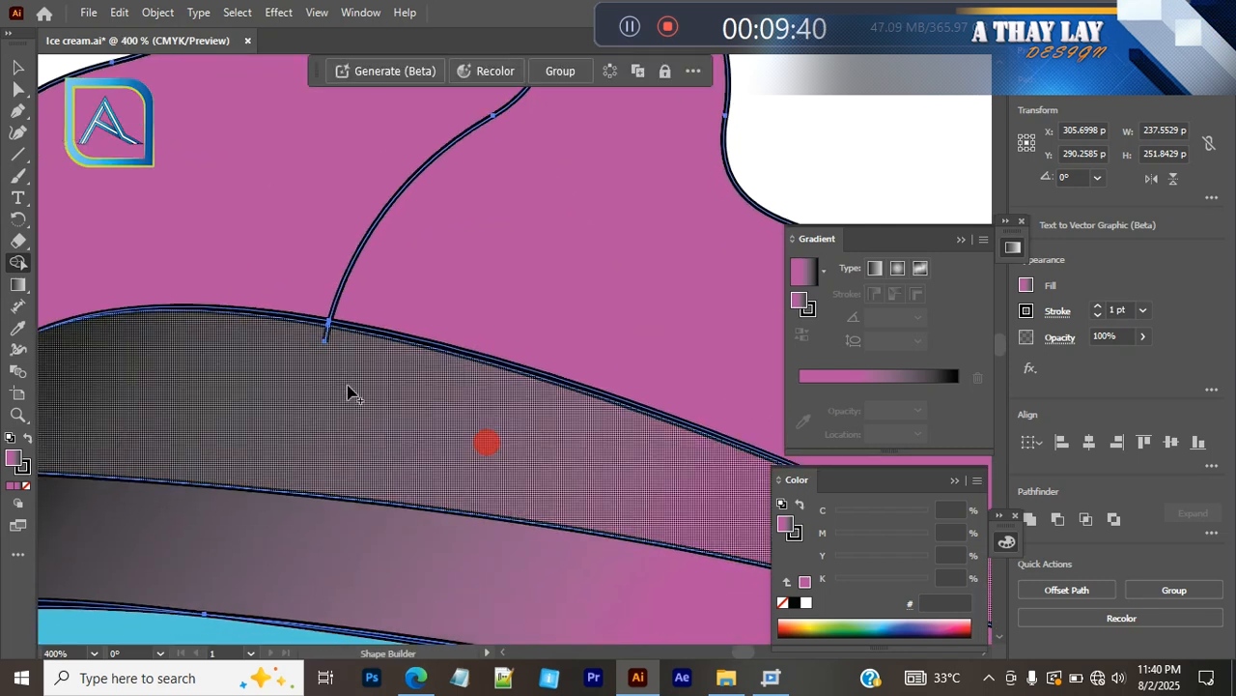
pyautogui.click(328, 348)
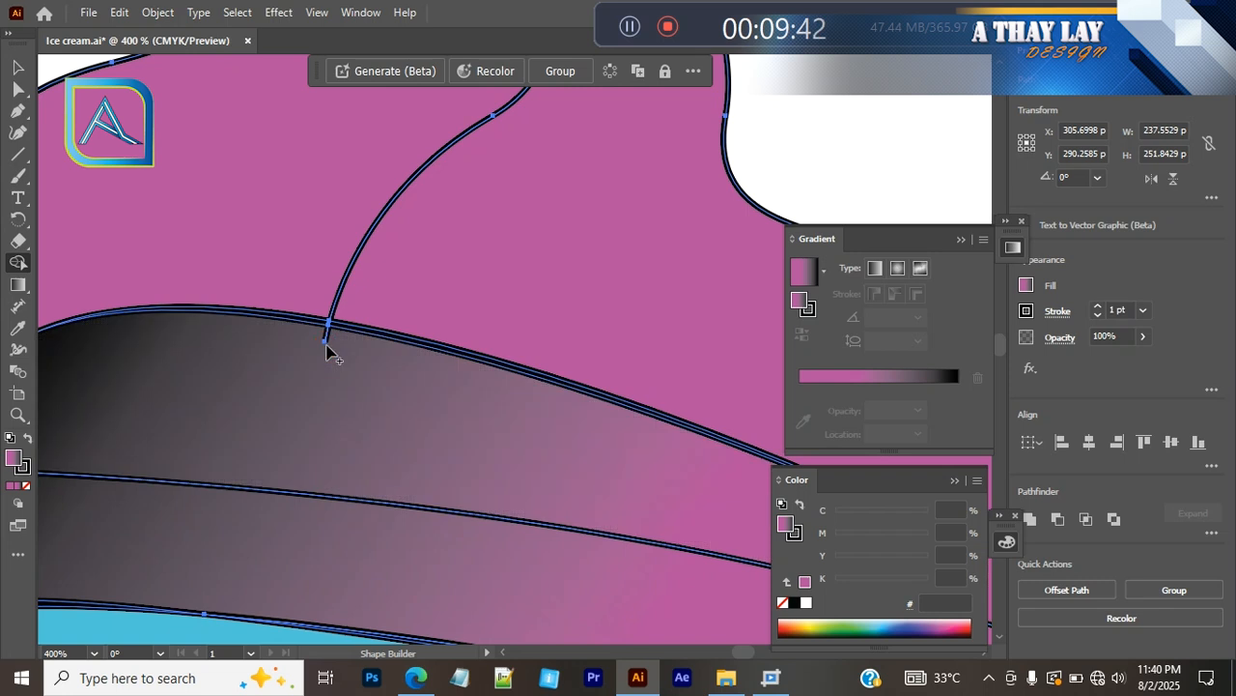
pyautogui.click(353, 358)
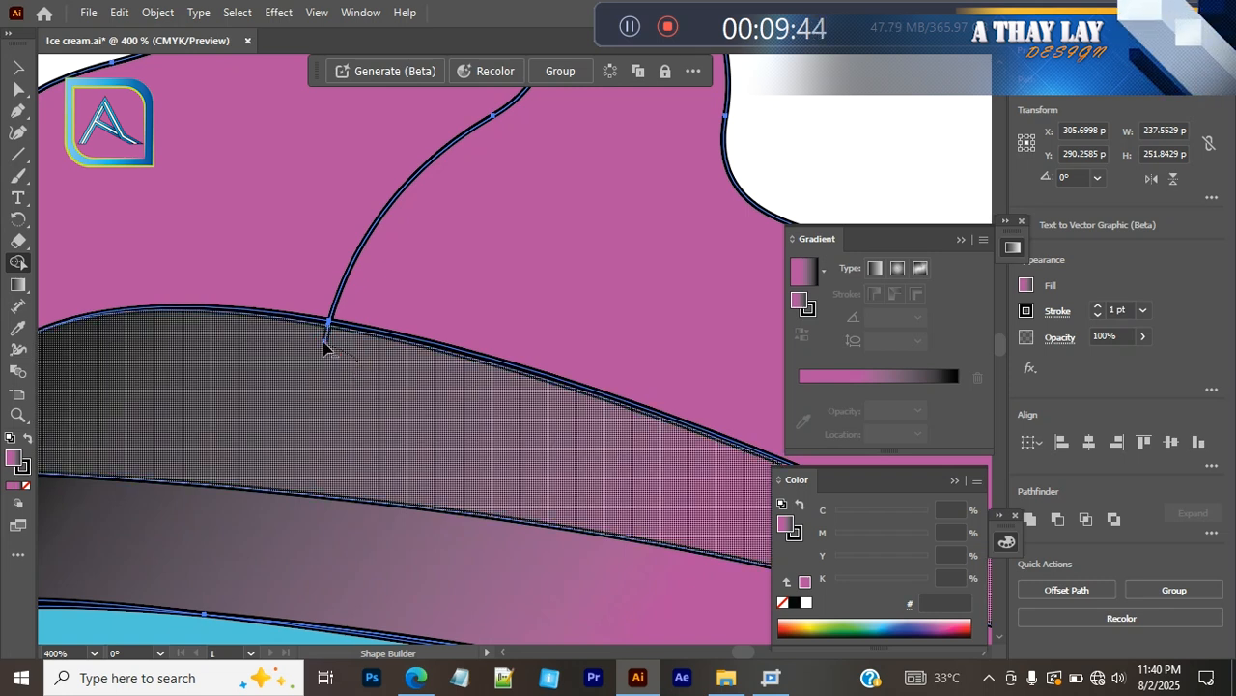
pyautogui.click(304, 343)
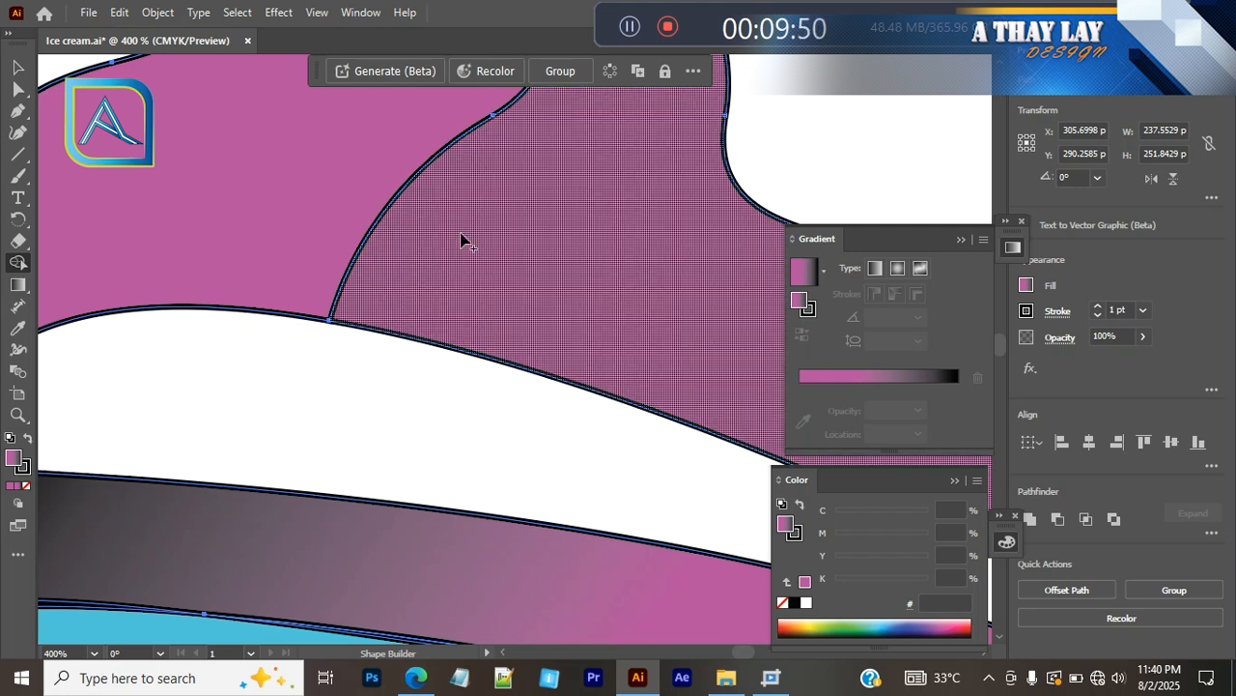
# Step: Delete the stray anchor protruding at the magenta swirl's tip with Direct Selection
pyautogui.moveTo(464, 224); pyautogui.dragTo(425, 563)
pyautogui.moveTo(444, 298); pyautogui.dragTo(449, 500)
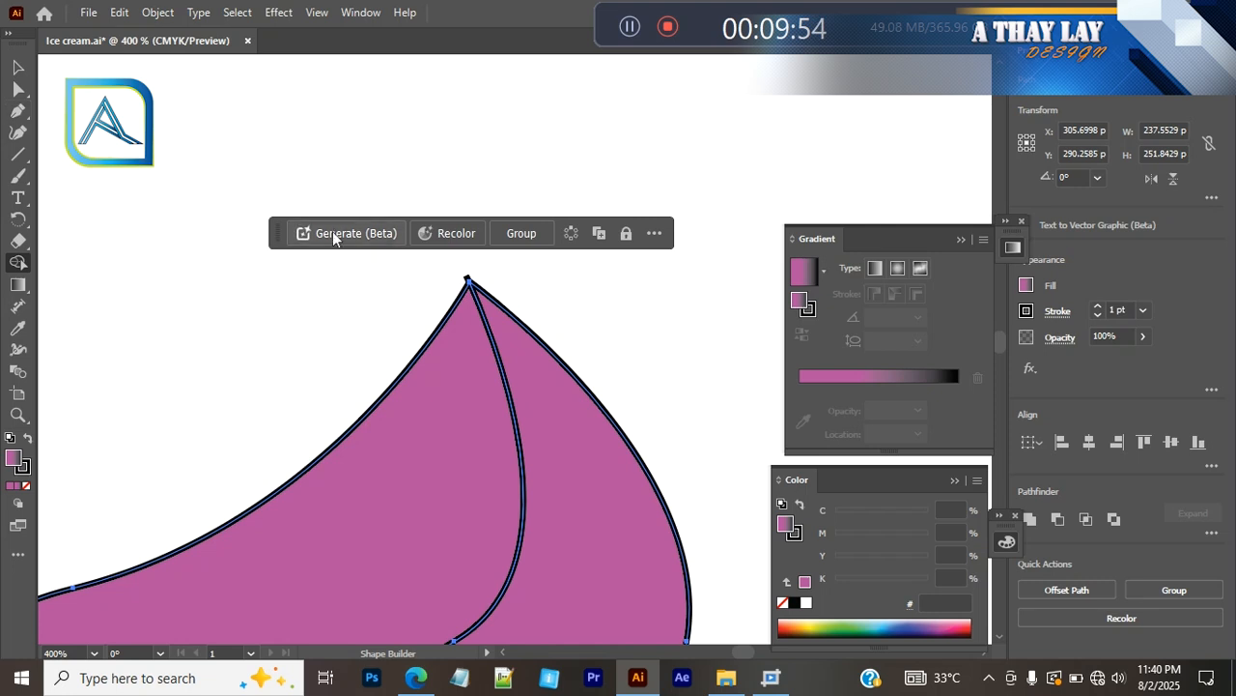
pyautogui.press('a')
pyautogui.click(504, 253)
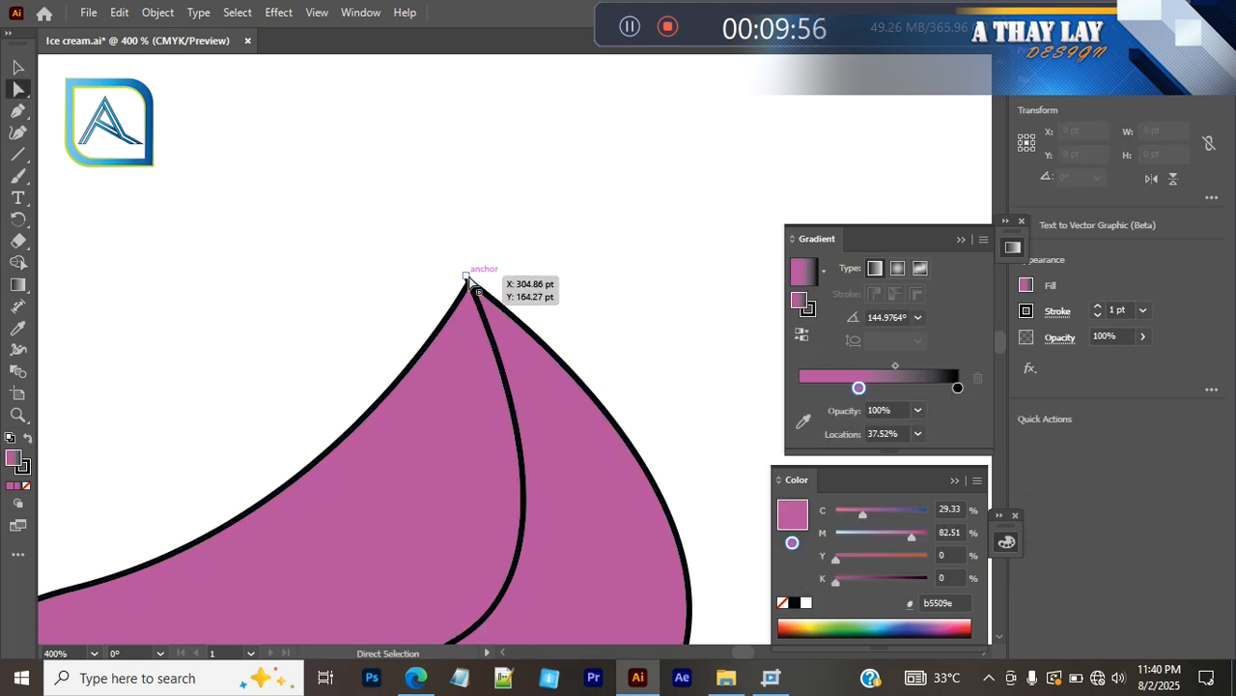
pyautogui.click(468, 277)
pyautogui.press('Delete')
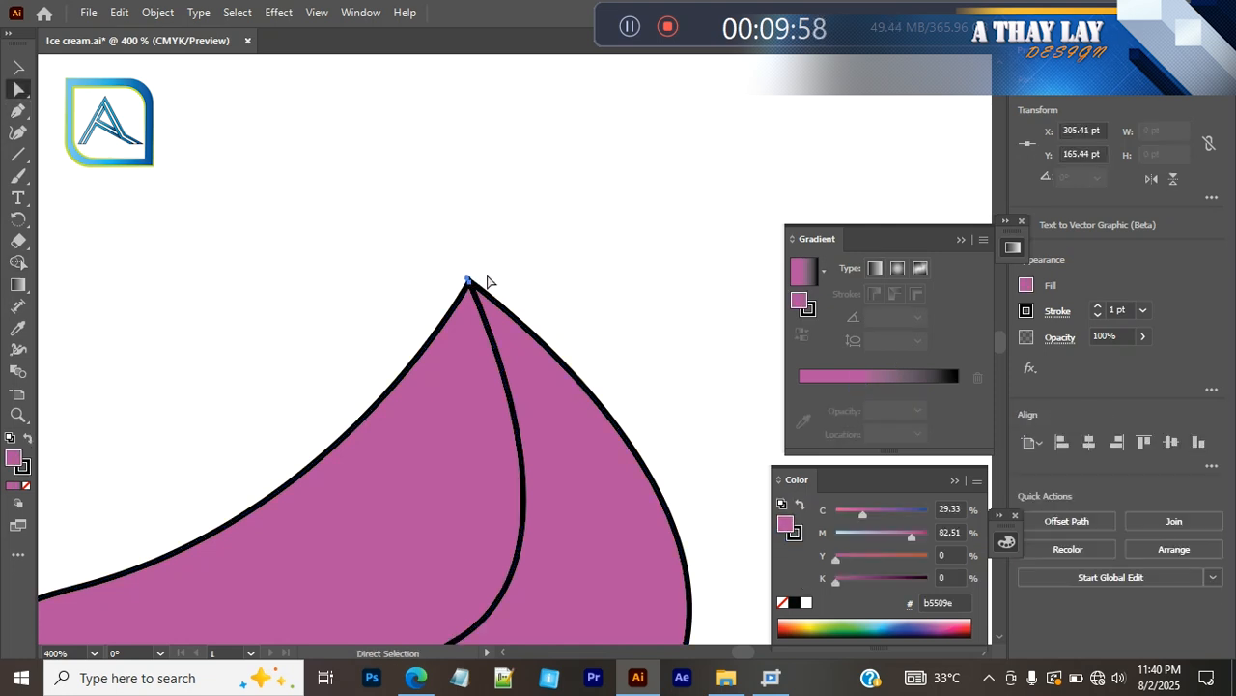
pyautogui.scroll(-8, 515, 284)
pyautogui.scroll(-6, 513, 294)
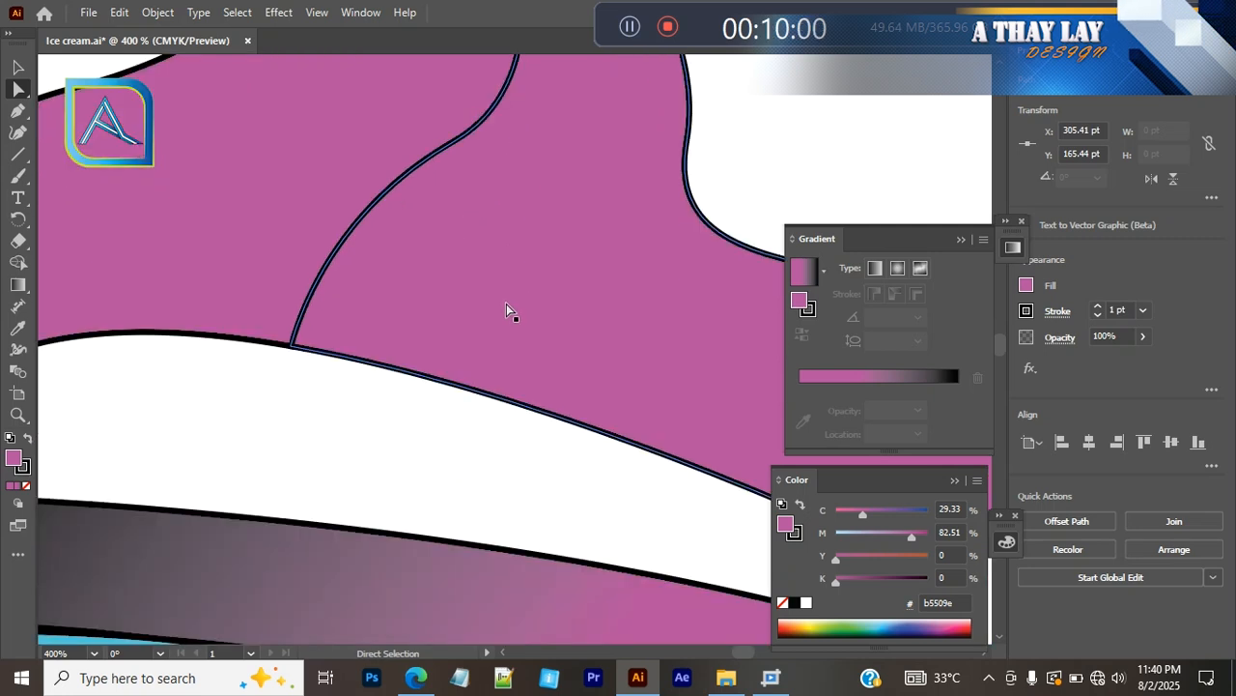
pyautogui.scroll(-8, 505, 312)
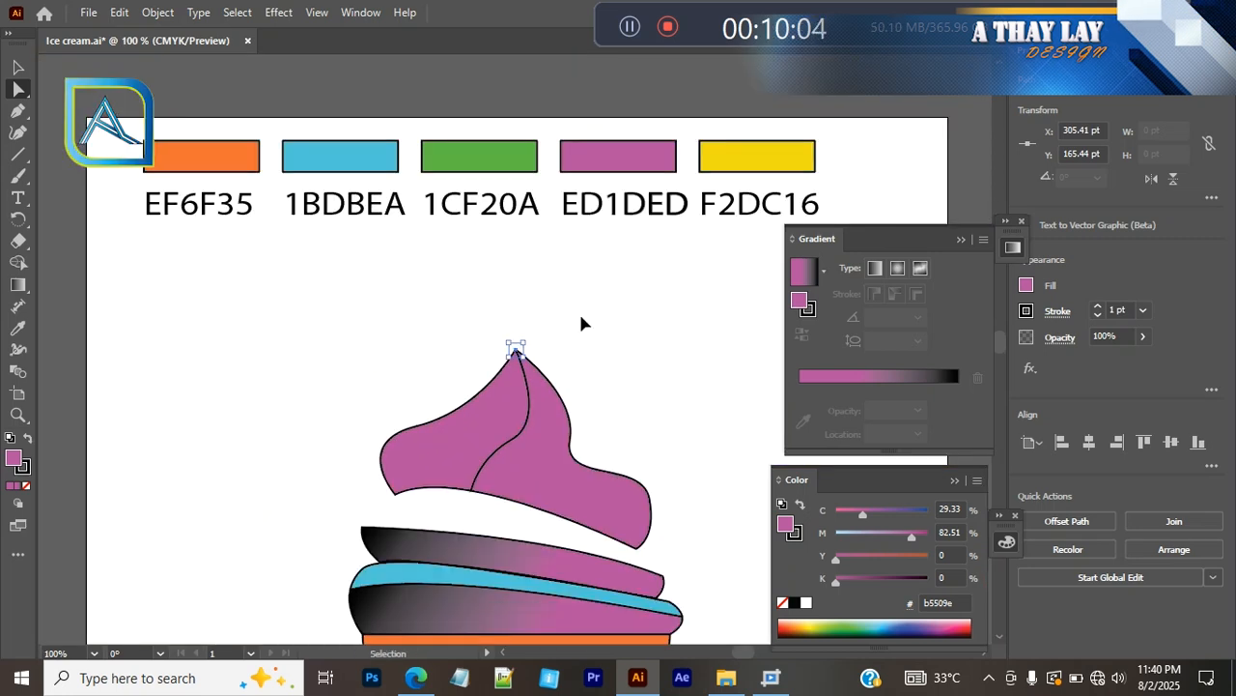
# Step: Undo the last two edits at the magenta swirl's tip, and delete the stray anchor protruding there with Direct Selection
pyautogui.hotkey('ctrl', 'z')
pyautogui.hotkey('ctrl', 'z')
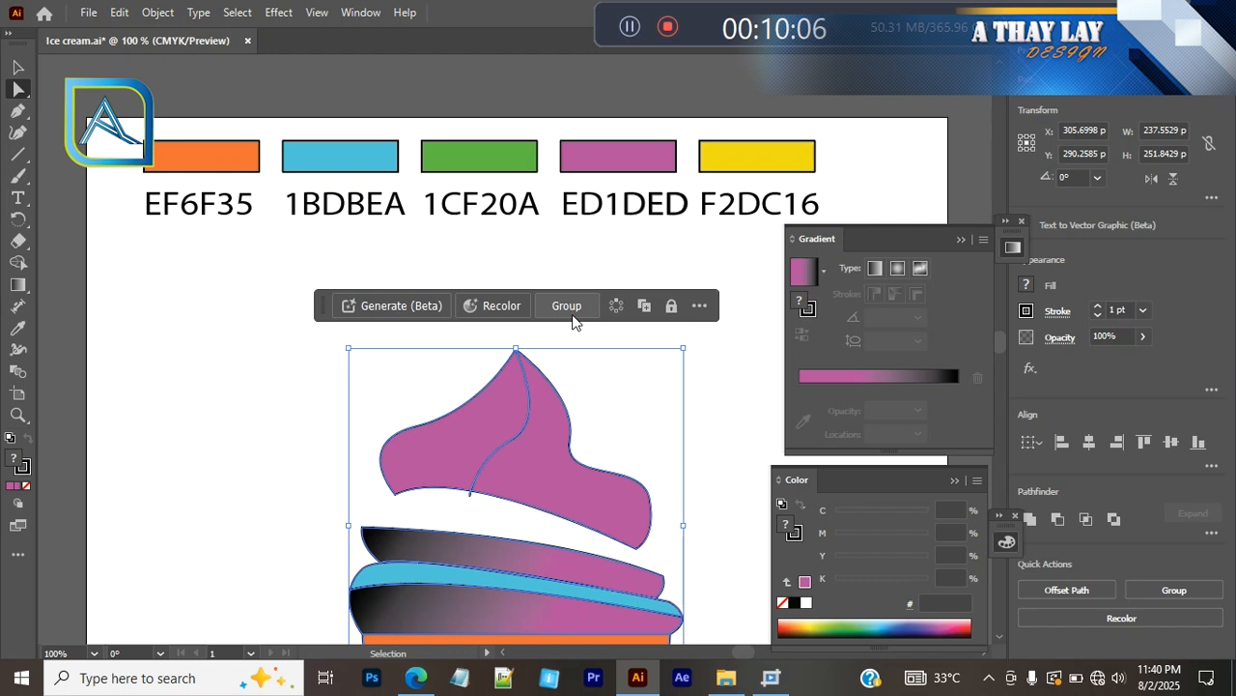
pyautogui.keyDown('ctrl'); pyautogui.click(600, 369); pyautogui.keyUp('ctrl')
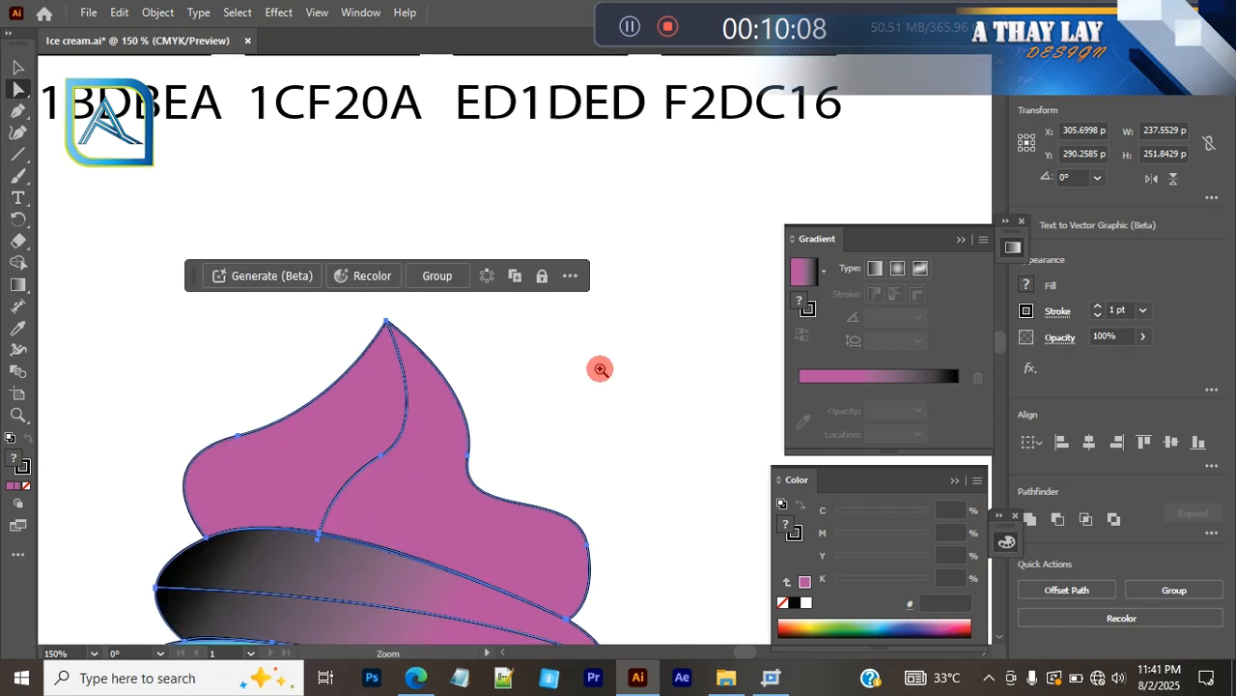
pyautogui.keyDown('ctrl'); pyautogui.click(600, 369); pyautogui.keyUp('ctrl')
pyautogui.moveTo(508, 392); pyautogui.dragTo(635, 304)
pyautogui.moveTo(552, 320); pyautogui.dragTo(644, 279)
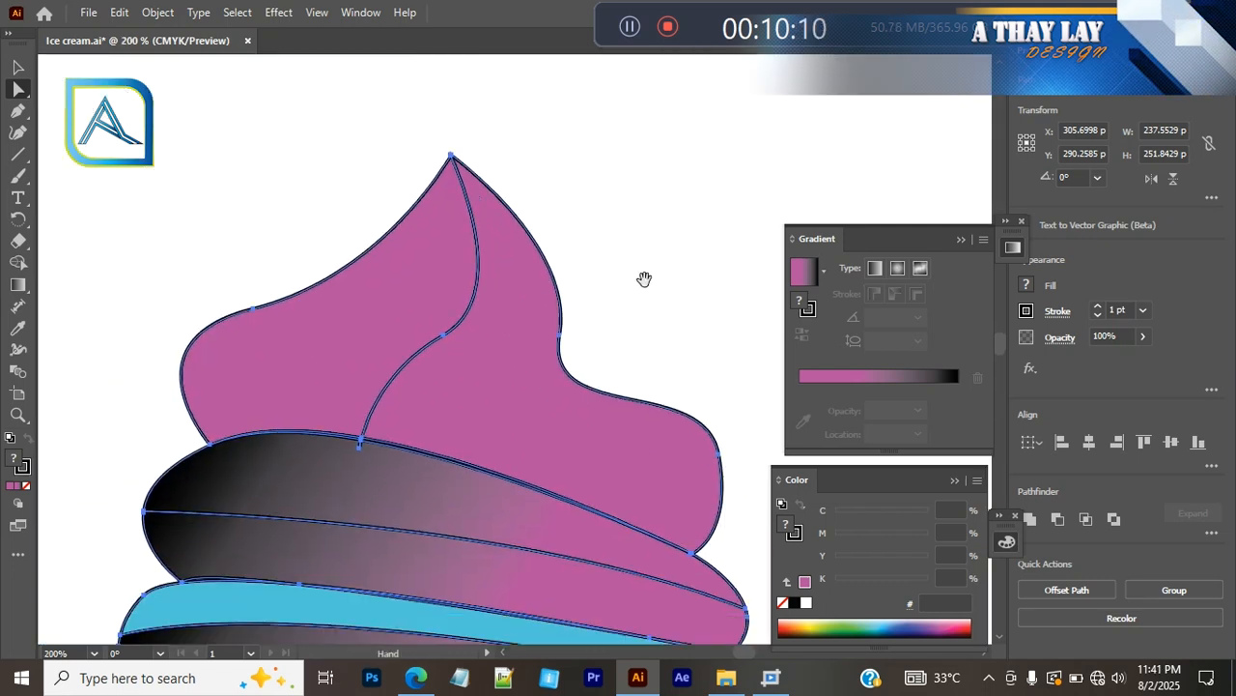
pyautogui.keyDown('ctrl'); pyautogui.click(644, 281); pyautogui.keyUp('ctrl')
pyautogui.keyDown('ctrl'); pyautogui.click(644, 280); pyautogui.keyUp('ctrl')
pyautogui.moveTo(440, 259); pyautogui.dragTo(742, 326)
pyautogui.moveTo(362, 302); pyautogui.dragTo(513, 260)
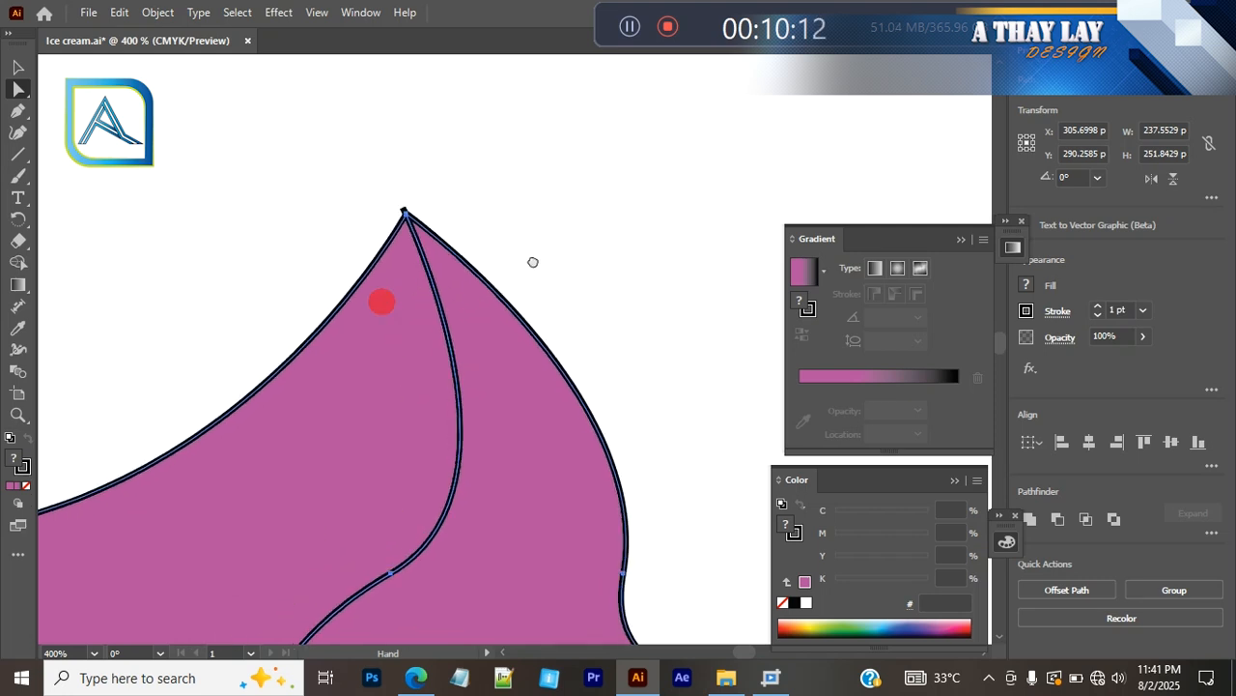
pyautogui.click(491, 223)
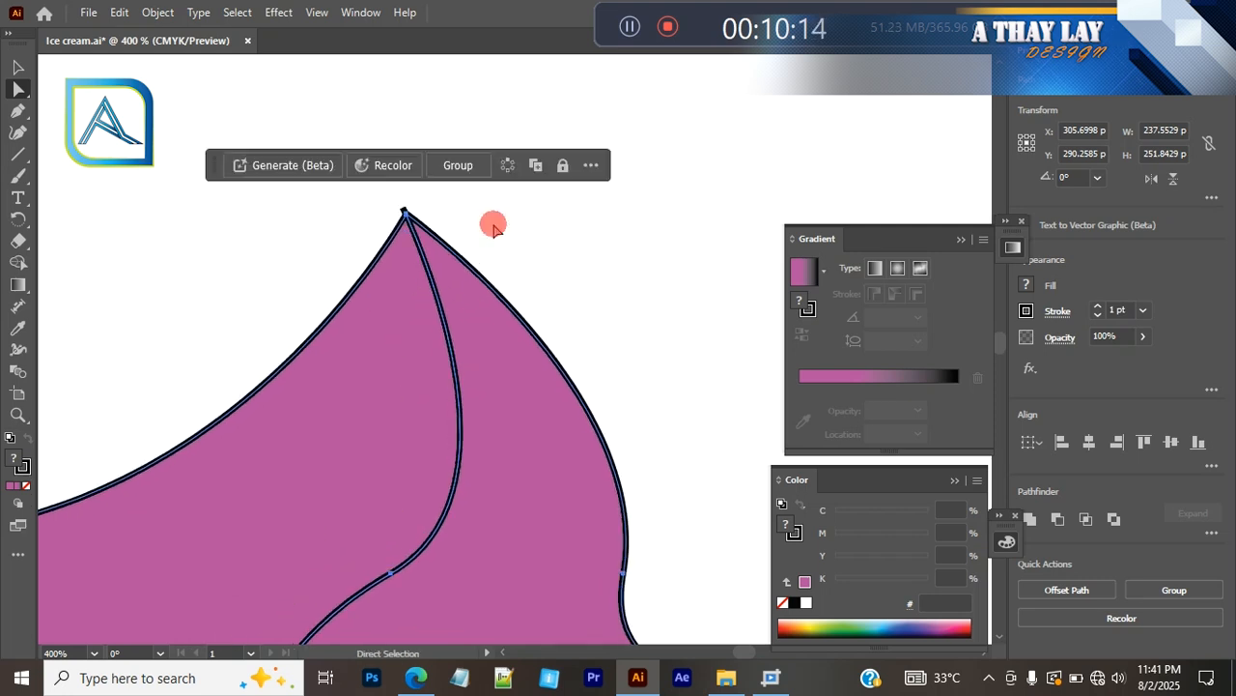
pyautogui.click(405, 208)
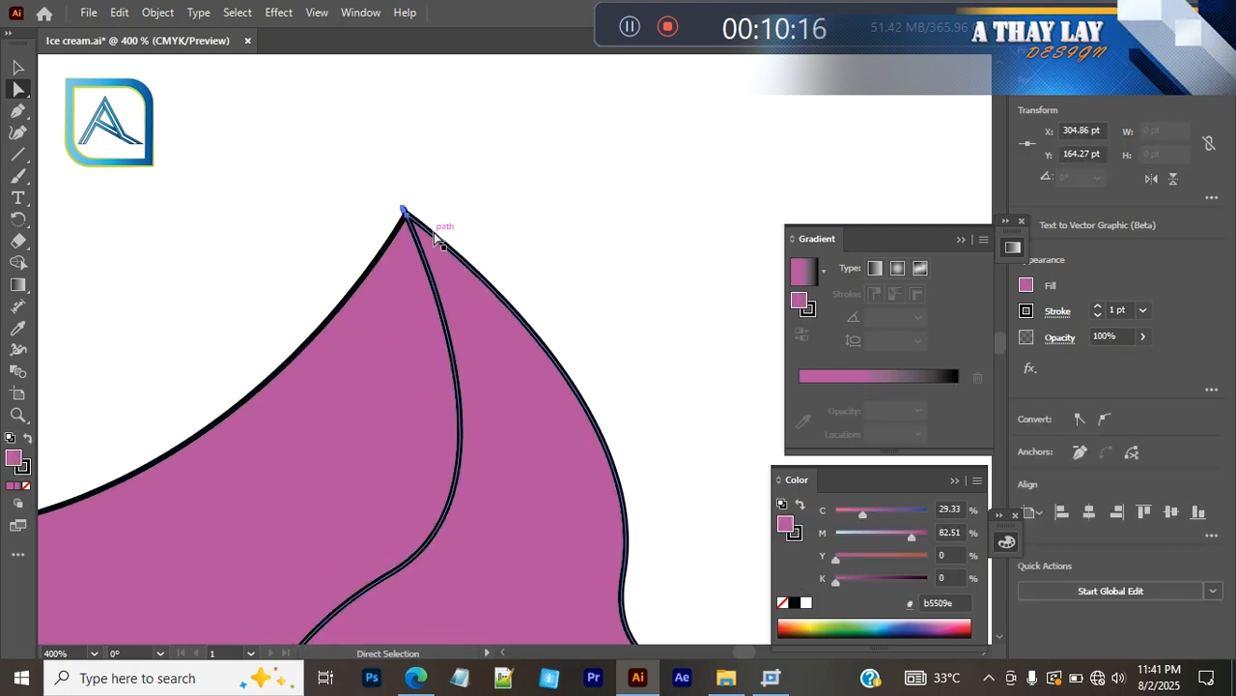
pyautogui.press('space')
# Step: Delete the small magenta and green scraps overhanging below the S-shaped dividing line's lower end
pyautogui.scroll(-5, 543, 319)
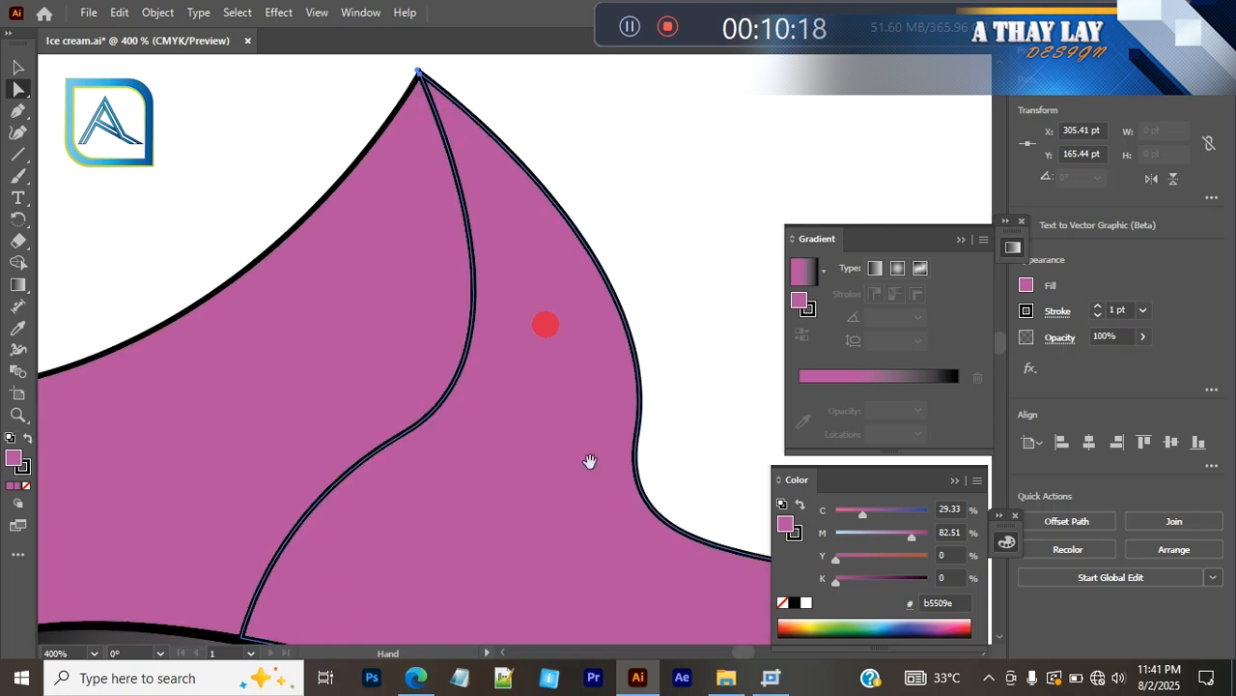
pyautogui.click(235, 353)
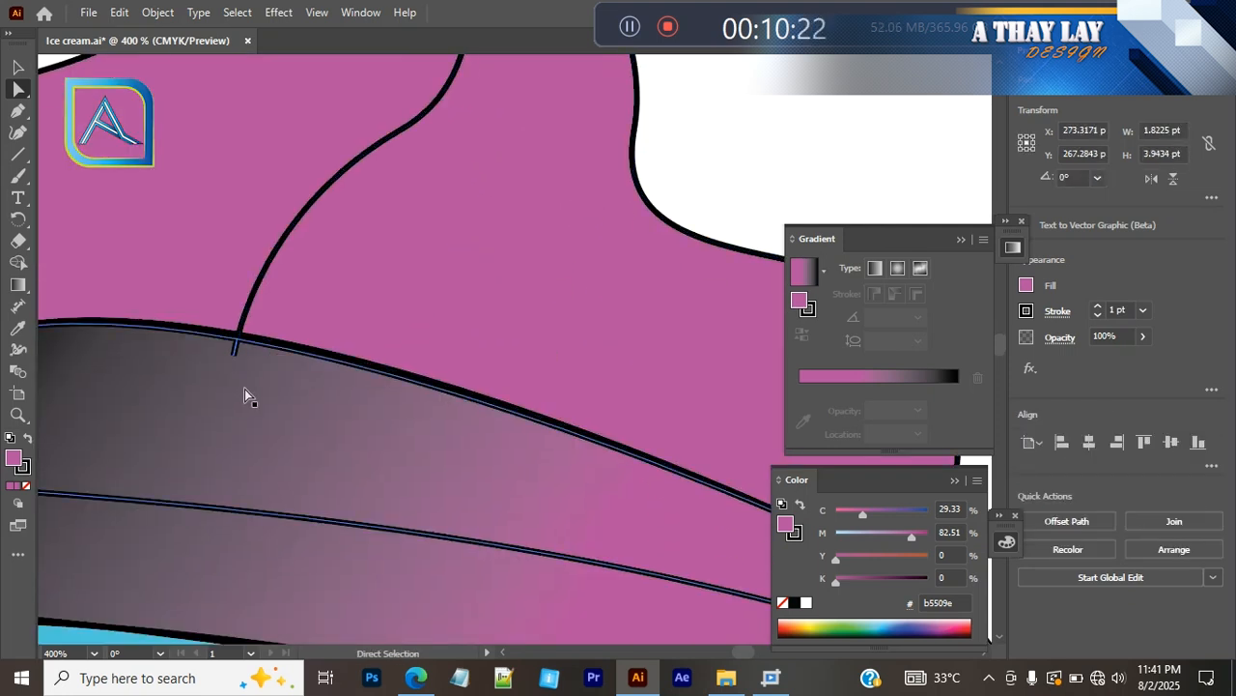
pyautogui.press('Delete')
pyautogui.click(236, 352)
pyautogui.press('Delete')
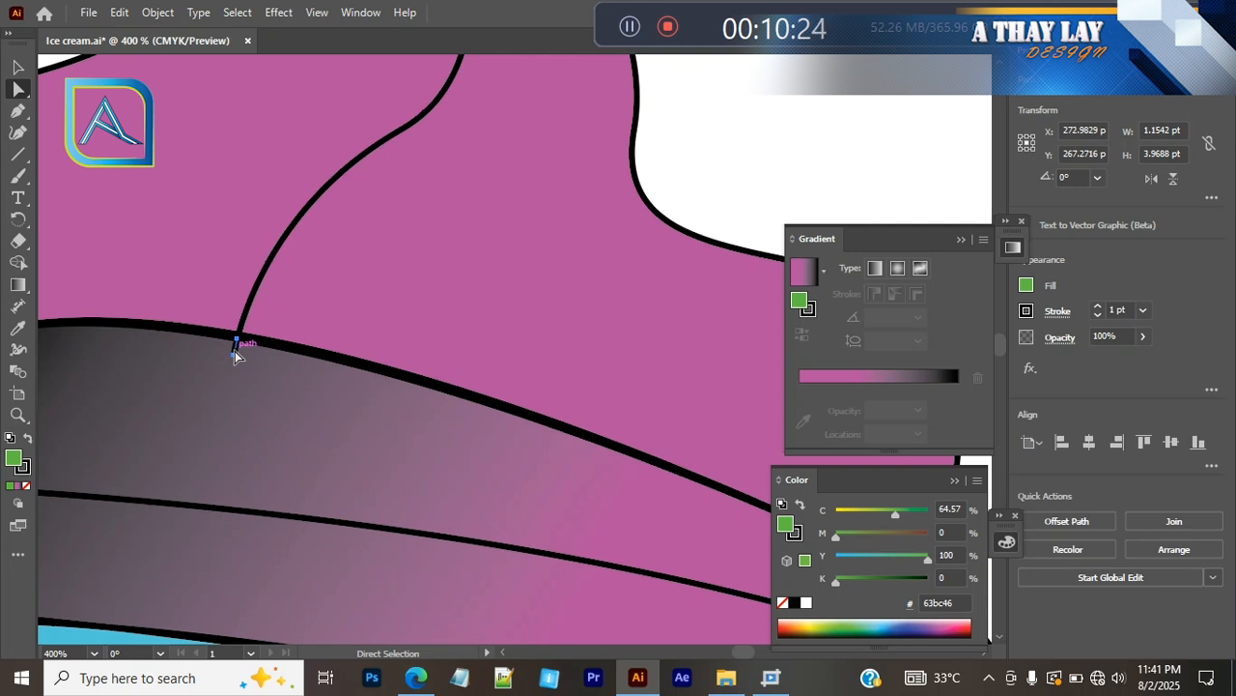
# Step: Try to delete the remaining spur on the upper gradient band's outline, and undo the deletion
pyautogui.click(235, 354)
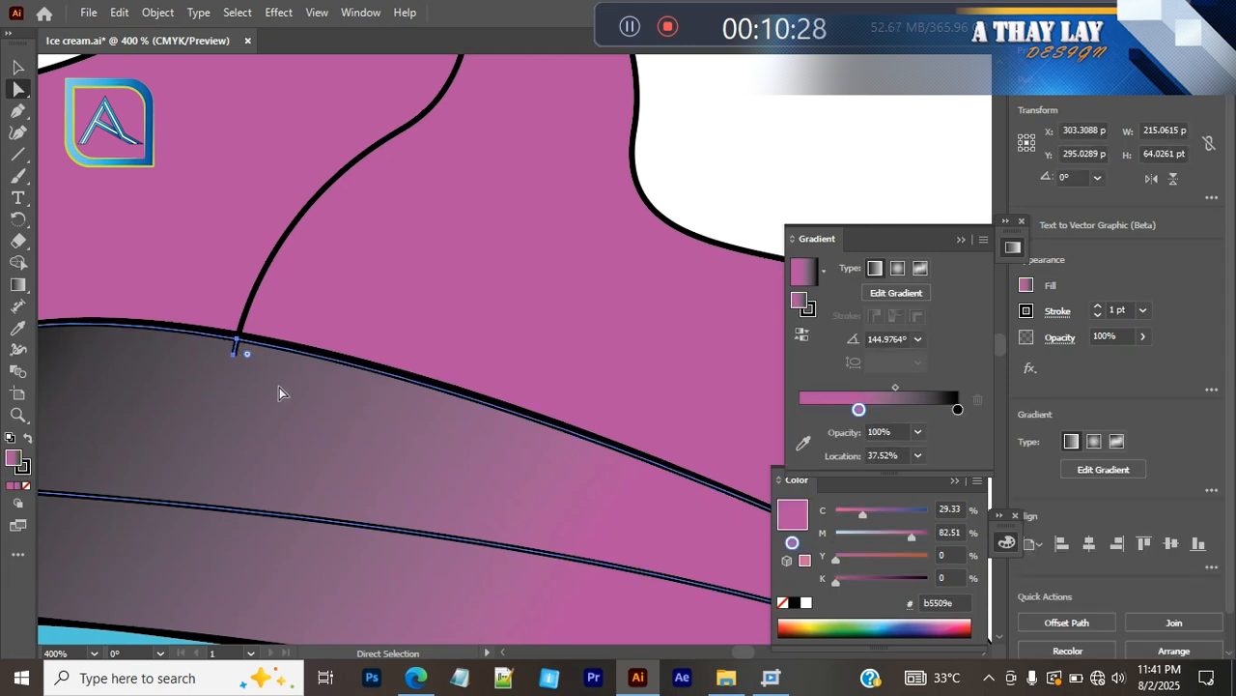
pyautogui.press('Delete')
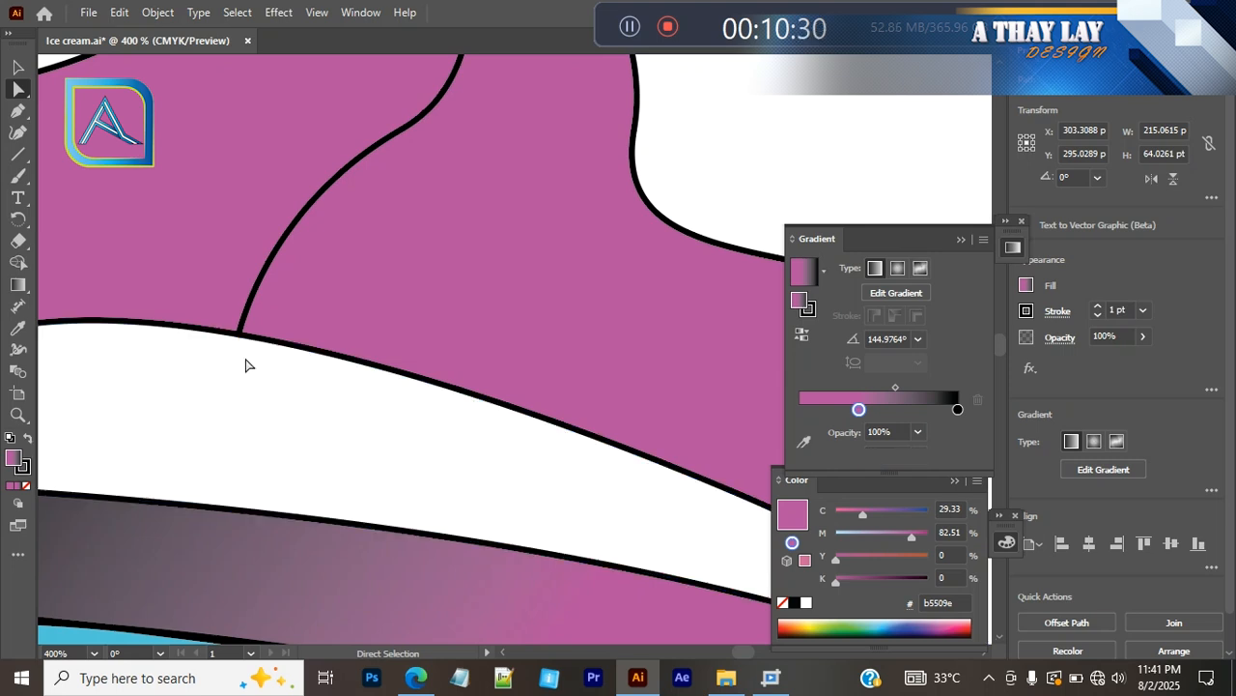
pyautogui.scroll(-2, 347, 401)
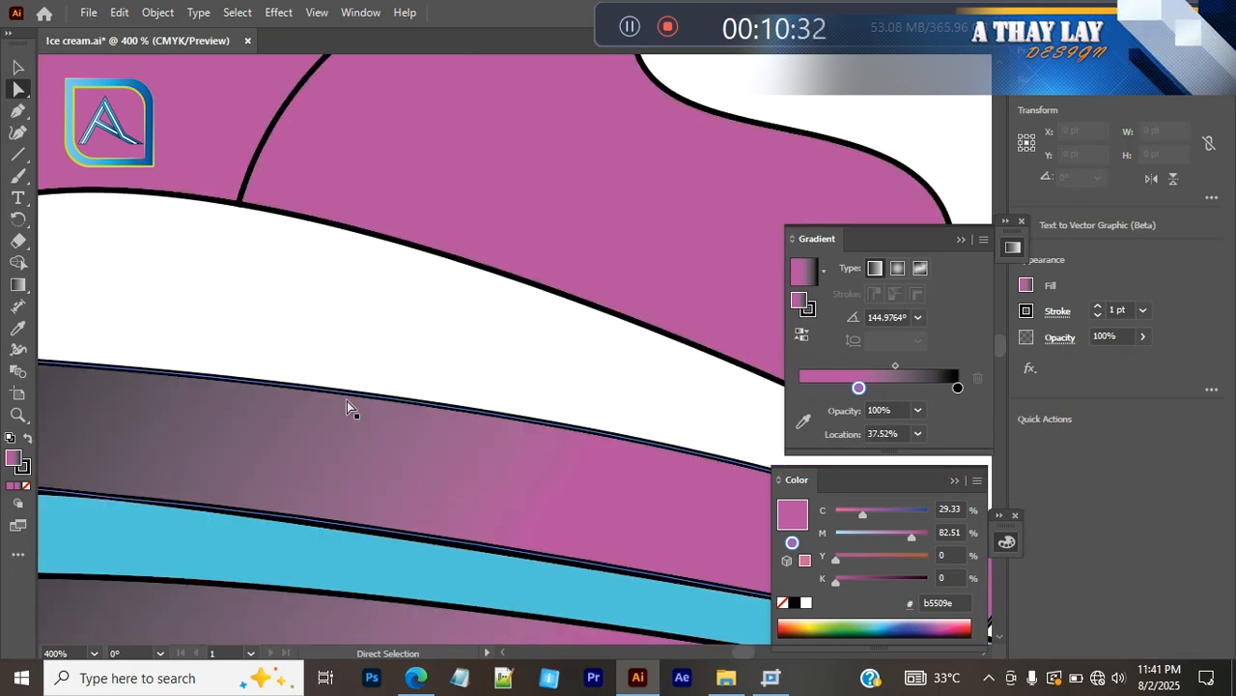
pyautogui.hotkey('ctrl', '-')
pyautogui.hotkey('ctrl', '-')
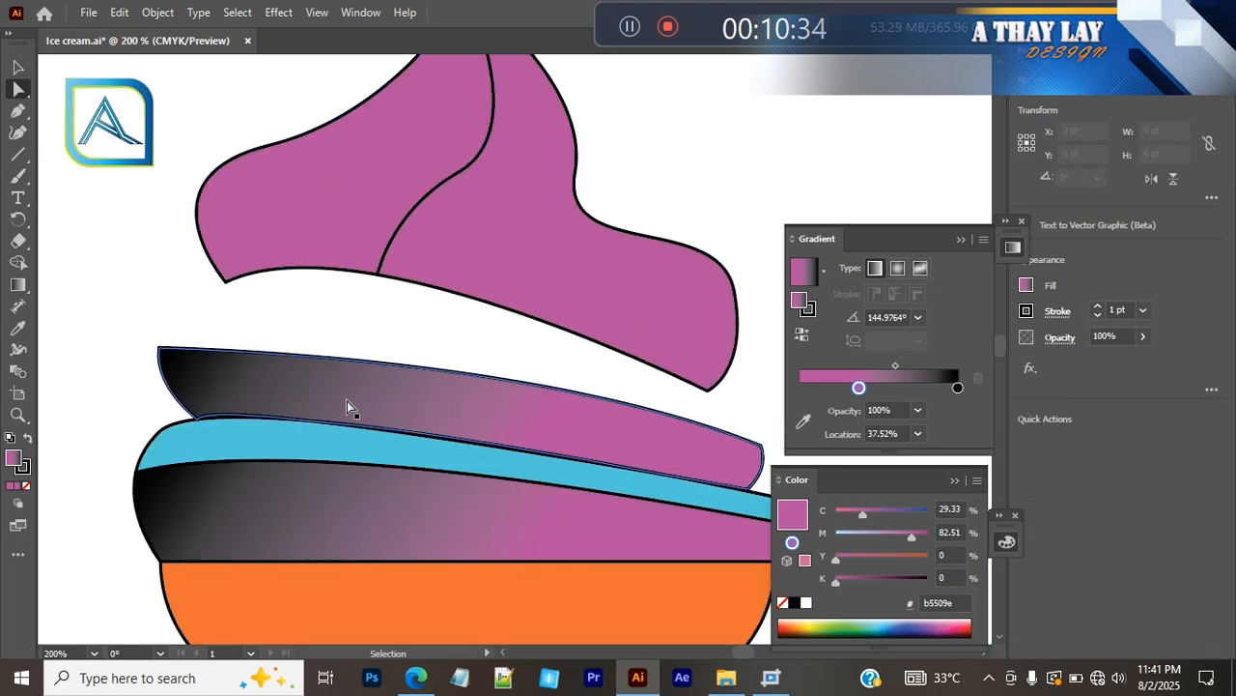
pyautogui.hotkey('ctrl', 'z')
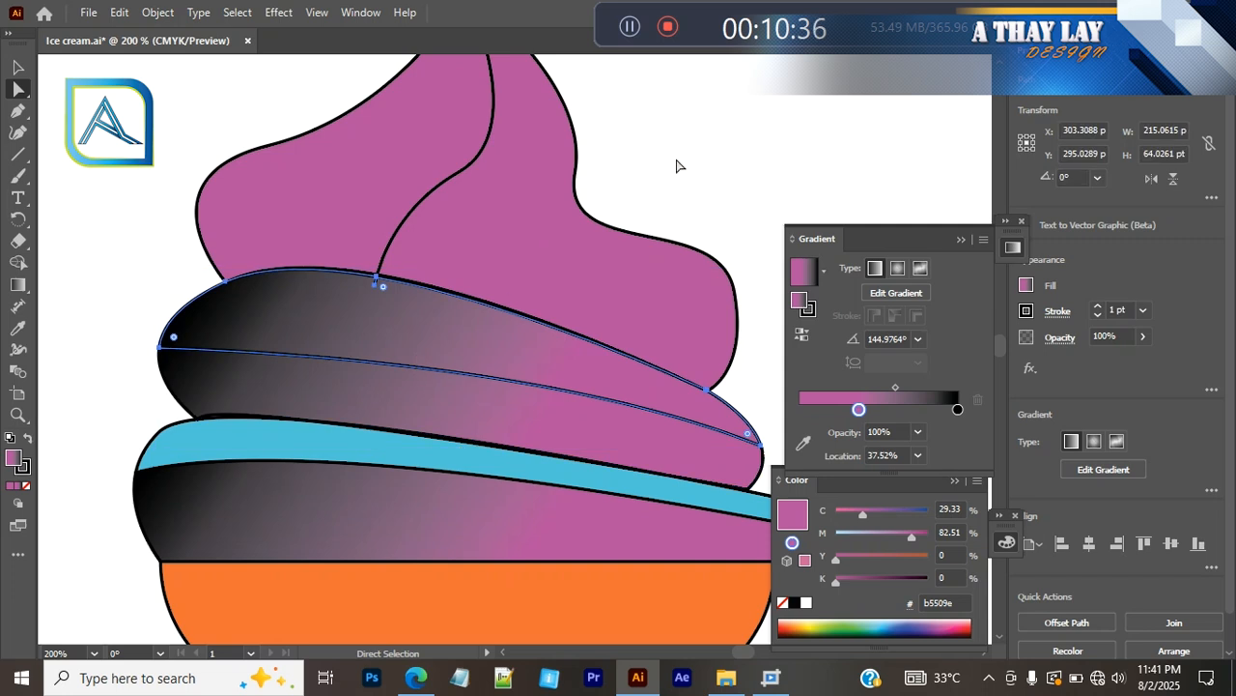
# Step: Try to move the end anchor of the upper gradient band's spur, and pull curve handles out of it with the Anchor Point tool
pyautogui.keyDown('ctrl'); pyautogui.click(695, 149); pyautogui.keyUp('ctrl')
pyautogui.keyDown('ctrl'); pyautogui.click(696, 148); pyautogui.keyUp('ctrl')
pyautogui.moveTo(474, 428); pyautogui.dragTo(913, 63)
pyautogui.moveTo(477, 358); pyautogui.dragTo(788, 104)
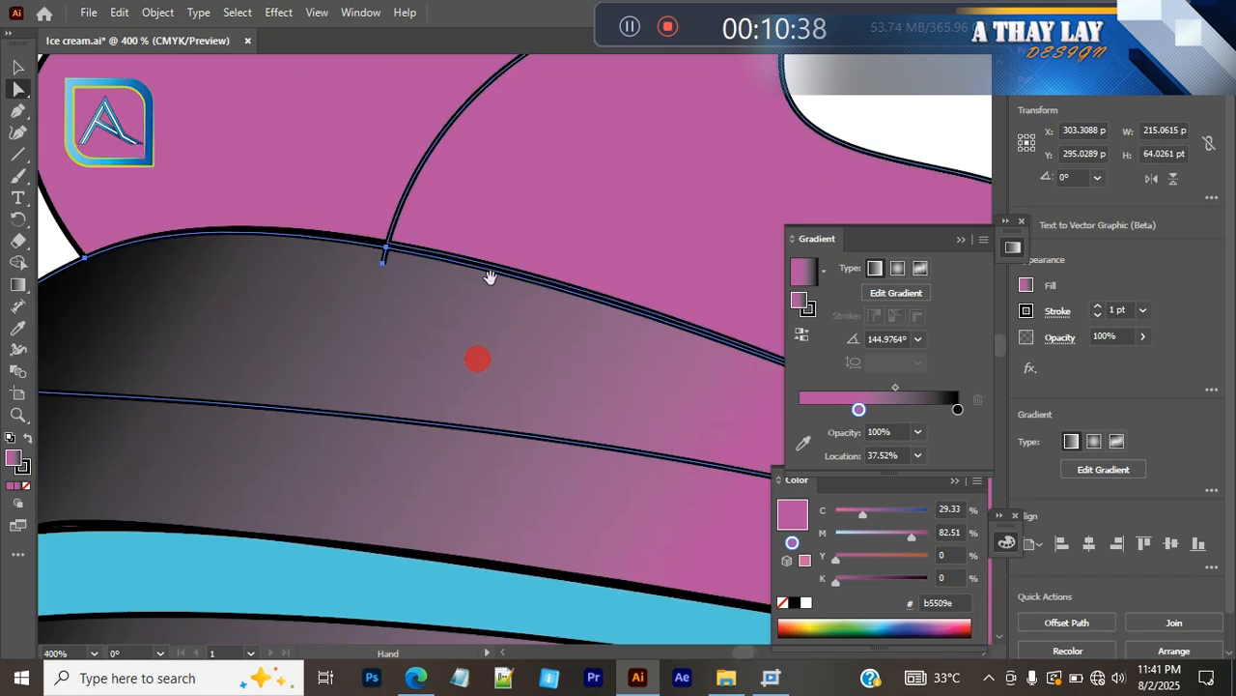
pyautogui.moveTo(455, 284); pyautogui.dragTo(455, 325)
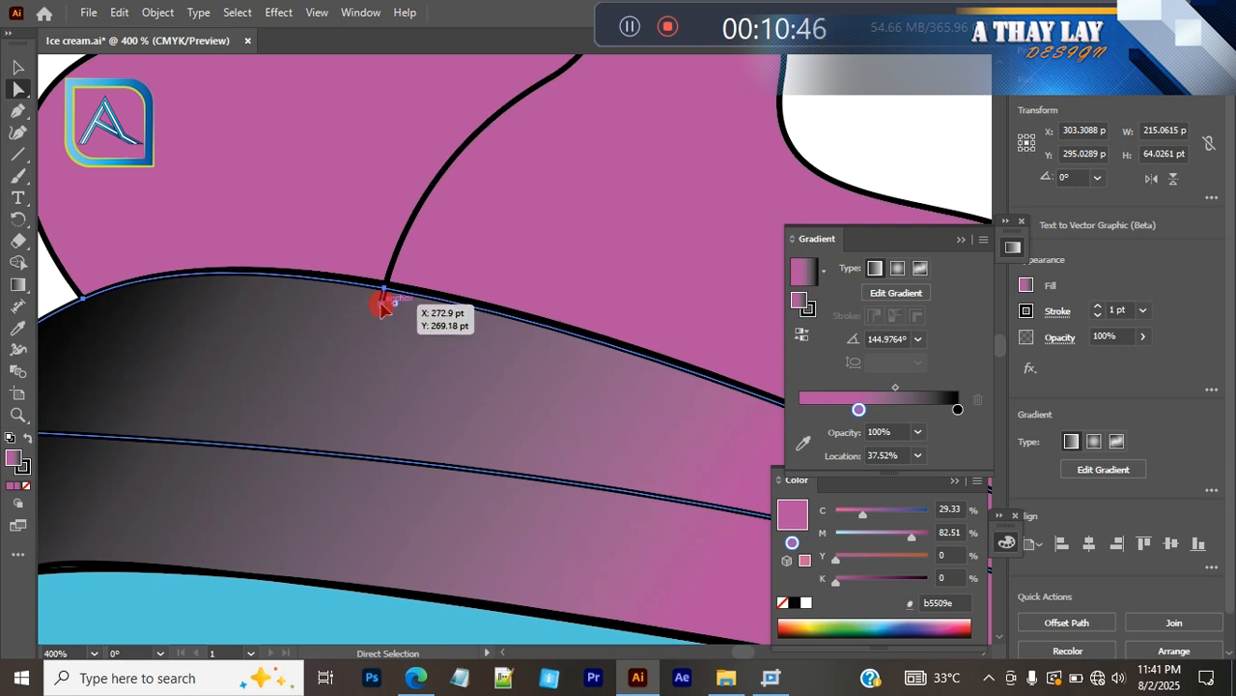
pyautogui.moveTo(381, 304)
pyautogui.mouseDown()
pyautogui.moveTo(404, 312)
pyautogui.moveTo(394, 303)
pyautogui.mouseUp()
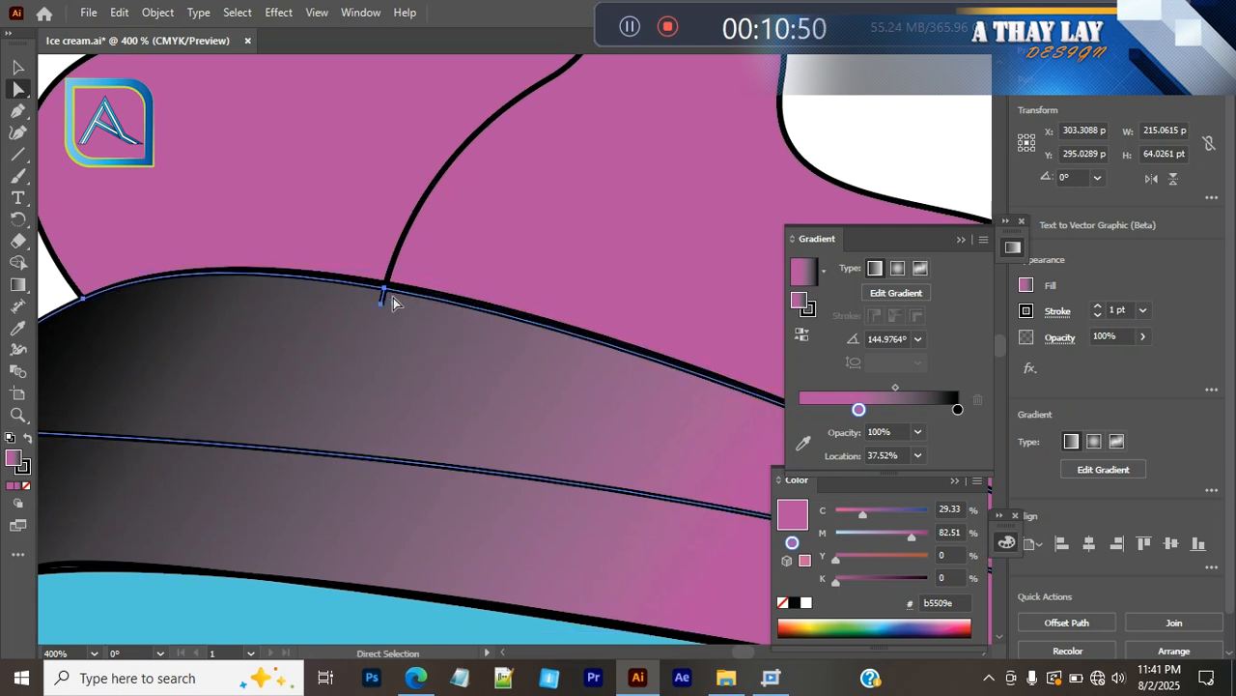
pyautogui.click(21, 115)
pyautogui.click(58, 132)
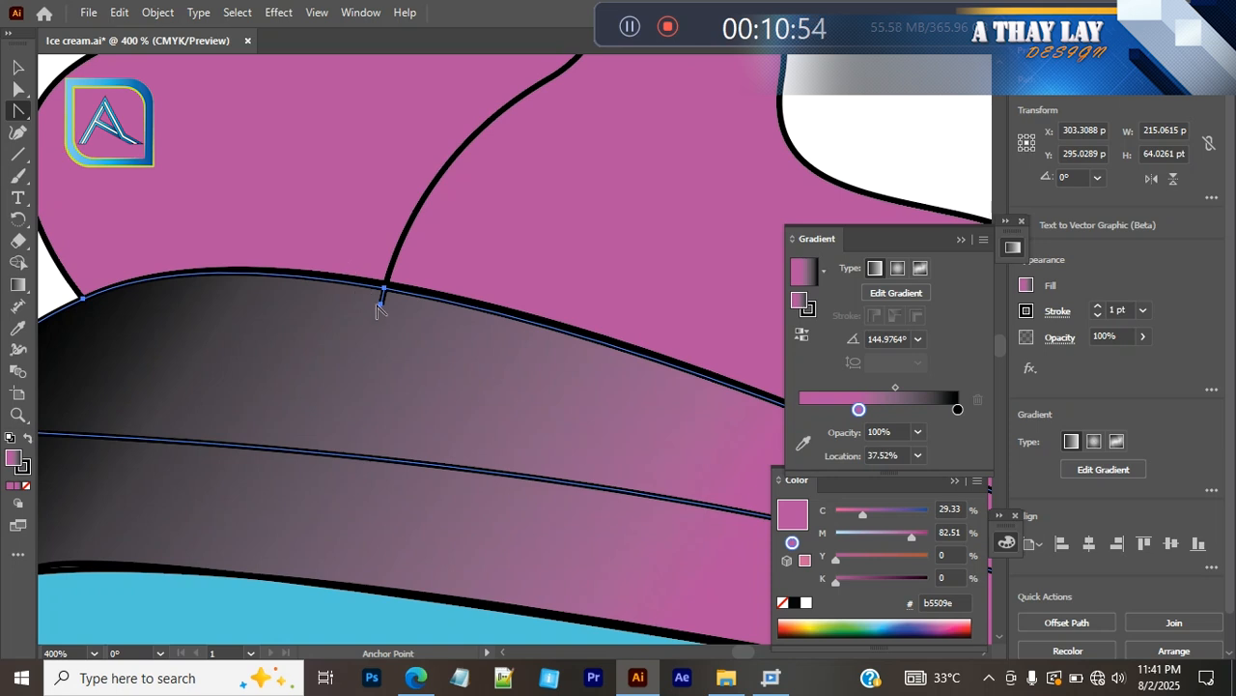
pyautogui.moveTo(381, 305); pyautogui.dragTo(436, 320)
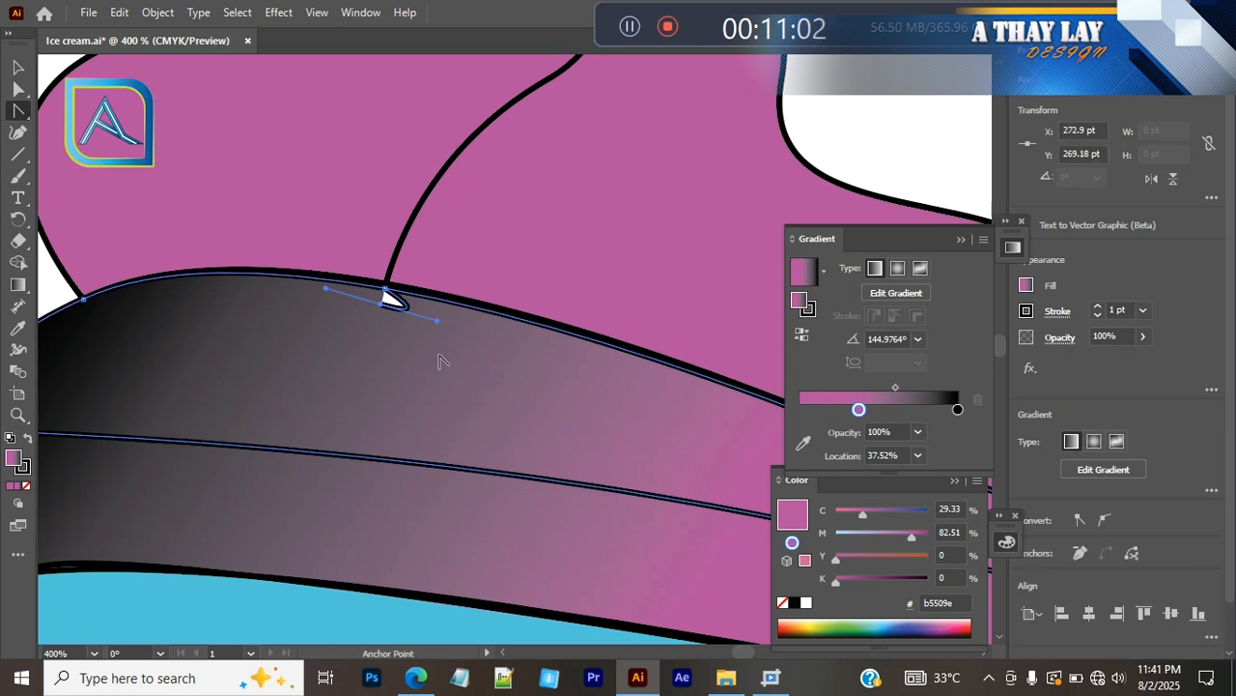
# Step: Merge the spur's small loop into the upper gradient band with Shape Builder and deselect the artwork
pyautogui.press('v')
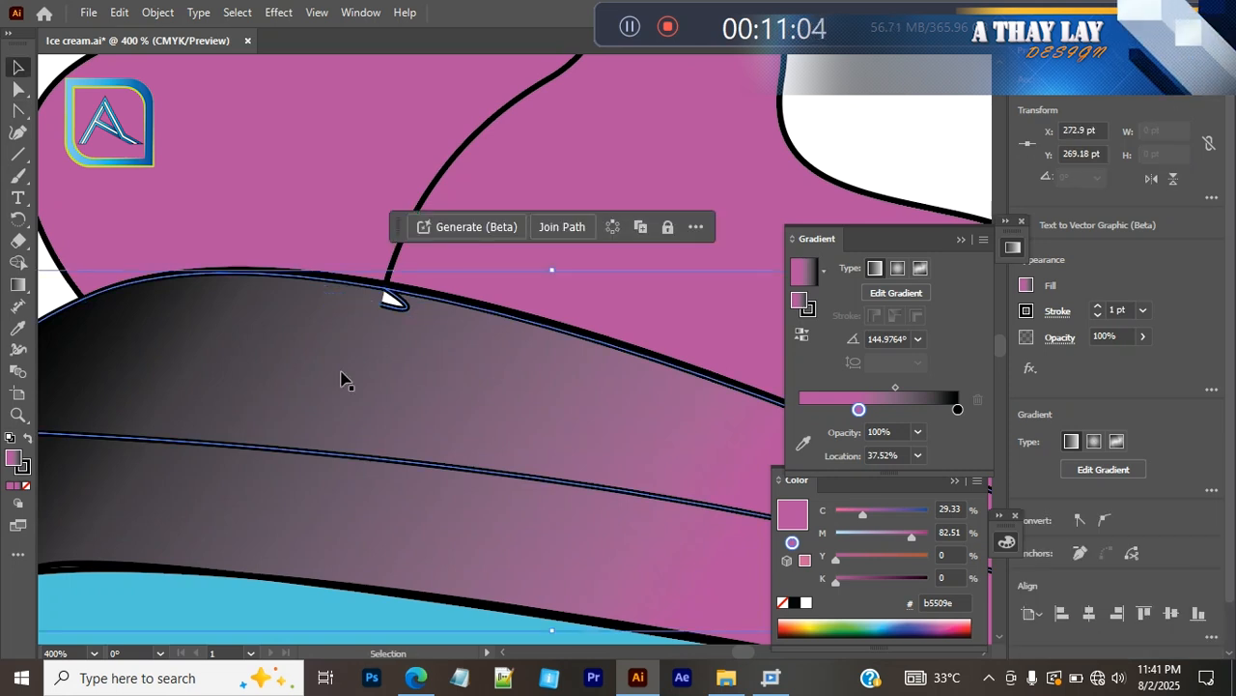
pyautogui.hotkey('shift', 'm')
pyautogui.click(329, 343)
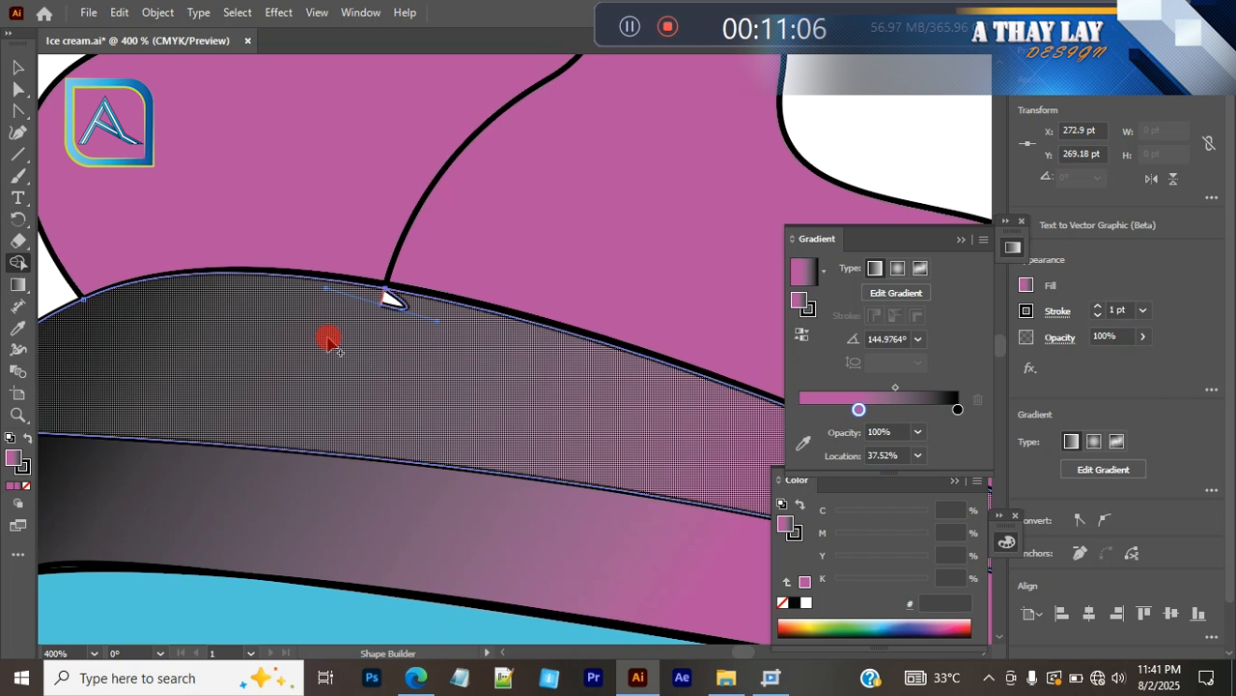
pyautogui.click(450, 331)
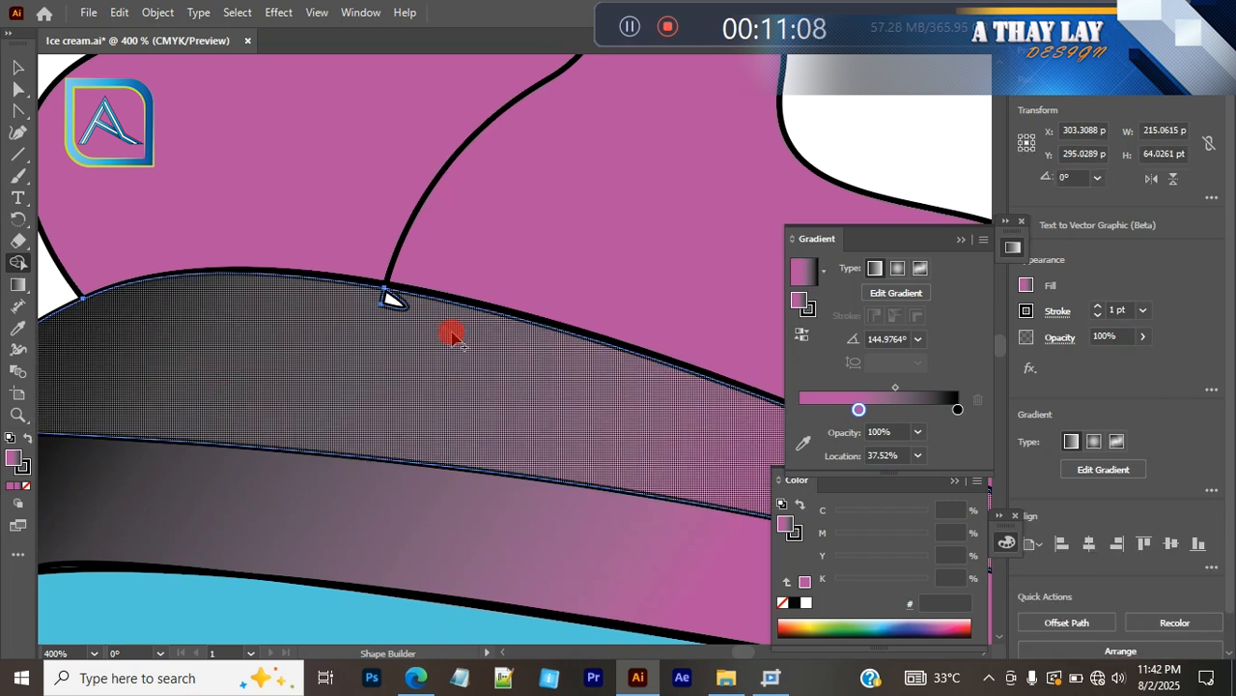
pyautogui.moveTo(398, 313); pyautogui.dragTo(384, 294)
pyautogui.moveTo(455, 318)
pyautogui.mouseDown()
pyautogui.moveTo(350, 300)
pyautogui.moveTo(371, 299)
pyautogui.mouseUp()
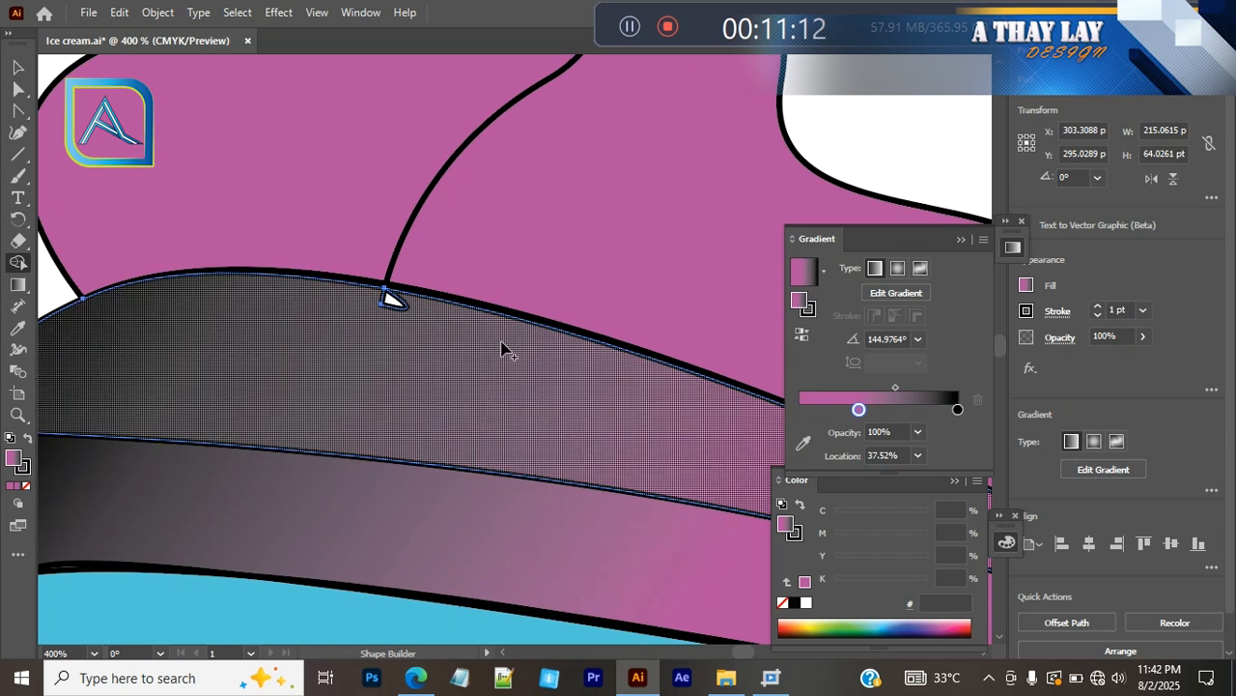
pyautogui.moveTo(500, 341); pyautogui.dragTo(385, 296)
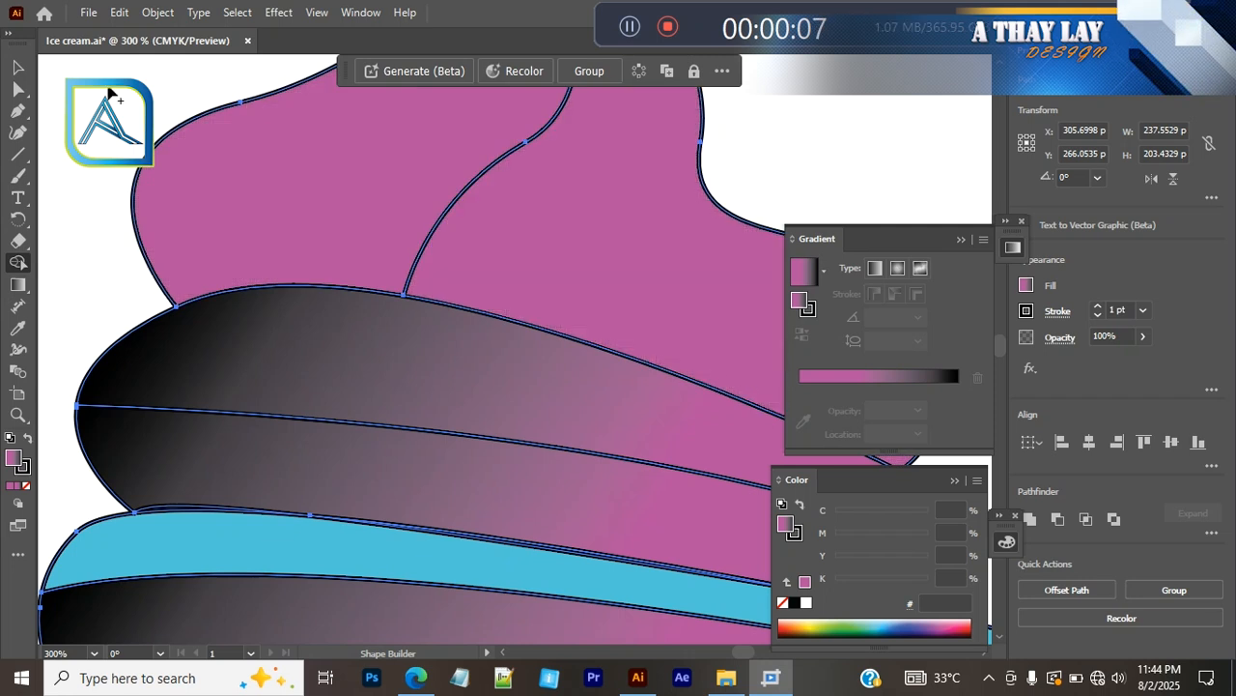
pyautogui.click(17, 67)
pyautogui.click(160, 97)
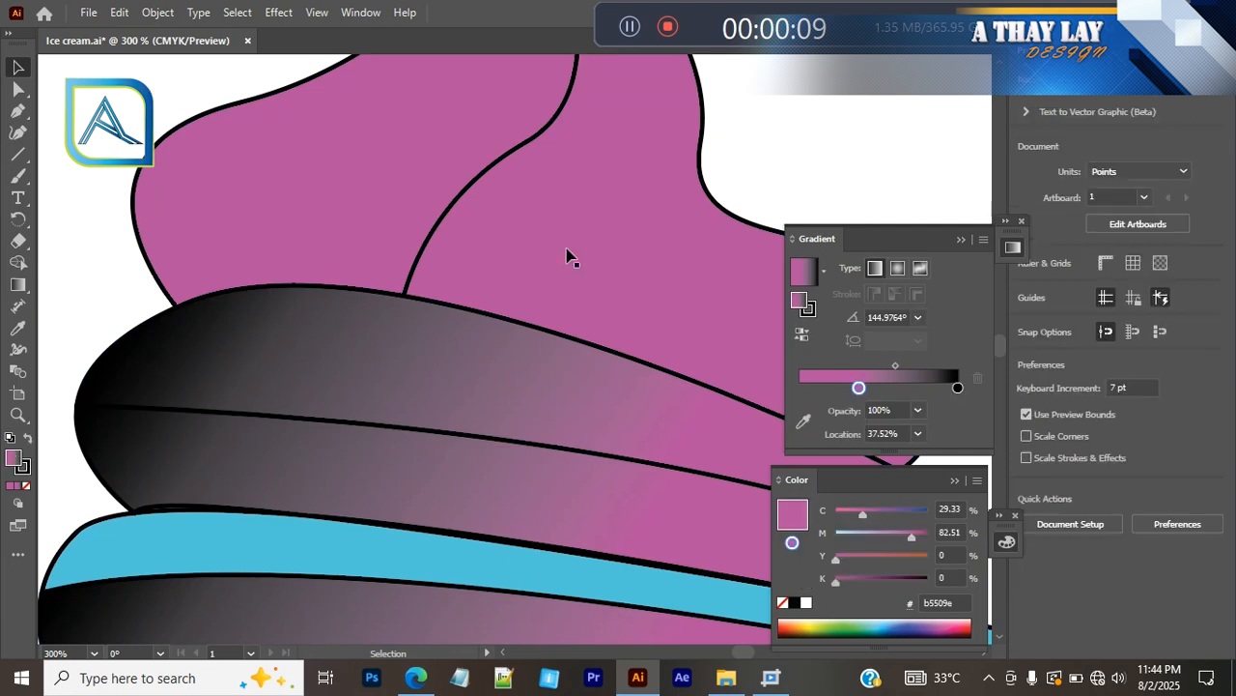
# Step: Activate the Gradient tool and move the gradient's magenta stop to location 0%
pyautogui.scroll(-3, 568, 256)
pyautogui.hotkey('ctrl', '-')
pyautogui.hotkey('ctrl', '-')
pyautogui.hotkey('ctrl', '-')
pyautogui.hotkey('ctrl', '-')
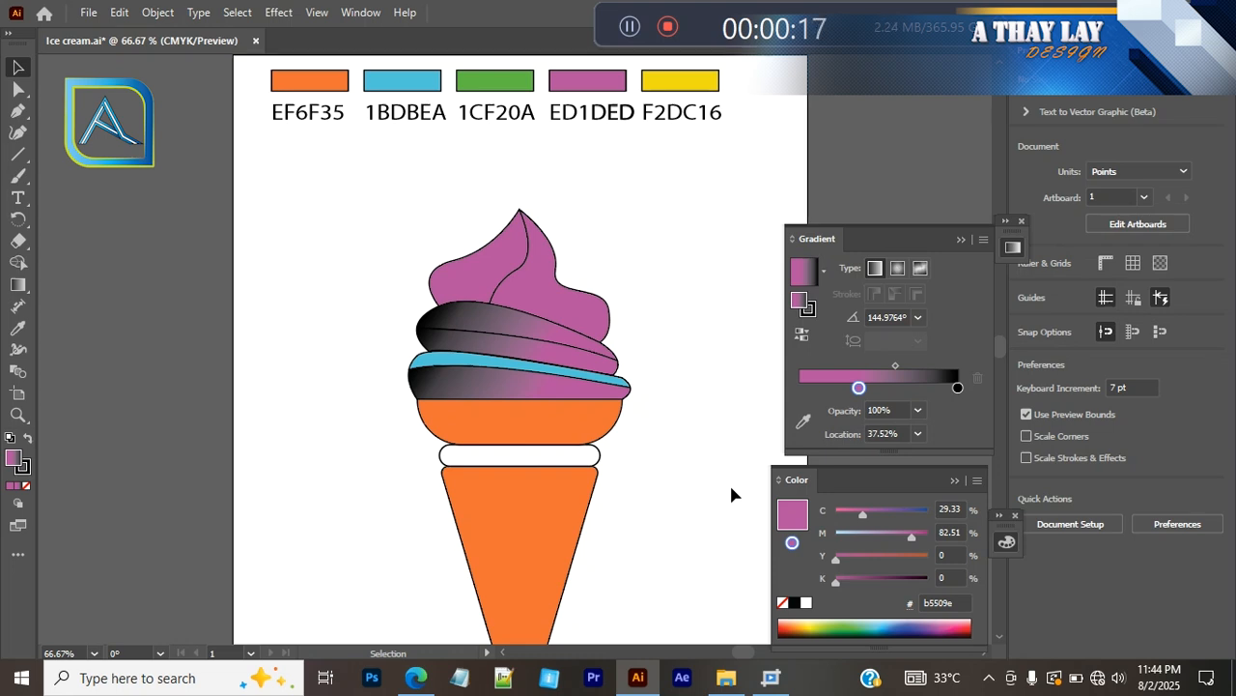
pyautogui.click(17, 284)
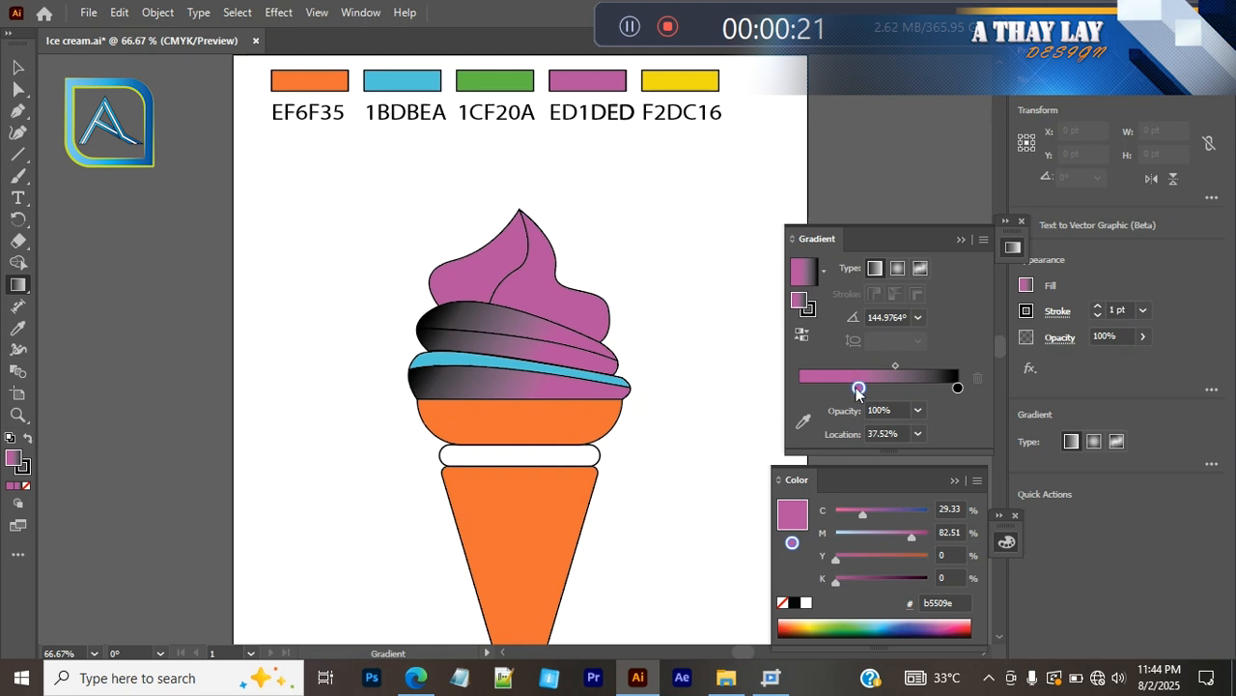
pyautogui.moveTo(859, 388); pyautogui.dragTo(746, 390)
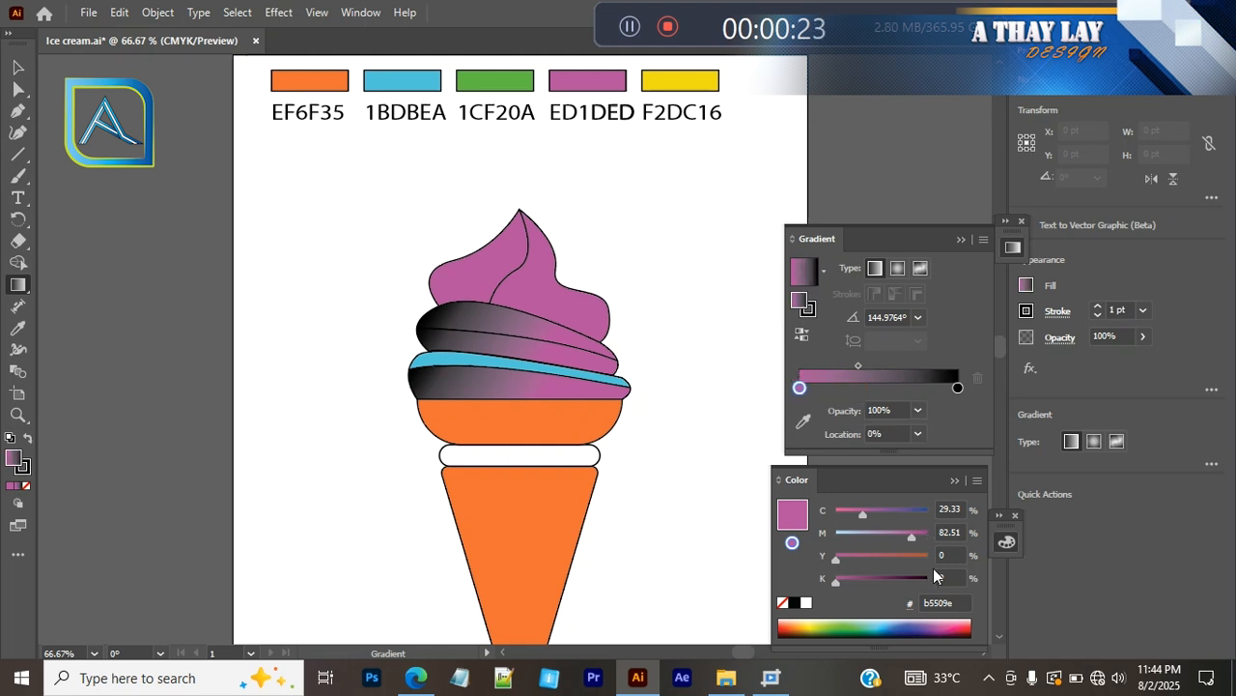
# Step: Set the colour of the gradient's stop at 0% to f2dc16
pyautogui.doubleClick(801, 388)
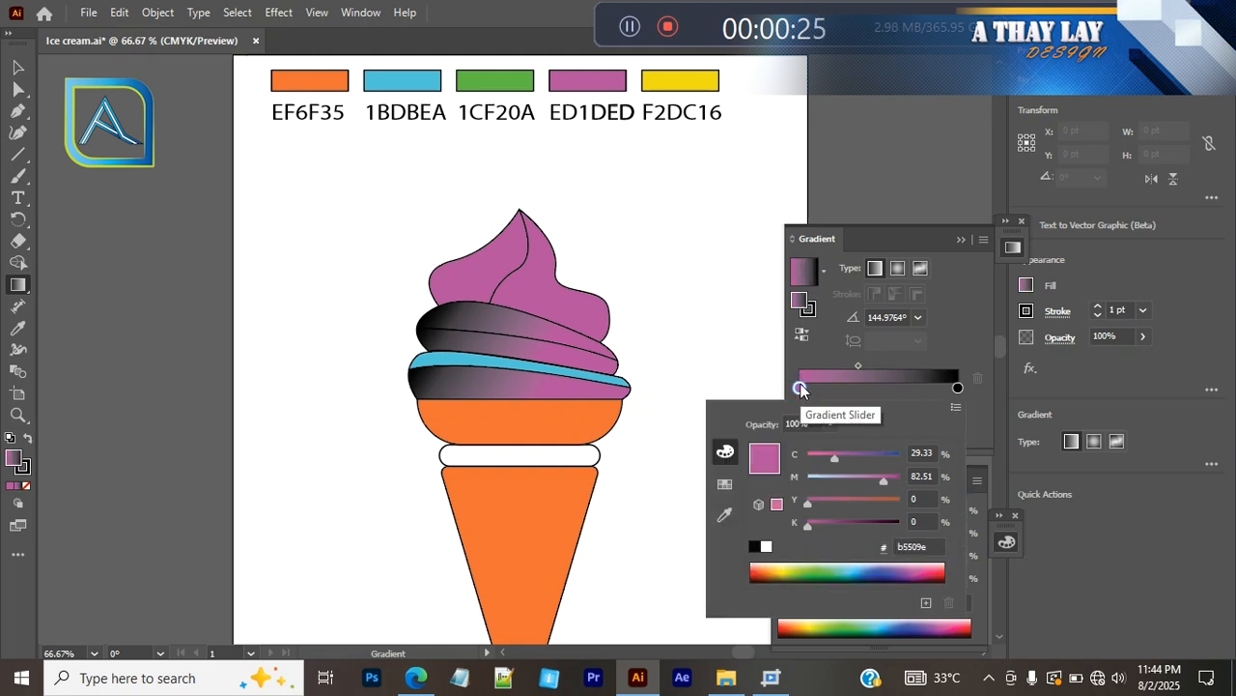
pyautogui.click(928, 546)
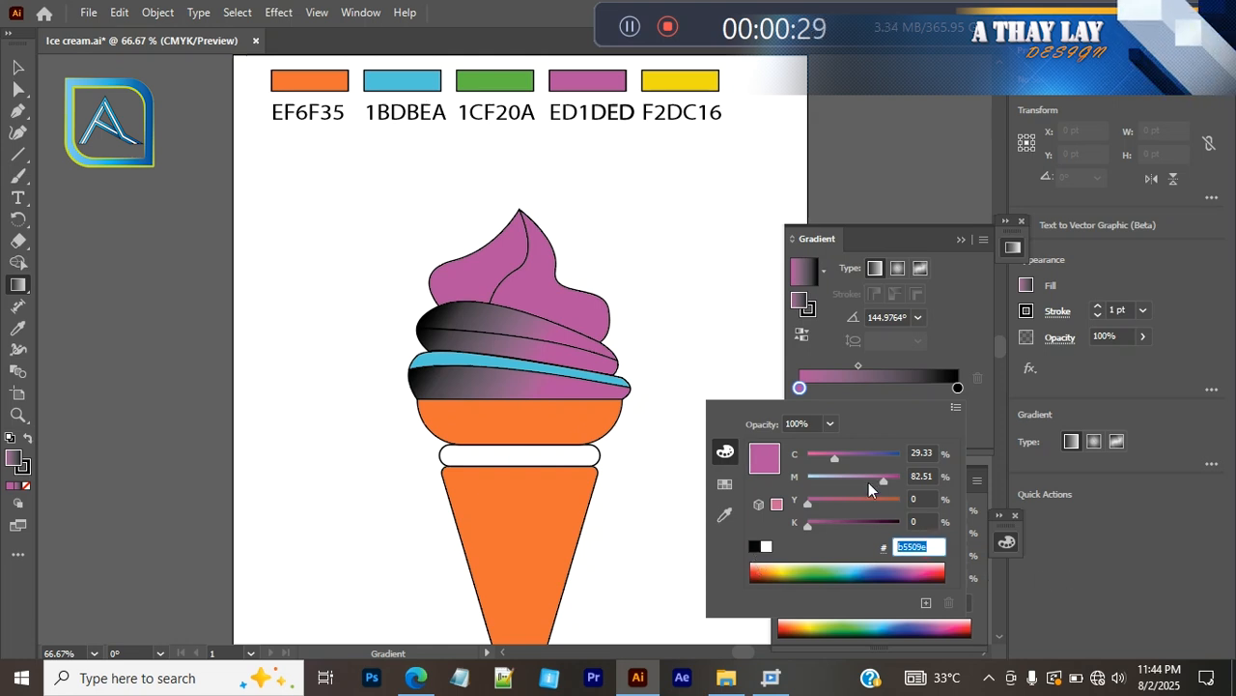
pyautogui.write('f2dc16')
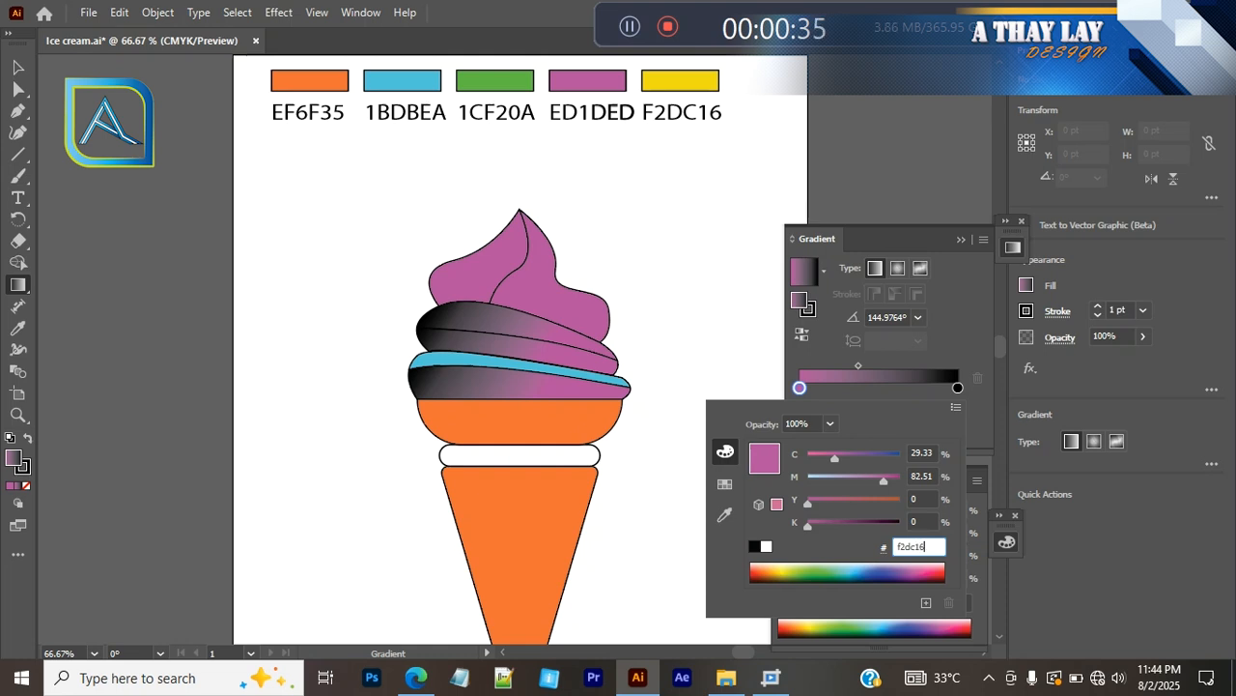
pyautogui.press('Return')
# Step: Set the active gradient stop's colour to 1cf20a
pyautogui.click(957, 387)
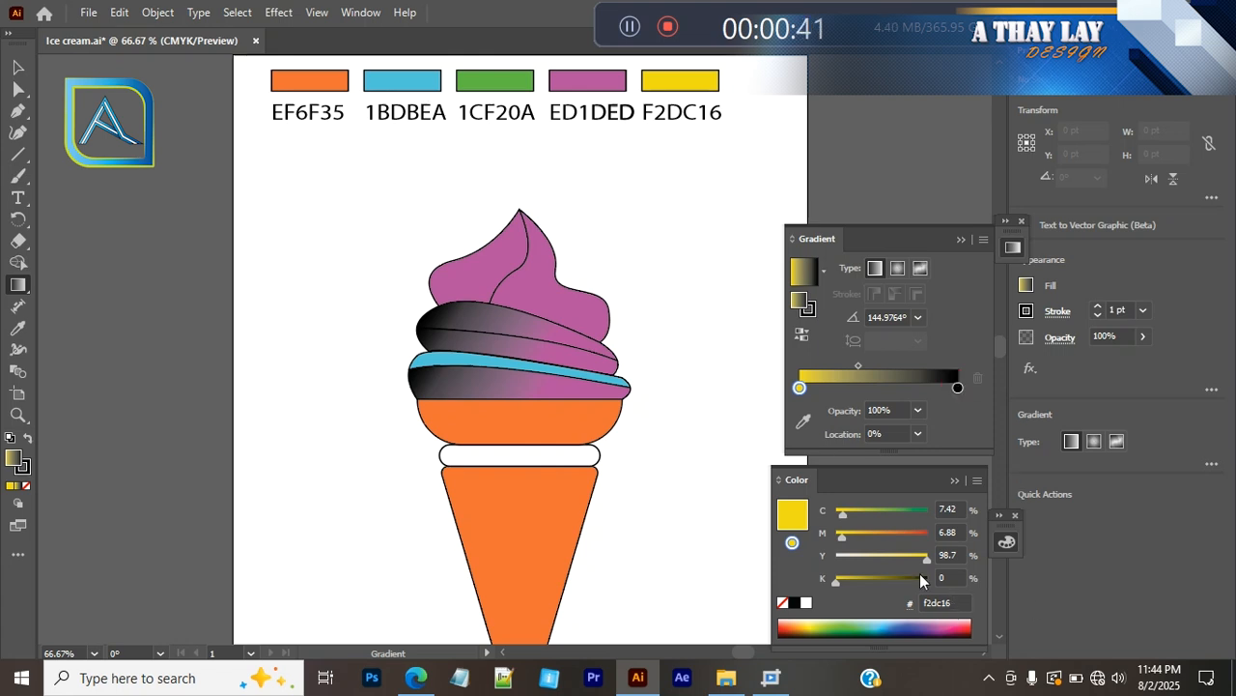
pyautogui.click(961, 602)
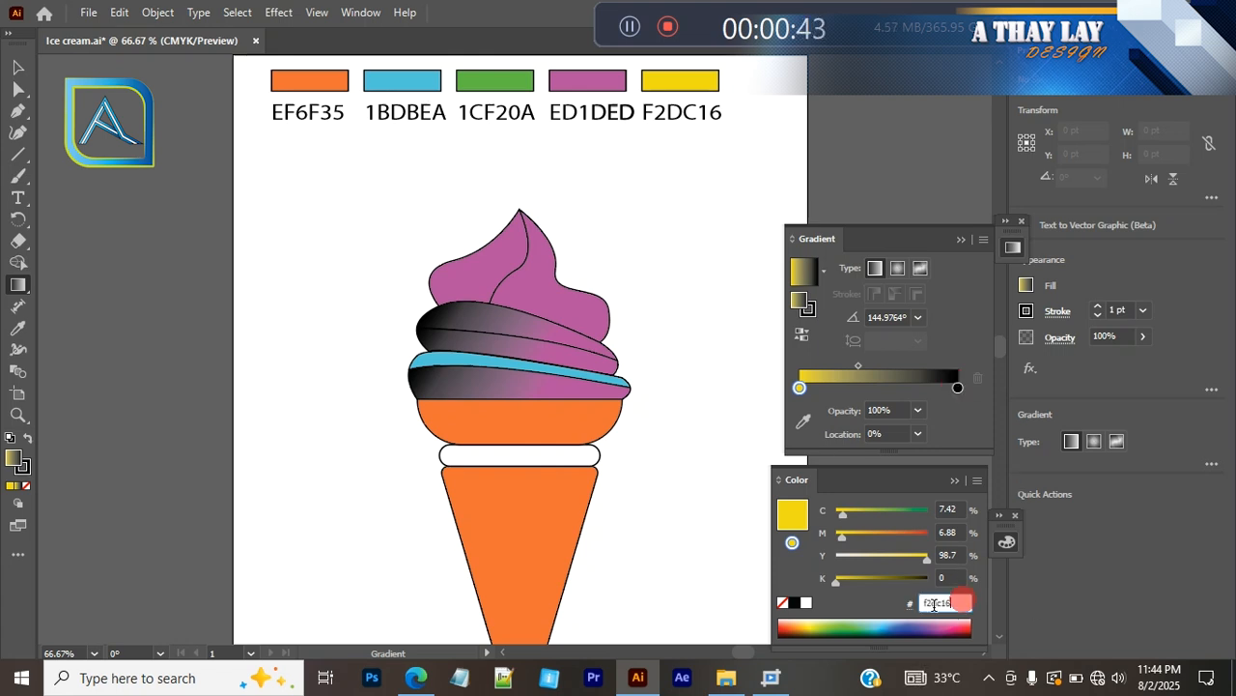
pyautogui.write('1c')
pyautogui.write('f2')
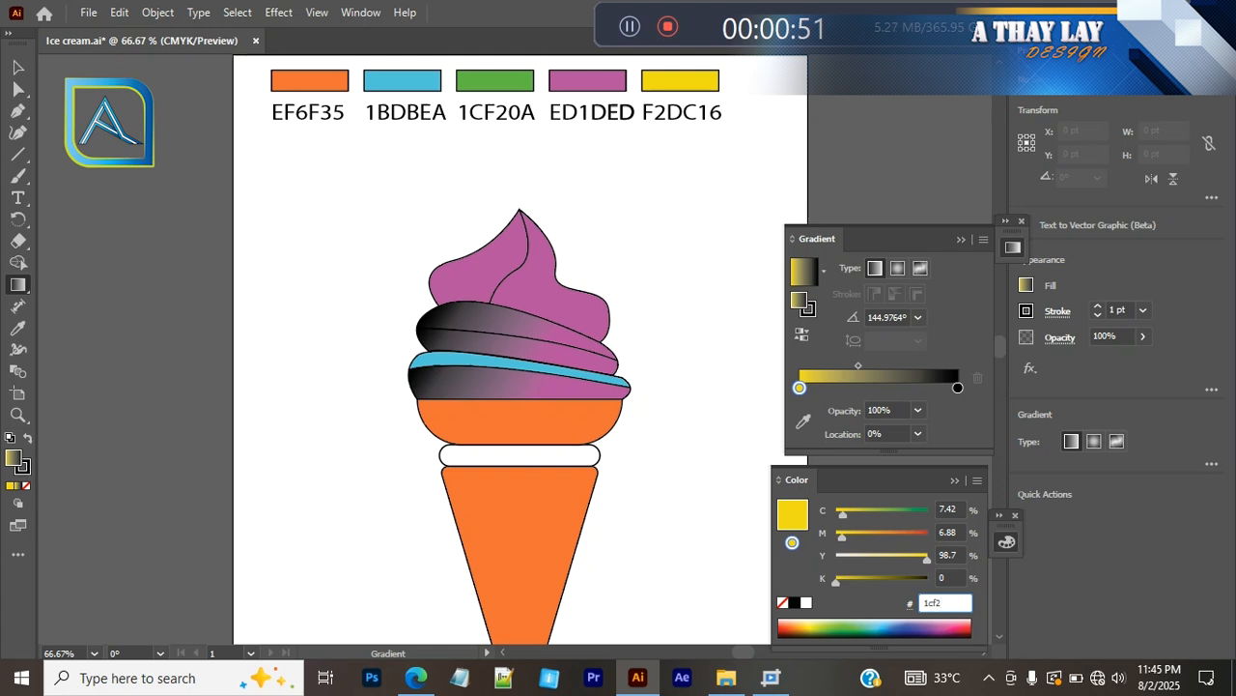
pyautogui.write('0a')
pyautogui.press('Return')
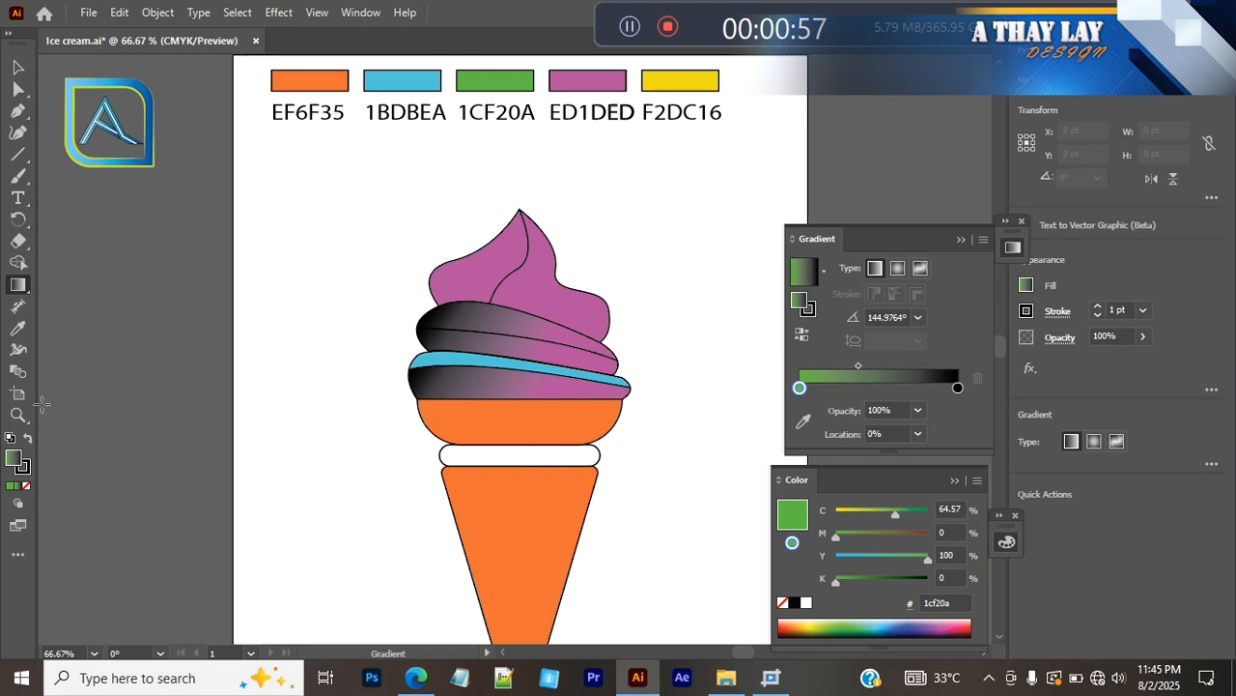
# Step: Fill the left part of the top swirl with the green-to-black gradient
pyautogui.click(16, 287)
pyautogui.click(19, 68)
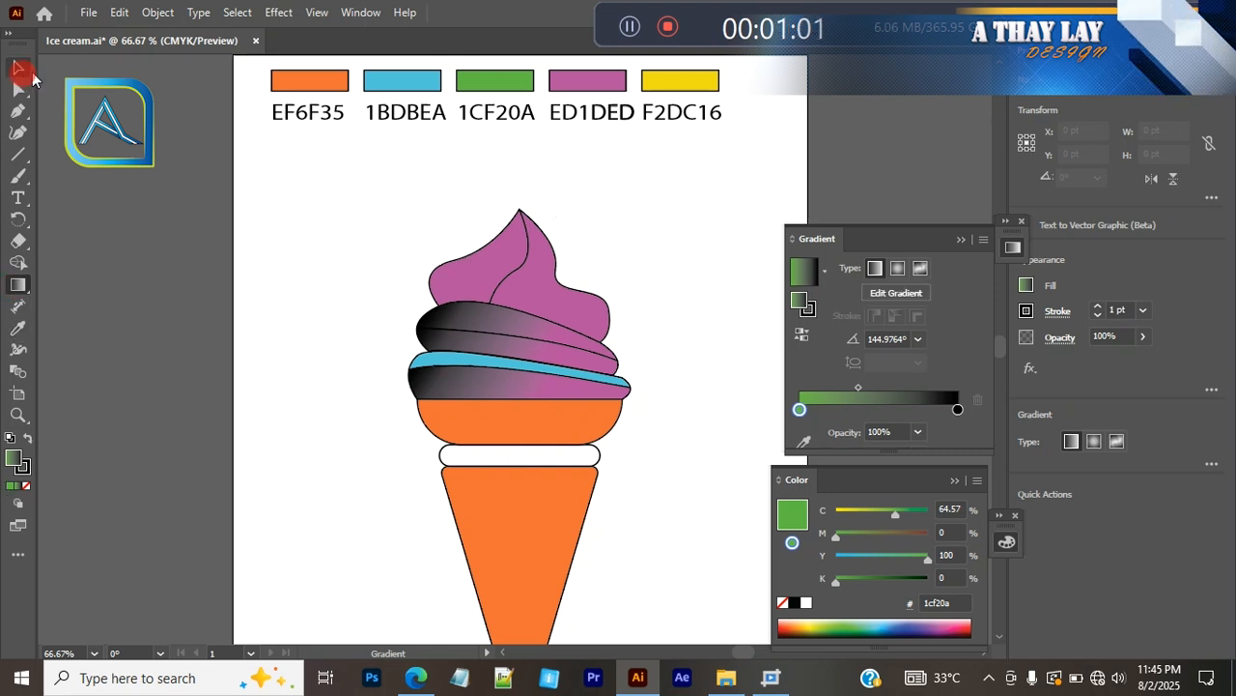
pyautogui.click(498, 266)
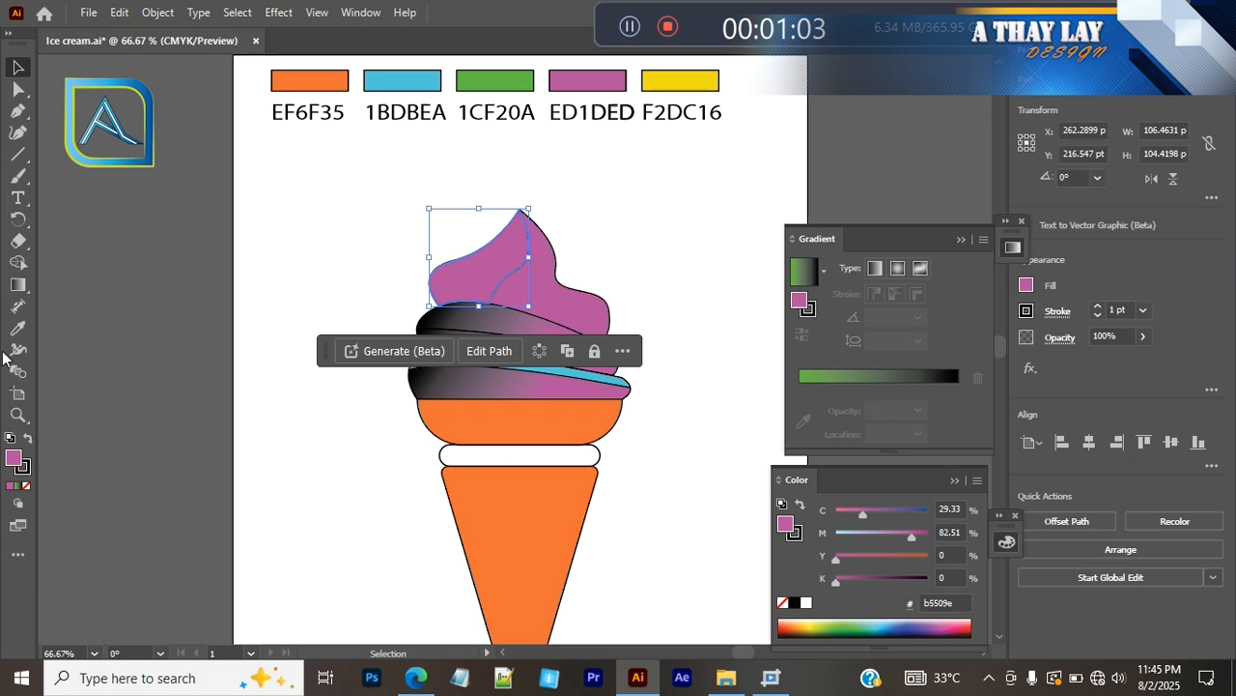
pyautogui.click(18, 285)
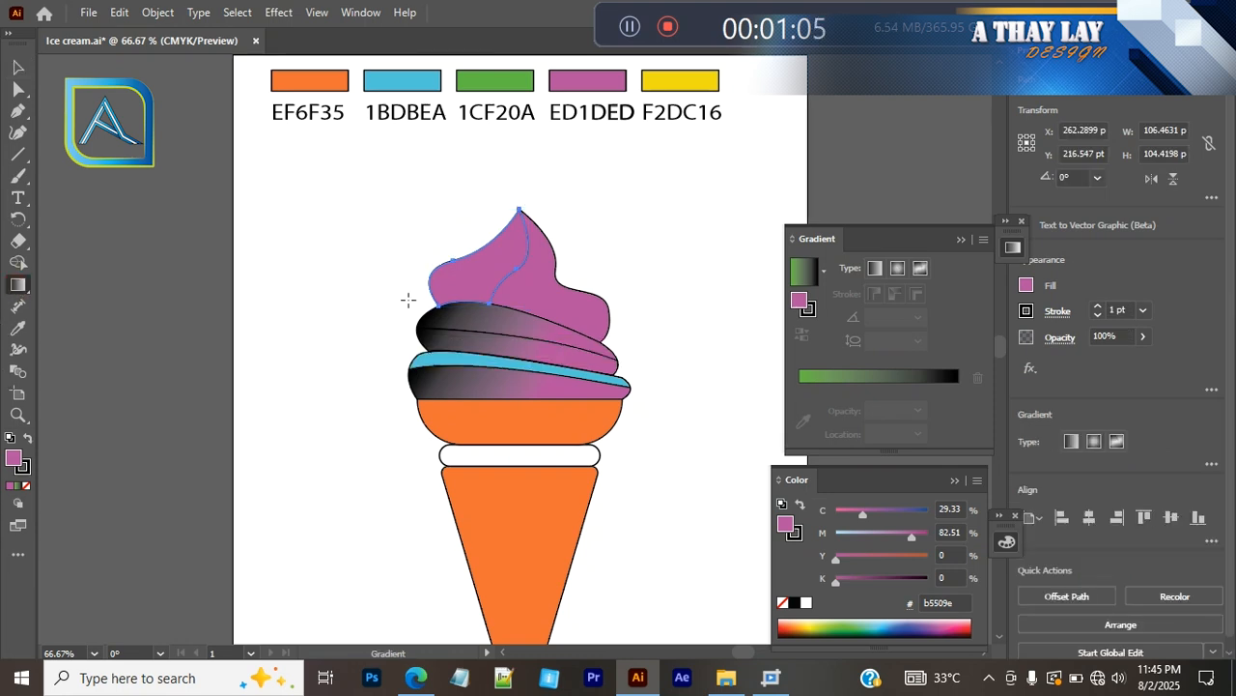
pyautogui.click(17, 485)
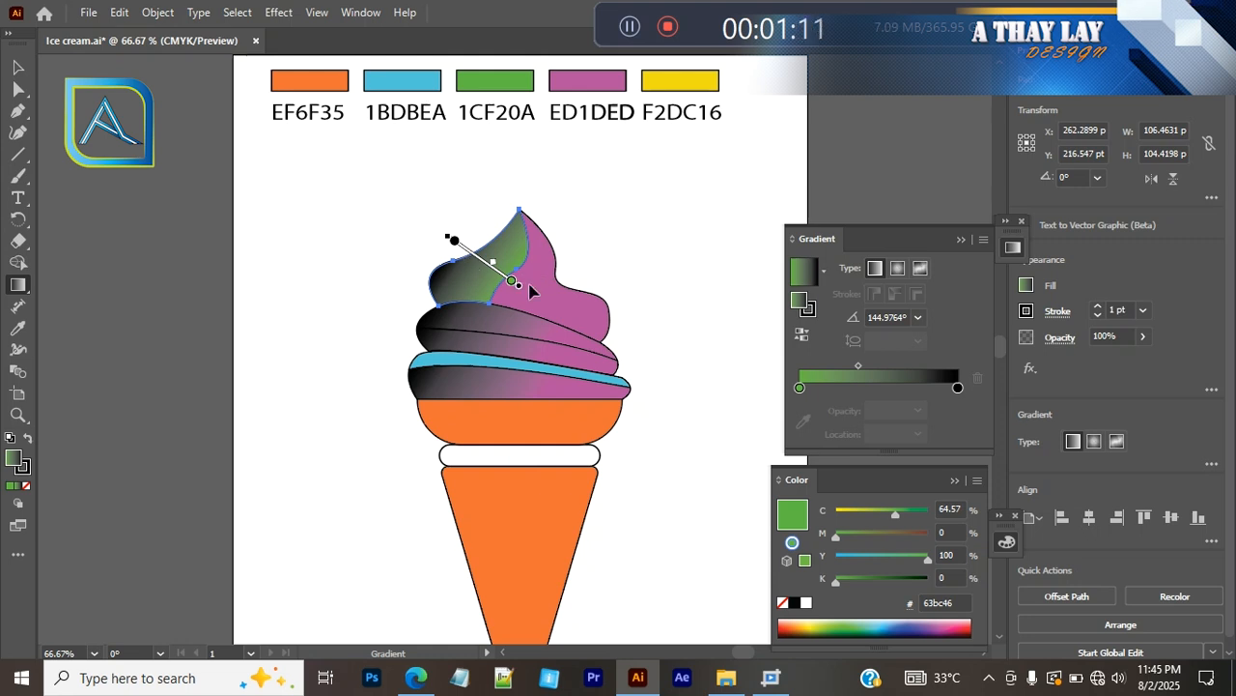
# Step: Set the black stop of the left swirl part's gradient to f2dc16
pyautogui.doubleClick(454, 242)
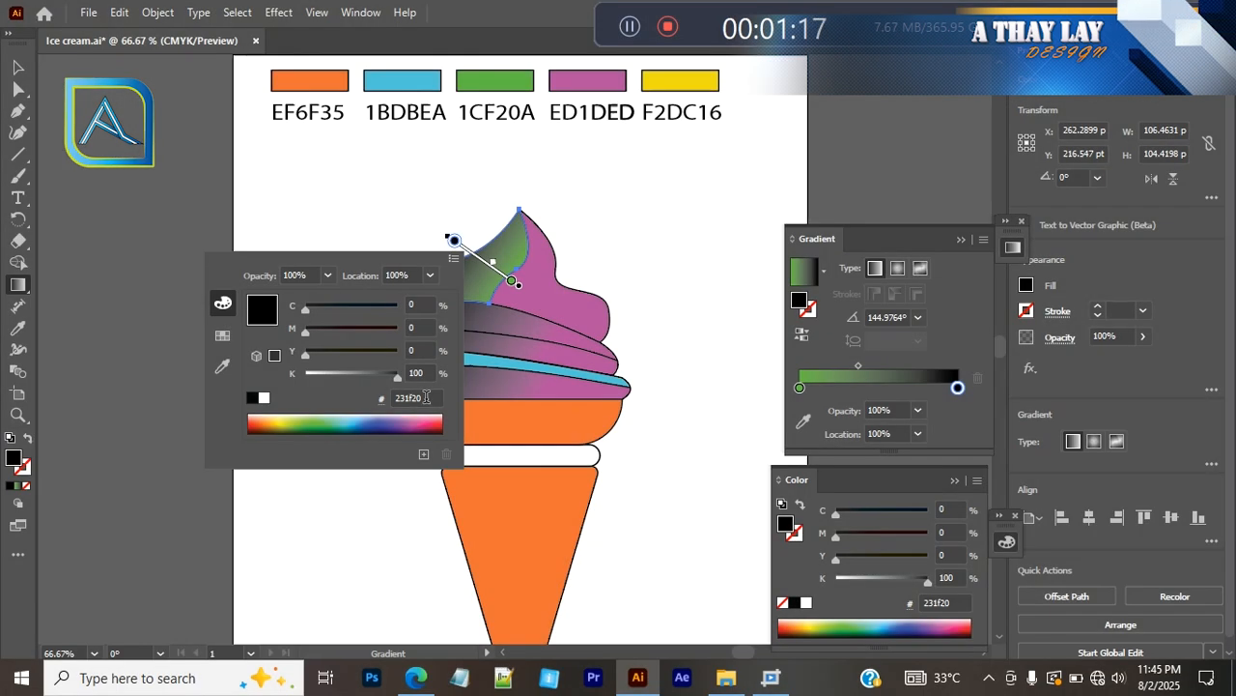
pyautogui.click(415, 398)
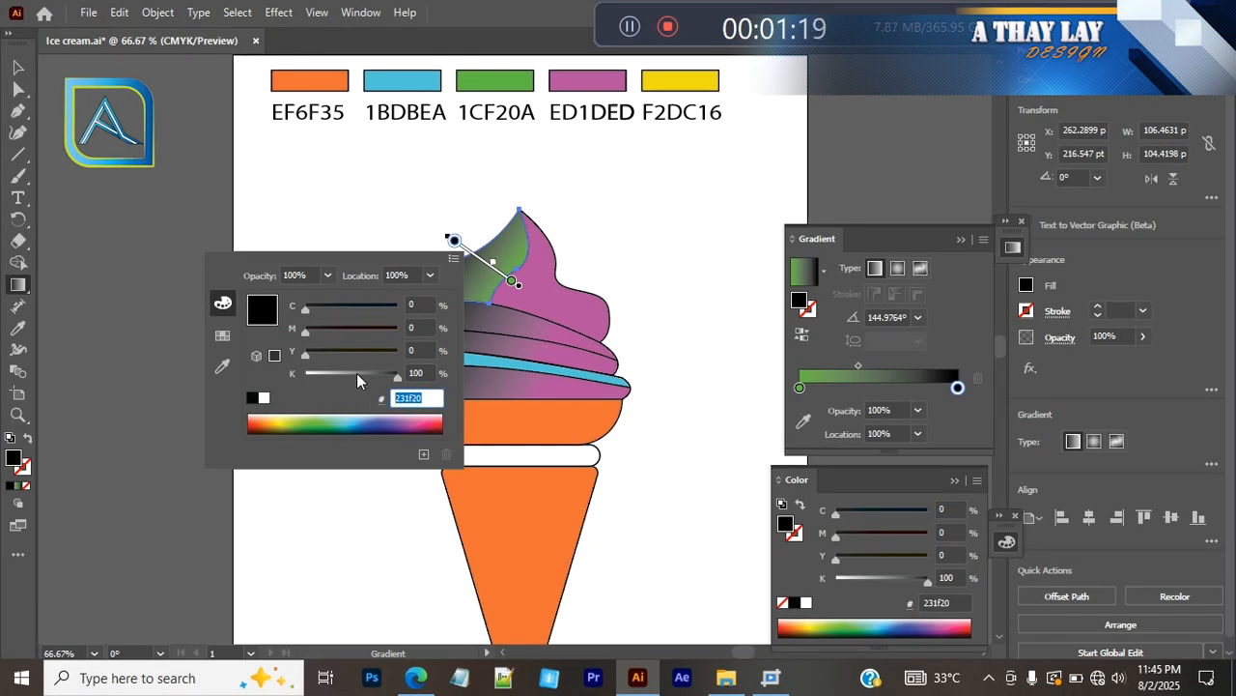
pyautogui.write('f2dc16')
pyautogui.press('Return')
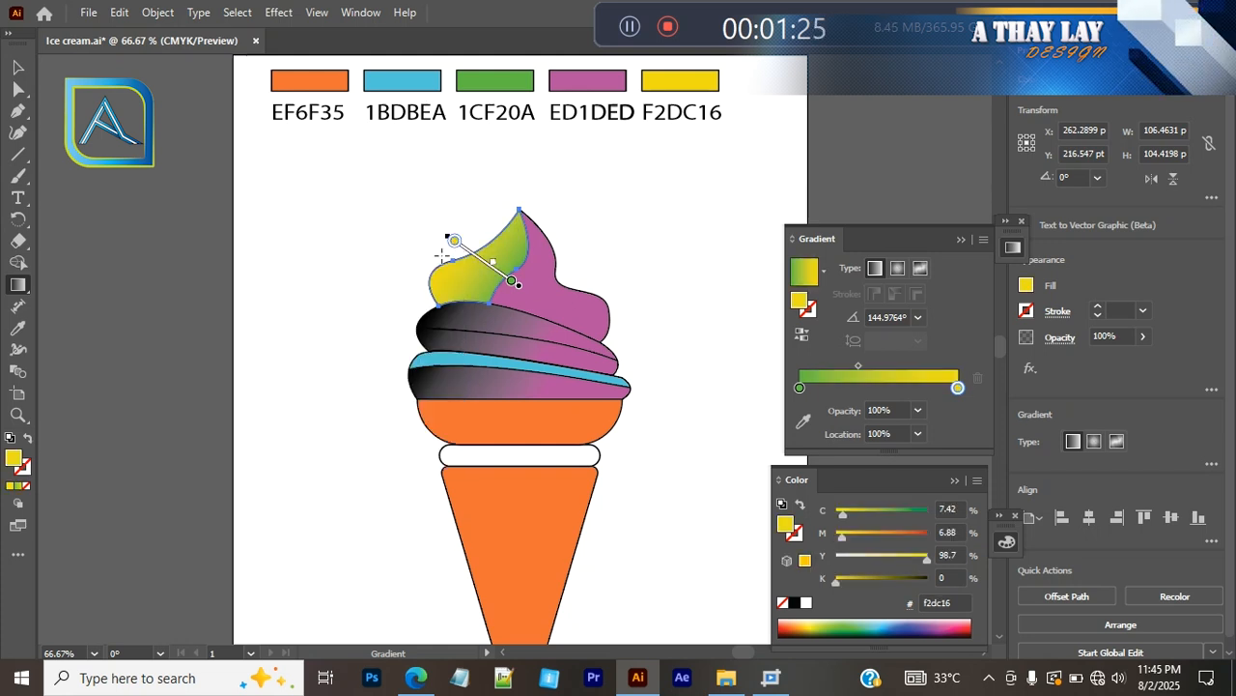
# Step: Copy the green-to-yellow gradient from the top swirl's left part onto its right part with the Eyedropper
pyautogui.click(18, 66)
pyautogui.click(547, 272)
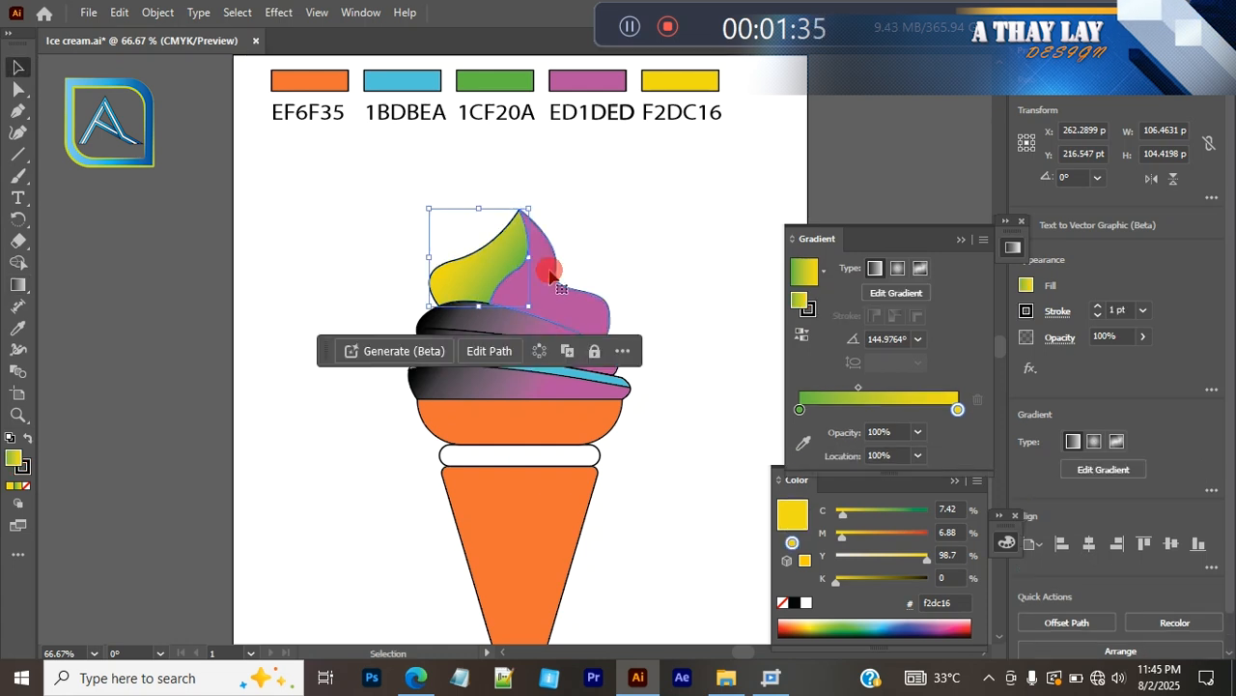
pyautogui.click(18, 284)
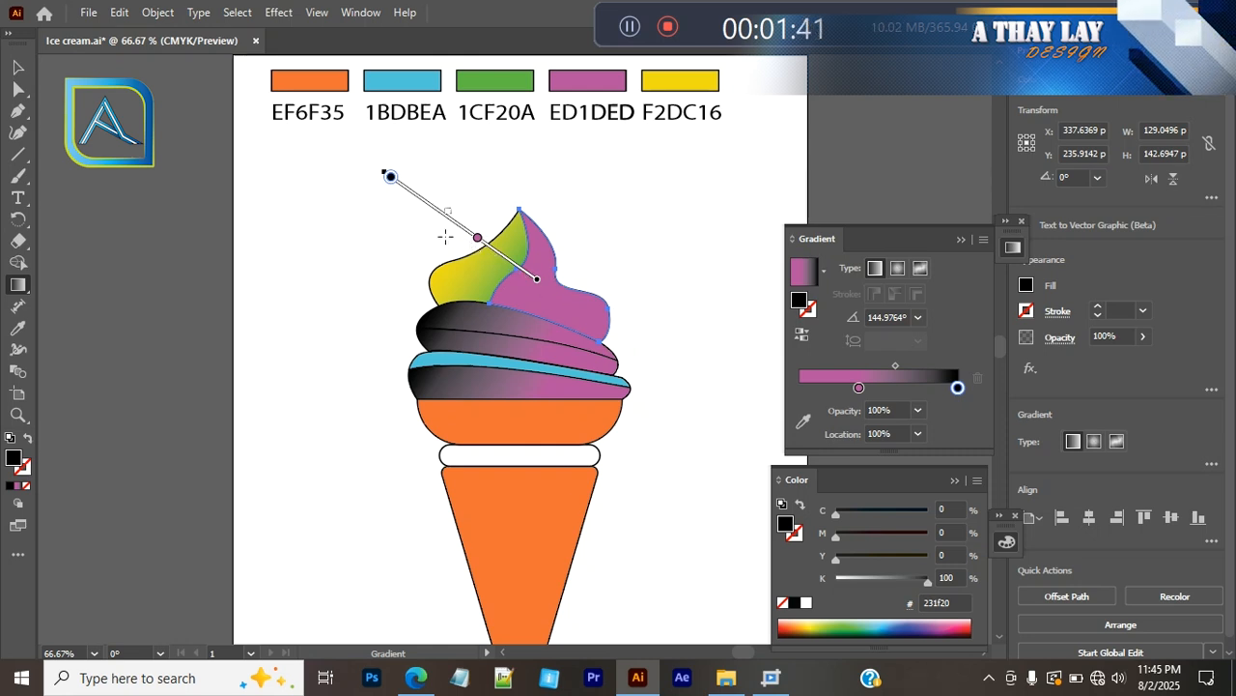
pyautogui.click(17, 327)
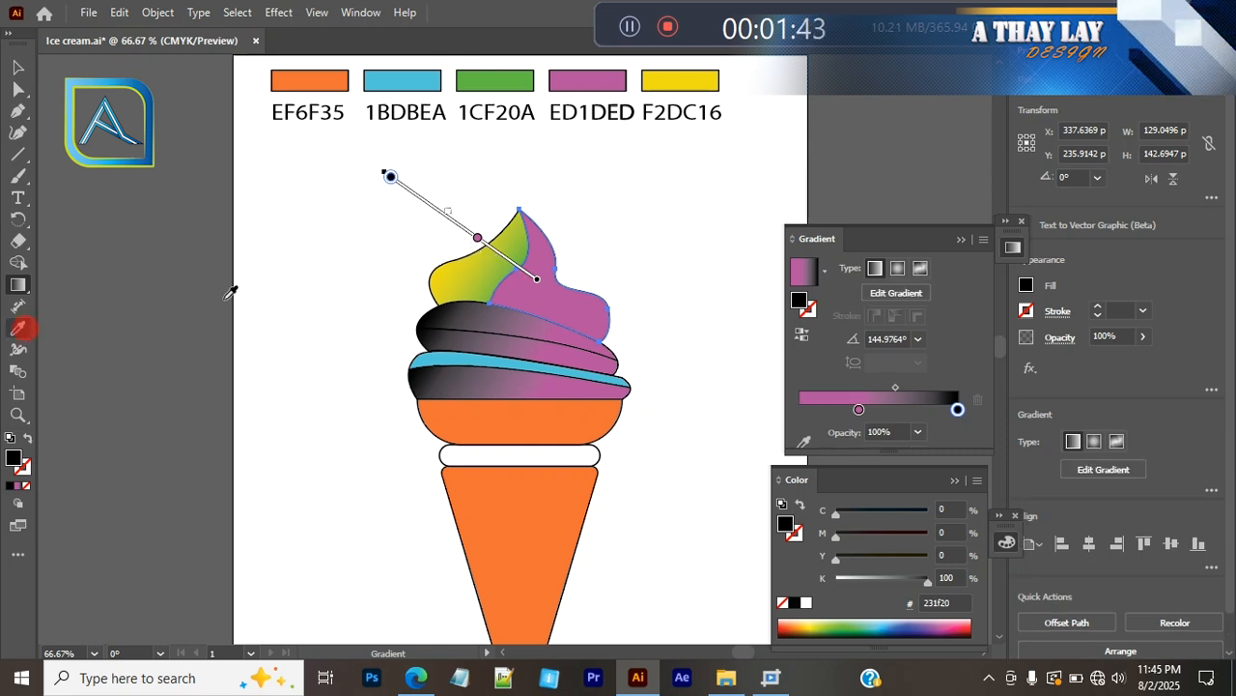
pyautogui.click(470, 268)
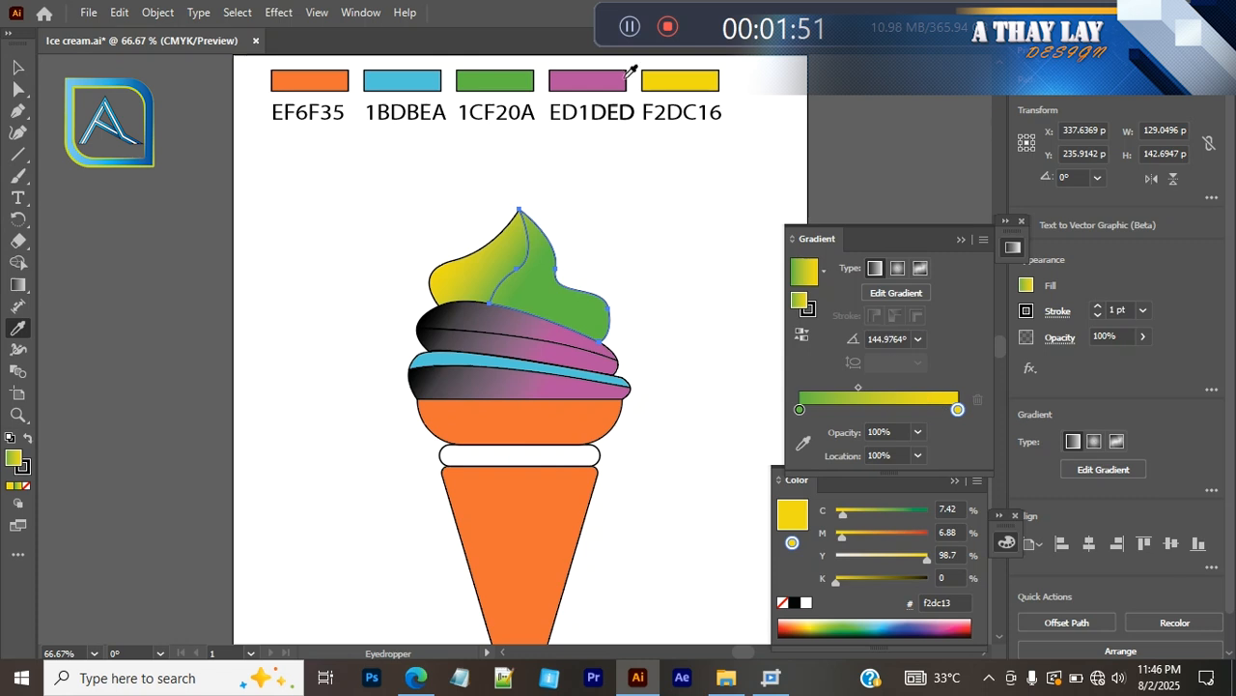
pyautogui.click(626, 28)
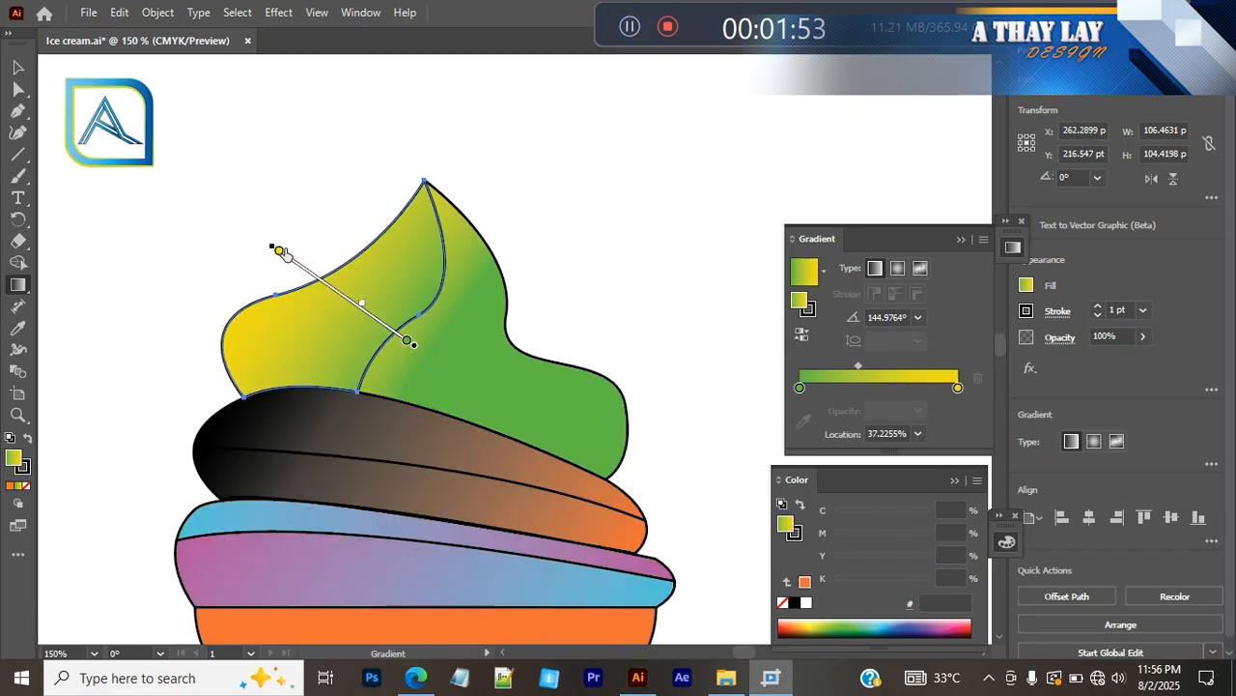
# Step: Redirect the left swirl part's gradient to about -21.5° and shift its midpoint toward the green stop
pyautogui.click(279, 251)
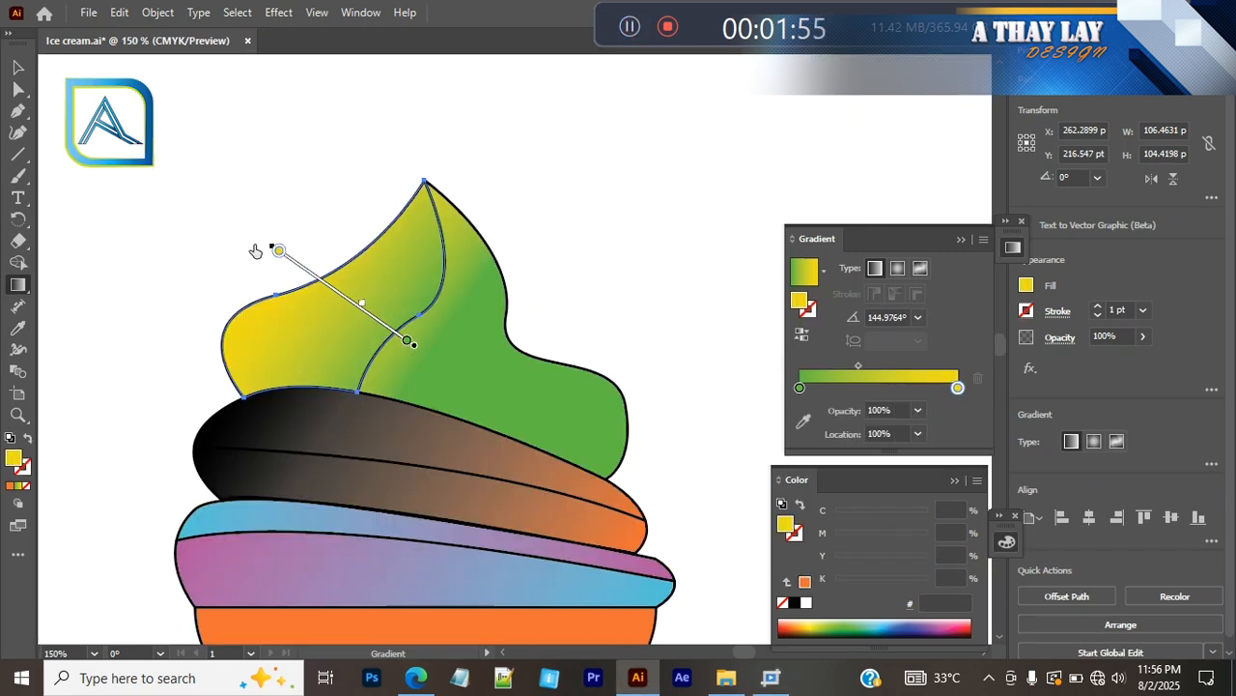
pyautogui.click(274, 251)
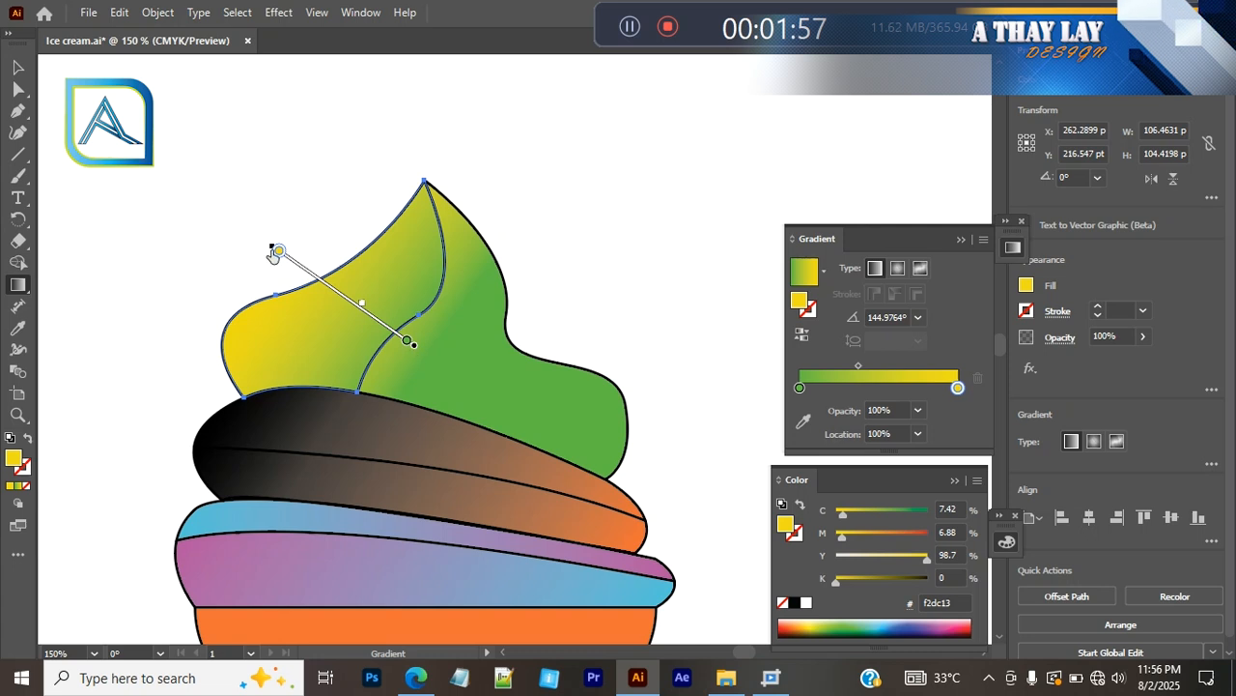
pyautogui.moveTo(267, 243)
pyautogui.mouseDown()
pyautogui.moveTo(464, 486)
pyautogui.moveTo(552, 397)
pyautogui.moveTo(502, 376)
pyautogui.mouseUp()
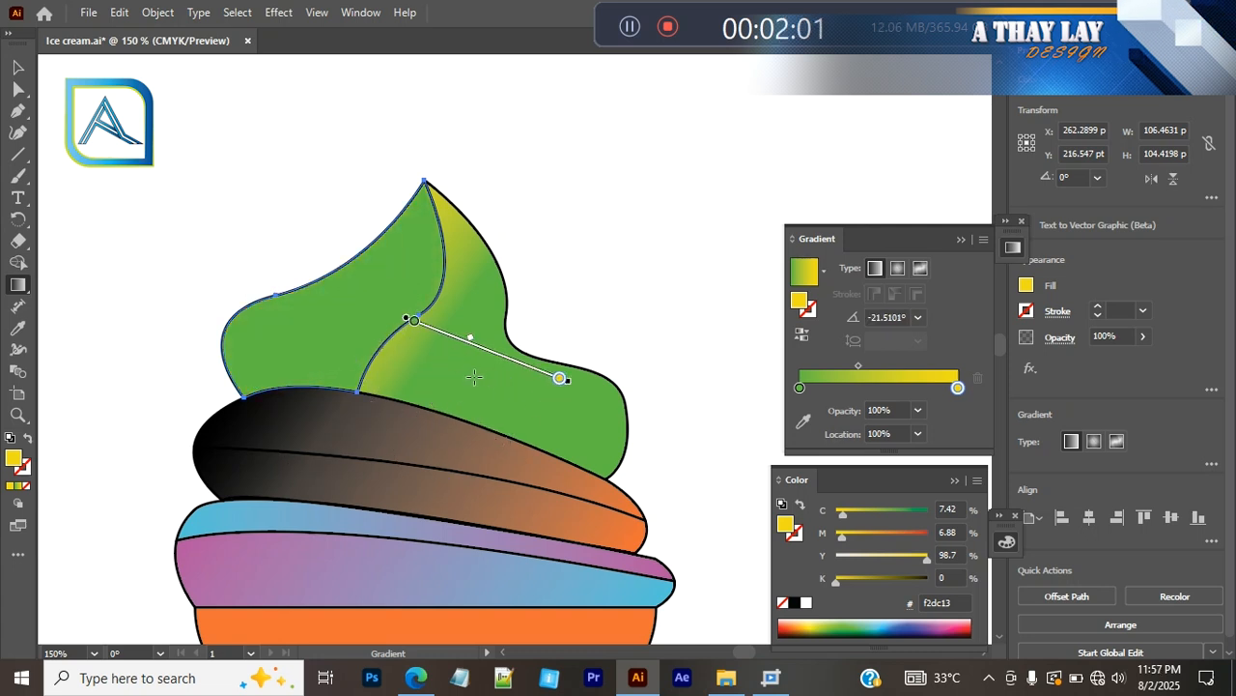
pyautogui.click(471, 338)
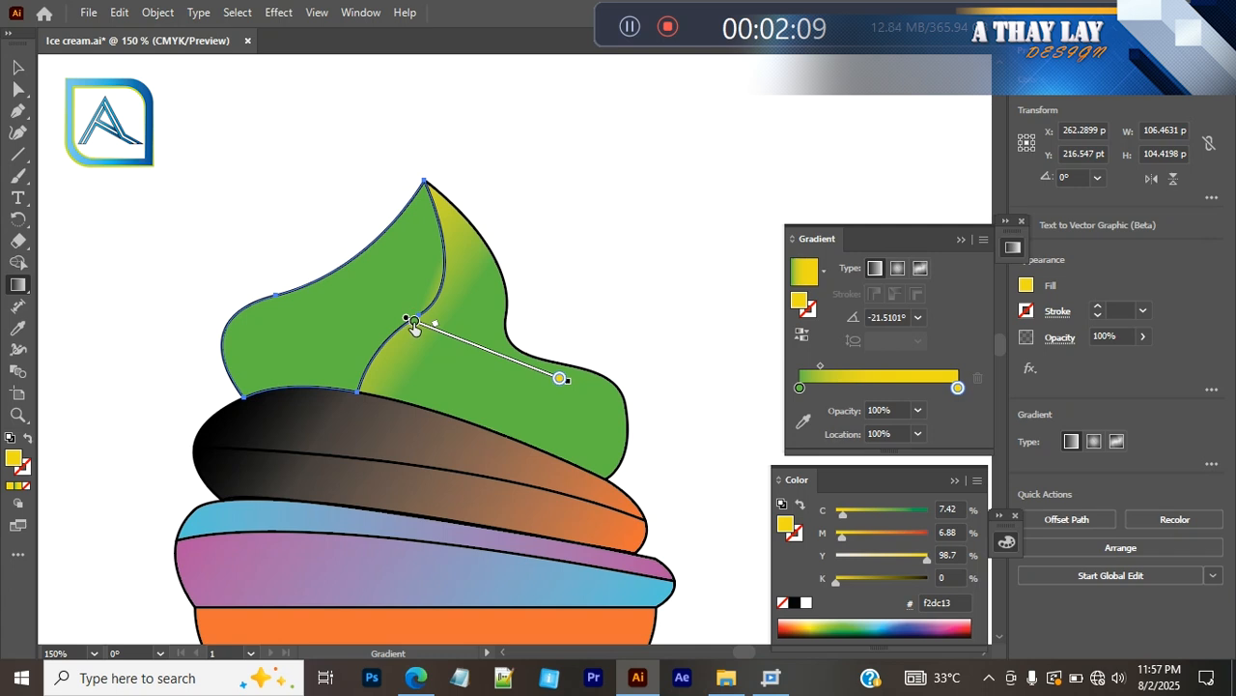
pyautogui.click(413, 320)
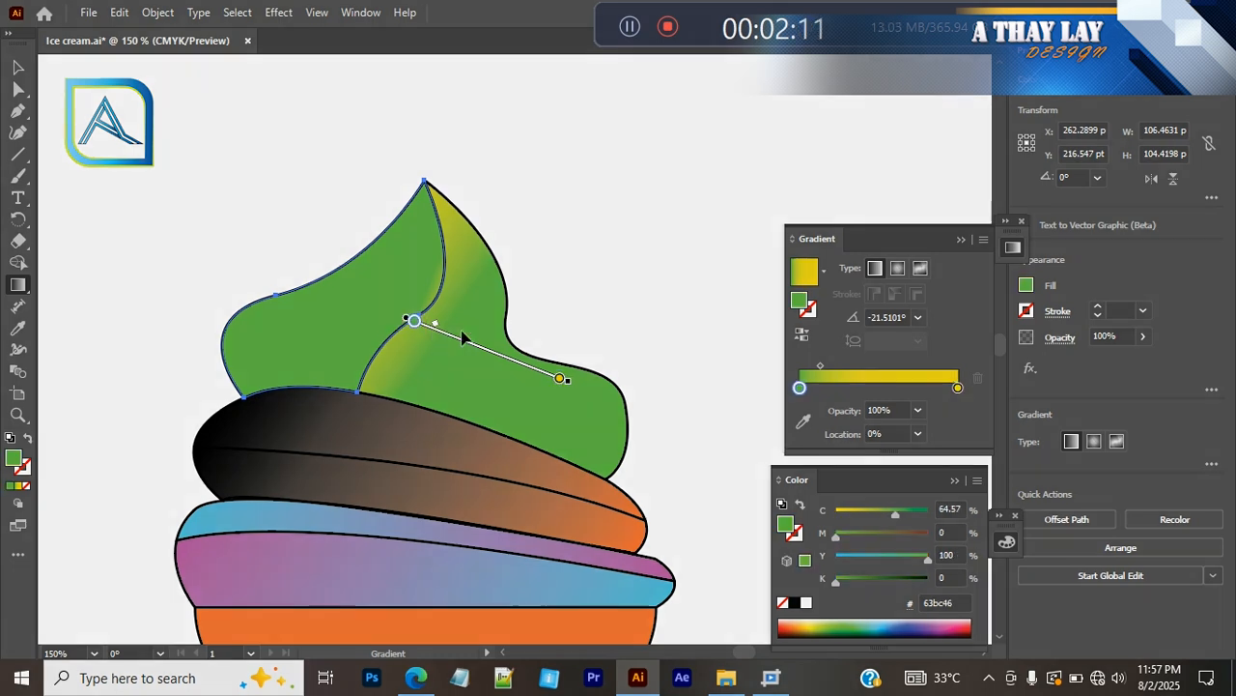
pyautogui.moveTo(559, 378); pyautogui.dragTo(503, 356)
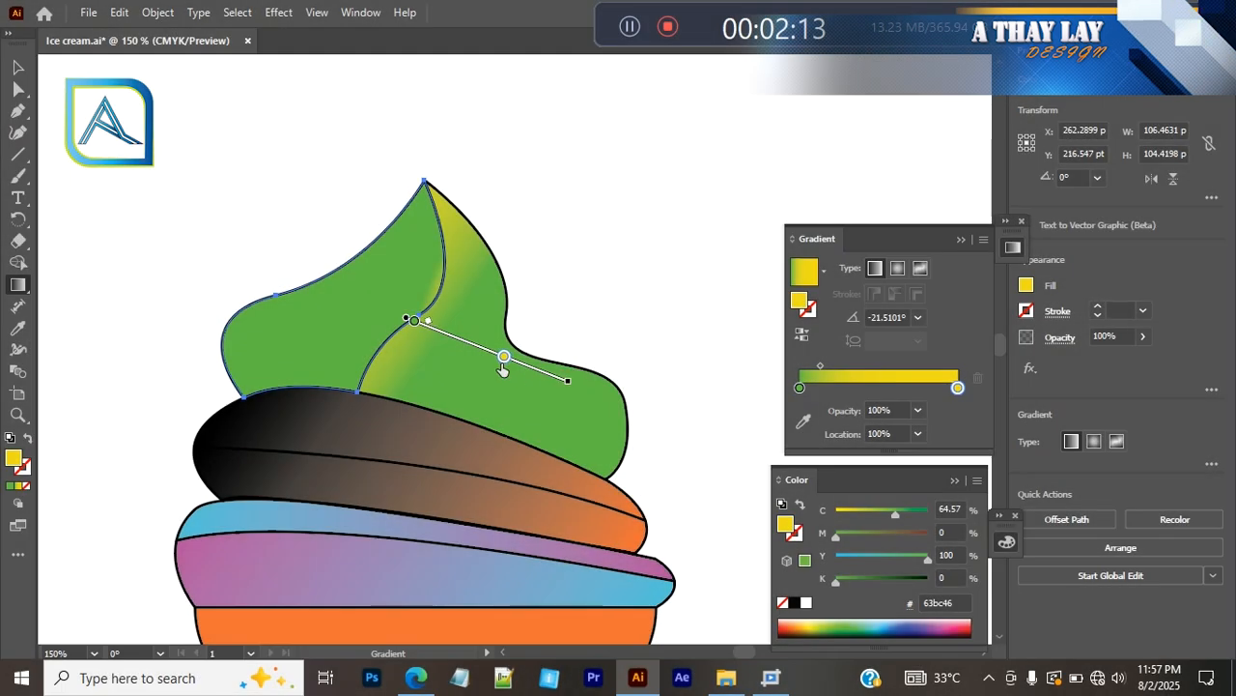
pyautogui.hotkey('ctrl', 'z')
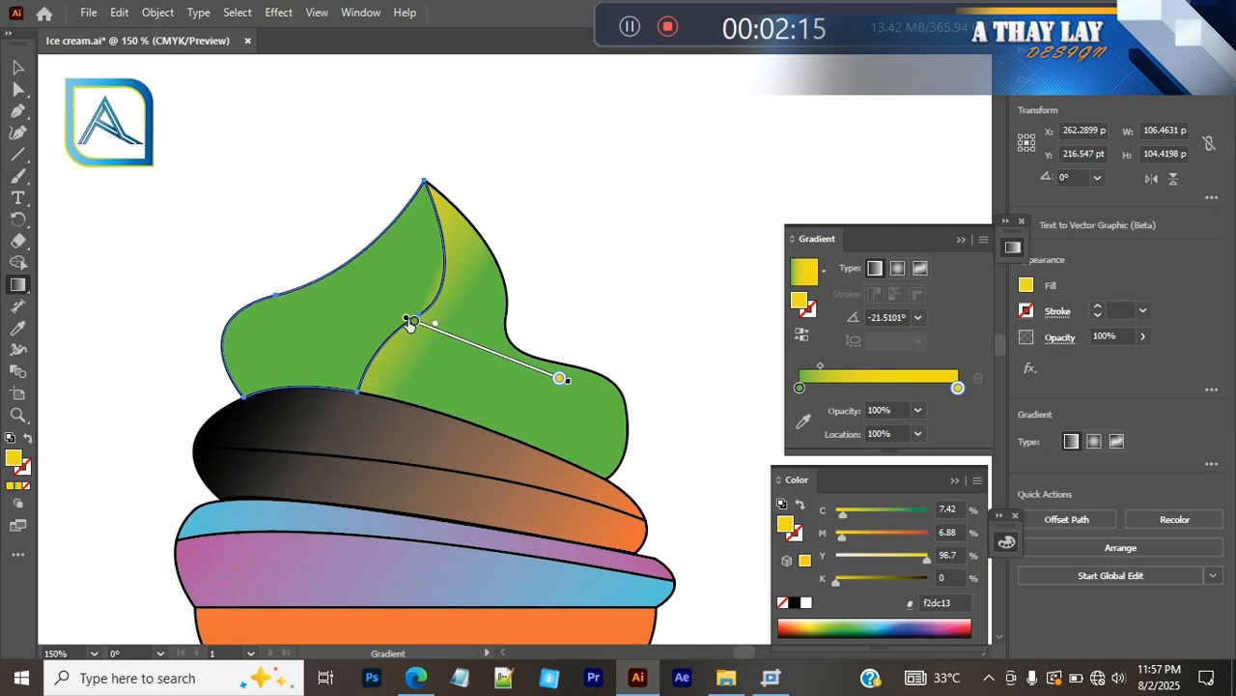
# Step: Move the gradient back across the top swirl's left part, shift its midpoint toward the yellow stop, and deselect the shape
pyautogui.click(406, 320)
pyautogui.moveTo(337, 278)
pyautogui.mouseDown()
pyautogui.moveTo(342, 287)
pyautogui.moveTo(324, 294)
pyautogui.mouseUp()
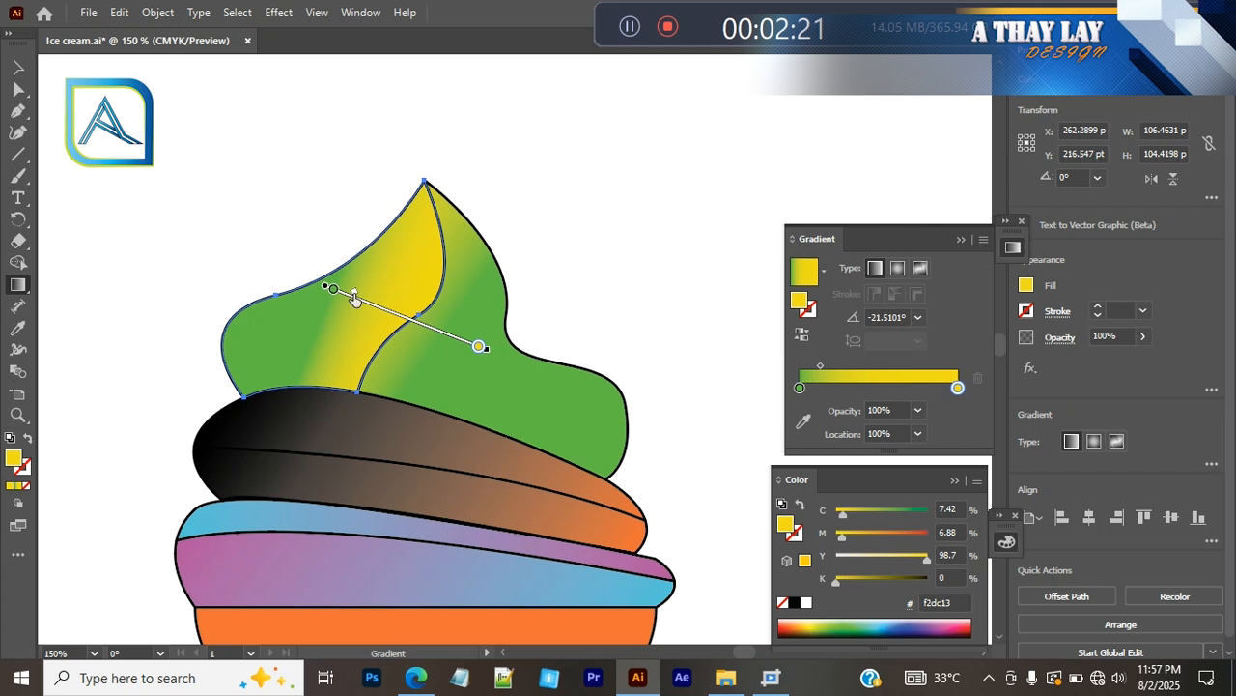
pyautogui.moveTo(357, 299); pyautogui.dragTo(391, 321)
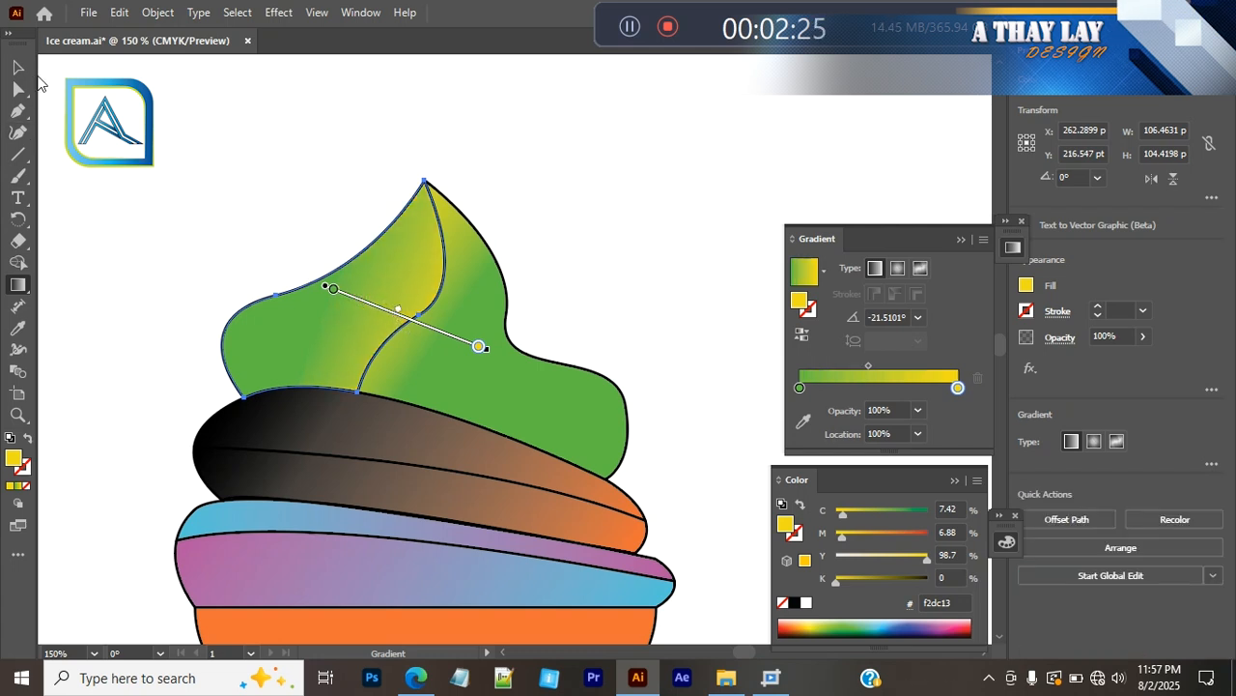
pyautogui.click(23, 67)
pyautogui.click(543, 257)
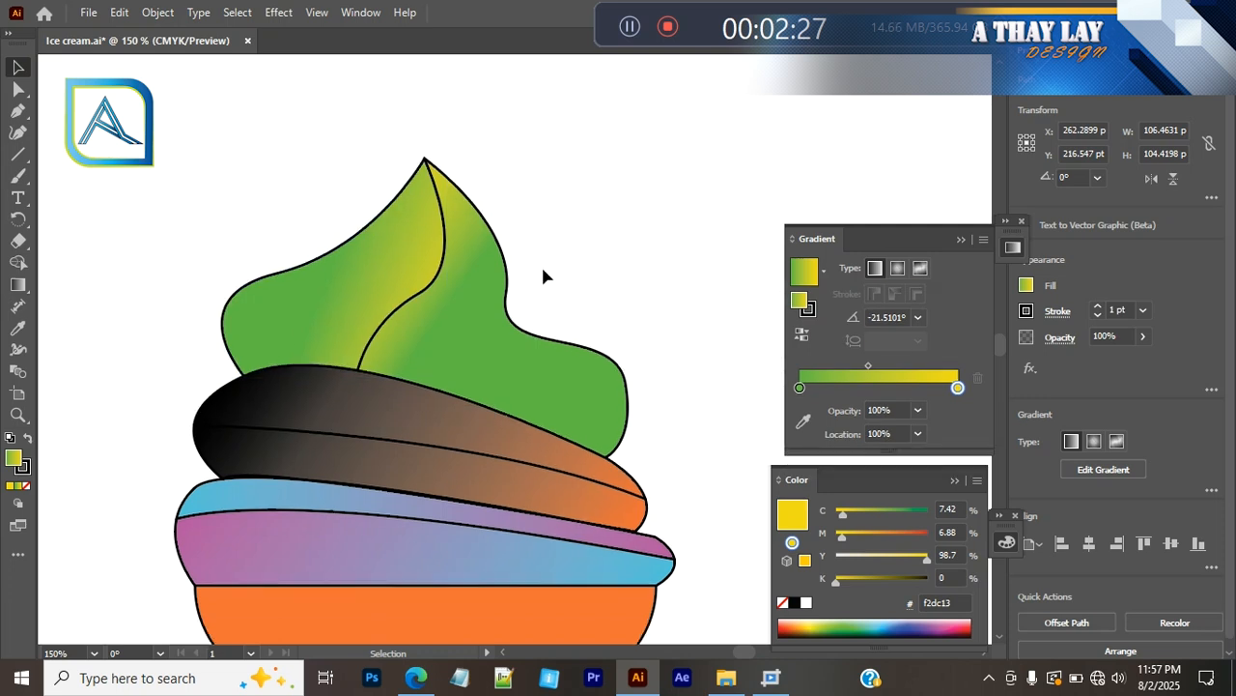
# Step: Reposition the orange-to-black gradient on the upper brown band and shift its midpoint toward the black stop
pyautogui.scroll(-3, 541, 271)
pyautogui.click(541, 349)
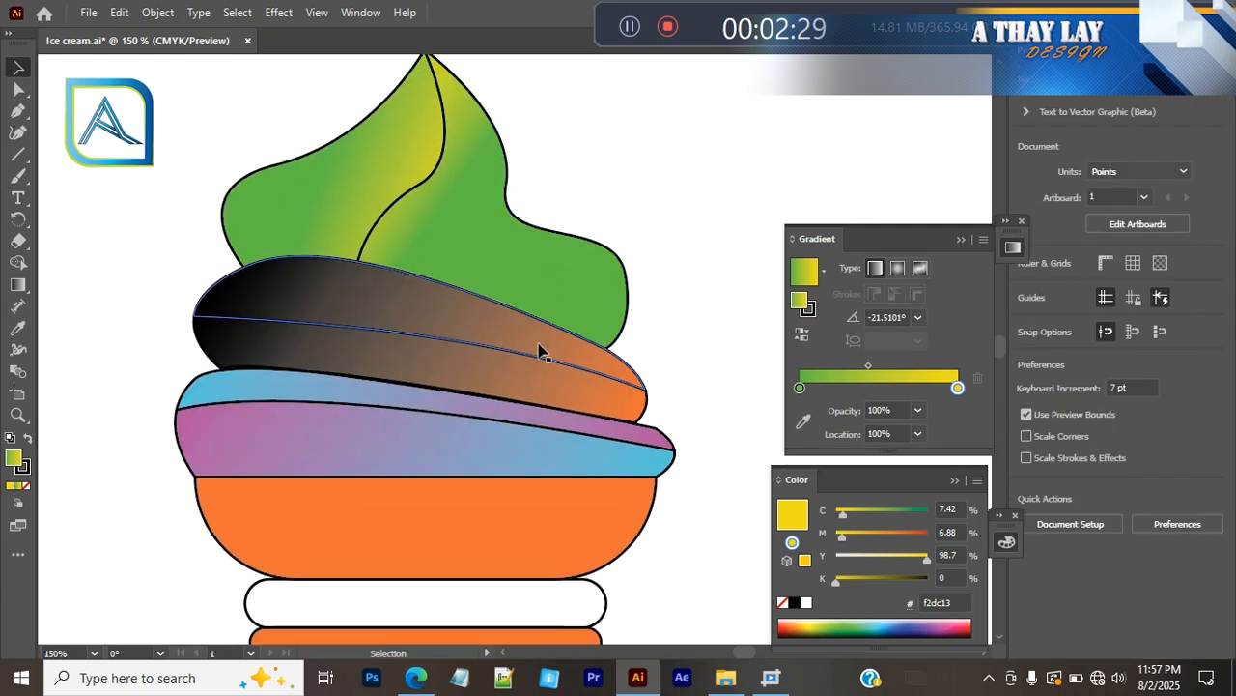
pyautogui.click(472, 340)
pyautogui.scroll(-1, 472, 340)
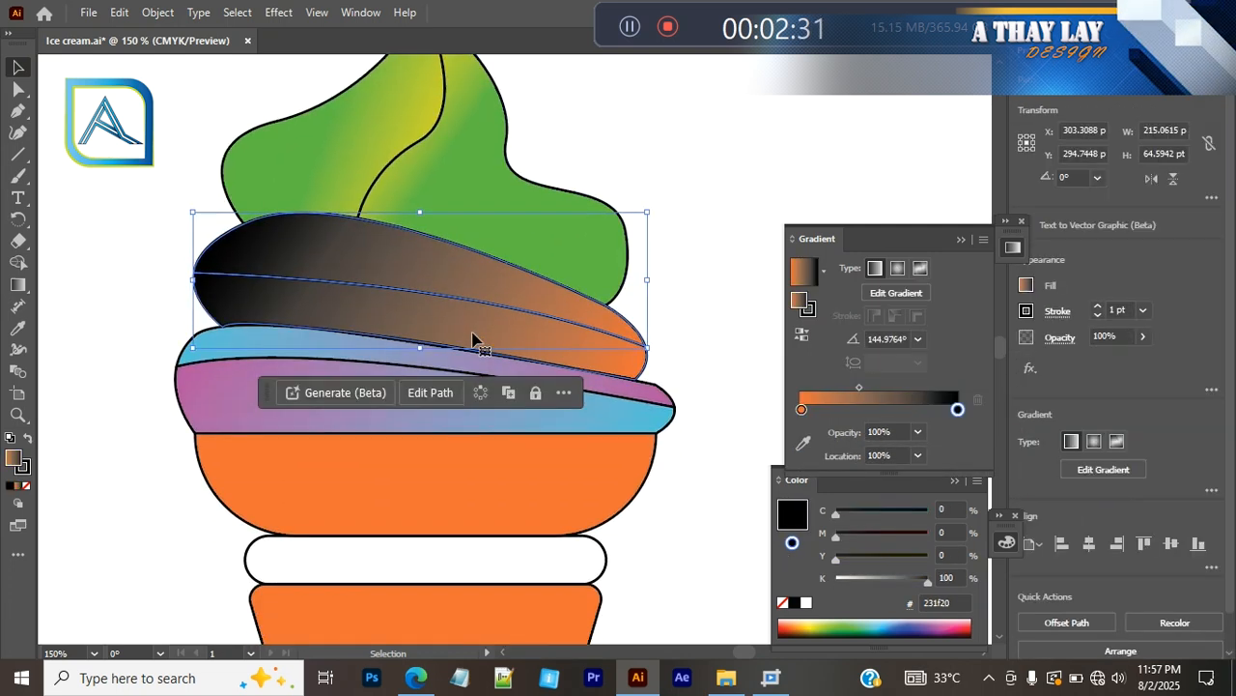
pyautogui.click(17, 285)
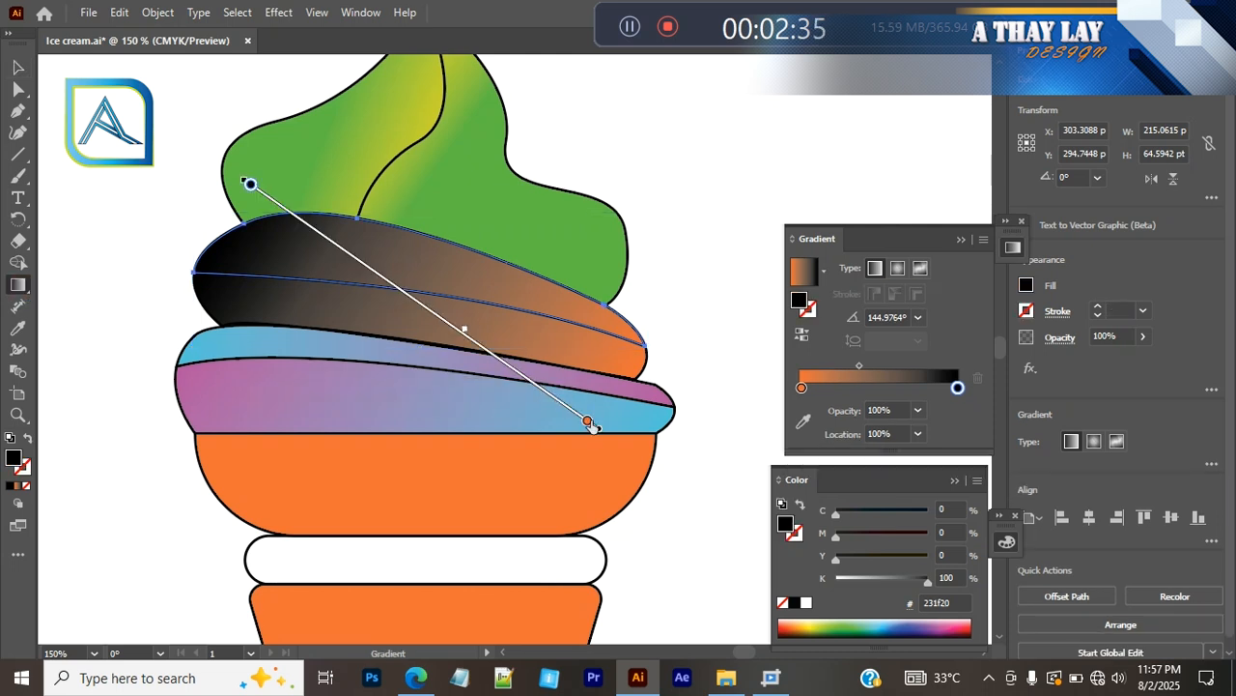
pyautogui.moveTo(599, 428); pyautogui.dragTo(641, 302)
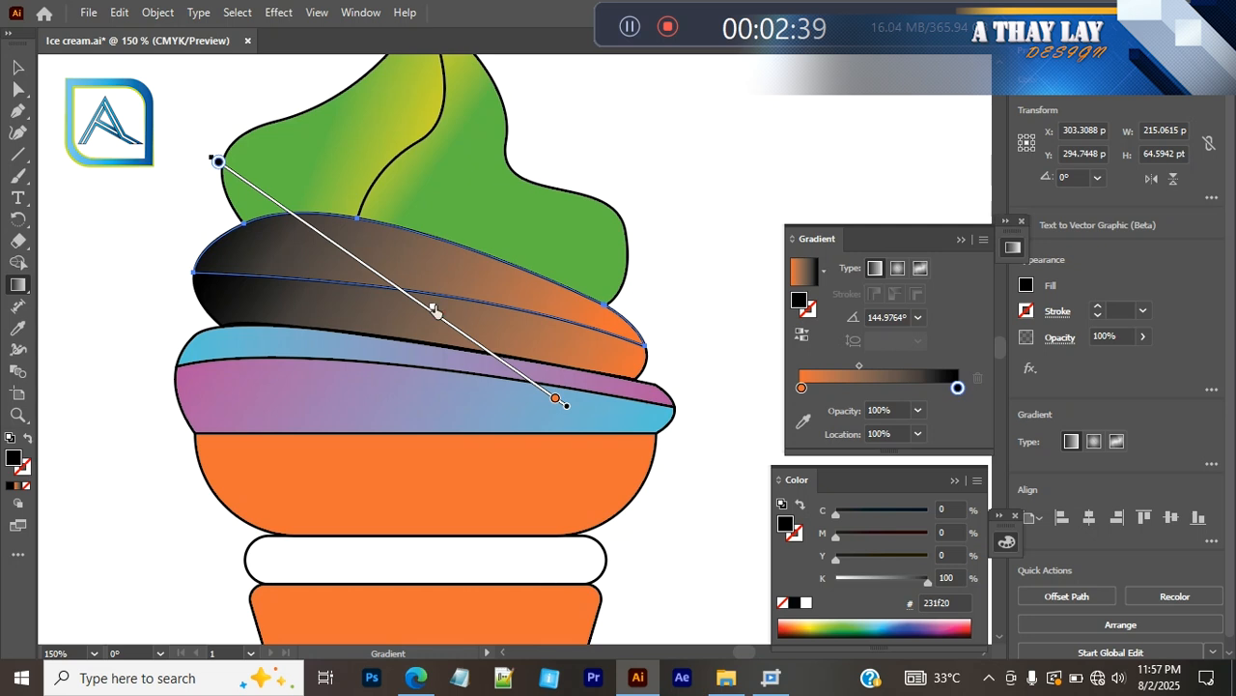
pyautogui.moveTo(434, 311); pyautogui.dragTo(391, 288)
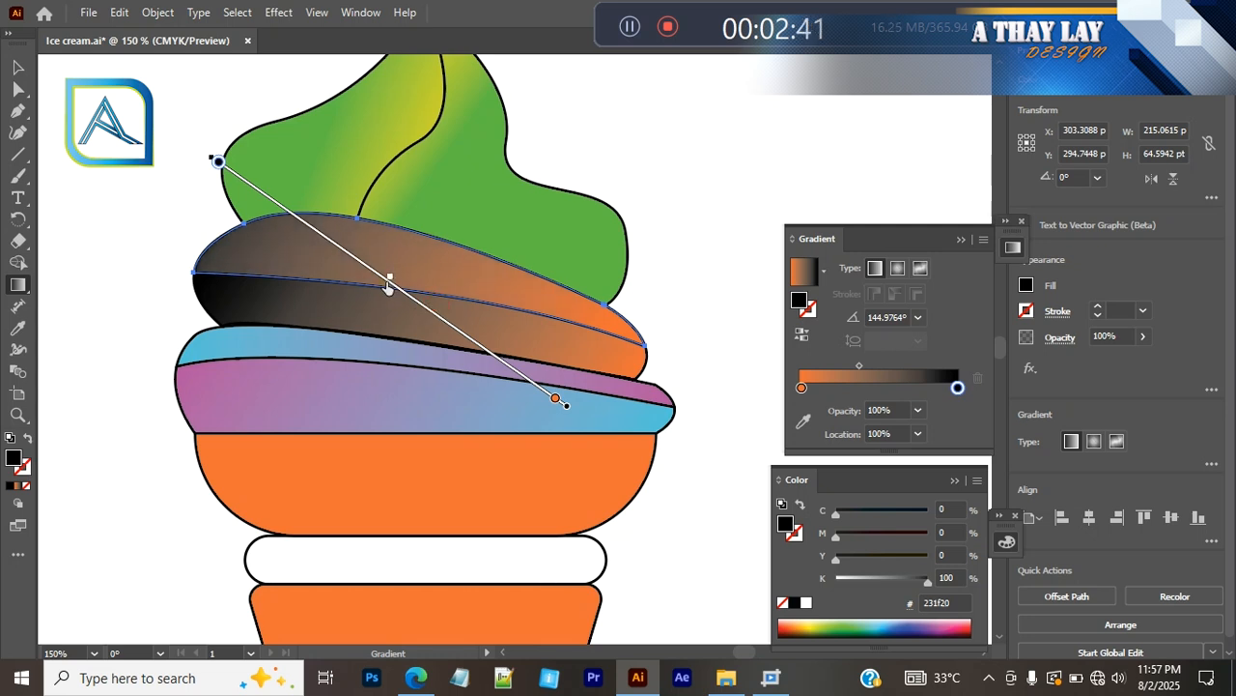
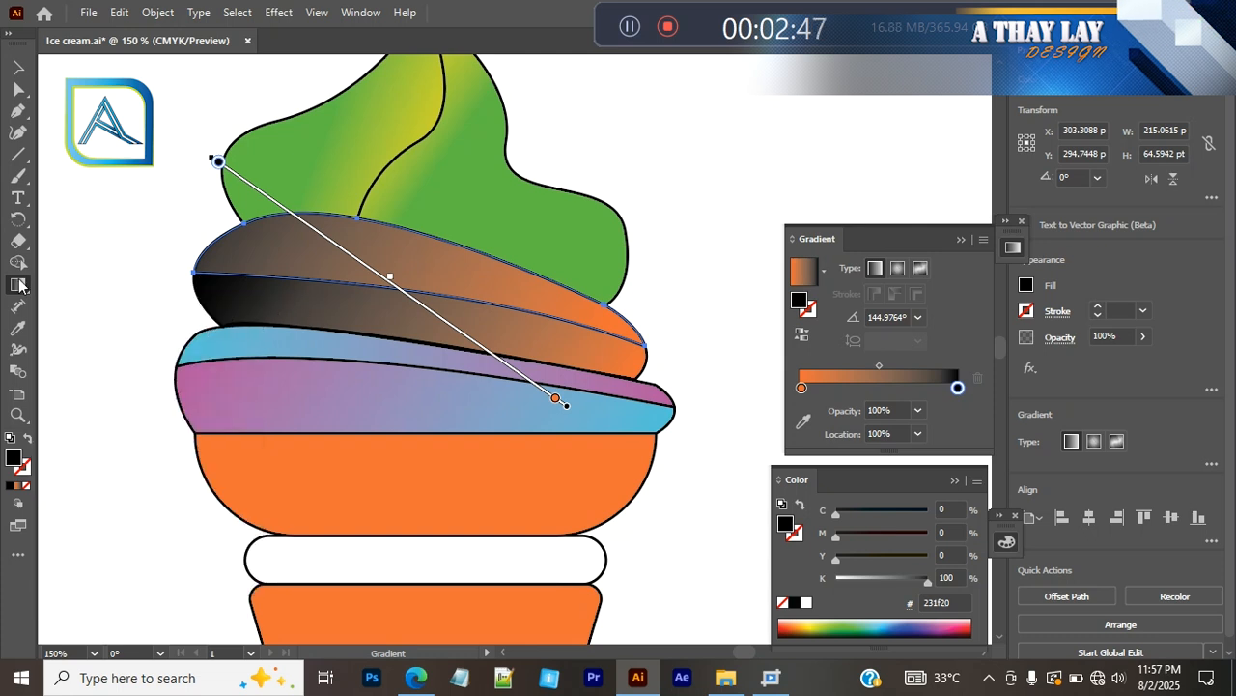
pyautogui.moveTo(169, 324); pyautogui.dragTo(346, 310)
pyautogui.press('v')
pyautogui.press('g')
pyautogui.moveTo(558, 399); pyautogui.dragTo(218, 160)
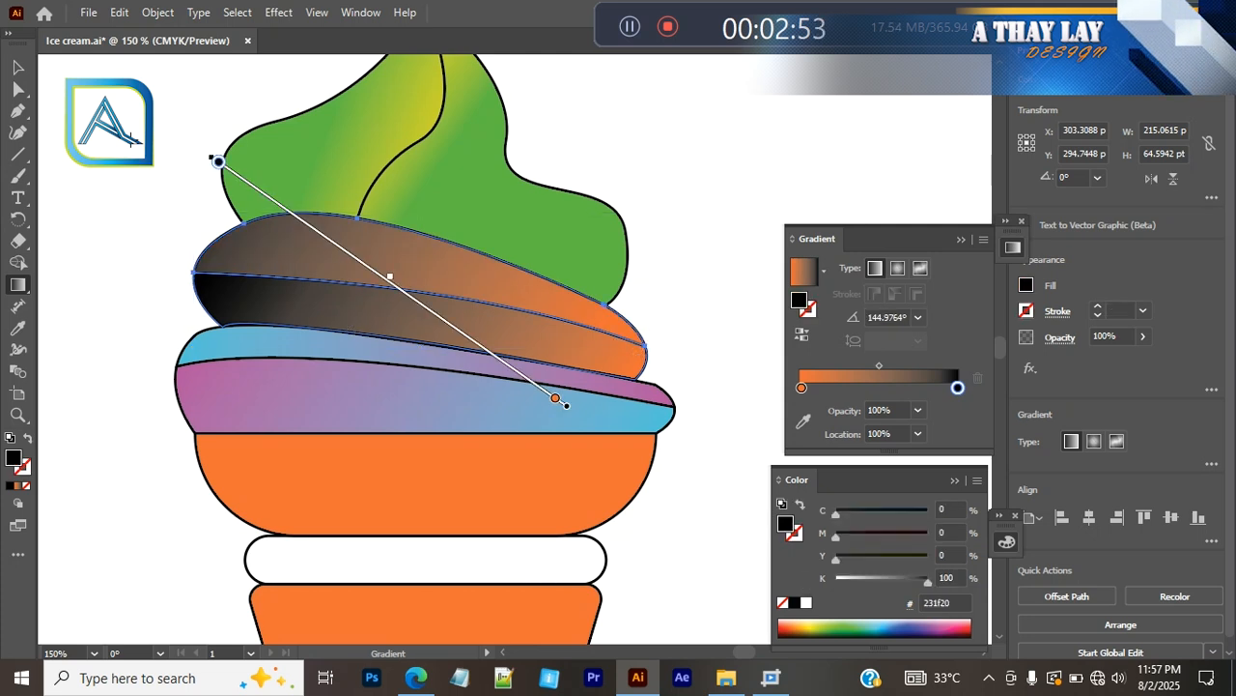
# Step: Shift the gradient midpoint of the lower brown band toward its black stop and deselect the band
pyautogui.press('v')
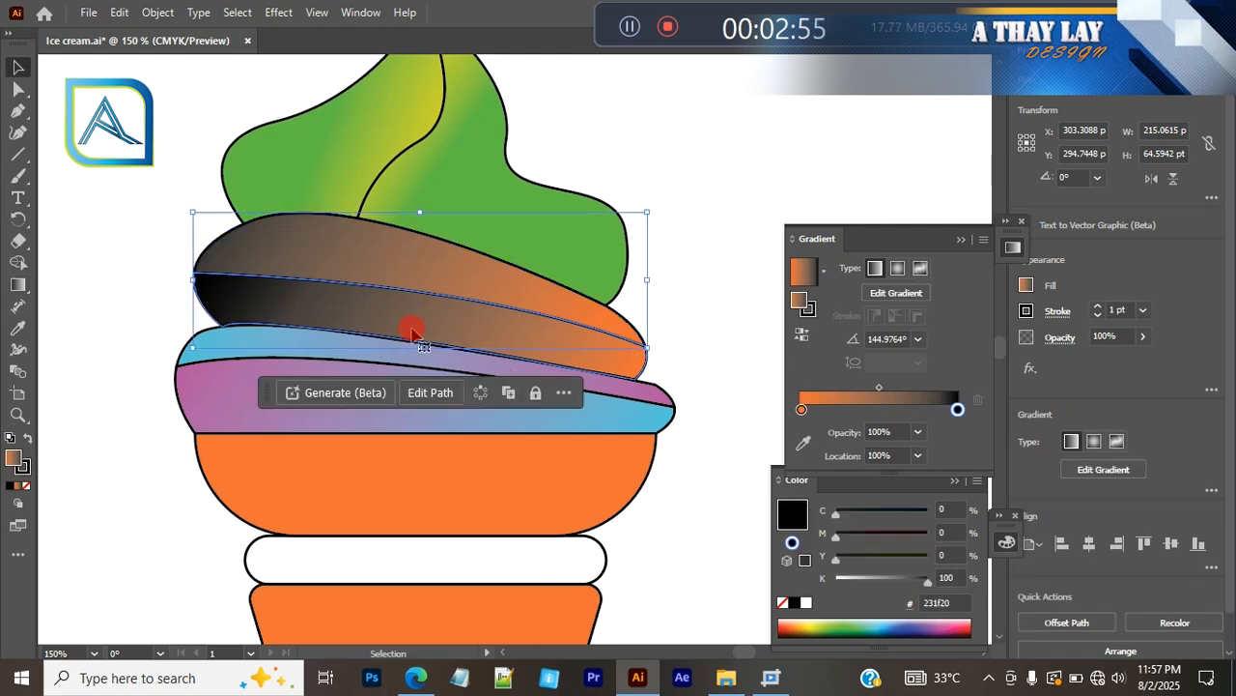
pyautogui.click(414, 336)
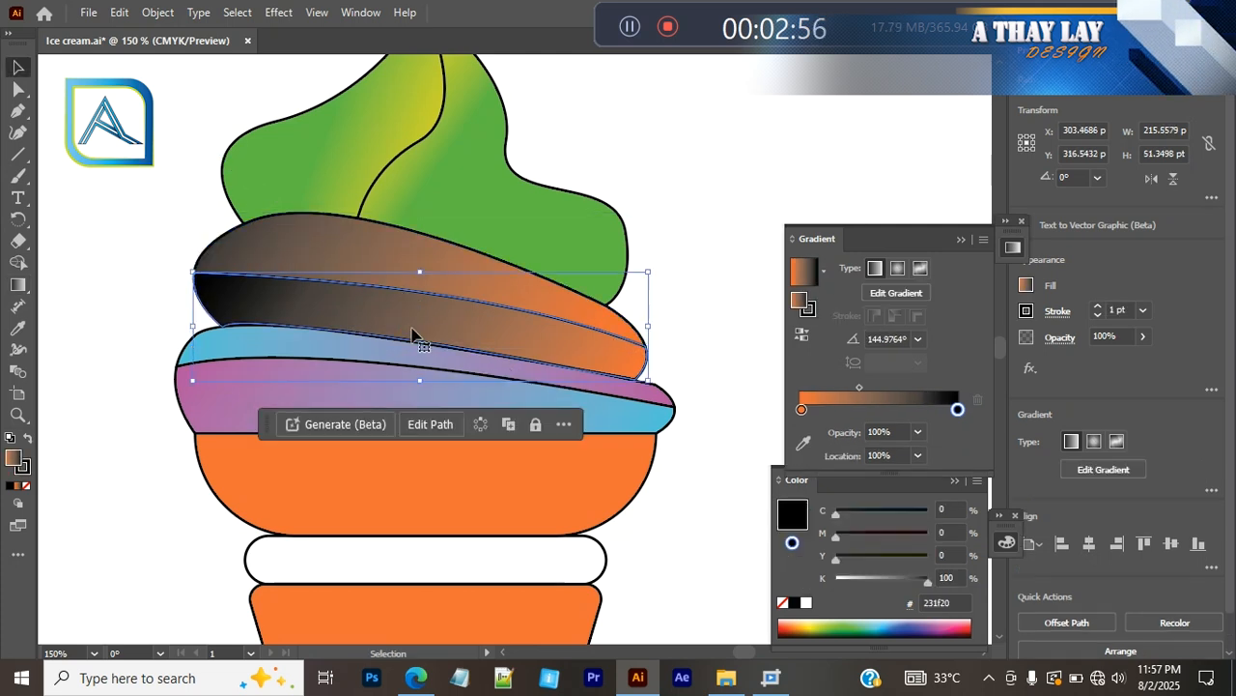
pyautogui.click(17, 285)
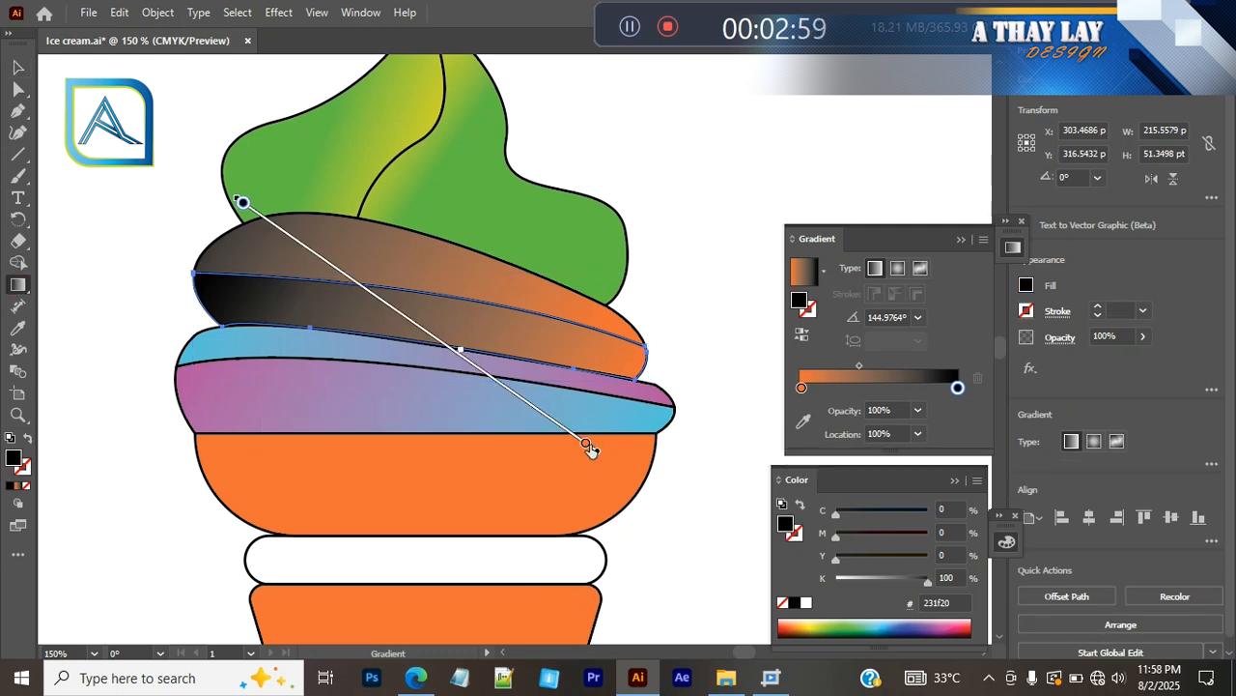
pyautogui.moveTo(595, 451); pyautogui.dragTo(632, 402)
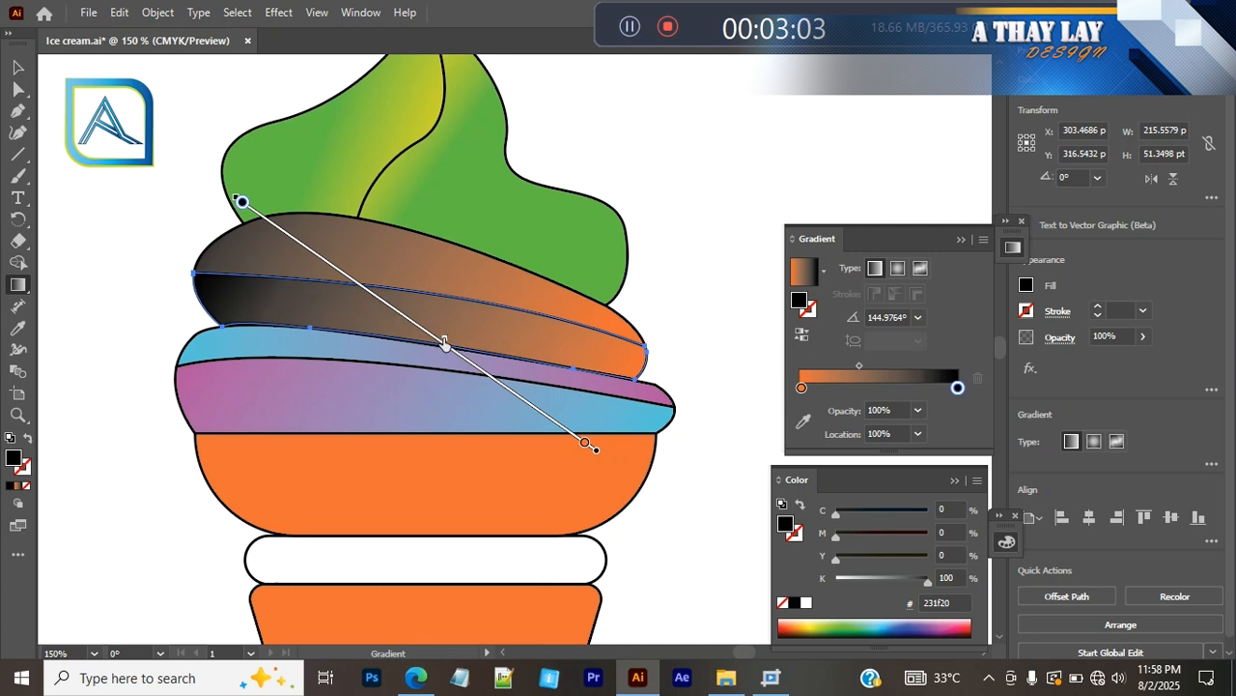
pyautogui.moveTo(439, 340); pyautogui.dragTo(436, 336)
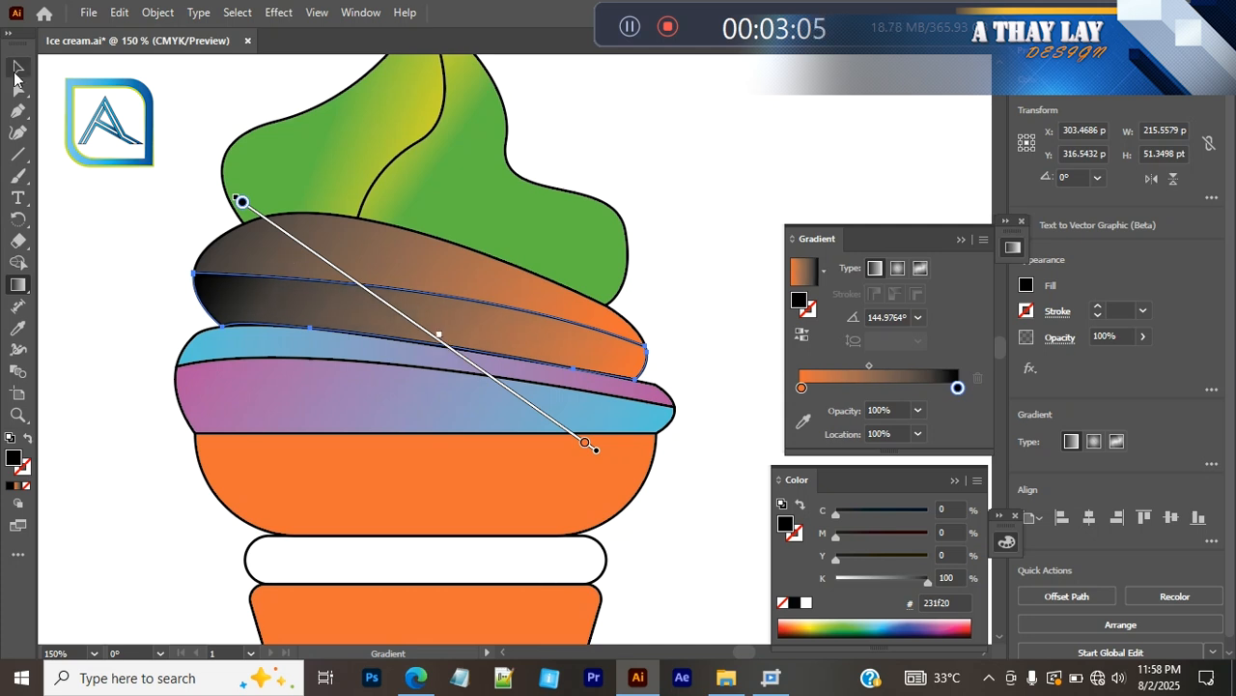
pyautogui.press('v')
pyautogui.click(629, 26)
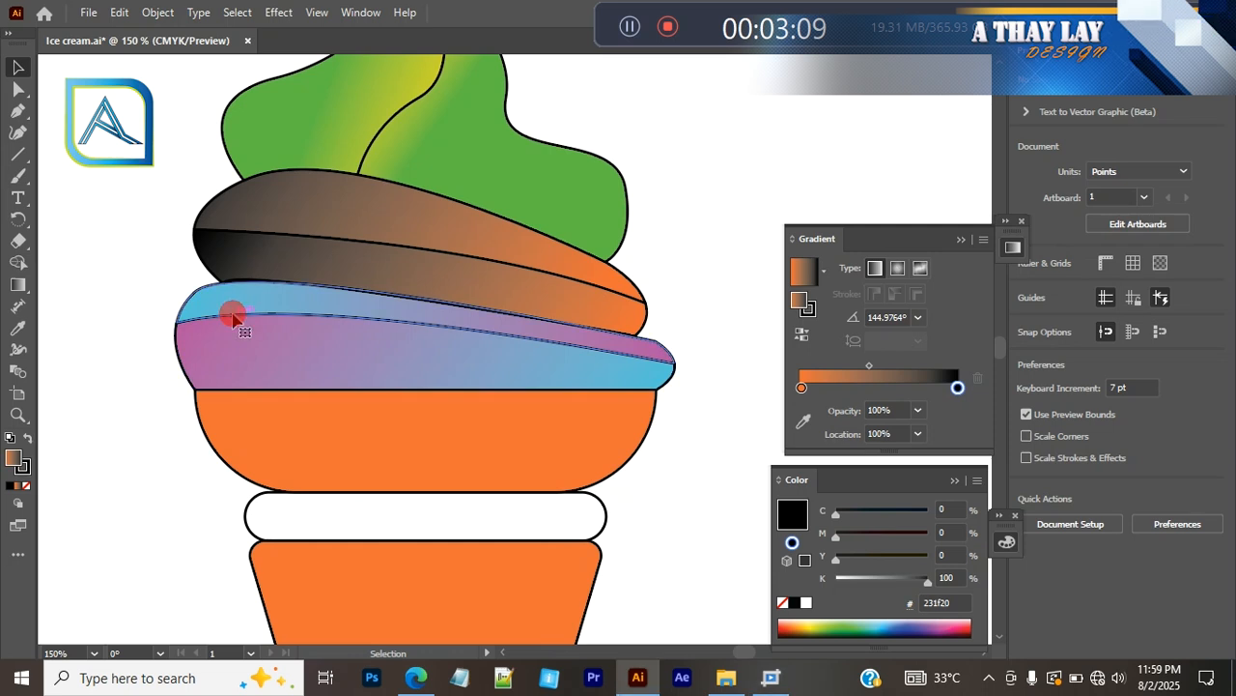
pyautogui.click(244, 324)
pyautogui.press('g')
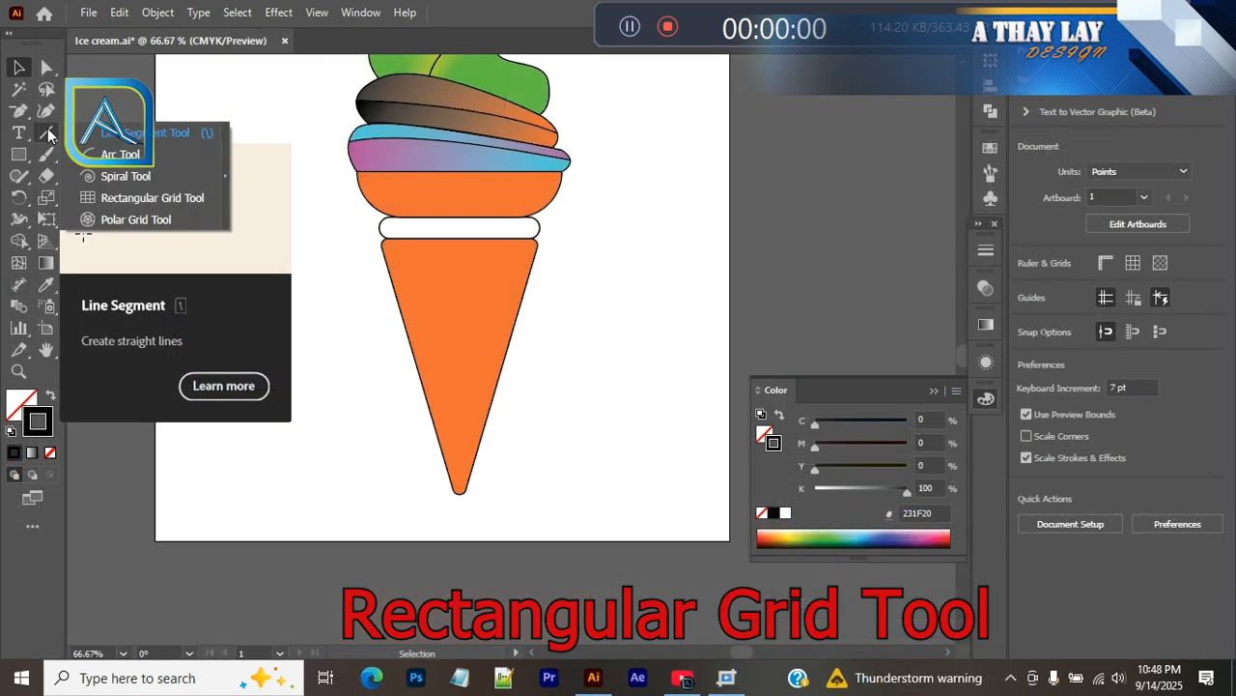
# Step: Create a rectangular grid with 7 horizontal and 7 vertical dividers and move it clear of the cone's left side
pyautogui.click(92, 197)
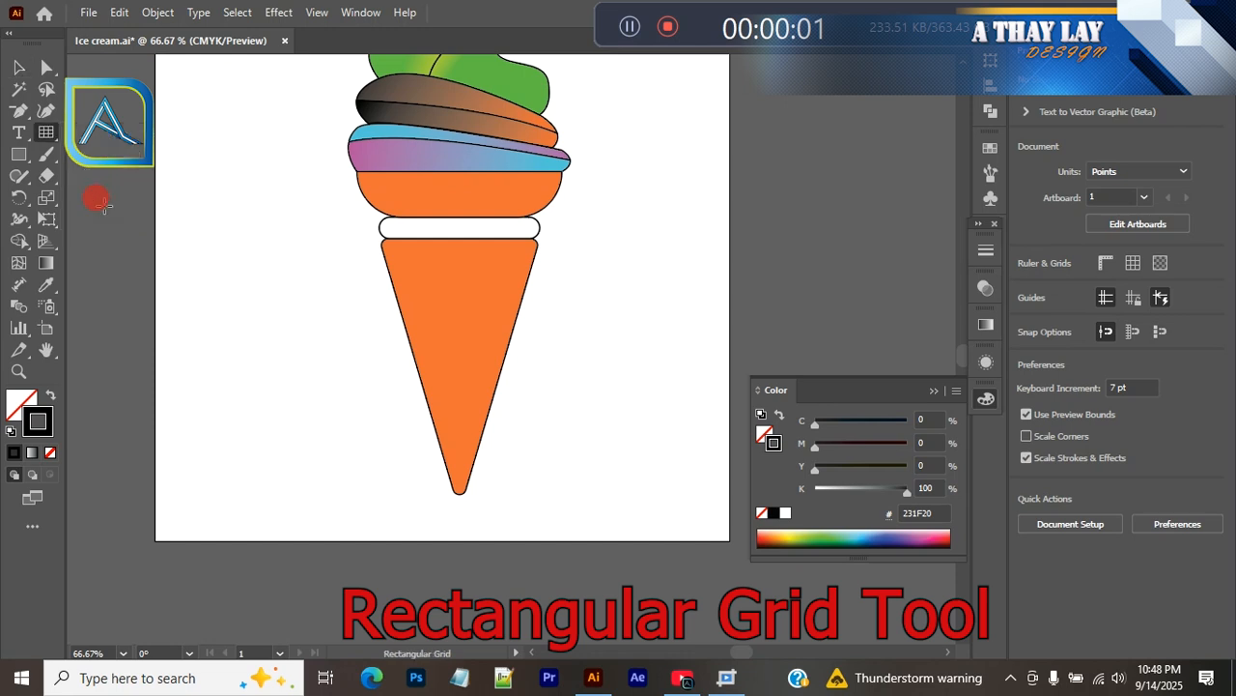
pyautogui.click(210, 300)
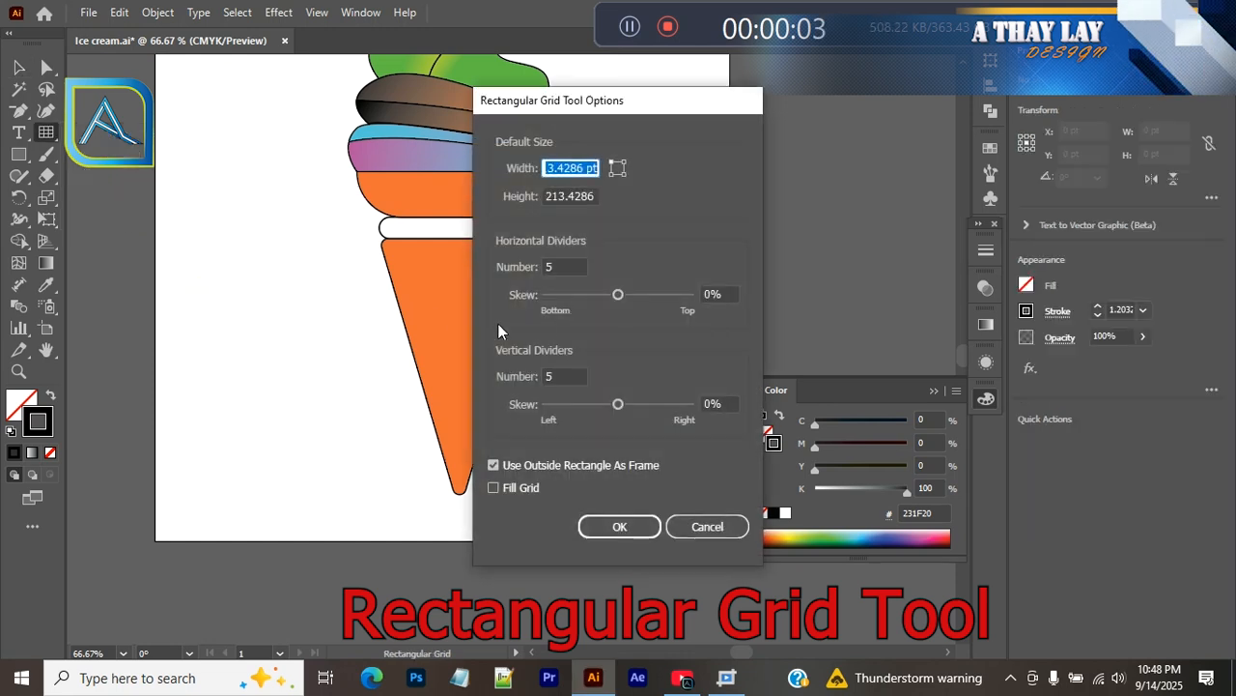
pyautogui.click(568, 268)
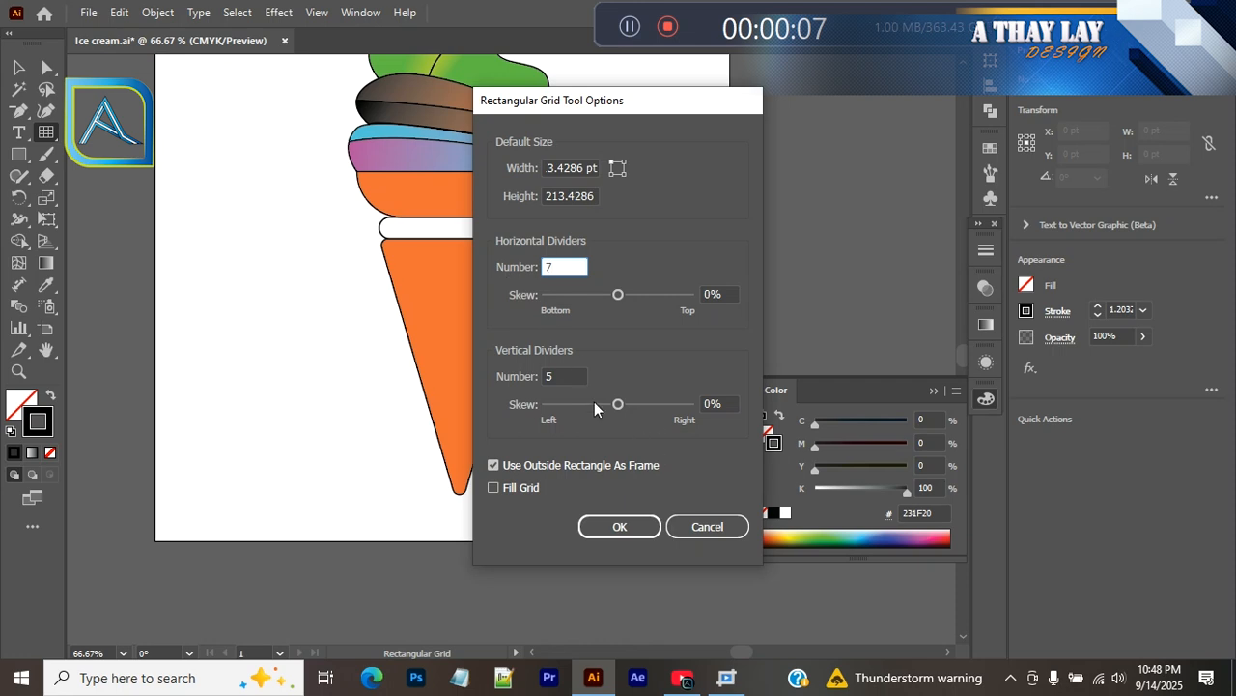
pyautogui.click(568, 377)
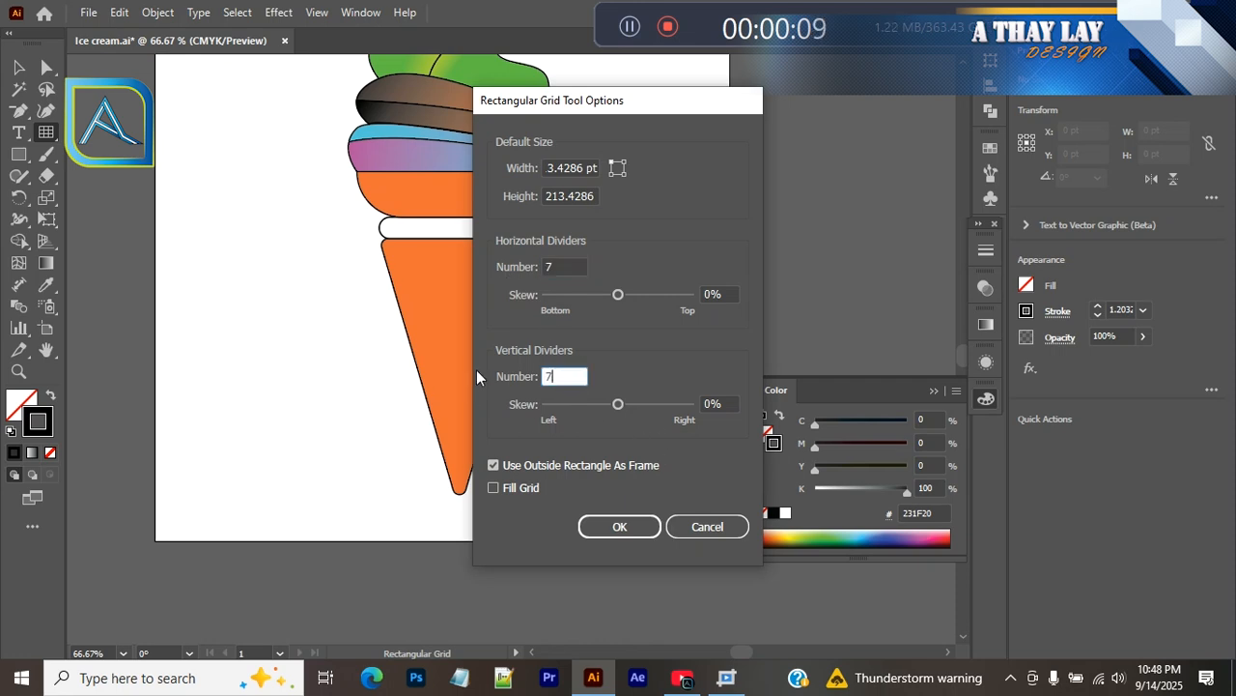
pyautogui.write('7')
pyautogui.click(610, 527)
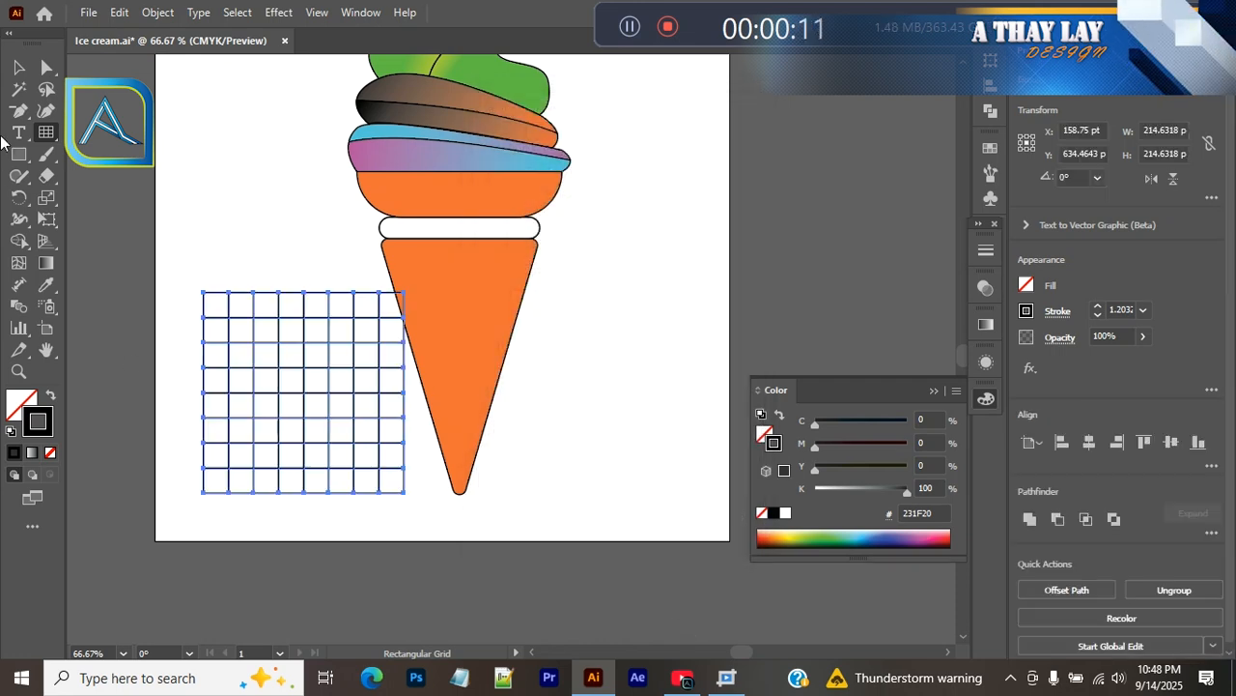
pyautogui.click(20, 67)
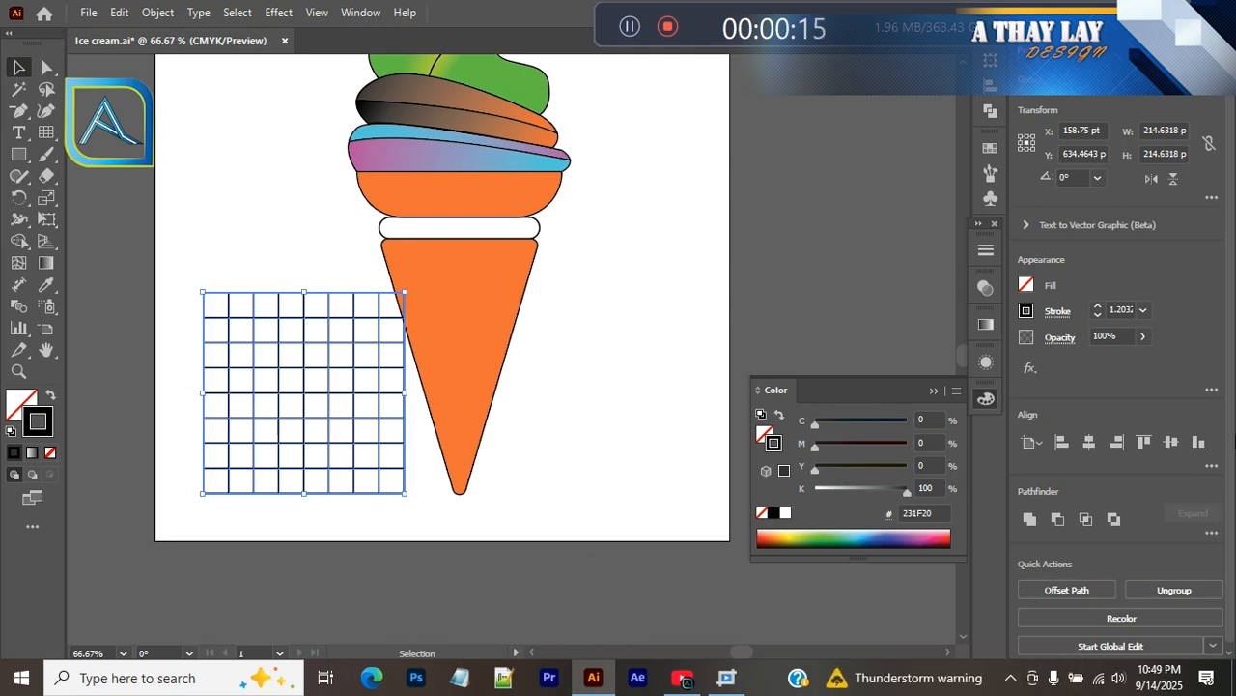
pyautogui.moveTo(302, 404); pyautogui.dragTo(270, 404)
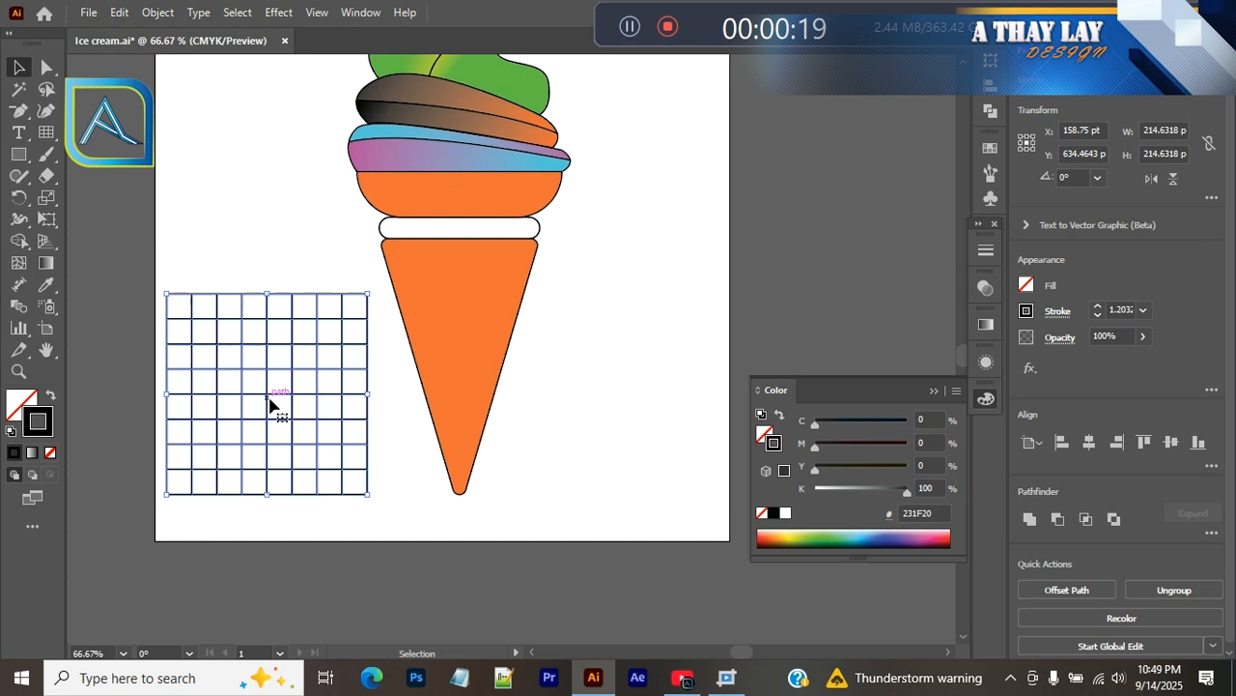
# Step: Draw a square about 217 pt wide covering the grid and fill it with the cone's orange using the Eyedropper
pyautogui.click(14, 157)
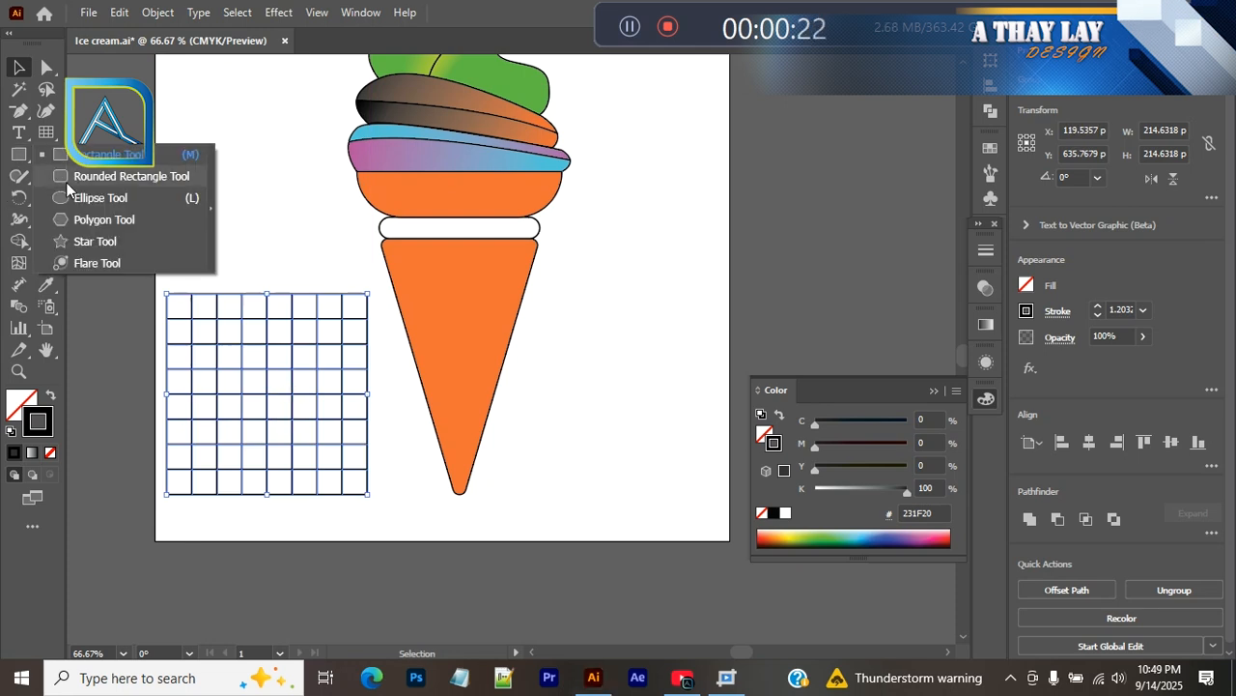
pyautogui.click(107, 155)
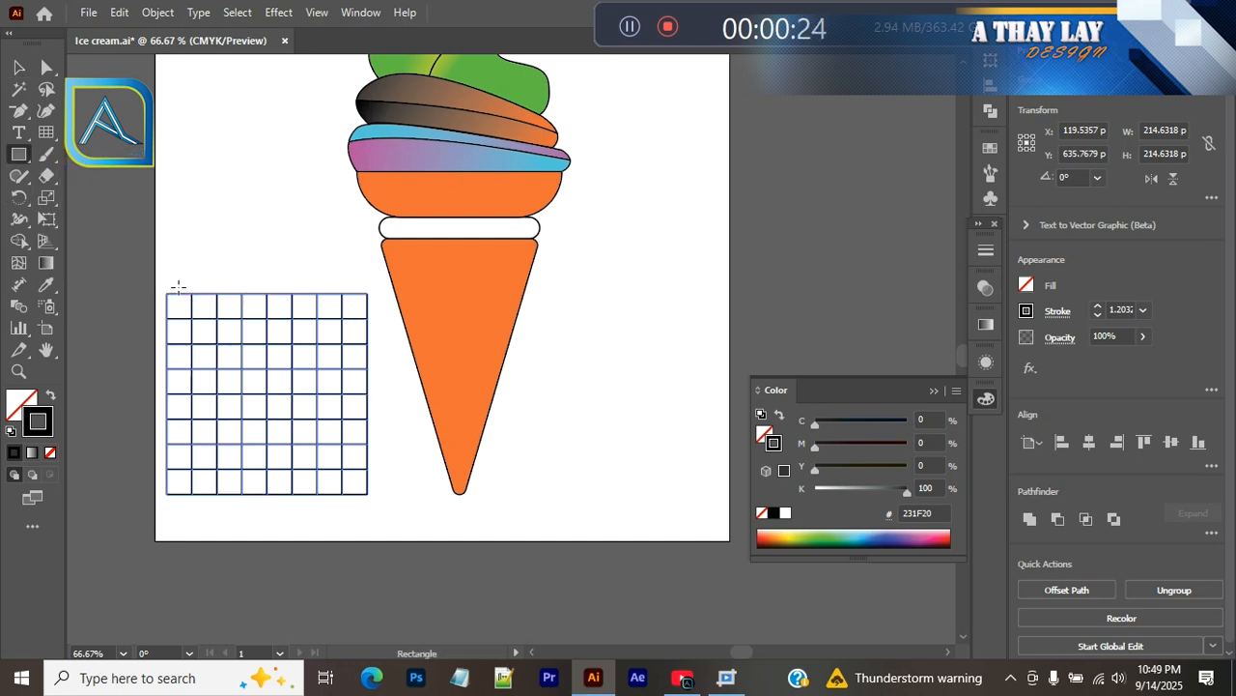
pyautogui.moveTo(172, 300); pyautogui.dragTo(377, 506)
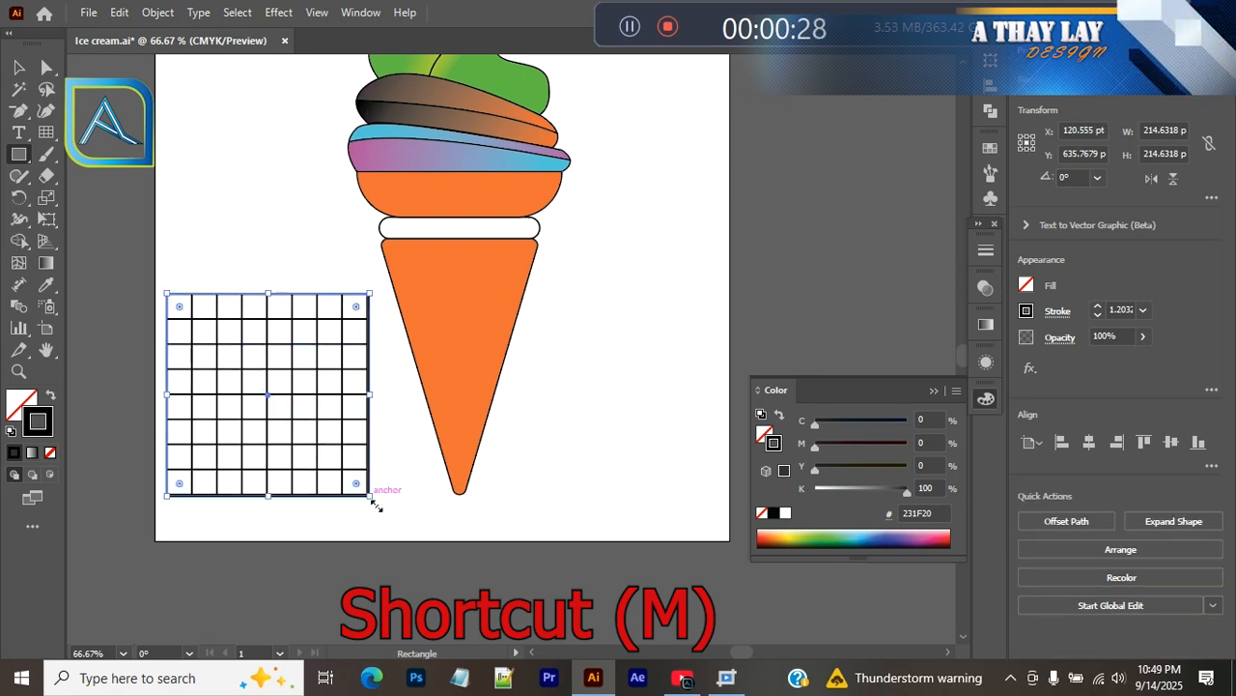
pyautogui.click(22, 404)
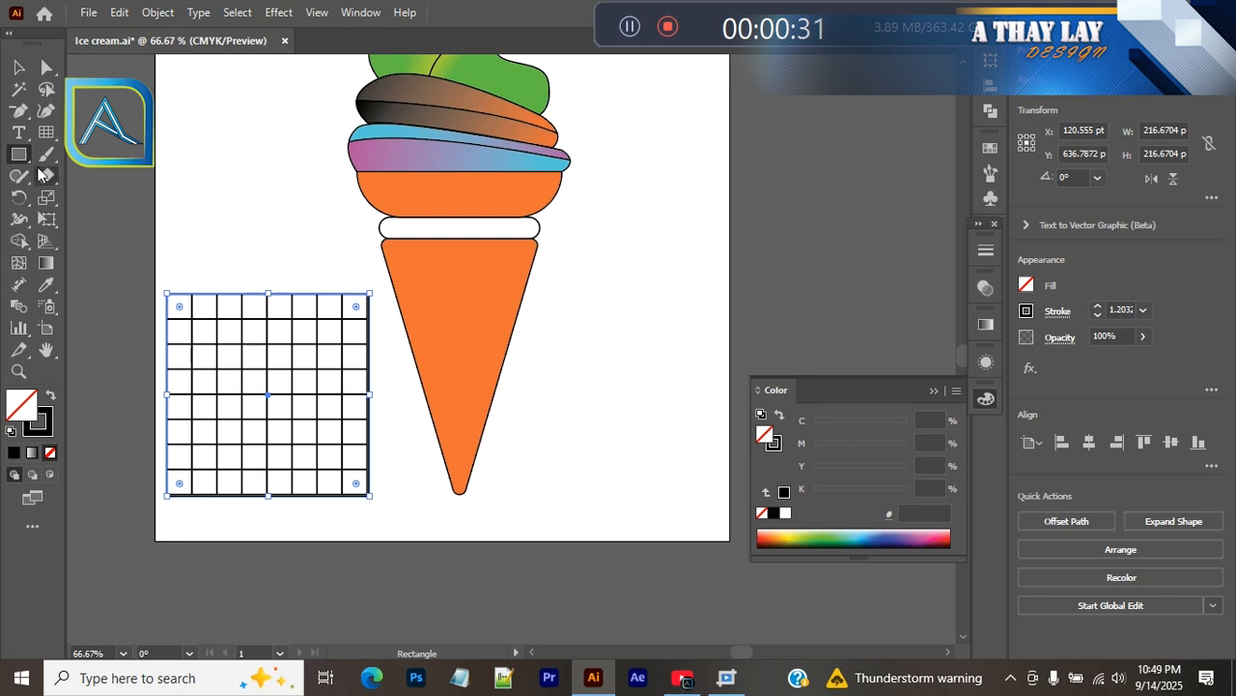
pyautogui.click(45, 285)
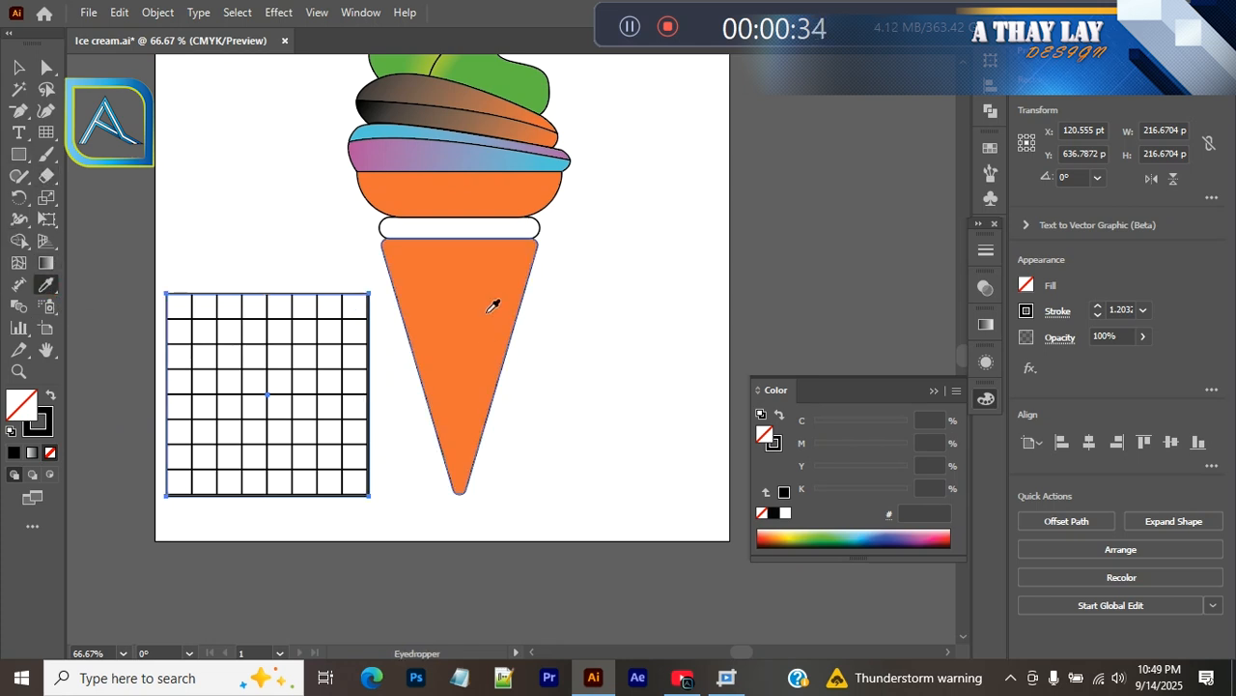
pyautogui.click(485, 295)
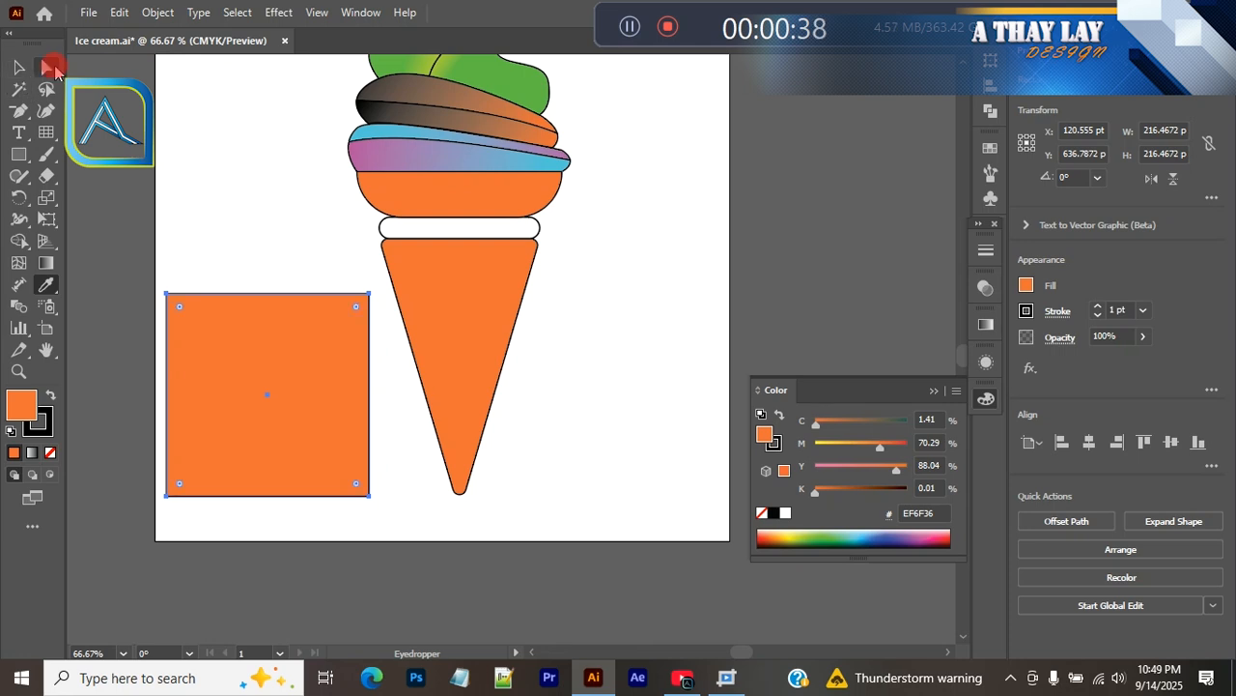
# Step: Send the orange square to the back, behind the grid, and deselect it
pyautogui.click(47, 67)
pyautogui.click(17, 67)
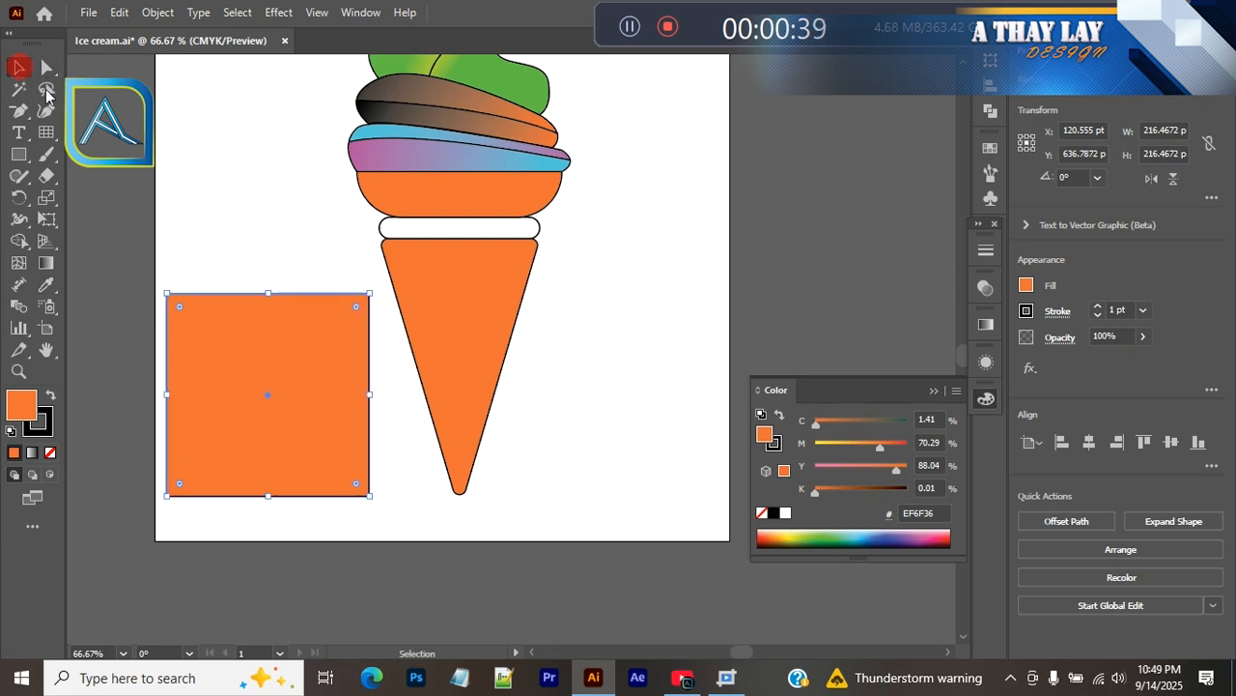
pyautogui.rightClick(312, 333)
pyautogui.moveTo(409, 575)
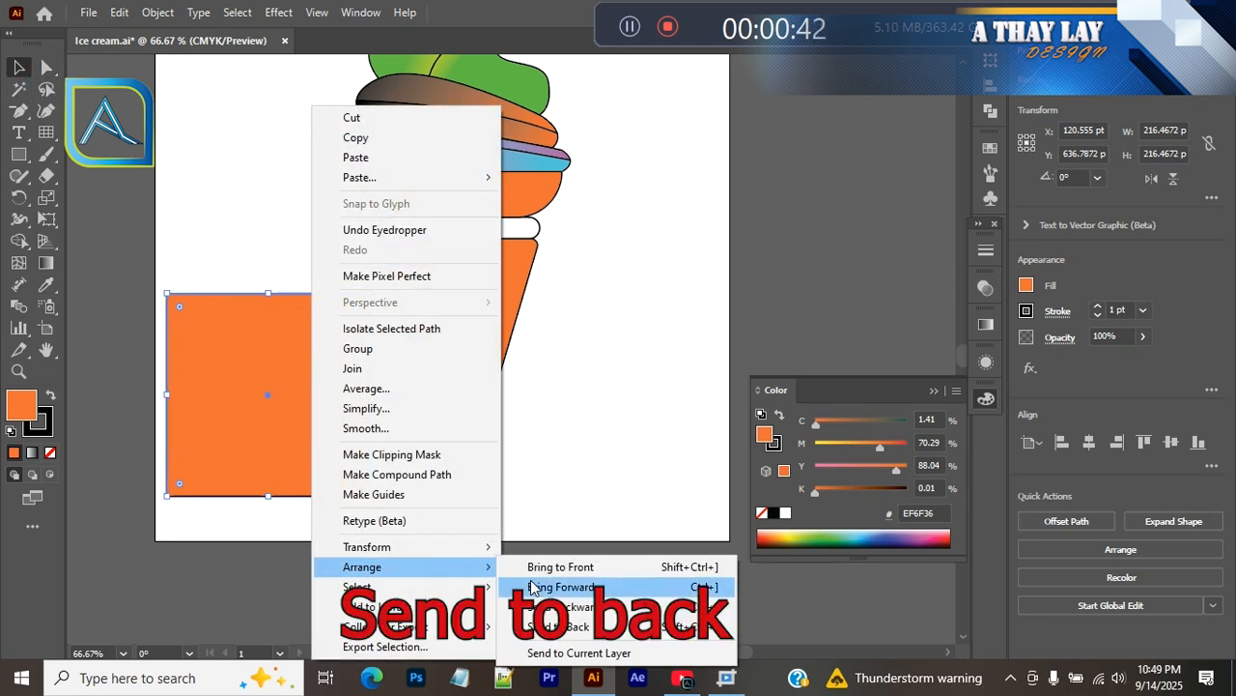
pyautogui.click(571, 627)
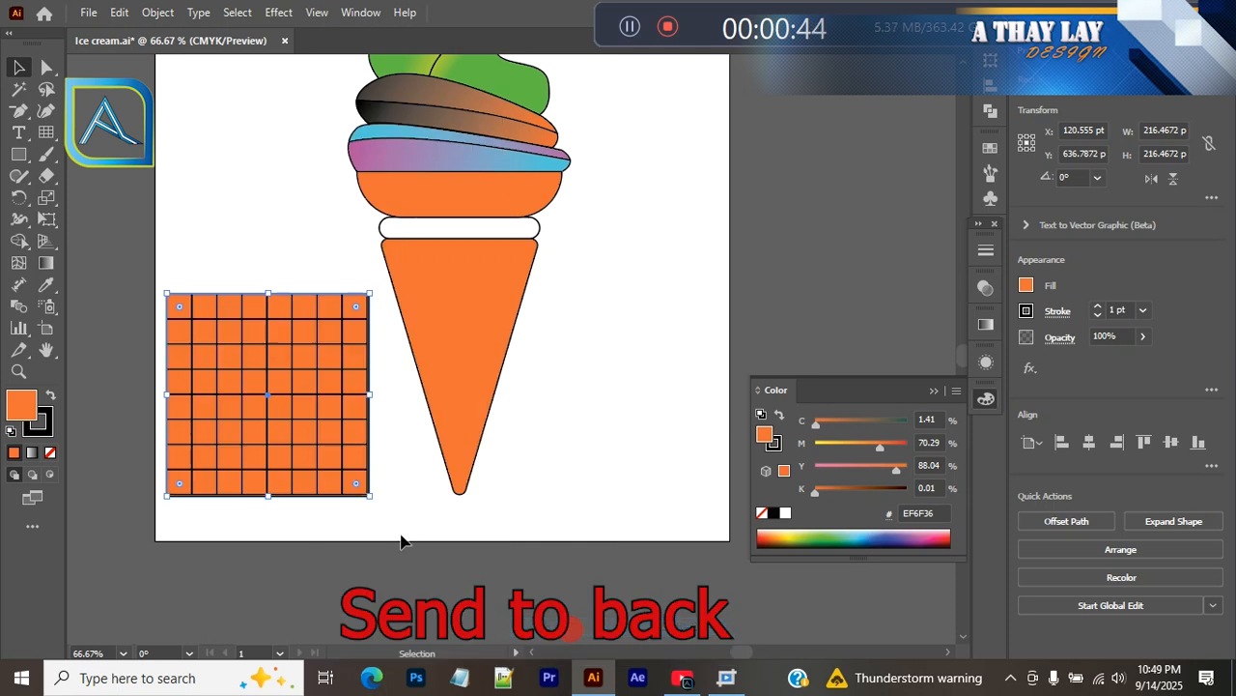
pyautogui.click(395, 526)
# Step: Change the grid lines' stroke to white and set the orange square's outline to 2 pt
pyautogui.click(268, 392)
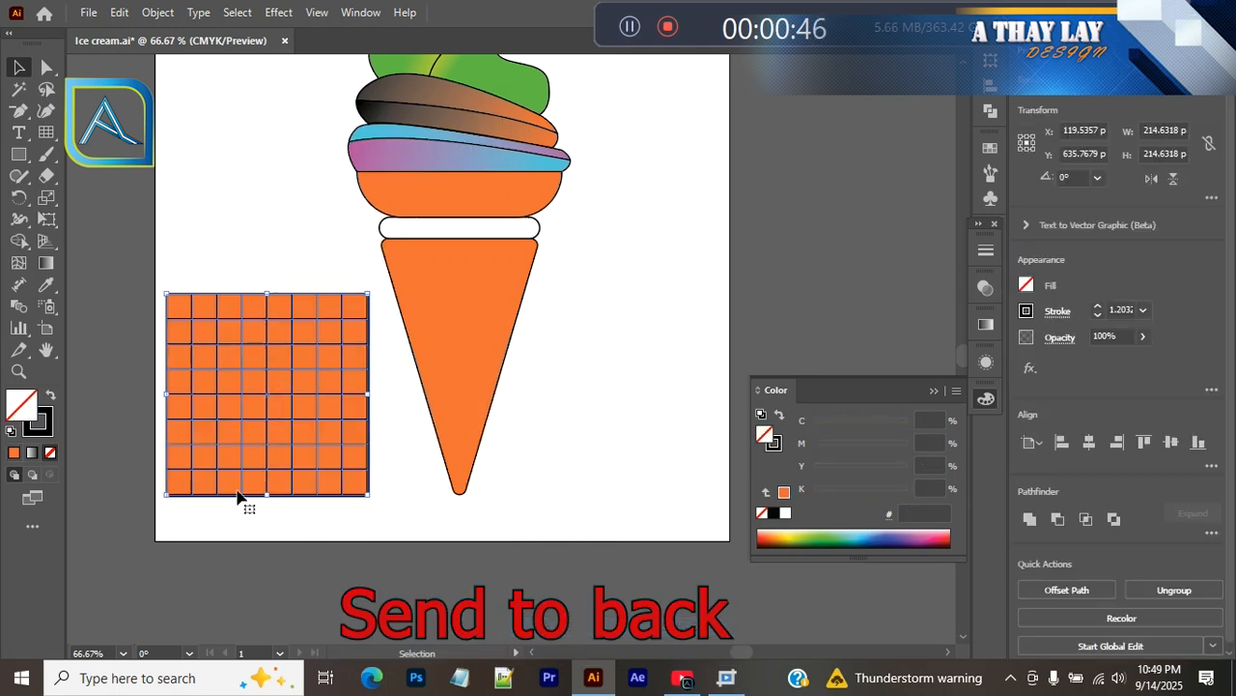
pyautogui.click(42, 421)
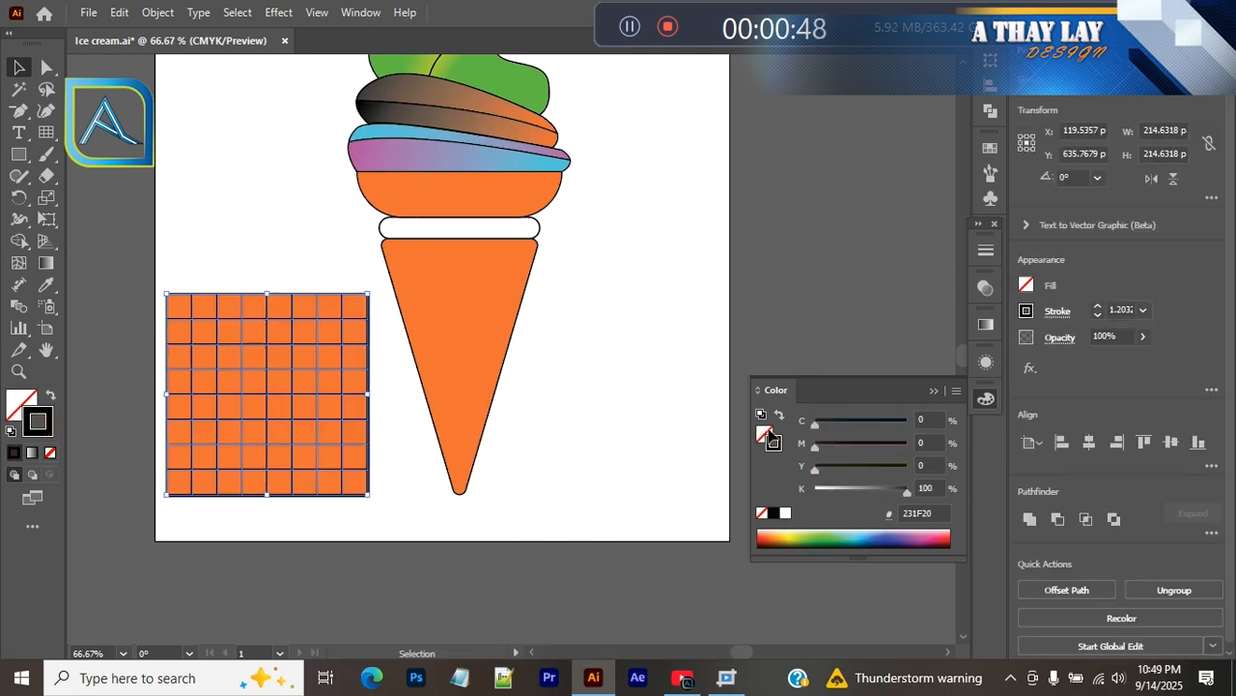
pyautogui.click(786, 513)
pyautogui.click(566, 513)
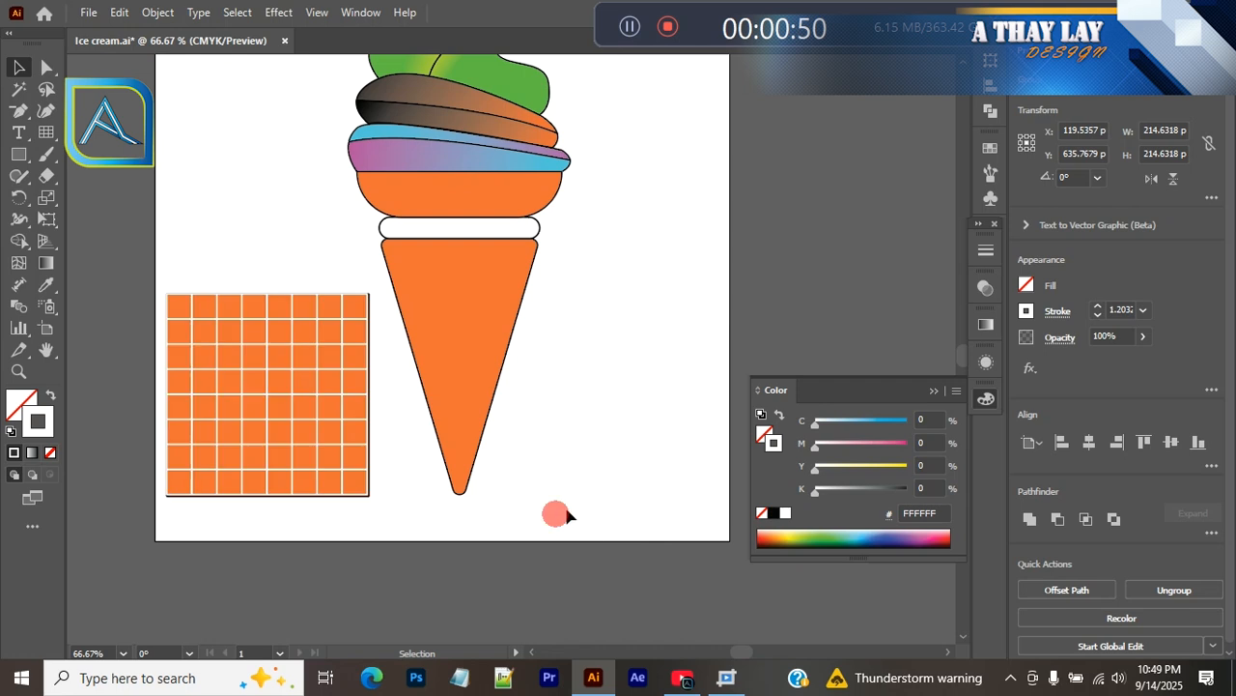
pyautogui.click(295, 402)
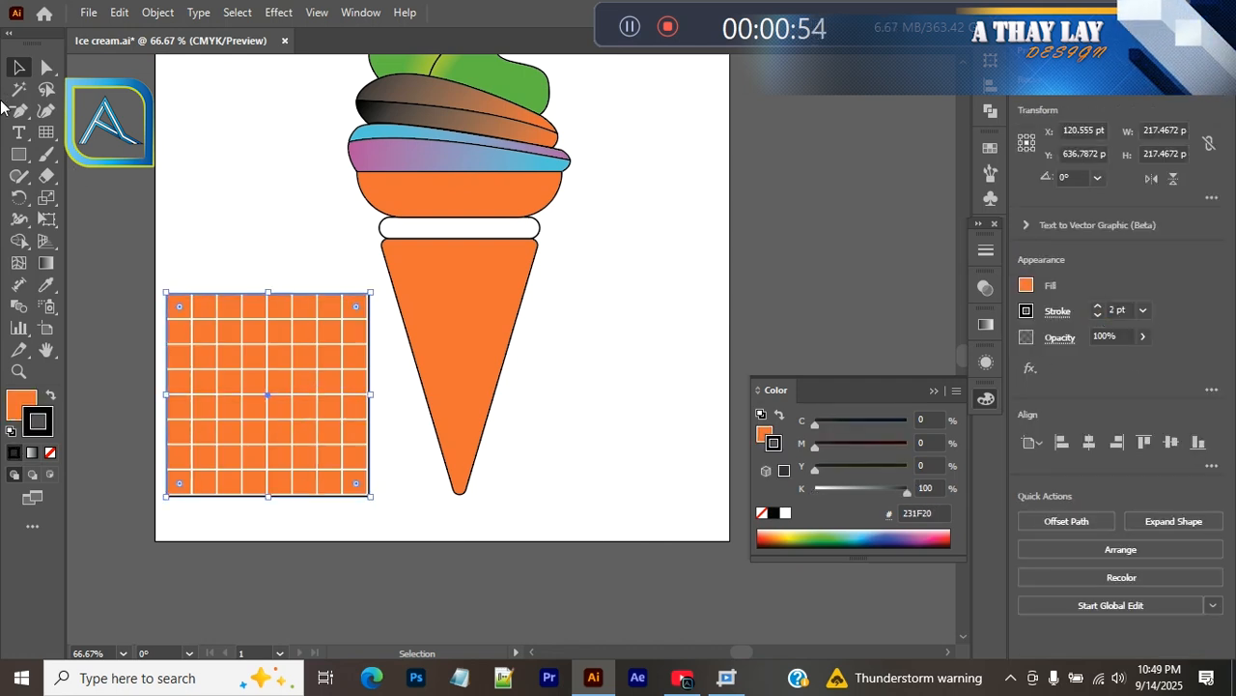
pyautogui.click(240, 278)
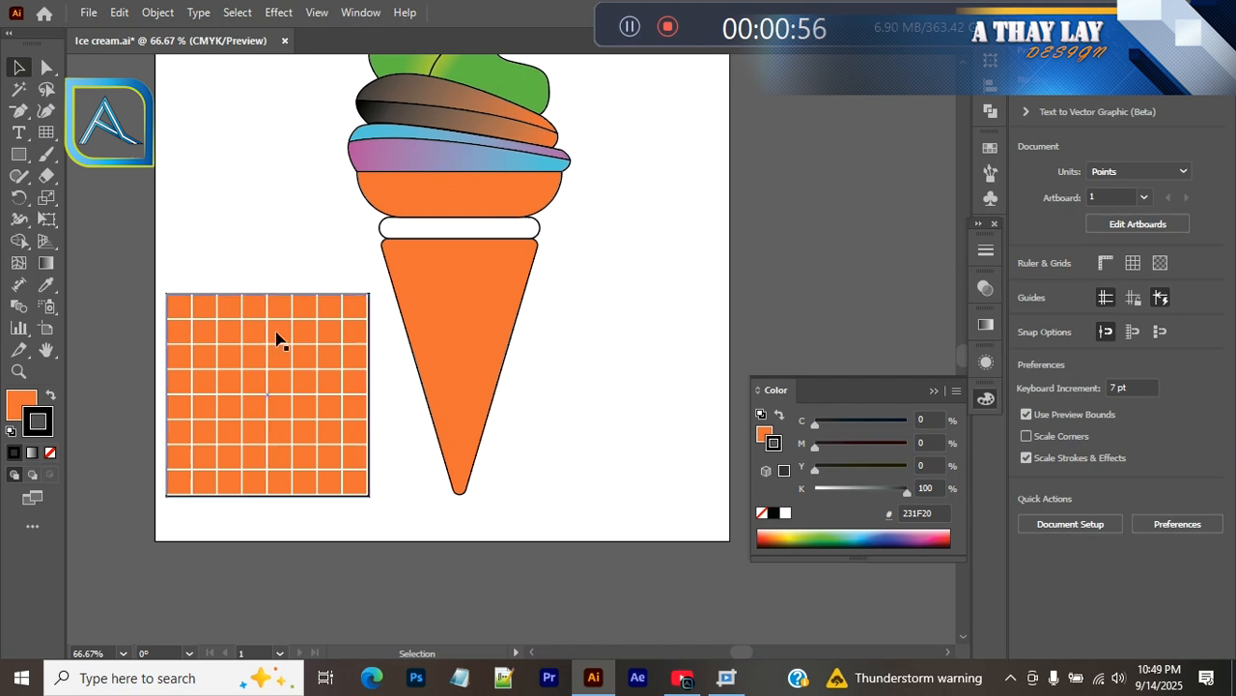
# Step: Copy the white grid and paste the duplicate in front of the original
pyautogui.click(270, 323)
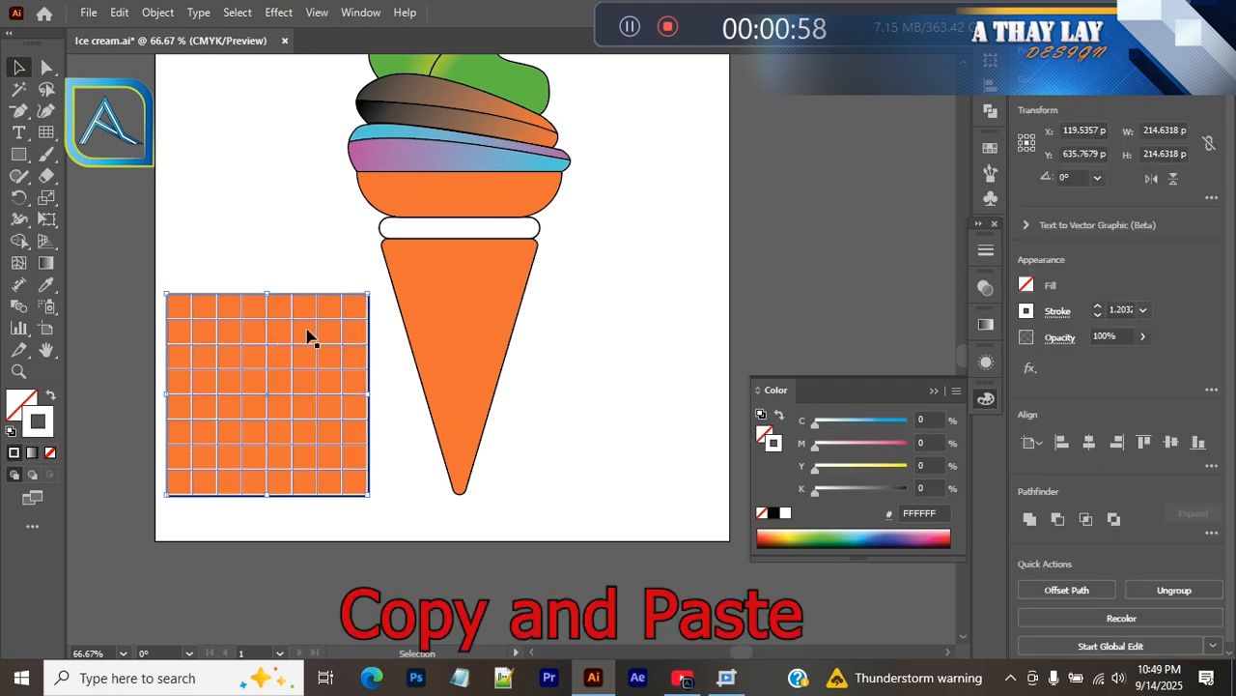
pyautogui.rightClick(296, 334)
pyautogui.click(333, 243)
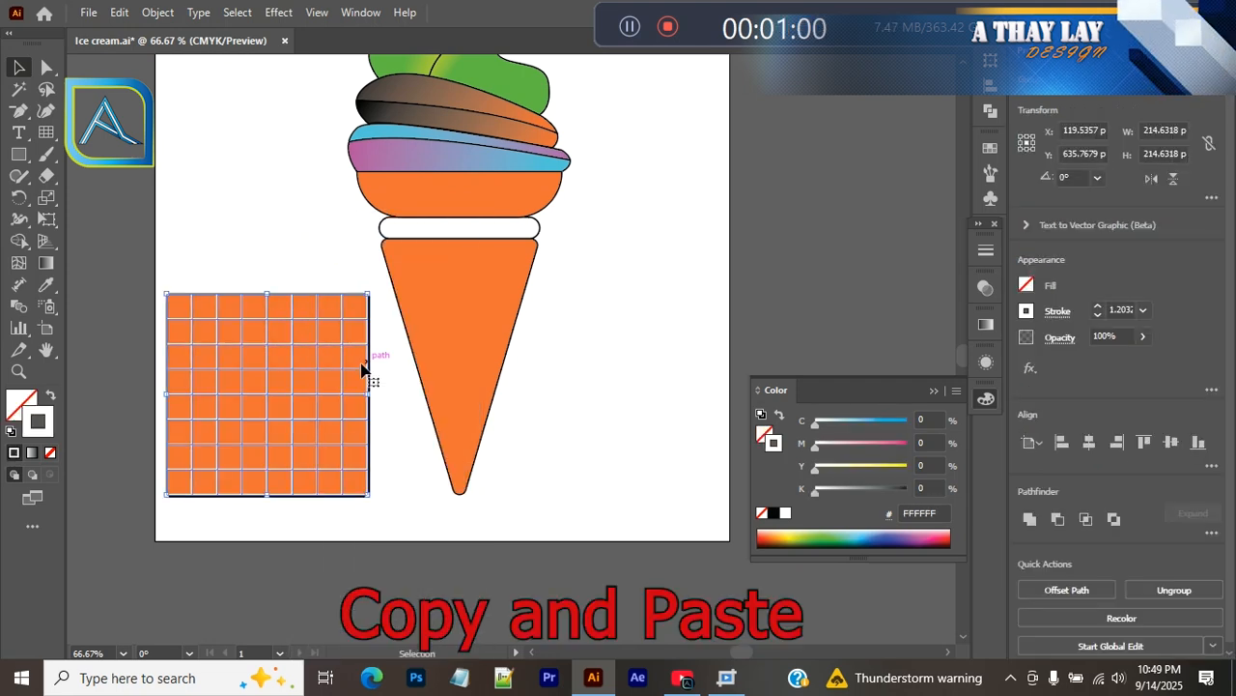
pyautogui.rightClick(300, 372)
pyautogui.moveTo(400, 282)
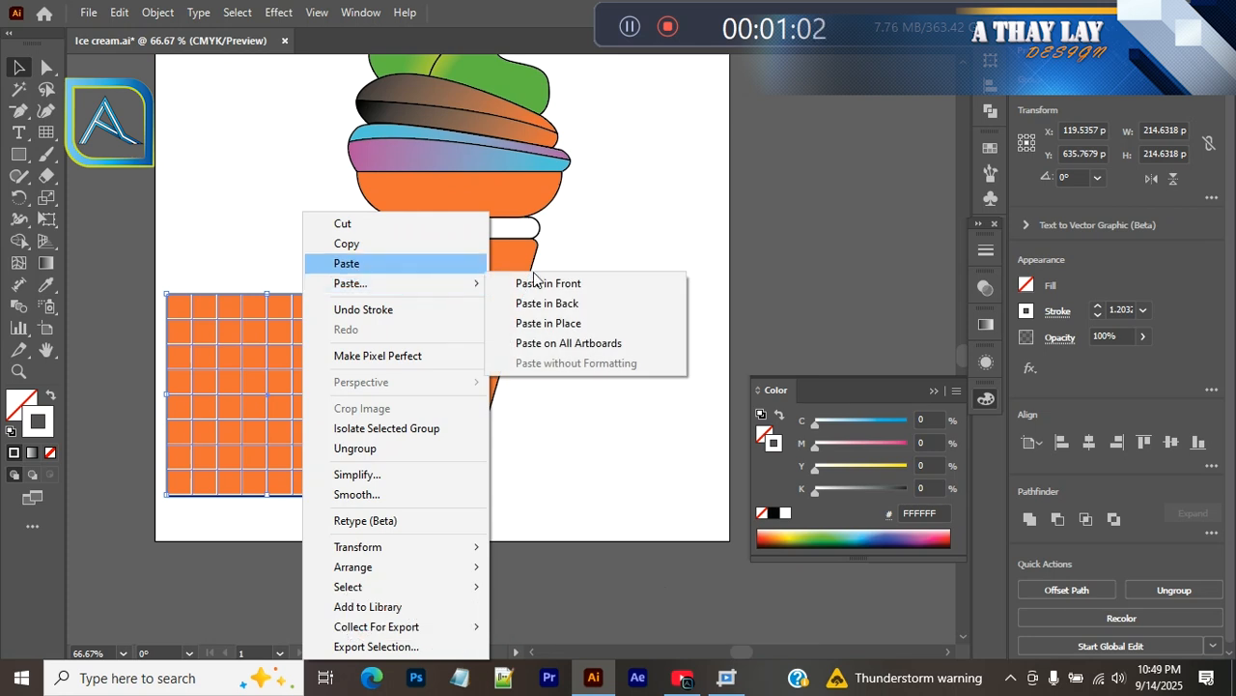
pyautogui.click(556, 283)
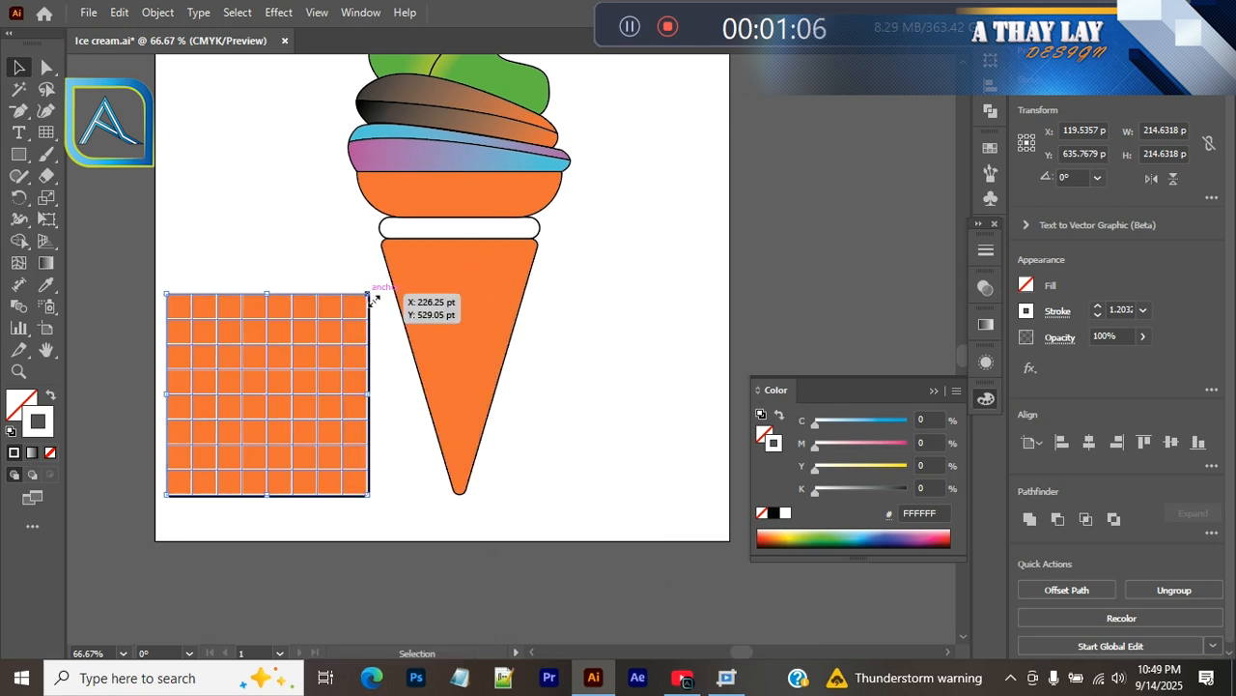
# Step: Offset the pasted grid about 1 pt right and 1.6 pt up from the original, and change its stroke to black
pyautogui.press('z')
pyautogui.click(398, 438)
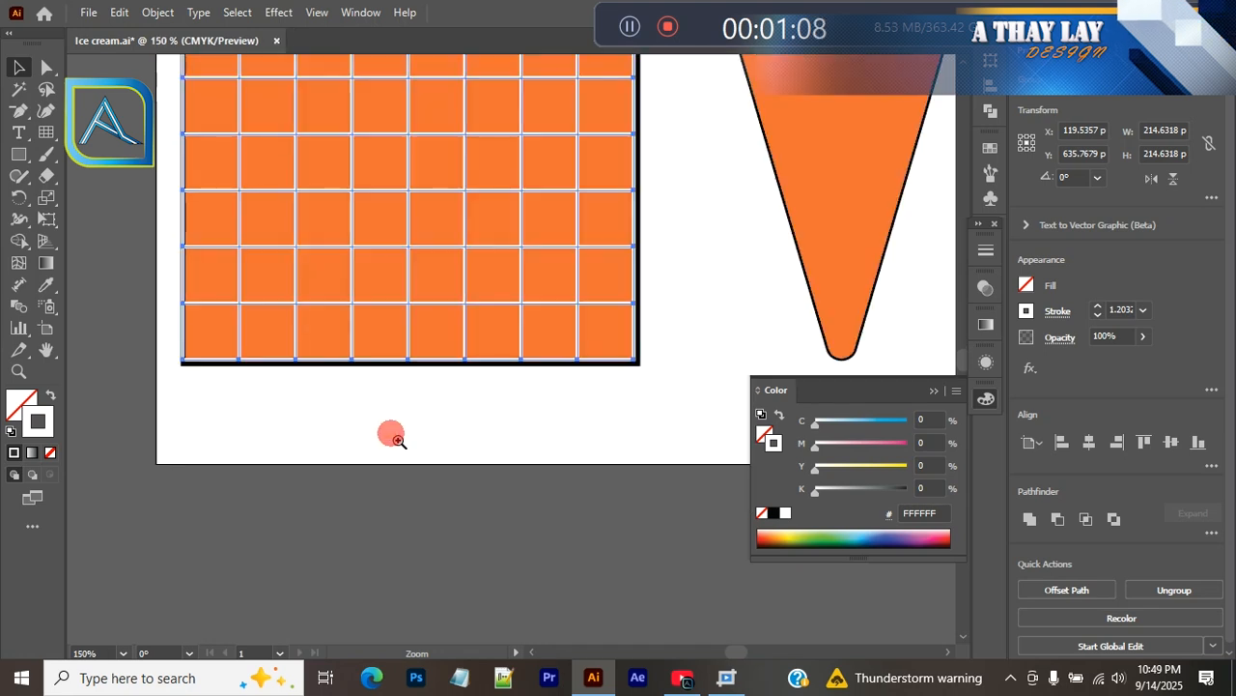
pyautogui.click(396, 438)
pyautogui.moveTo(454, 362); pyautogui.dragTo(371, 634)
pyautogui.moveTo(390, 466); pyautogui.dragTo(232, 582)
pyautogui.moveTo(401, 311); pyautogui.dragTo(456, 567)
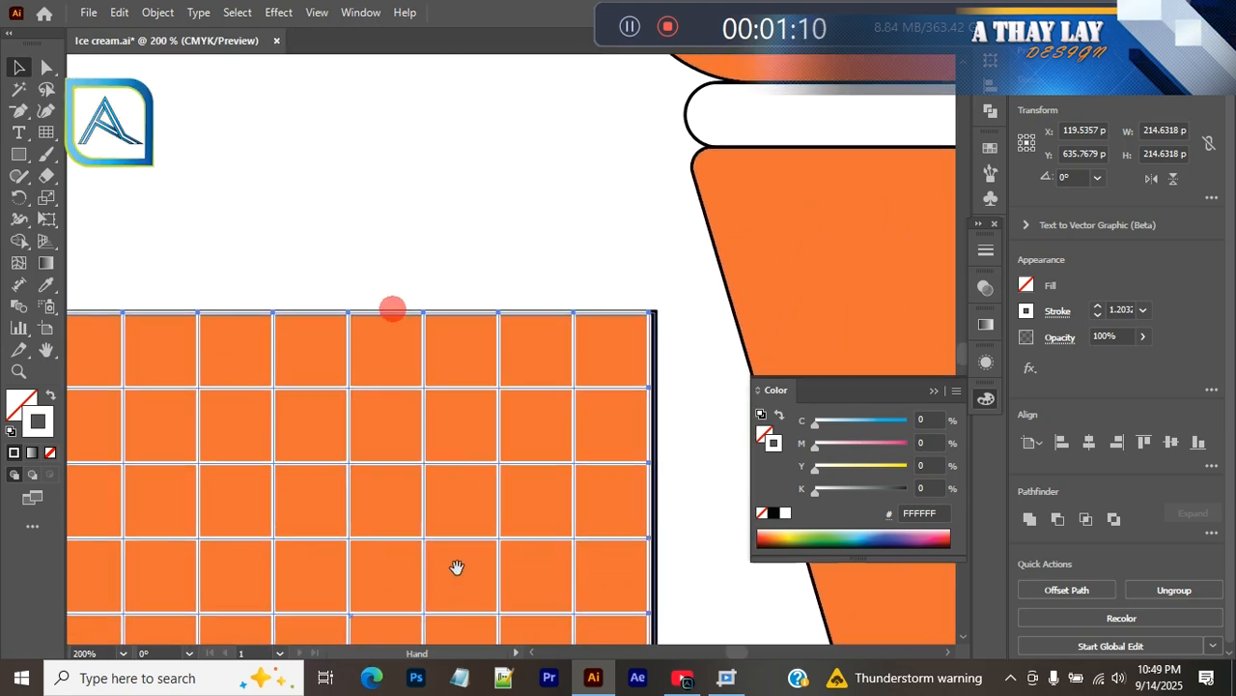
pyautogui.moveTo(508, 491); pyautogui.dragTo(477, 334)
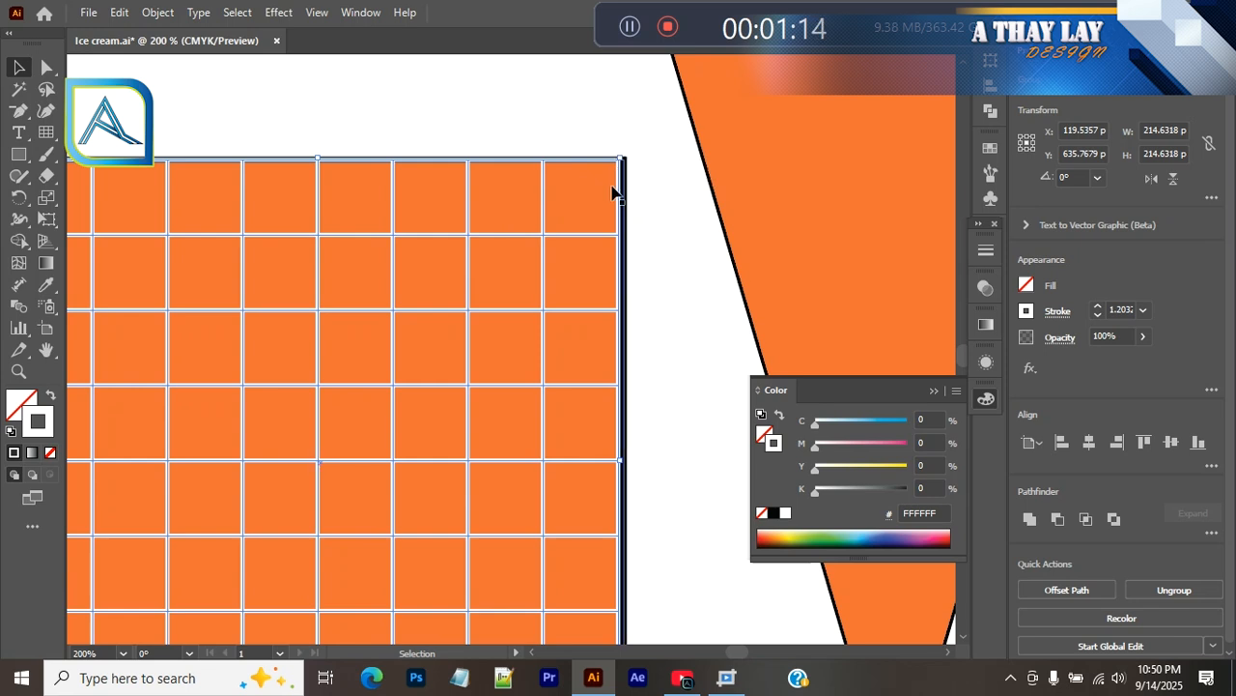
pyautogui.moveTo(480, 313); pyautogui.dragTo(482, 313)
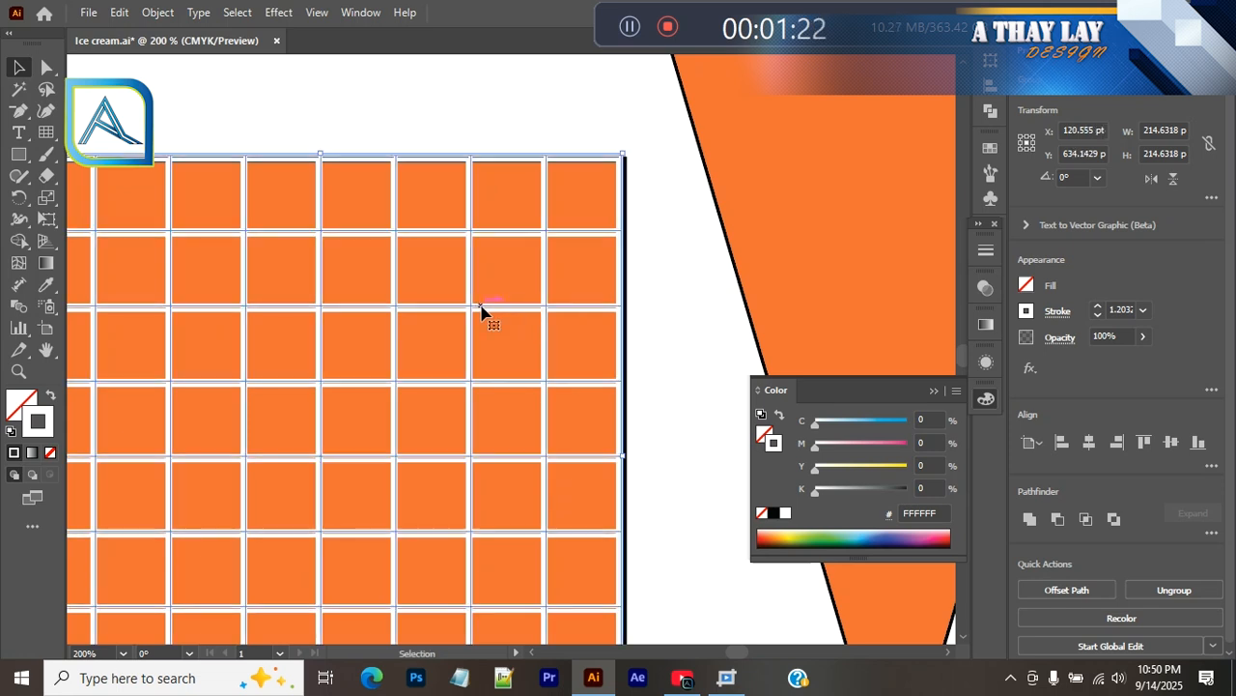
pyautogui.click(778, 515)
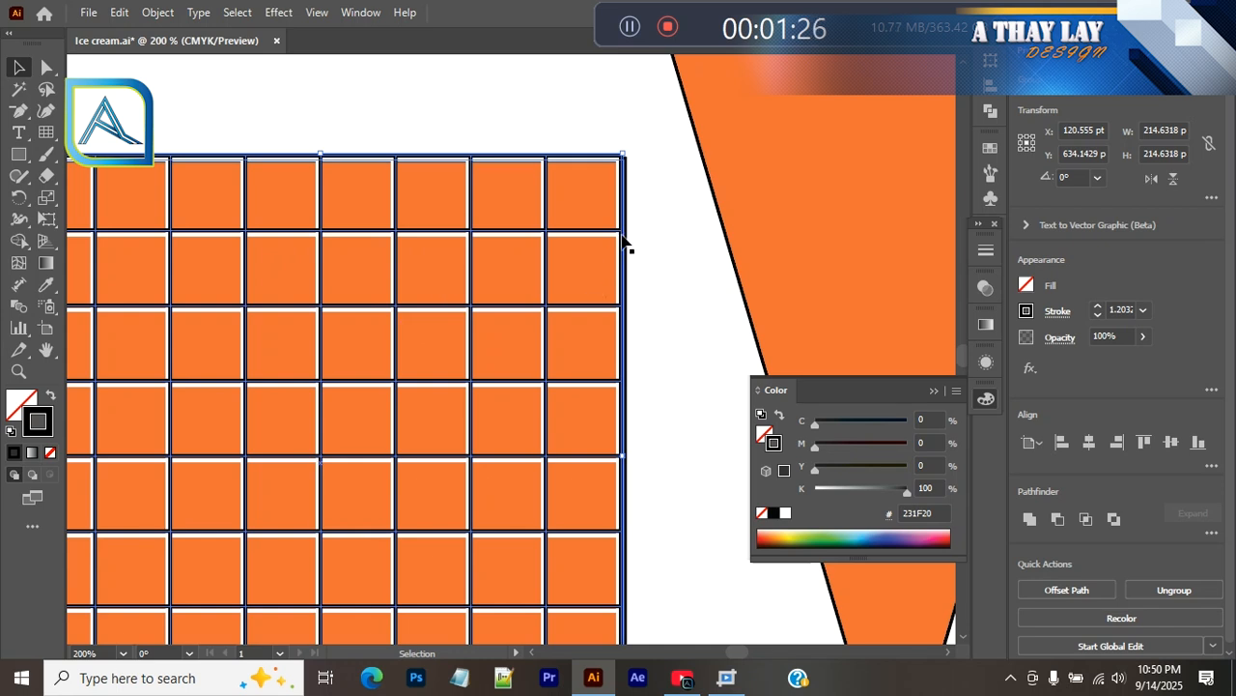
pyautogui.click(663, 213)
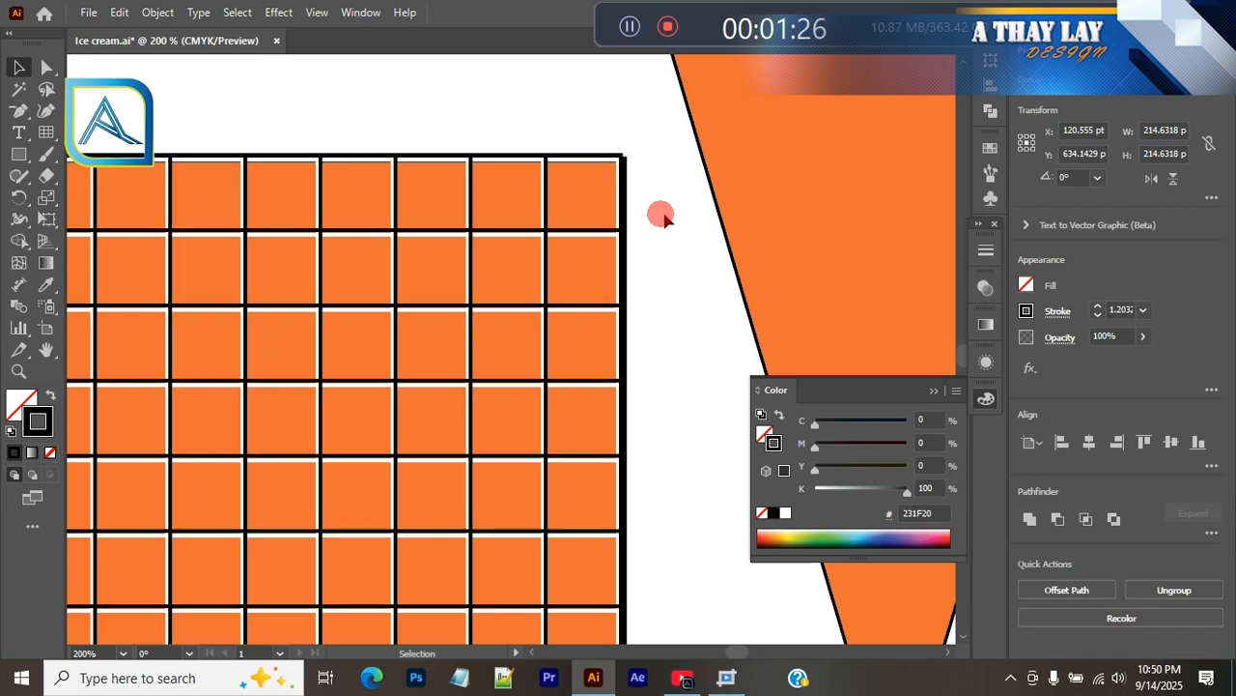
# Step: Bring the white grid to the front, above the black grid, and deselect it
pyautogui.rightClick(547, 249)
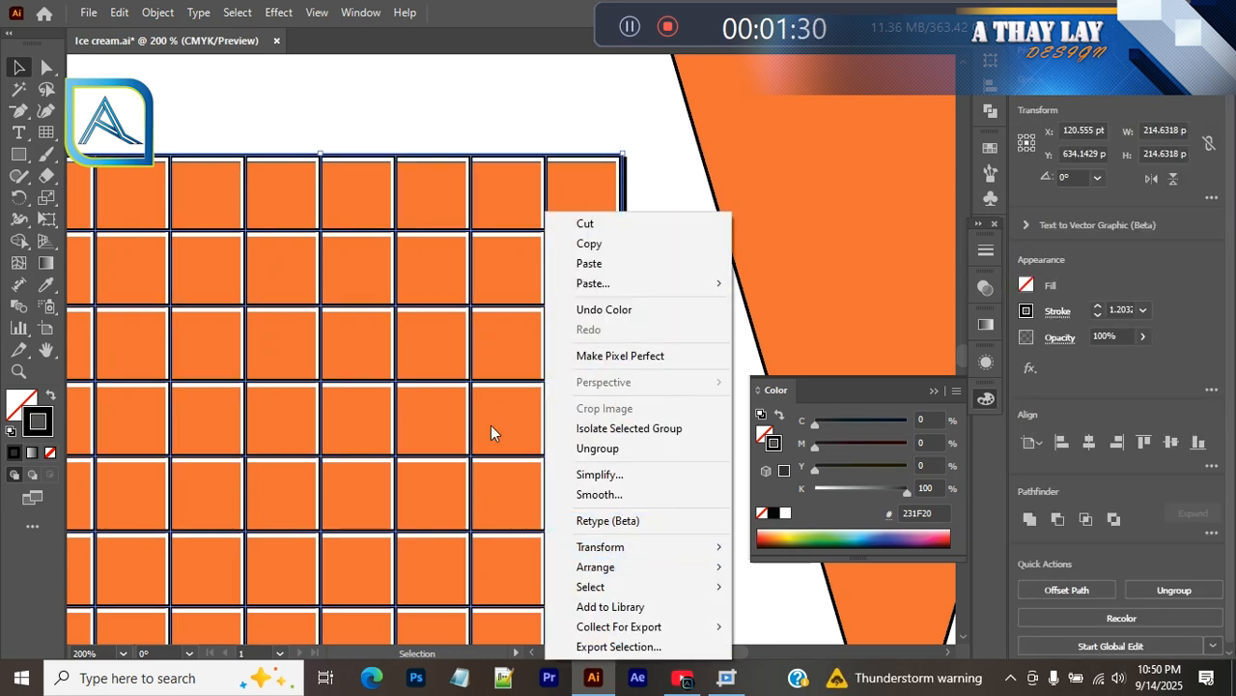
pyautogui.click(457, 312)
pyautogui.rightClick(456, 312)
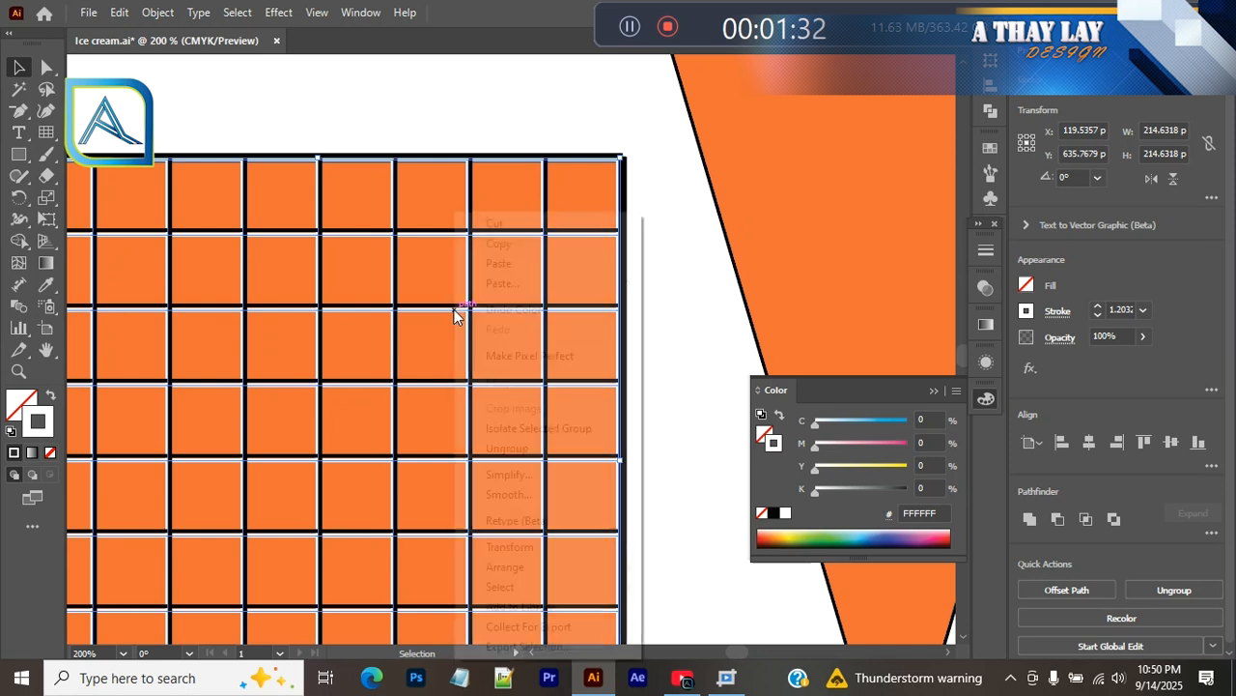
pyautogui.moveTo(571, 570)
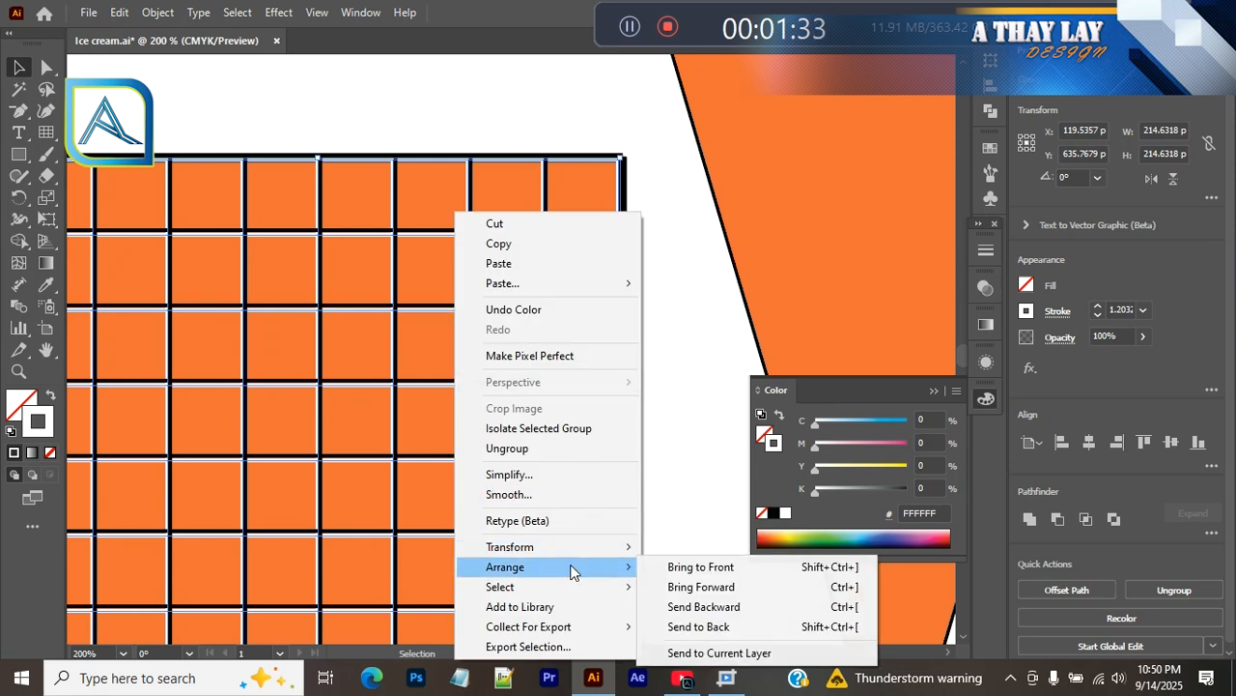
pyautogui.click(712, 567)
pyautogui.click(693, 328)
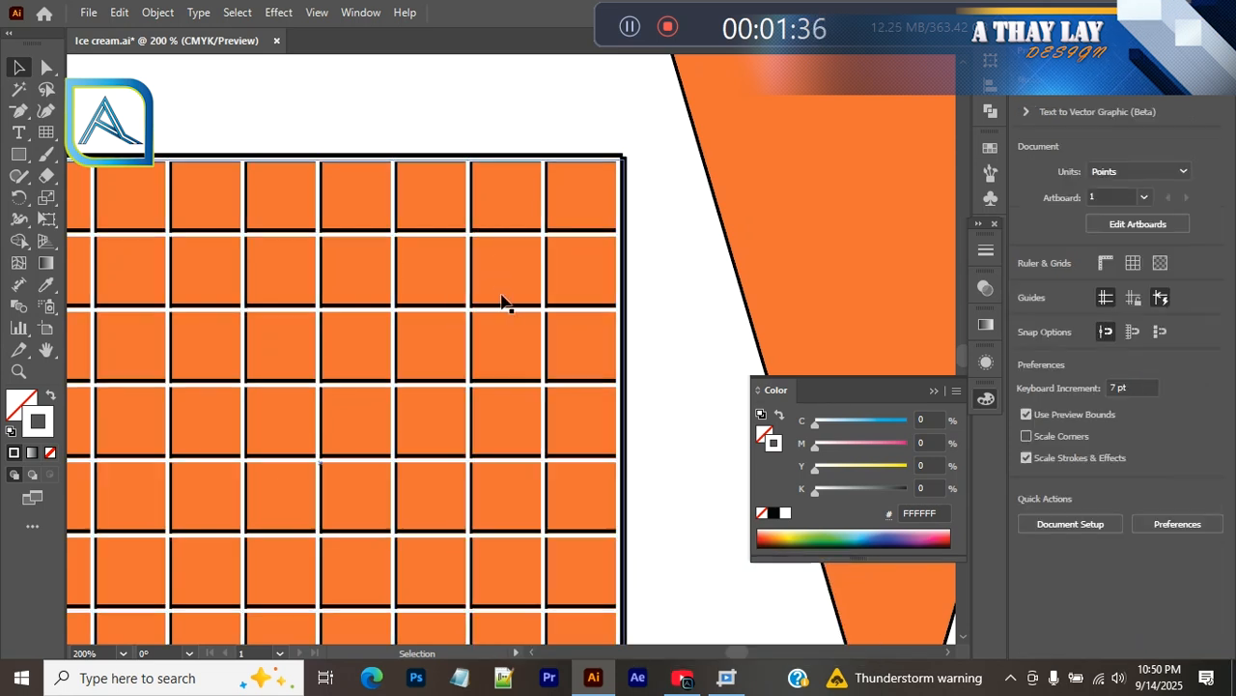
# Step: Fine-tune the black grid's position so it sits about 1 pt right and 1.3 pt above the white grid
pyautogui.click(555, 234)
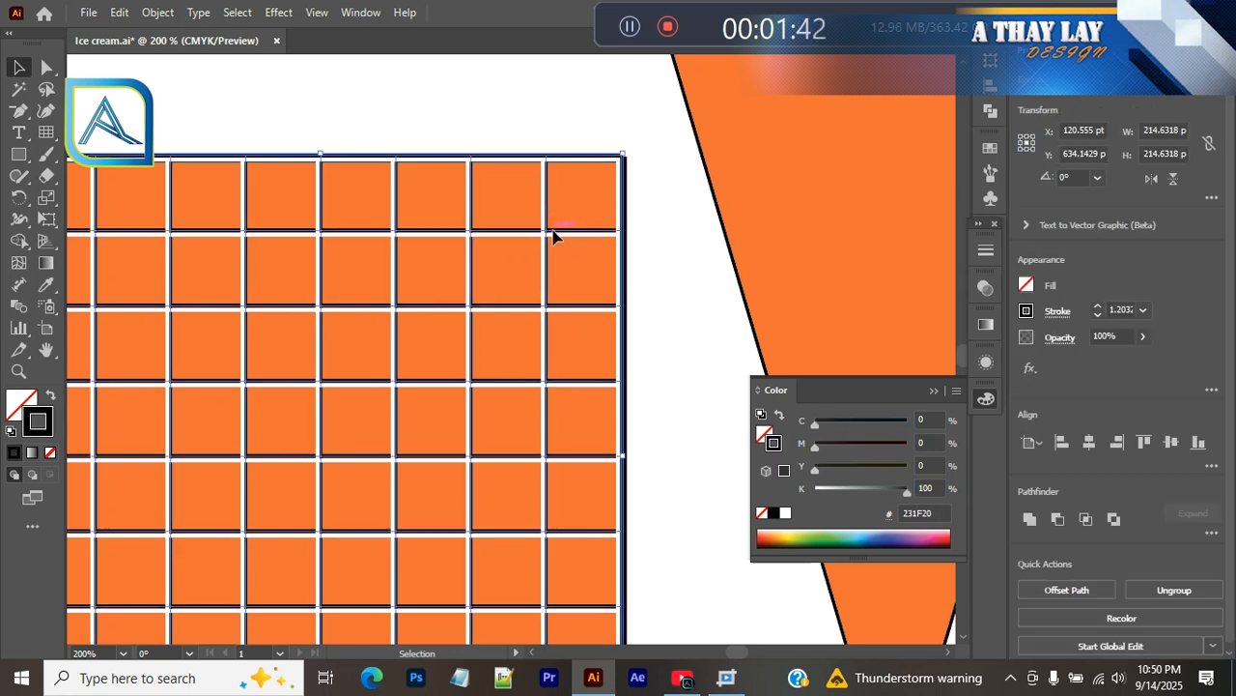
pyautogui.moveTo(554, 235); pyautogui.dragTo(557, 235)
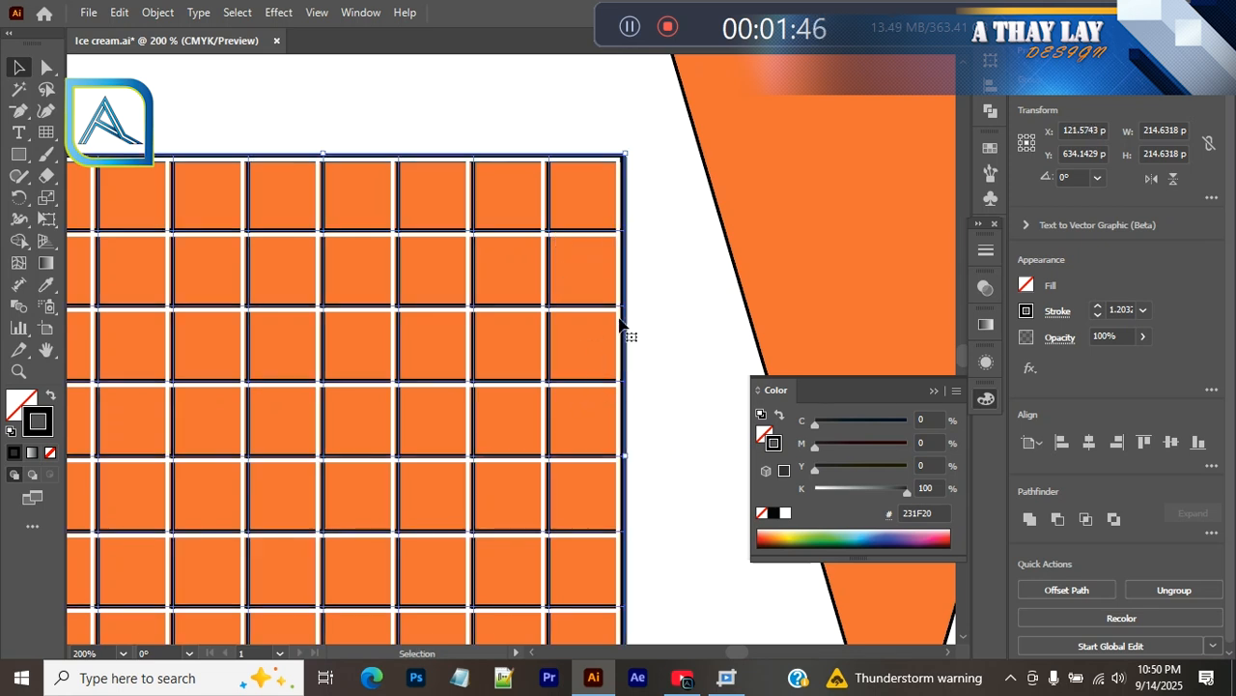
pyautogui.click(550, 303)
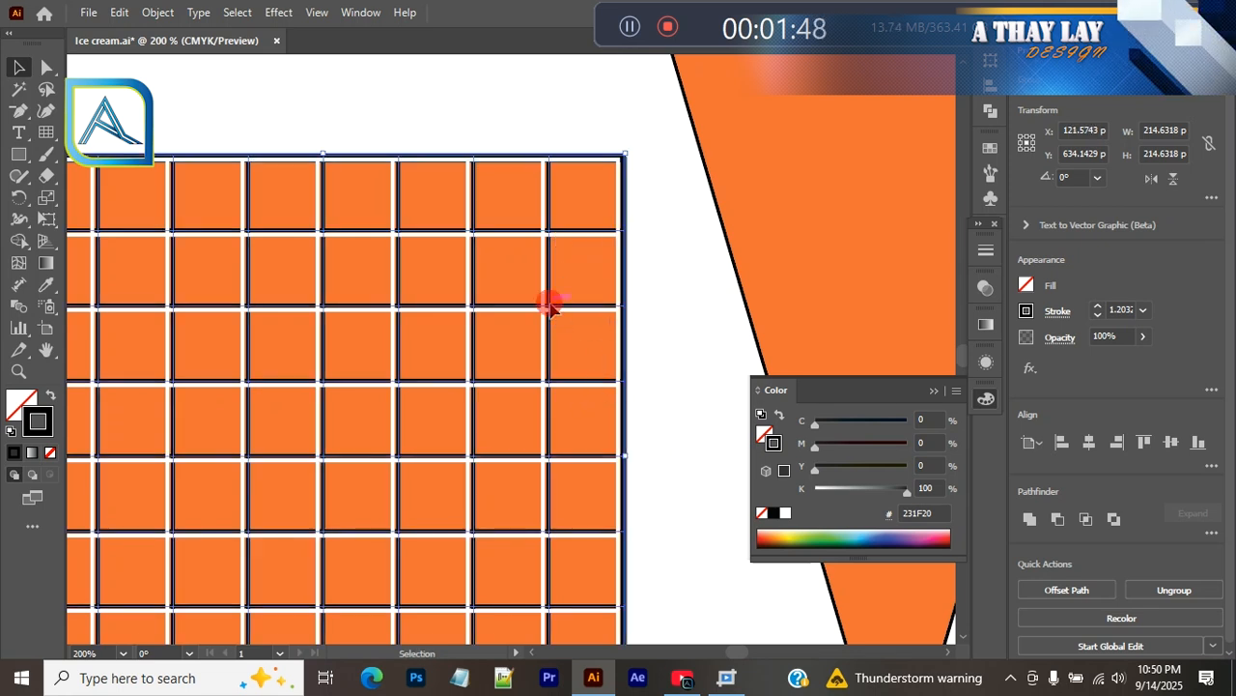
pyautogui.moveTo(549, 309); pyautogui.dragTo(547, 310)
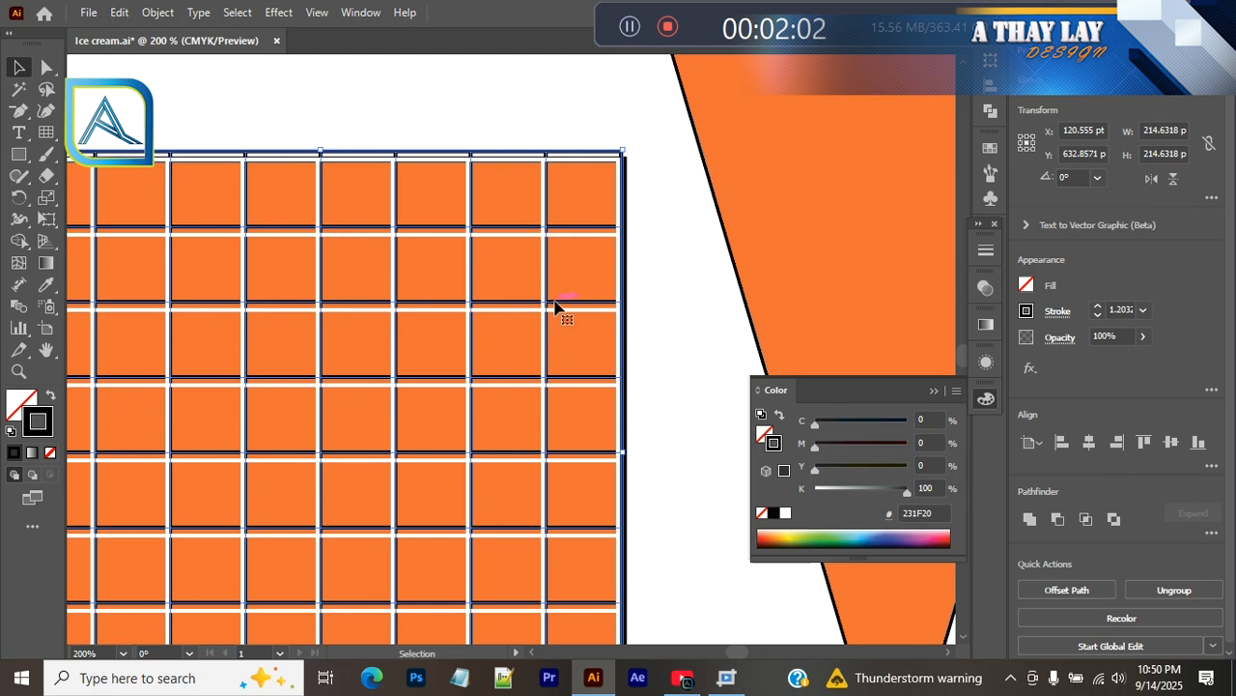
pyautogui.moveTo(553, 306); pyautogui.dragTo(548, 314)
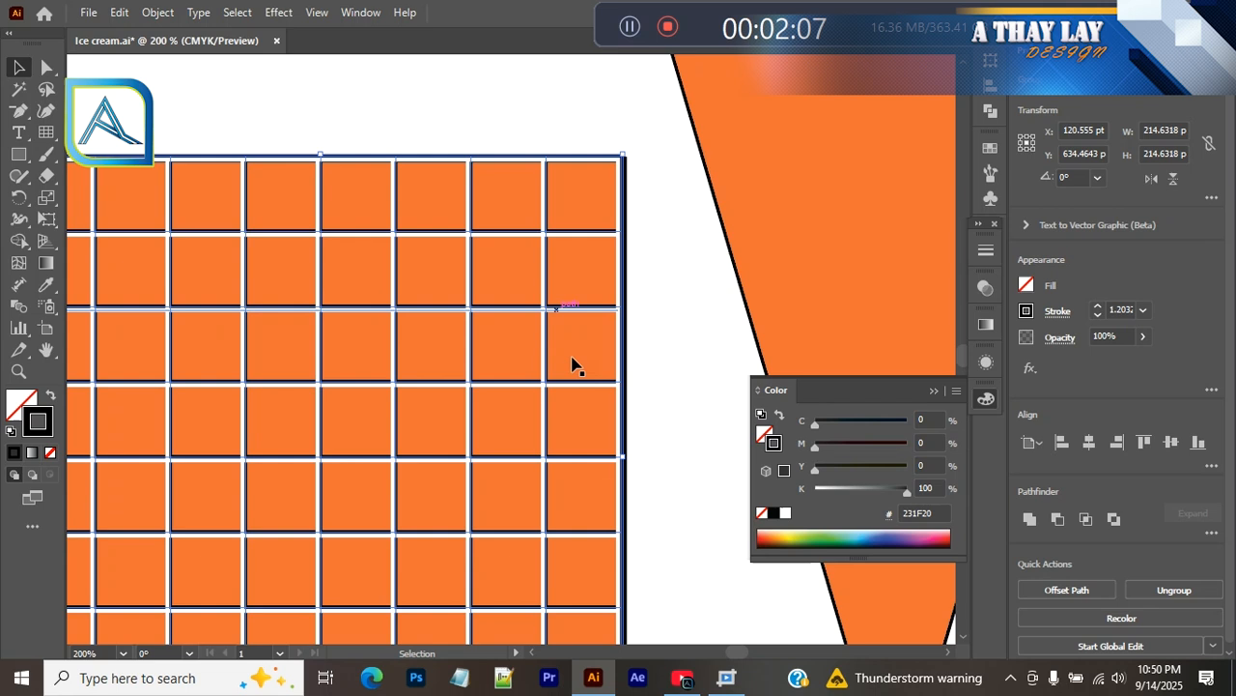
# Step: Group the orange square with both grids and rotate the group about 45° into a diamond
pyautogui.click(583, 470)
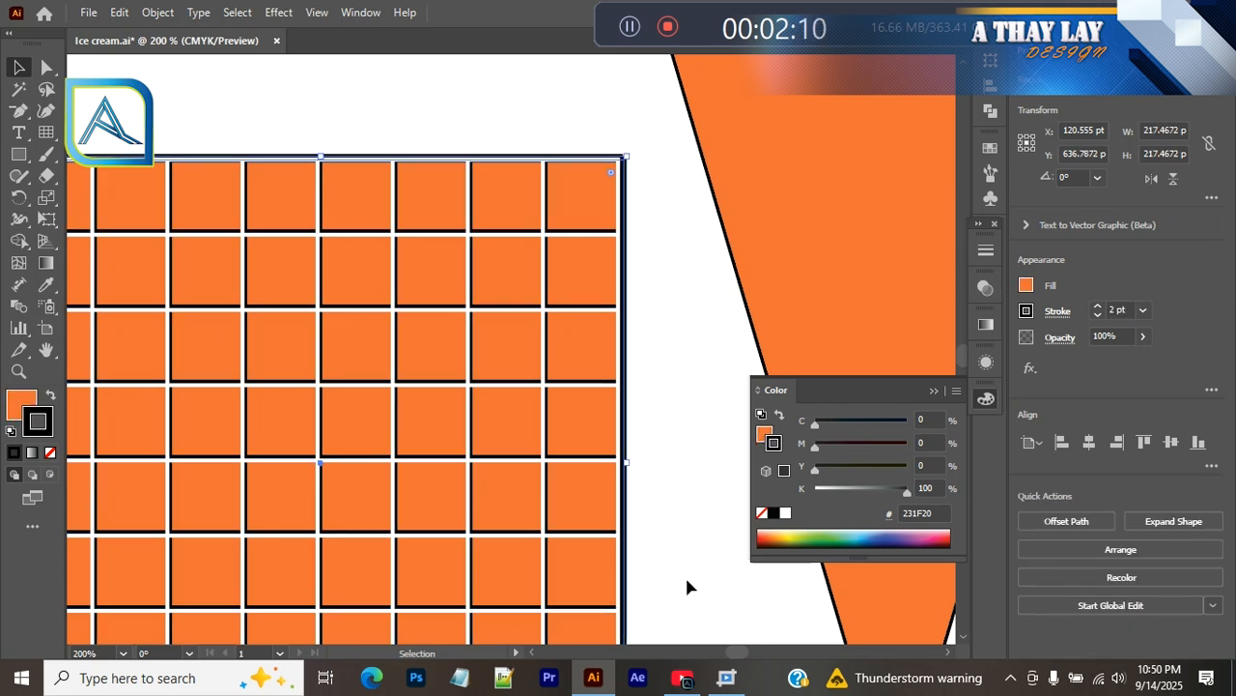
pyautogui.scroll(-3, 685, 574)
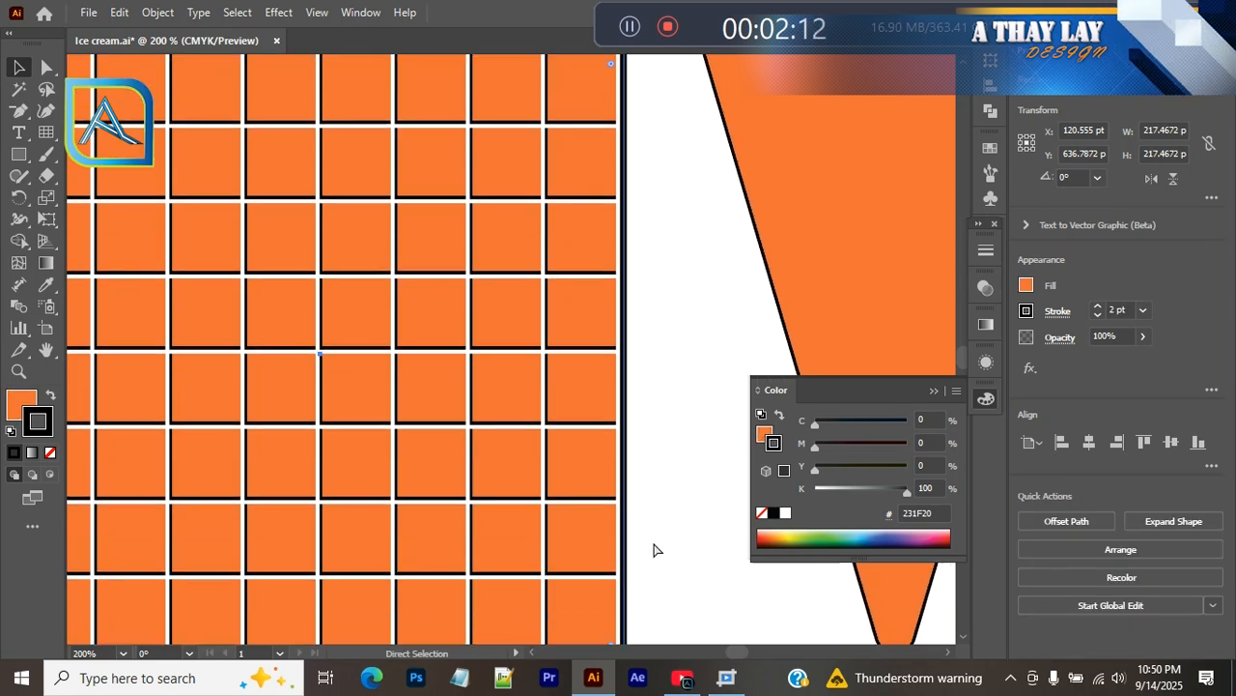
pyautogui.scroll(-2, 652, 551)
pyautogui.rightClick(516, 367)
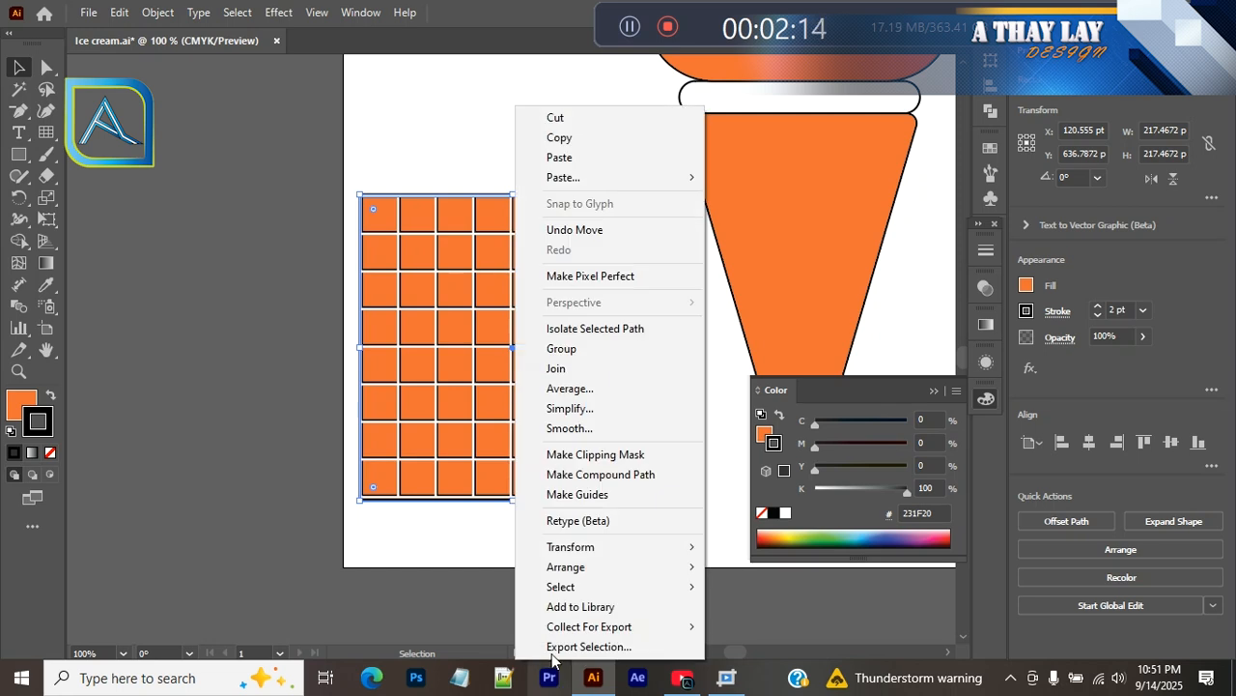
pyautogui.click(428, 525)
pyautogui.moveTo(560, 577); pyautogui.dragTo(368, 374)
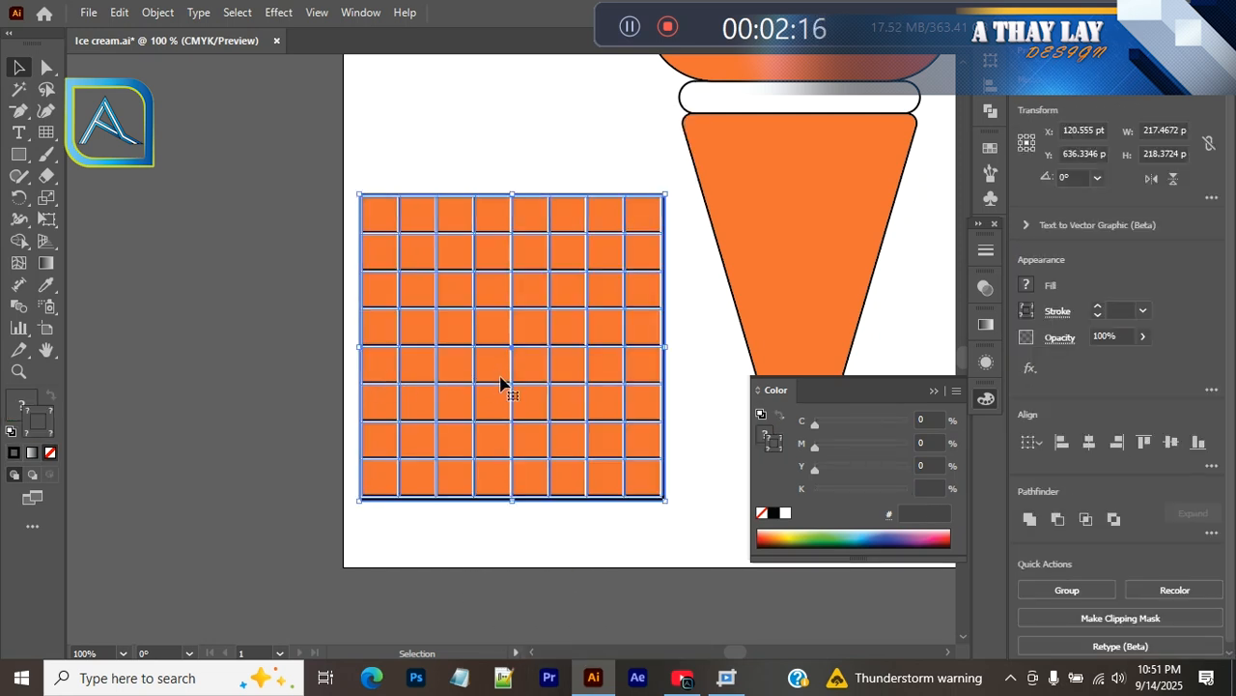
pyautogui.rightClick(503, 383)
pyautogui.click(583, 505)
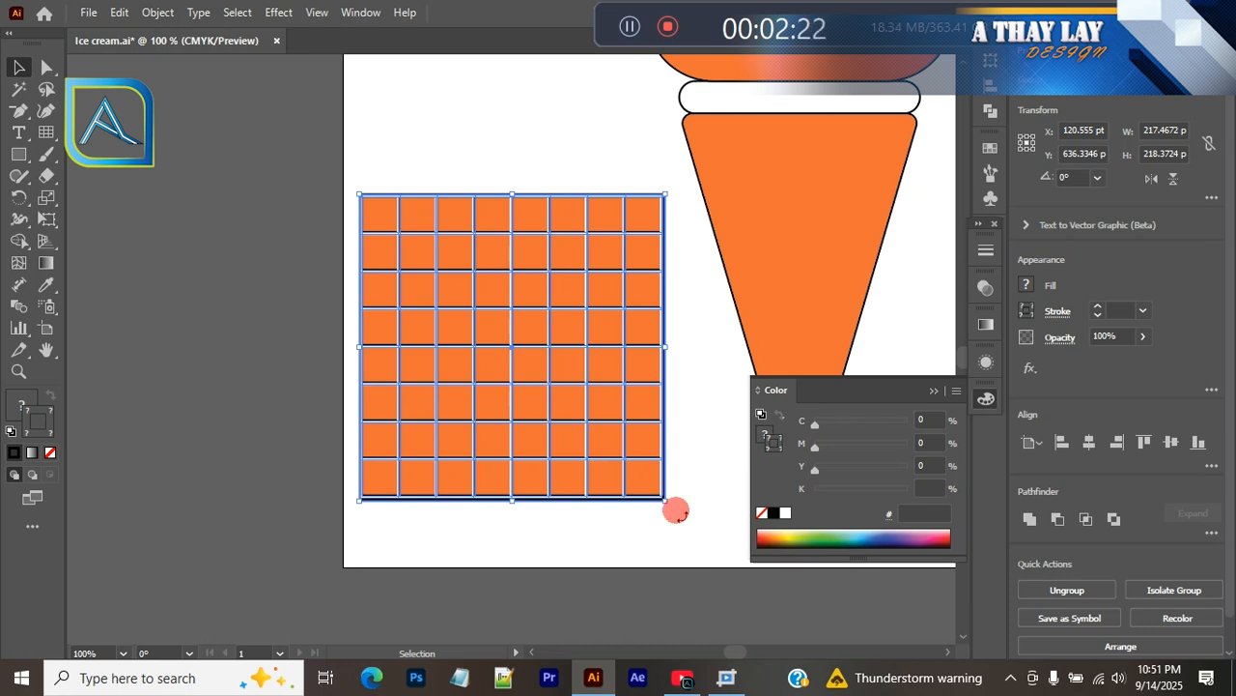
pyautogui.moveTo(677, 510); pyautogui.dragTo(649, 352)
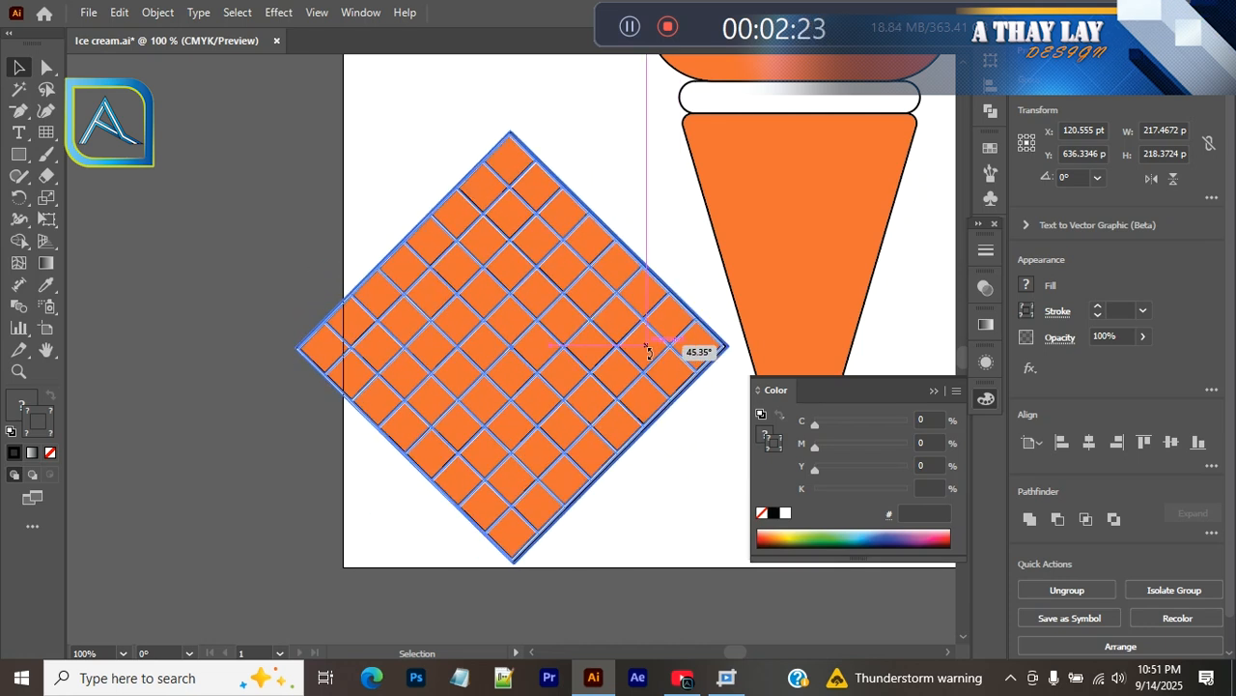
# Step: Duplicate the orange cone body and place the copy at the centre of the rotated waffle grid
pyautogui.click(879, 217)
pyautogui.click(933, 391)
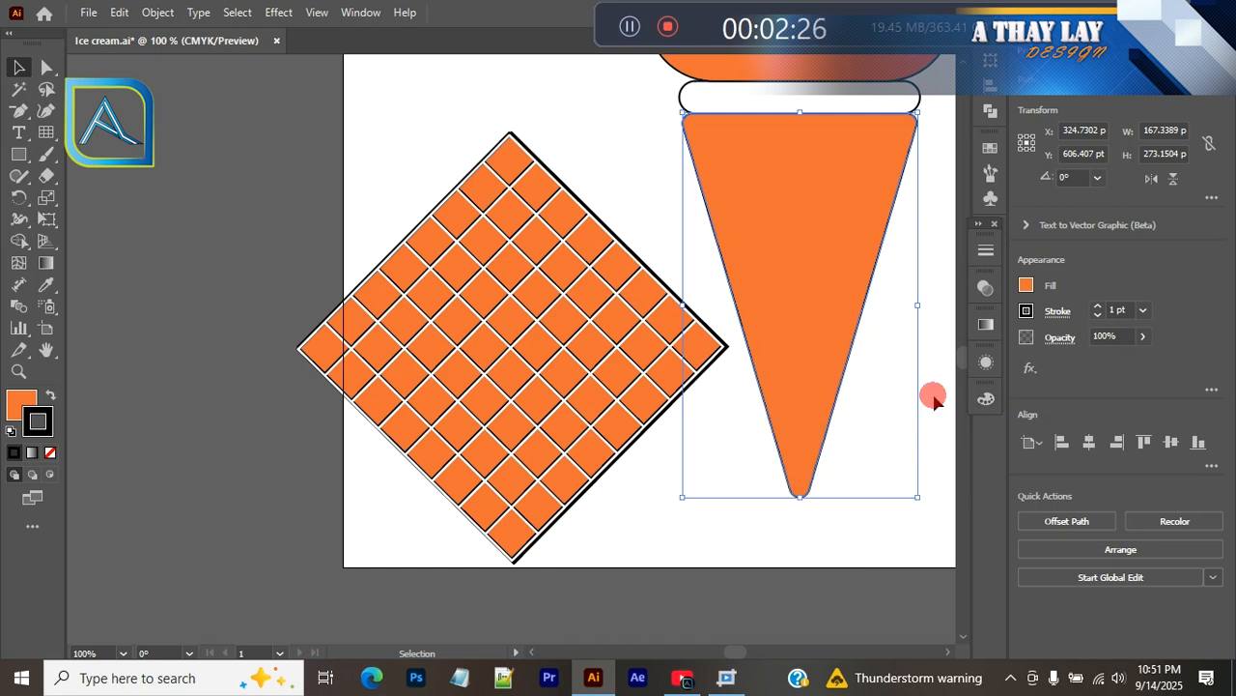
pyautogui.moveTo(783, 276); pyautogui.dragTo(502, 383)
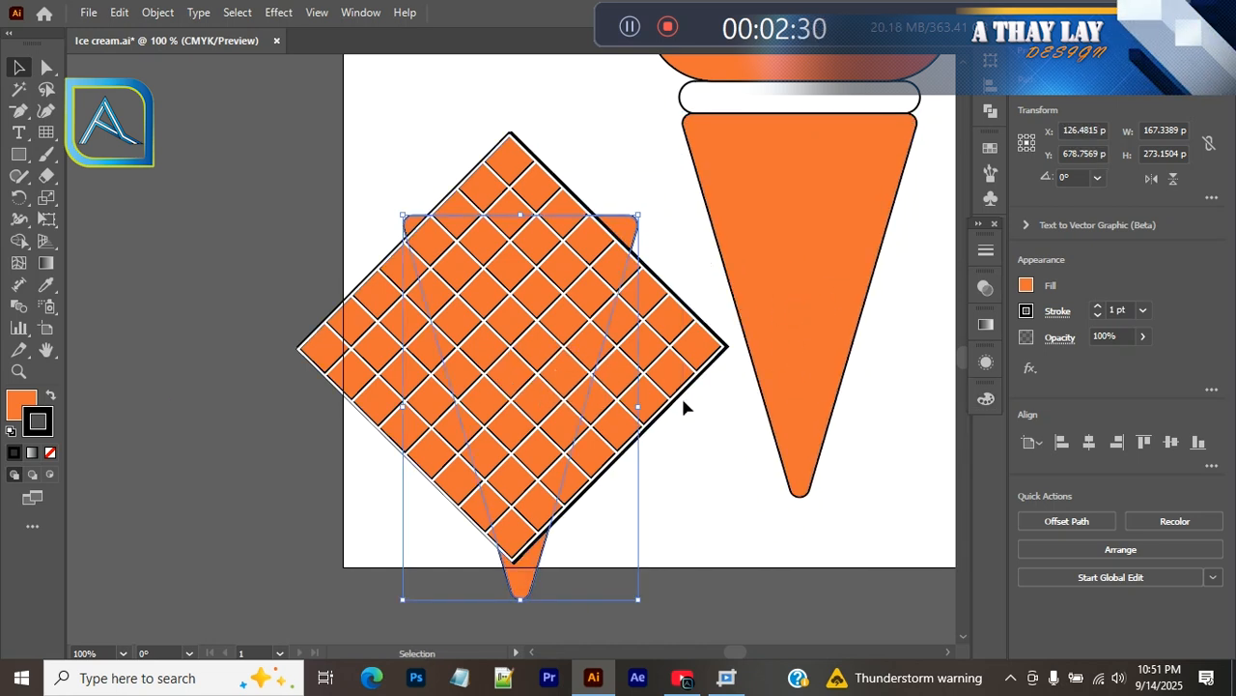
# Step: Enlarge the waffle grid to about 382 pt across to cover the cone copy, and move both away from the original cone
pyautogui.click(676, 379)
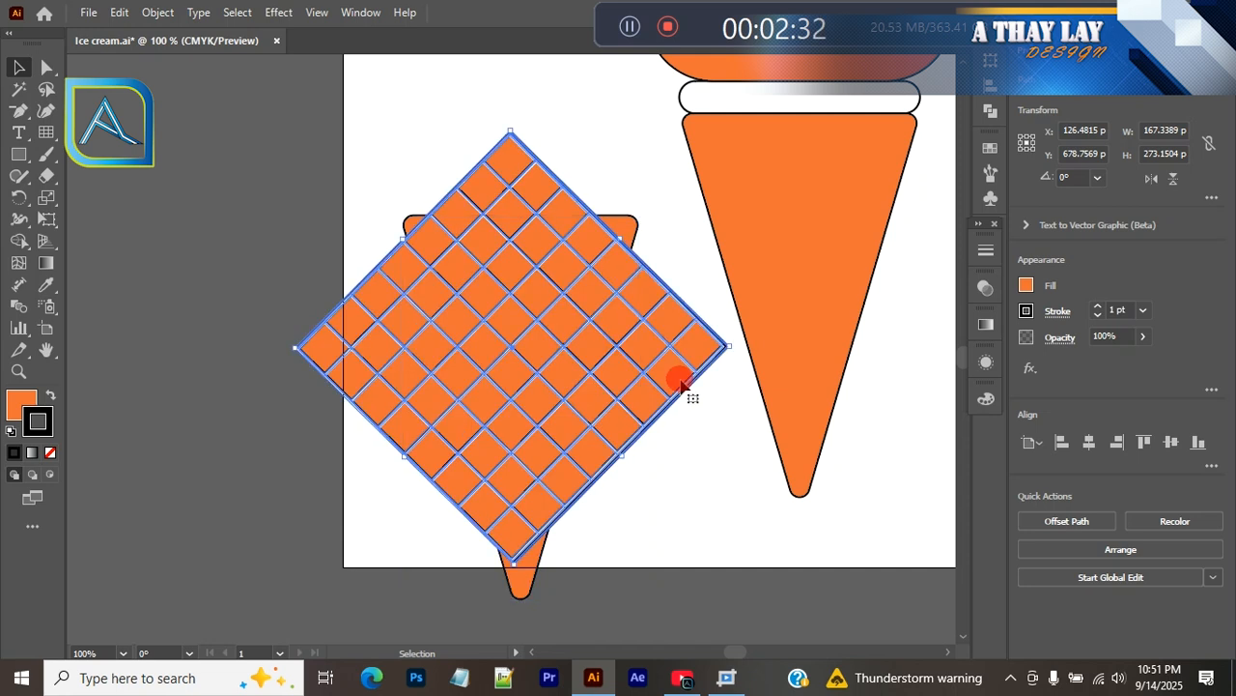
pyautogui.moveTo(300, 353); pyautogui.dragTo(244, 348)
pyautogui.moveTo(654, 456); pyautogui.dragTo(666, 460)
pyautogui.moveTo(302, 349); pyautogui.dragTo(299, 348)
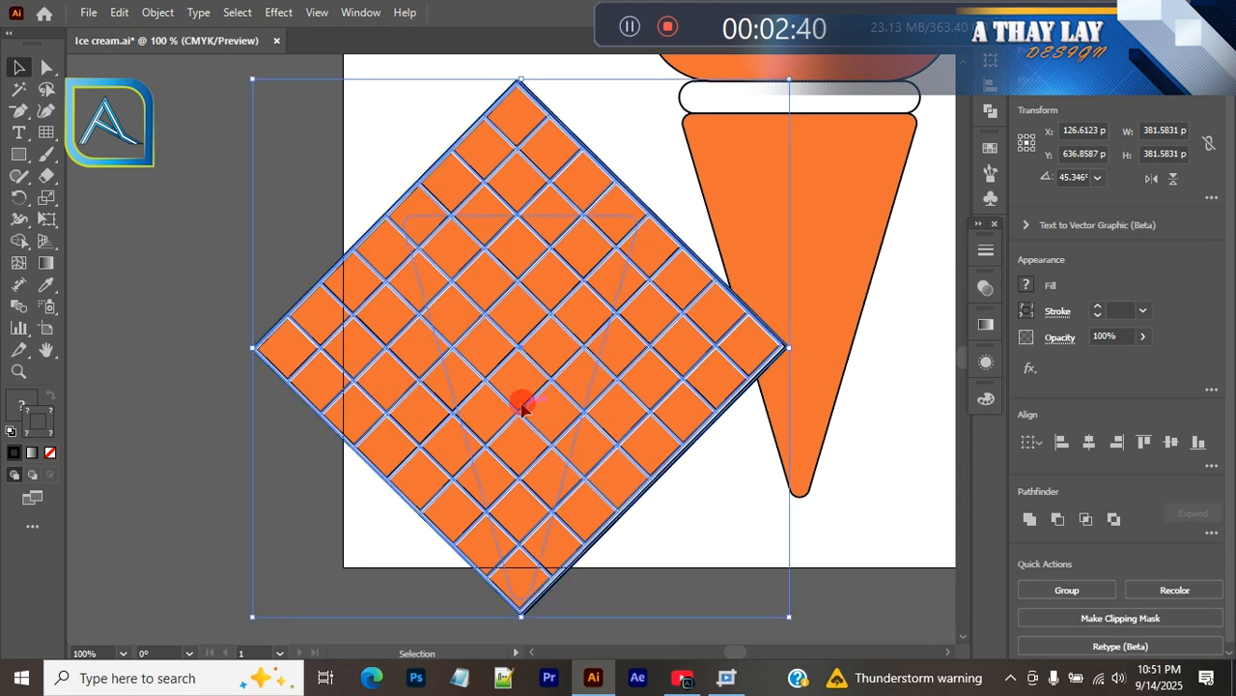
pyautogui.moveTo(521, 406); pyautogui.dragTo(378, 400)
pyautogui.click(671, 491)
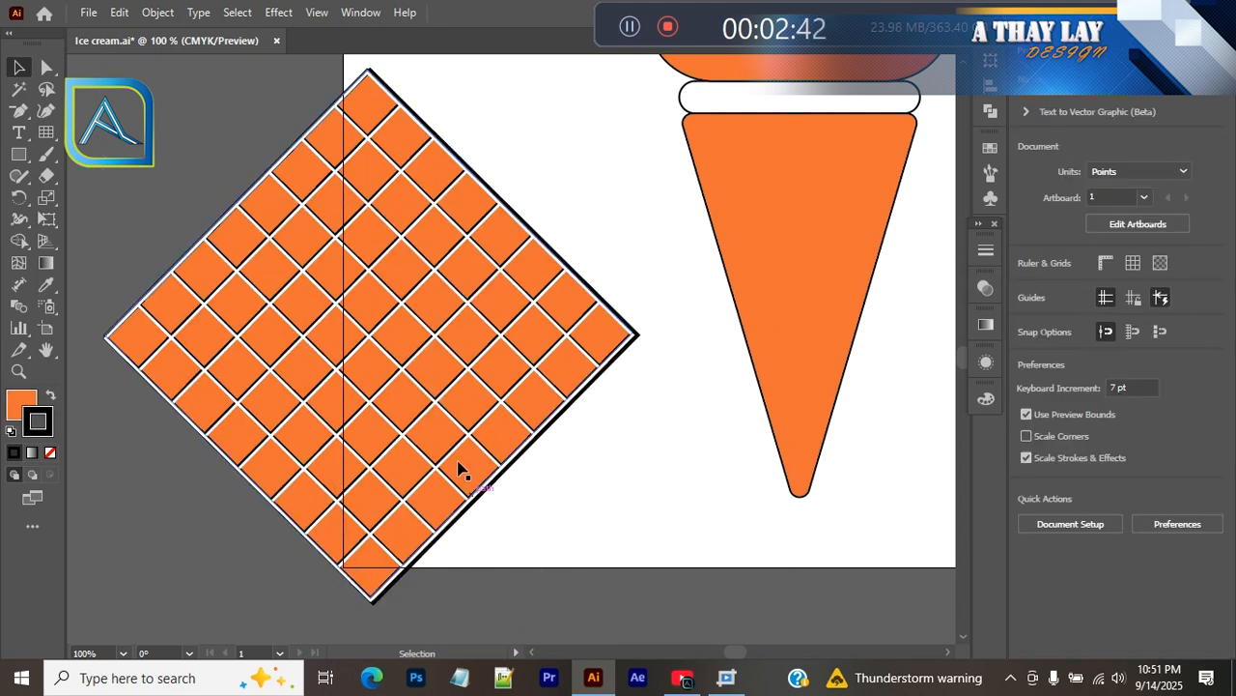
# Step: Send the waffle grid to the back, behind the cone copy, and deselect it
pyautogui.rightClick(450, 415)
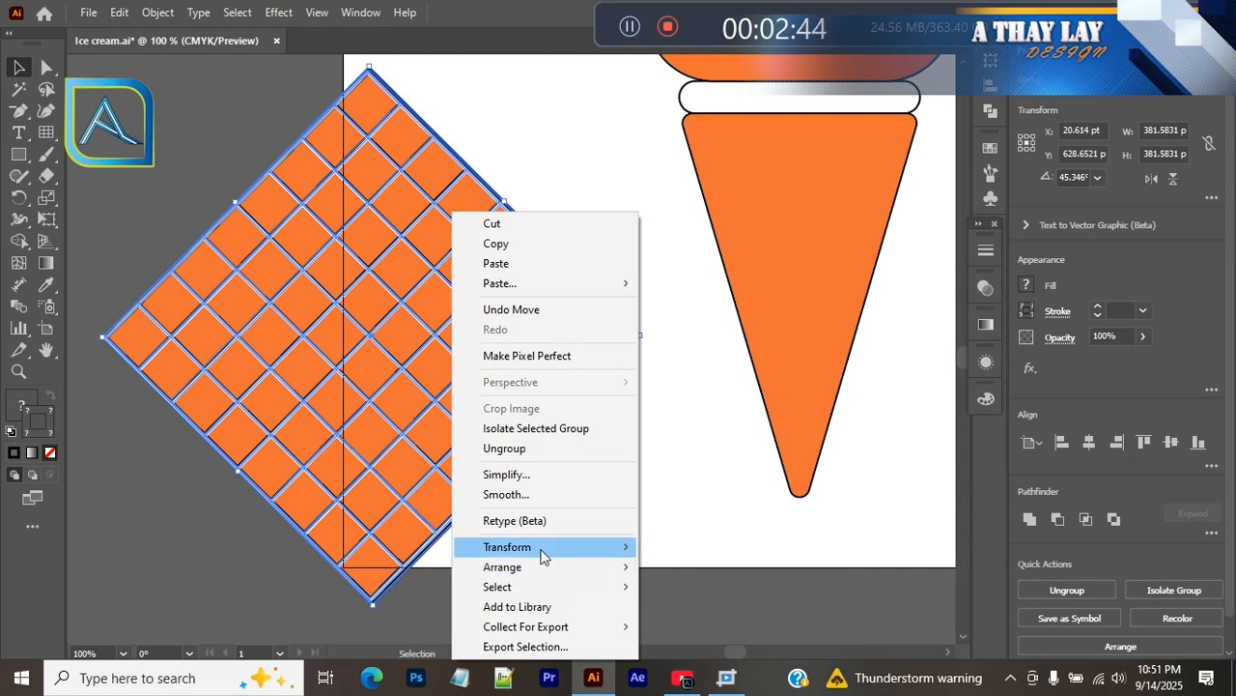
pyautogui.moveTo(560, 566)
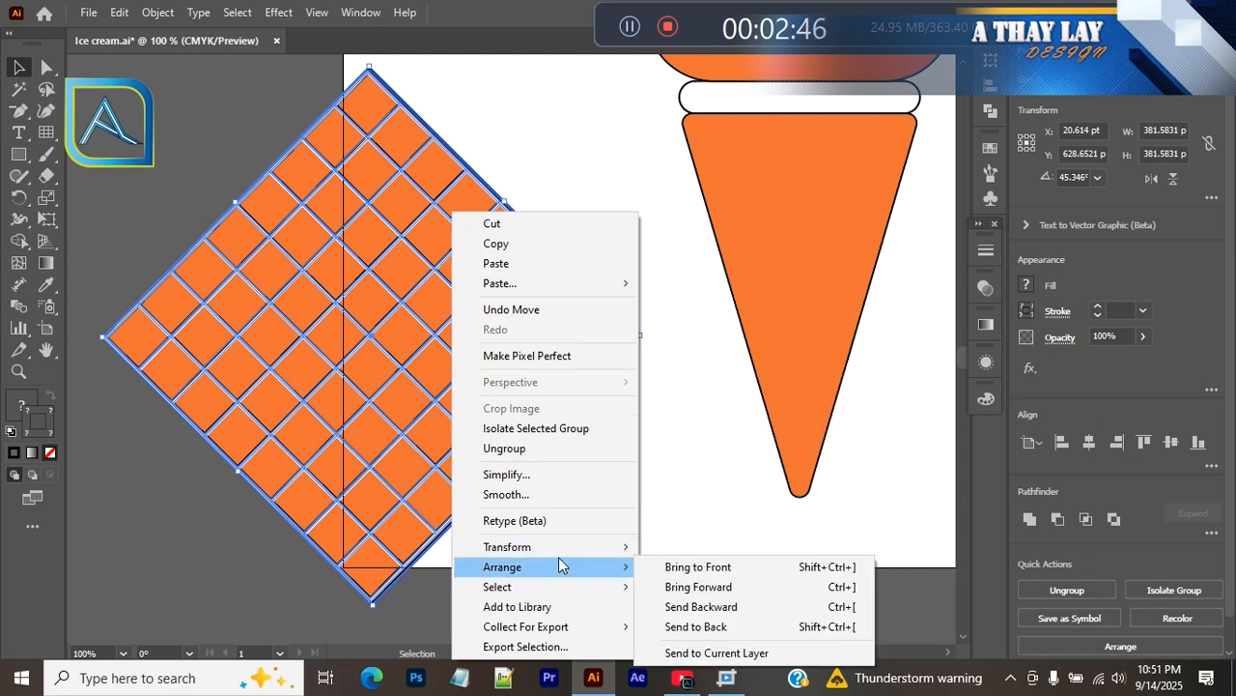
pyautogui.click(736, 626)
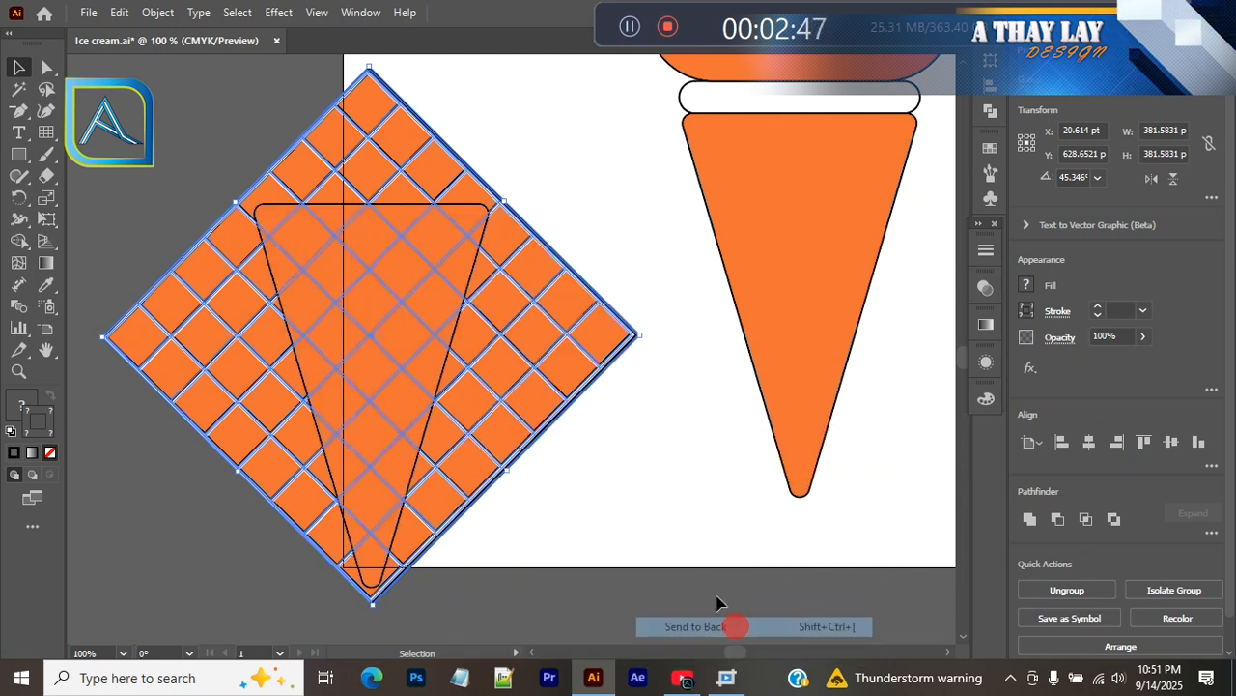
pyautogui.click(666, 506)
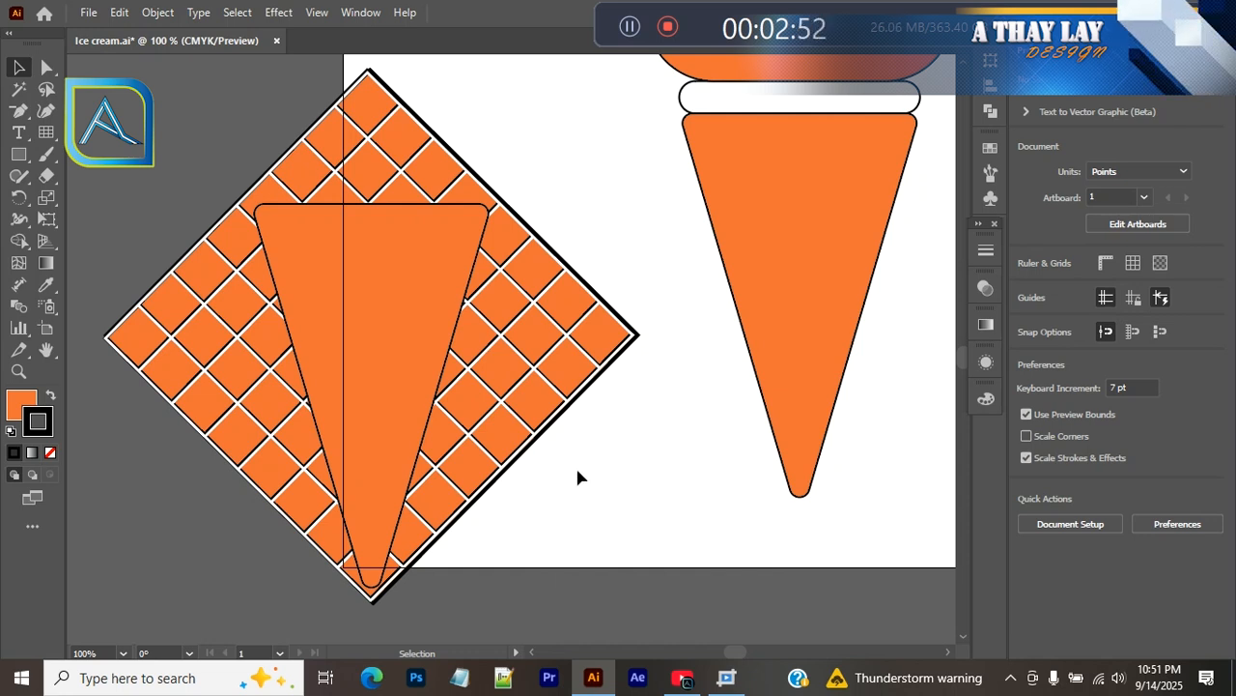
# Step: Make a clipping mask from the cone copy and the waffle grid, then deselect the result
pyautogui.moveTo(600, 517); pyautogui.dragTo(253, 290)
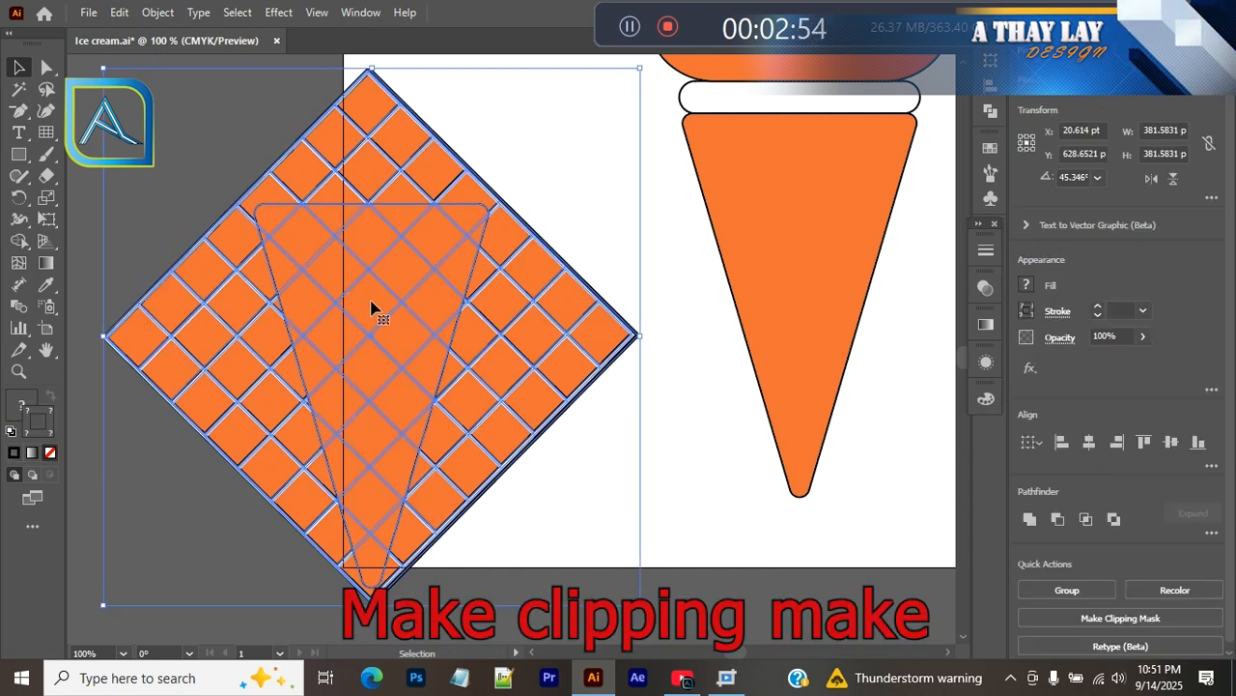
pyautogui.rightClick(414, 304)
pyautogui.click(488, 521)
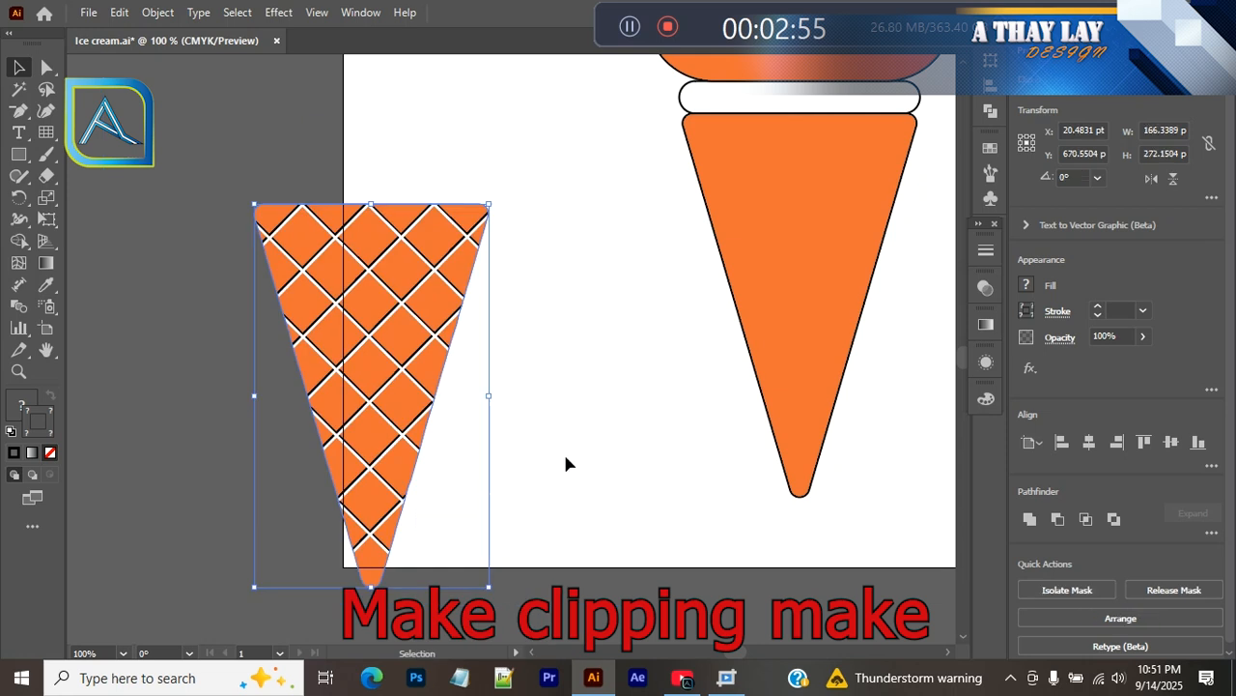
pyautogui.click(566, 464)
# Step: Move the clipped waffle cone exactly over the plain orange cone of the ice cream and deselect it
pyautogui.moveTo(240, 157); pyautogui.dragTo(413, 398)
pyautogui.moveTo(390, 293); pyautogui.dragTo(810, 198)
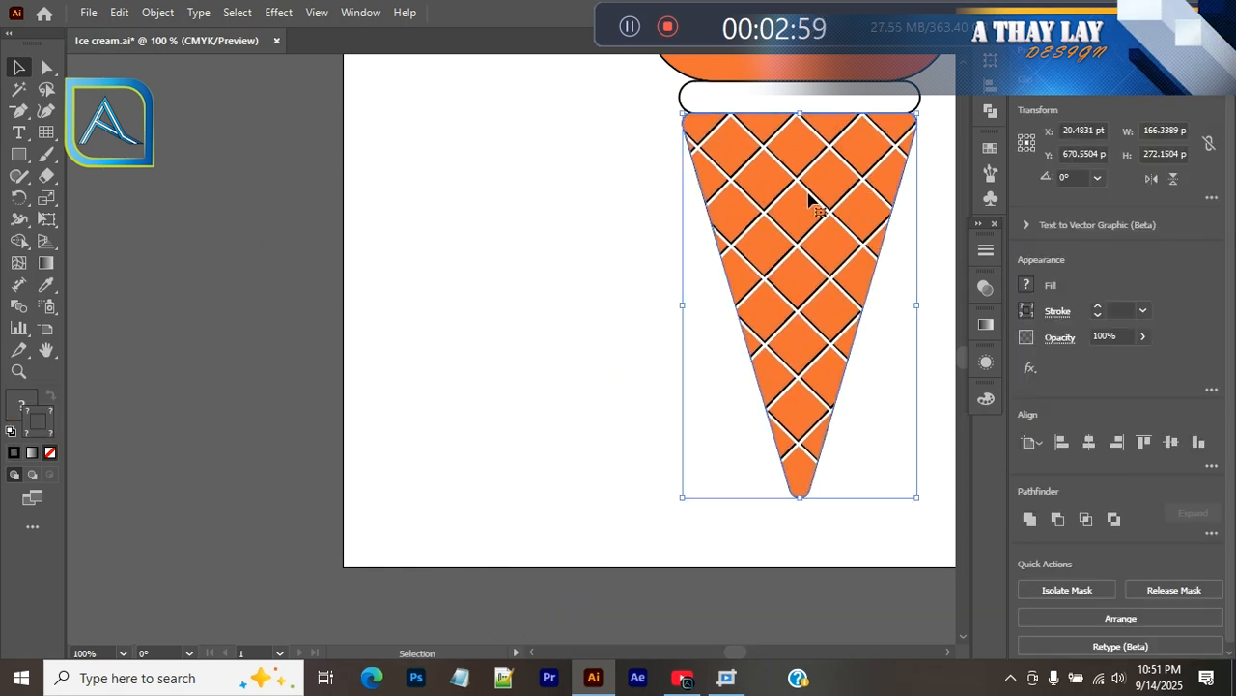
pyautogui.click(493, 385)
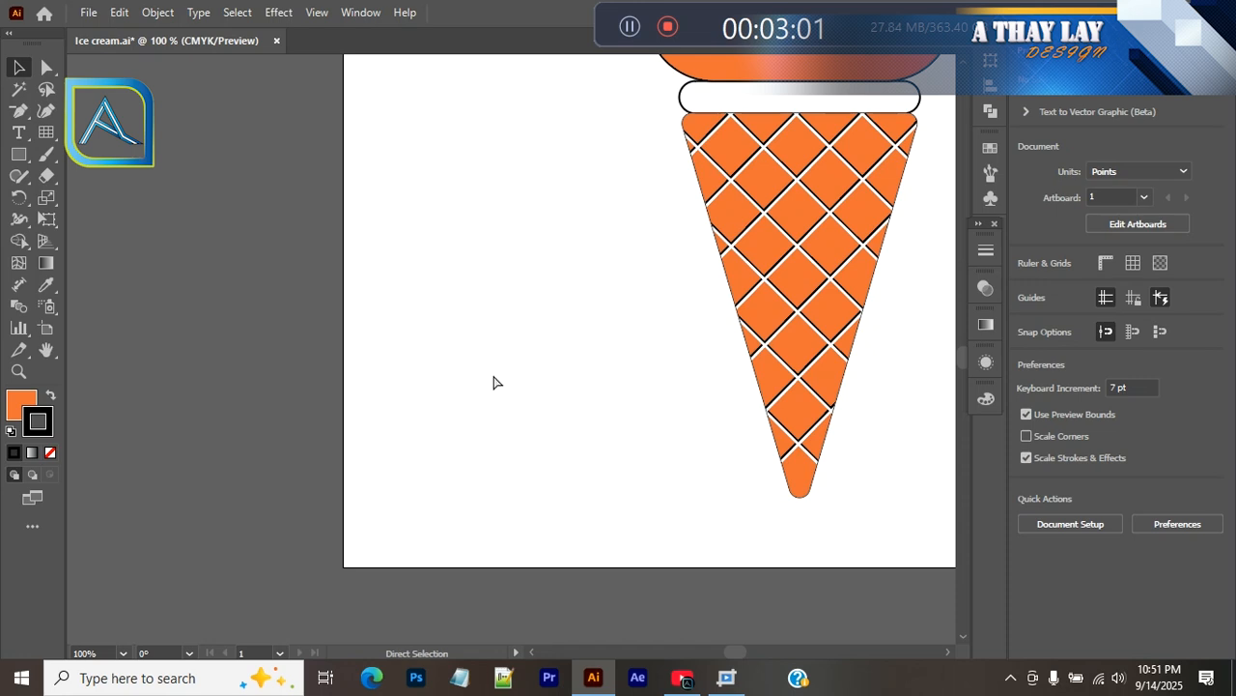
pyautogui.hotkey('ctrl', '-')
pyautogui.moveTo(768, 464); pyautogui.dragTo(634, 539)
pyautogui.moveTo(669, 397); pyautogui.dragTo(674, 443)
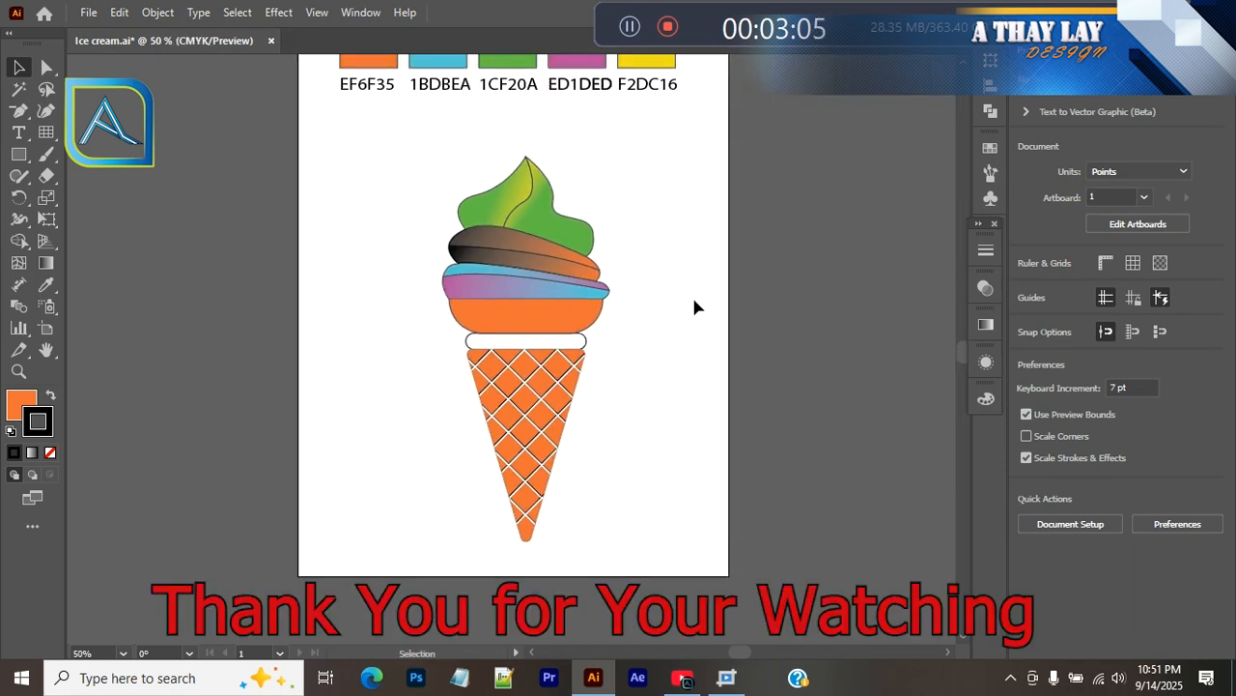